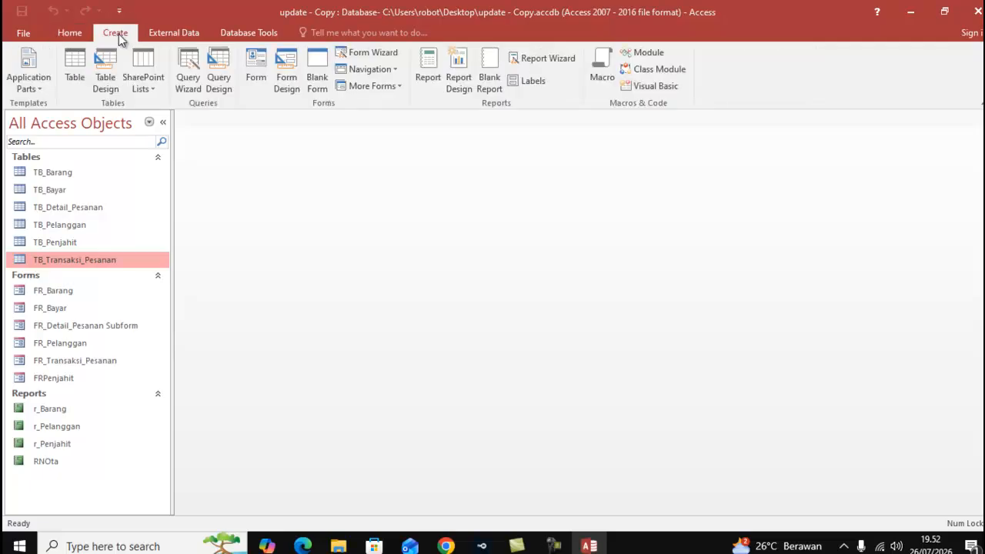
- Create a new table, switch it to Design View and save it under the name Users
{"action": "left_click", "coordinate": [81, 71]}
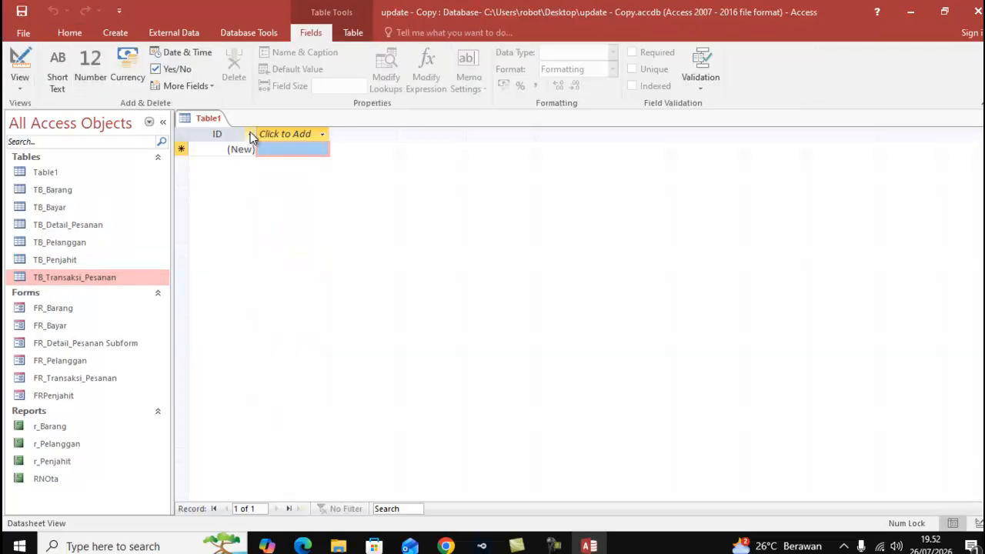
{"action": "right_click", "coordinate": [206, 122]}
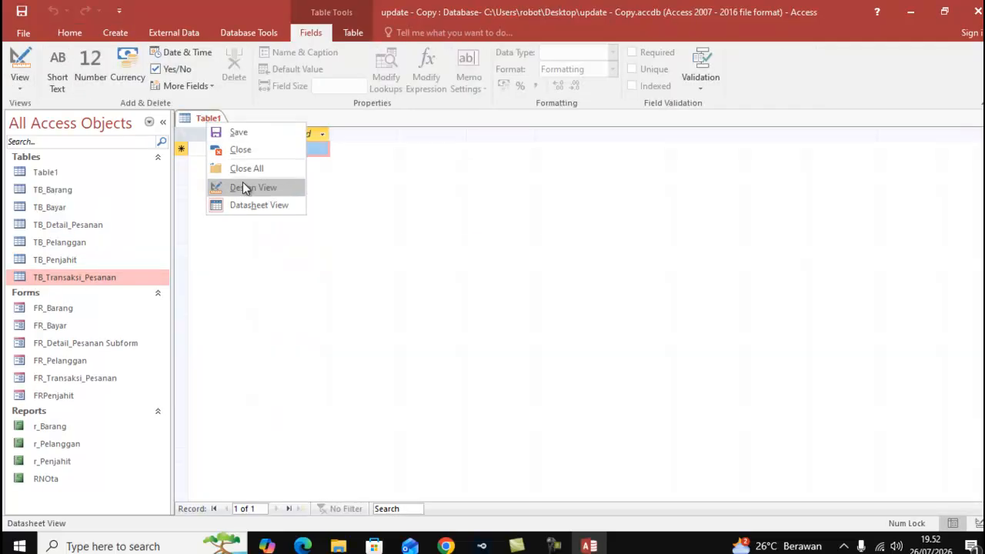
{"action": "left_click", "coordinate": [242, 187]}
{"action": "type", "text": "Users"}
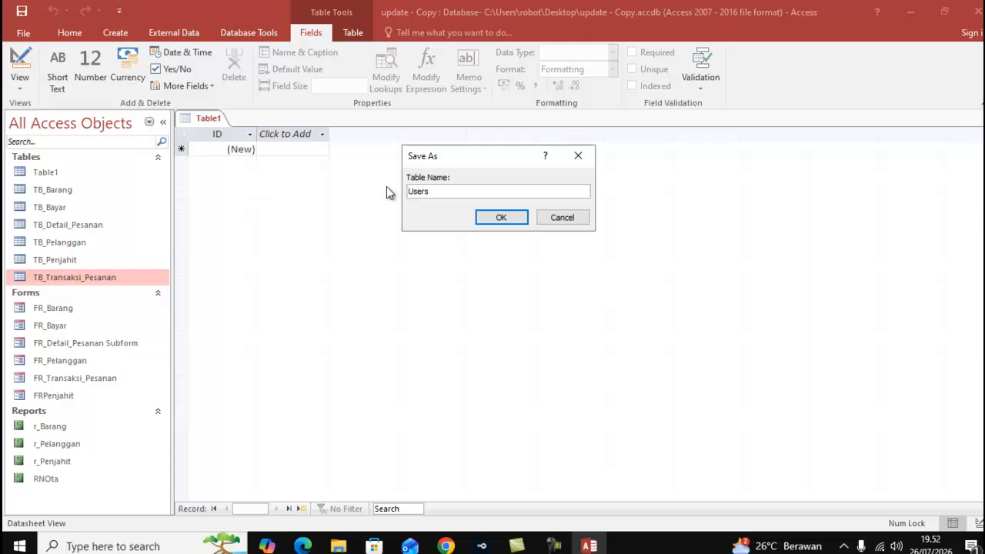
{"action": "left_click", "coordinate": [471, 217]}
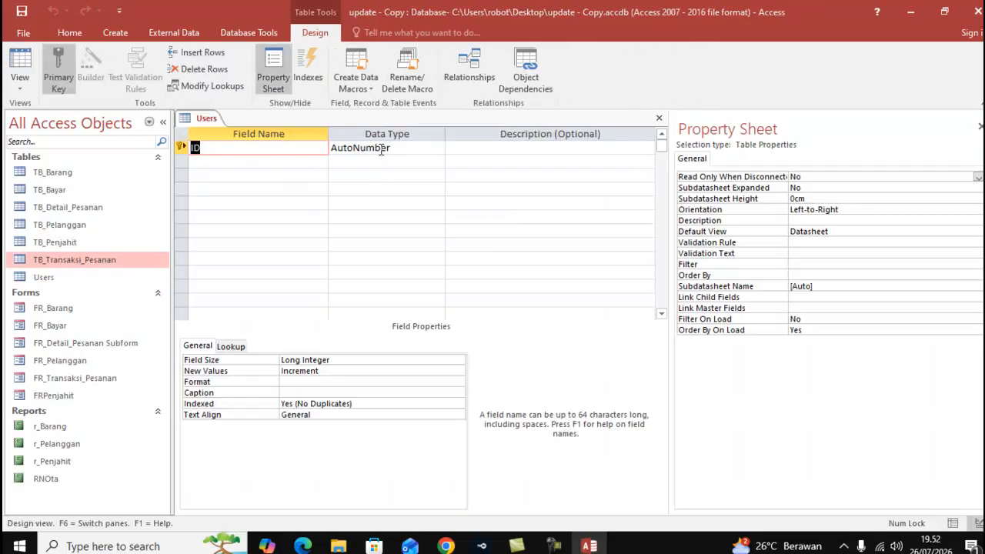
- Add two Short Text fields named Username and Password below the ID field of the Users table
{"action": "left_click", "coordinate": [290, 159]}
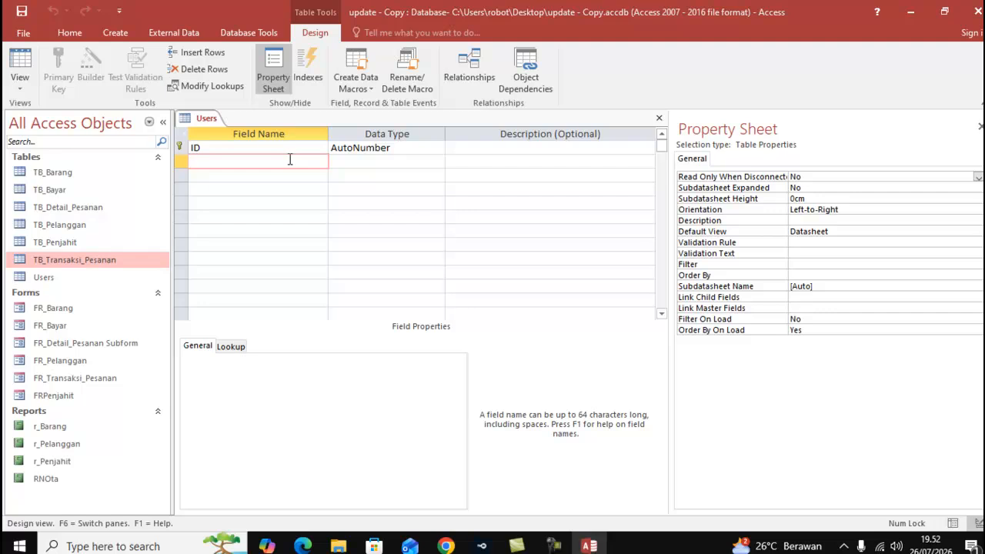
{"action": "type", "text": "Username"}
{"action": "left_click", "coordinate": [348, 162]}
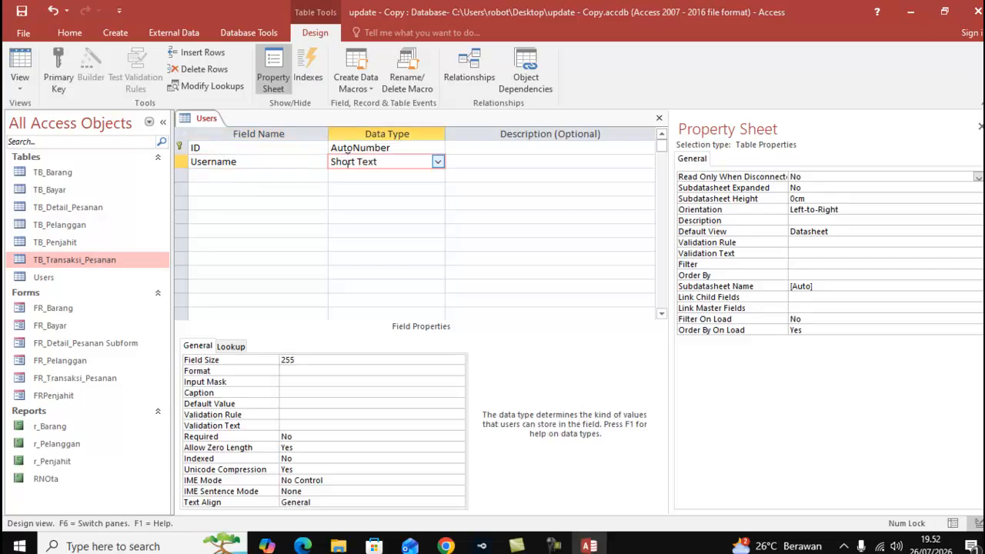
{"action": "left_click", "coordinate": [247, 176]}
{"action": "type", "text": "Password"}
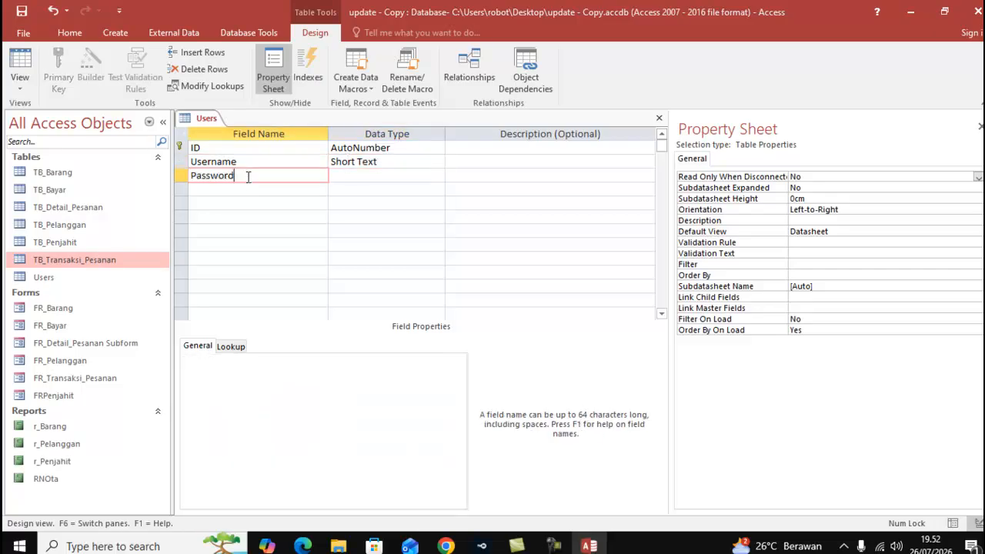
{"action": "left_click", "coordinate": [362, 180]}
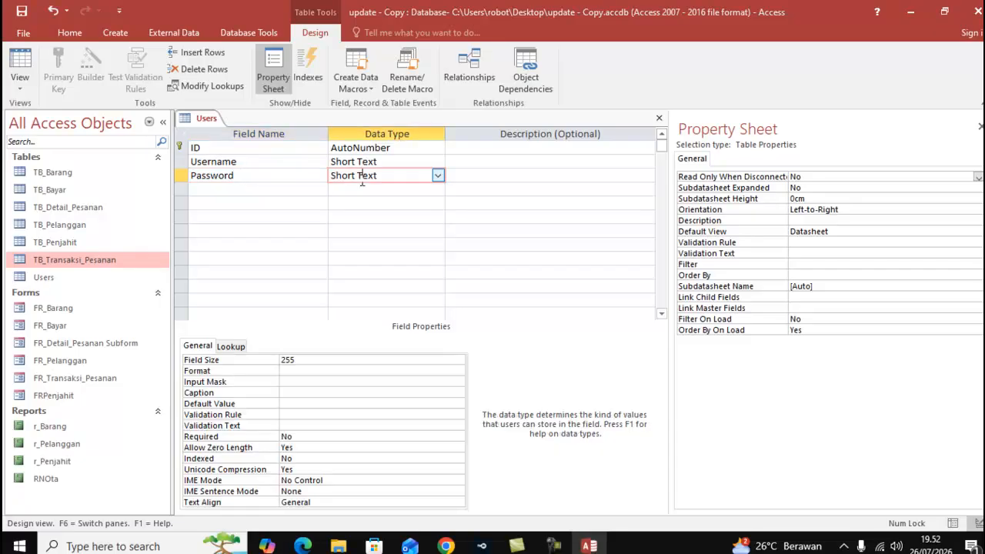
- Apply the Password input mask to the Password field through the Input Mask Wizard, saving the table first
{"action": "left_click", "coordinate": [302, 380]}
{"action": "left_click", "coordinate": [458, 382]}
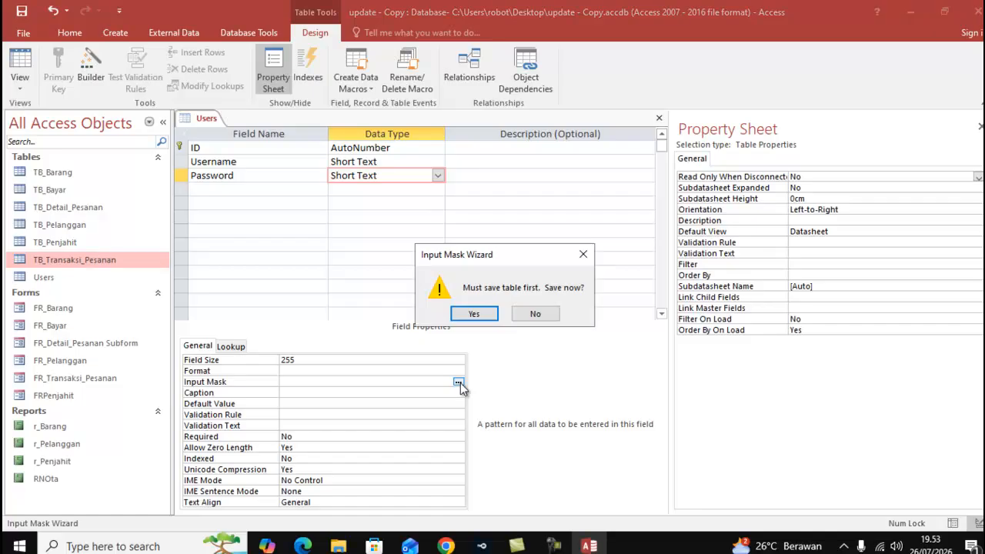
{"action": "left_click", "coordinate": [474, 314]}
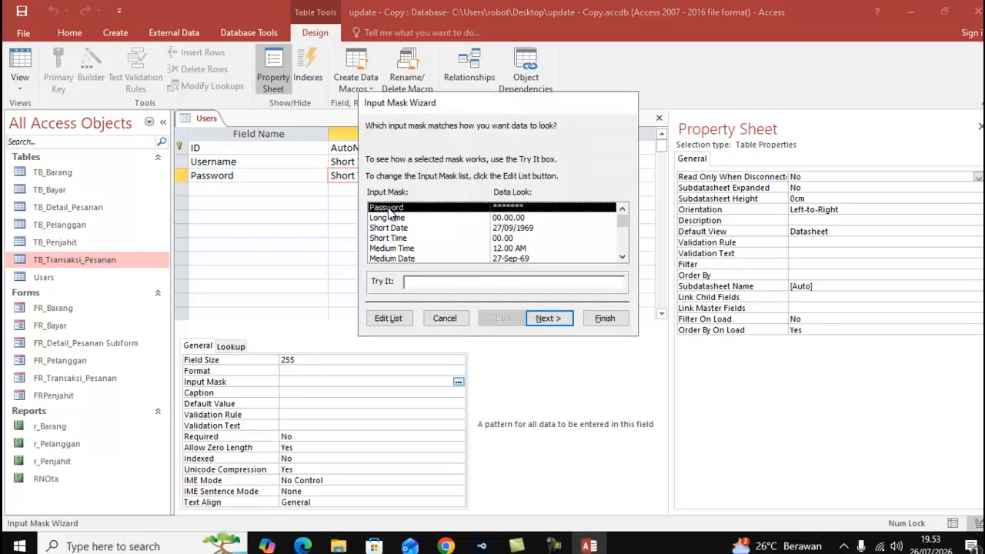
{"action": "left_click", "coordinate": [549, 318]}
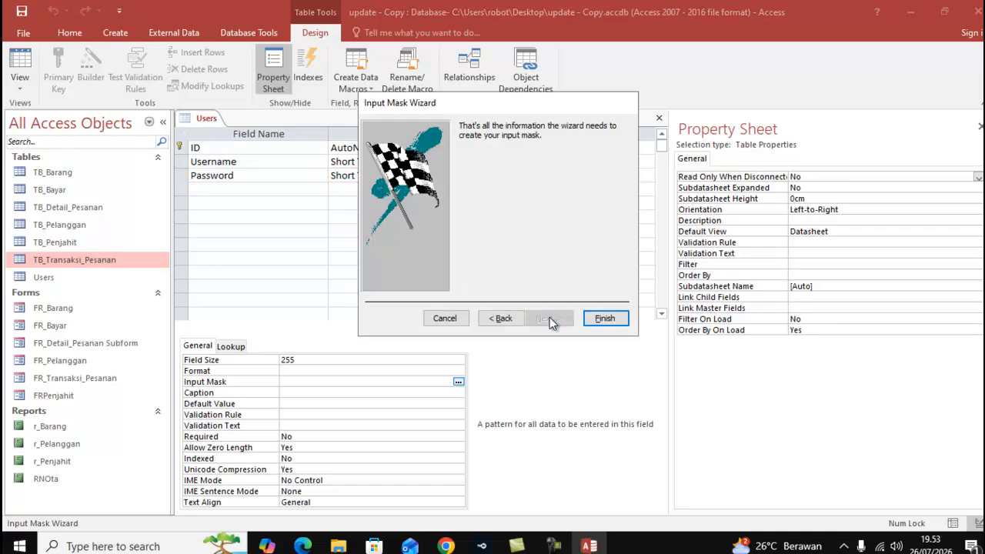
{"action": "left_click", "coordinate": [605, 318]}
- Add a Short Text field named No_HP and set its field size to 12
{"action": "left_click", "coordinate": [222, 188]}
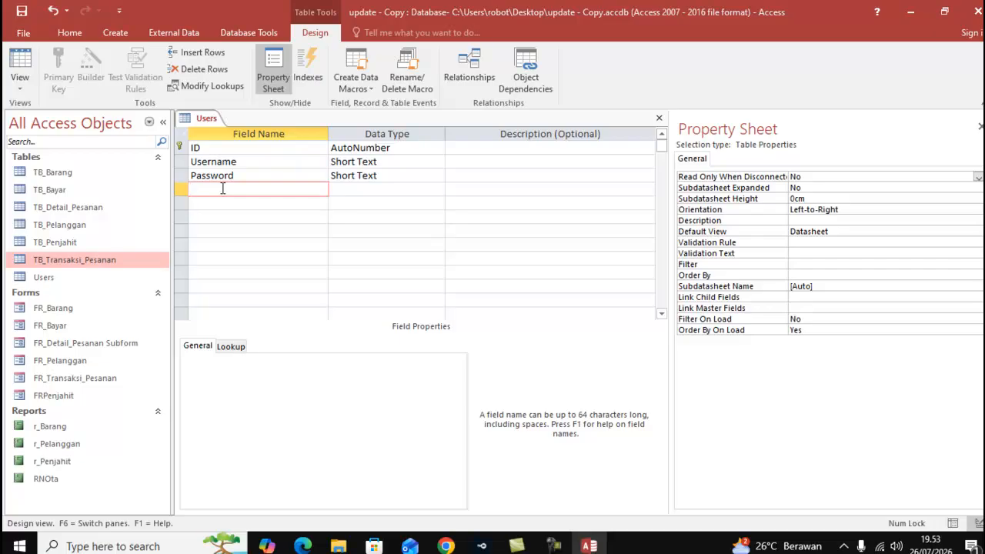
{"action": "type", "text": "No_HP"}
{"action": "left_click", "coordinate": [363, 188]}
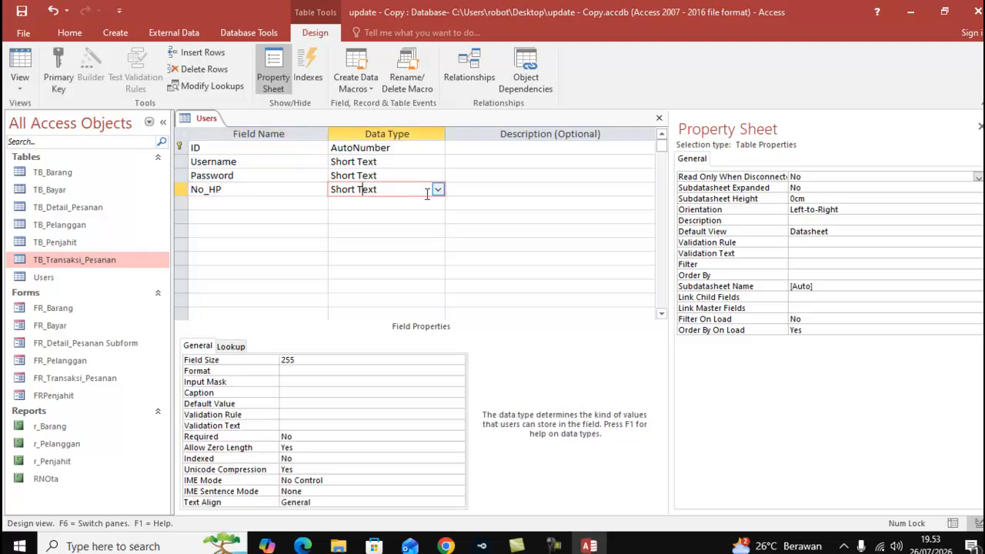
{"action": "left_click", "coordinate": [263, 359]}
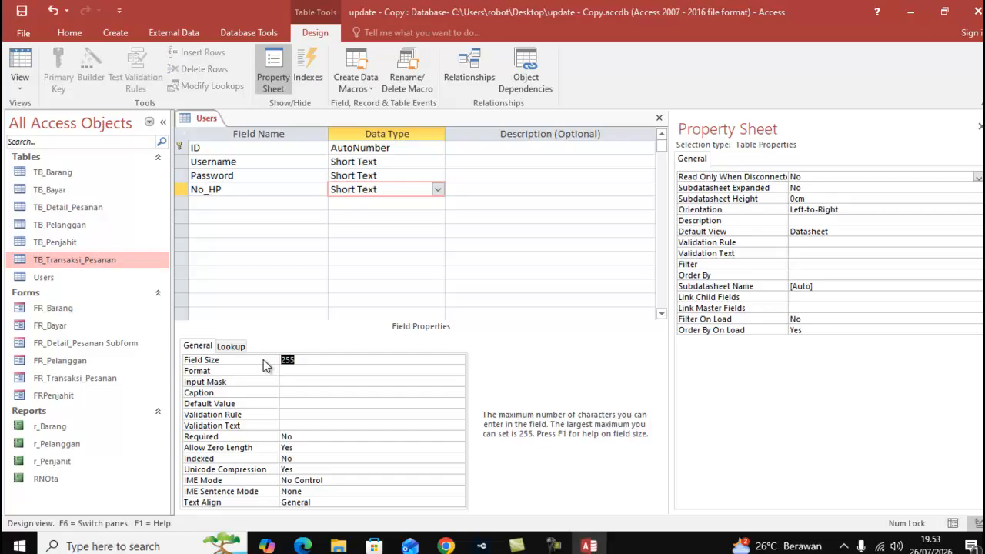
{"action": "type", "text": "12"}
- Add a Short Text field named EMail below No_HP and set its field size to 25
{"action": "left_click", "coordinate": [227, 202]}
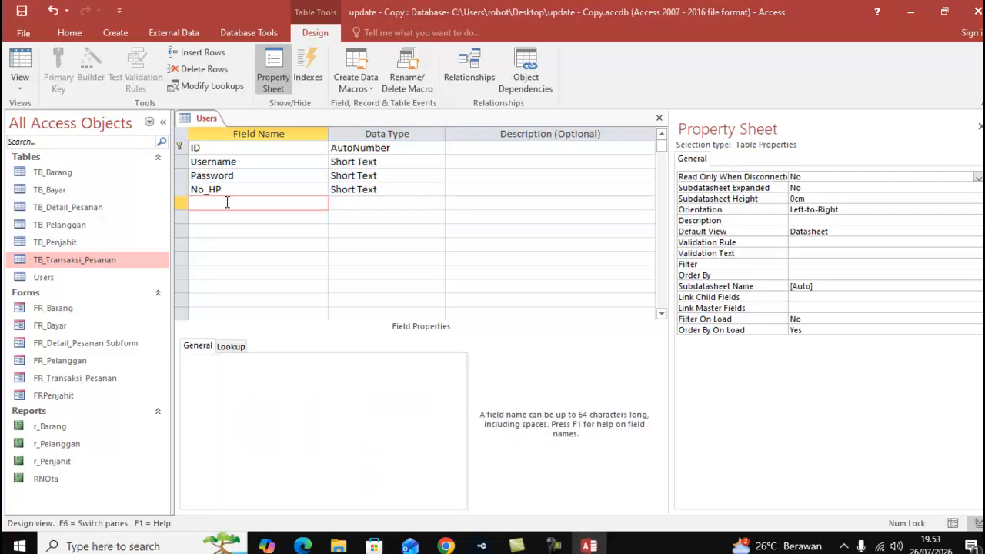
{"action": "type", "text": "Alamat"}
{"action": "key", "text": "BackSpace"}
{"action": "key", "text": "BackSpace"}
{"action": "key", "text": "BackSpace"}
{"action": "key", "text": "BackSpace"}
{"action": "key", "text": "BackSpace"}
{"action": "type", "text": "EMail"}
{"action": "left_click", "coordinate": [361, 204]}
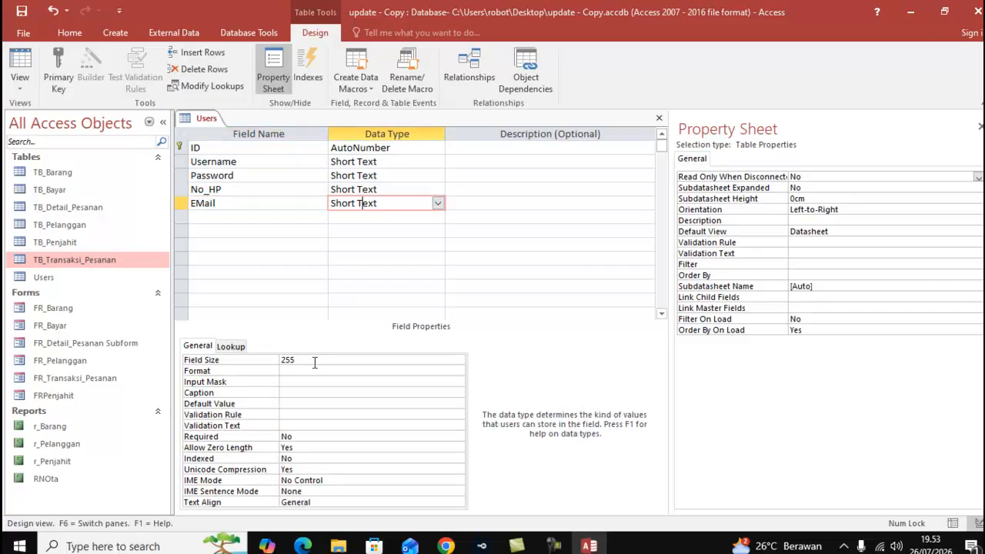
{"action": "left_click", "coordinate": [257, 359]}
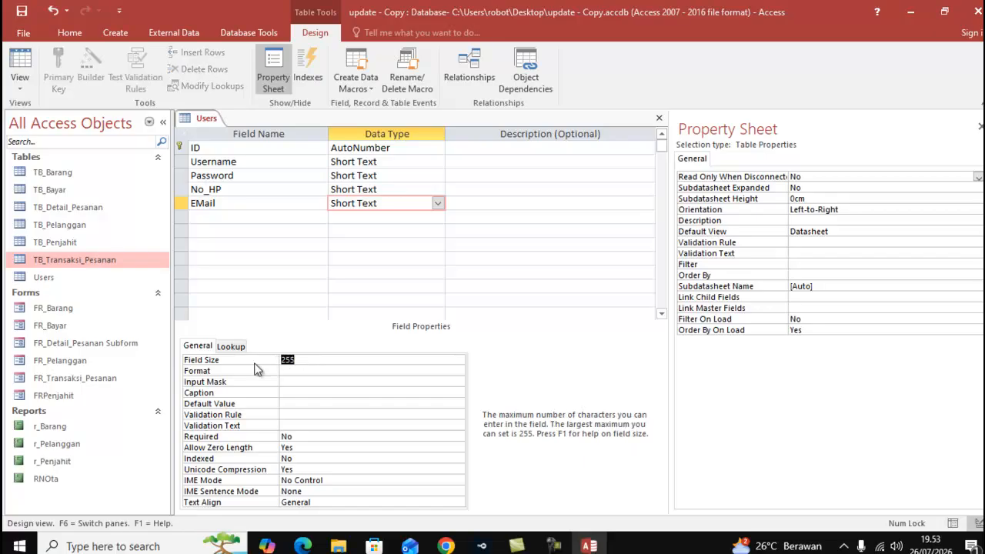
{"action": "type", "text": "25"}
- Add a field named FR_Barang with the Yes/No data type and copy its name for reuse
{"action": "left_click", "coordinate": [219, 215]}
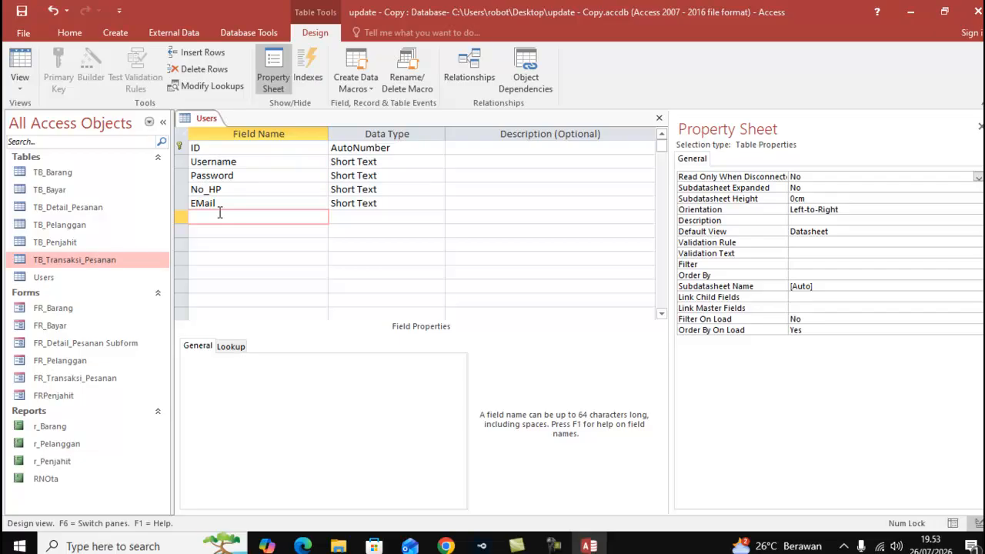
{"action": "type", "text": "FR_Barang"}
{"action": "left_click", "coordinate": [375, 216]}
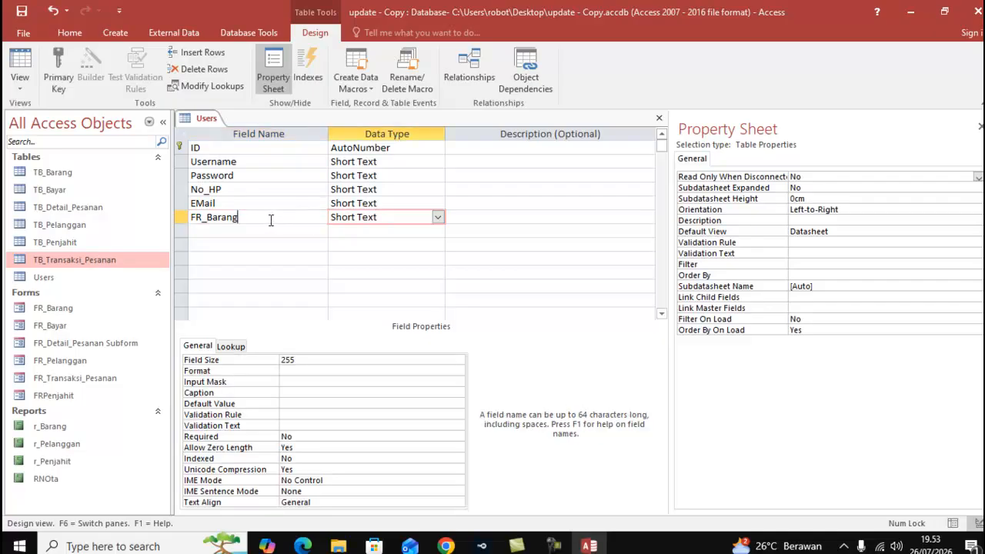
{"action": "key", "text": "shift+Tab"}
{"action": "key", "text": "ctrl+c"}
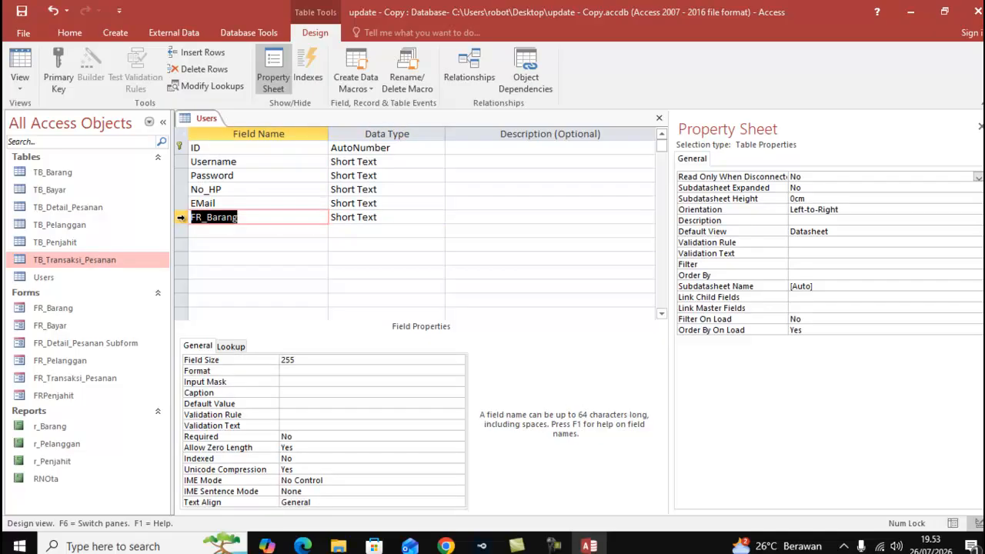
{"action": "left_click", "coordinate": [376, 218]}
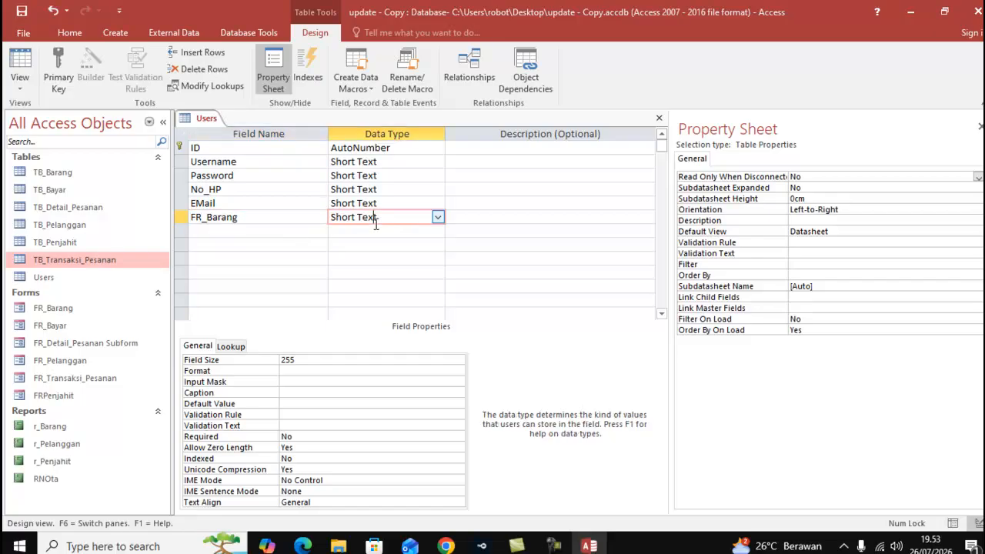
{"action": "left_click", "coordinate": [437, 217]}
{"action": "left_click", "coordinate": [399, 311]}
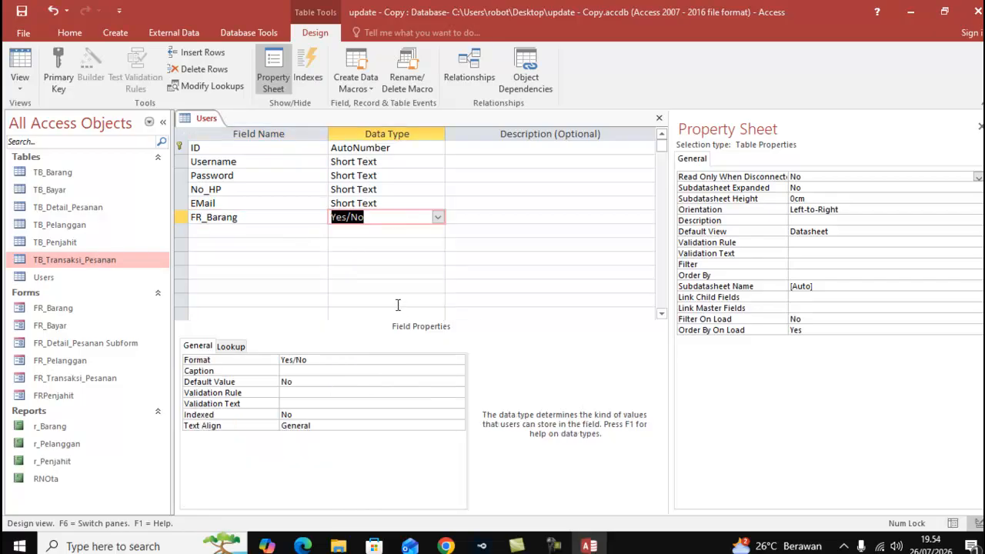
- Add a Yes/No field named FR_Pelanggan by pasting the copied field name and replacing its ending
{"action": "left_click", "coordinate": [269, 225]}
{"action": "key", "text": "ctrl+v"}
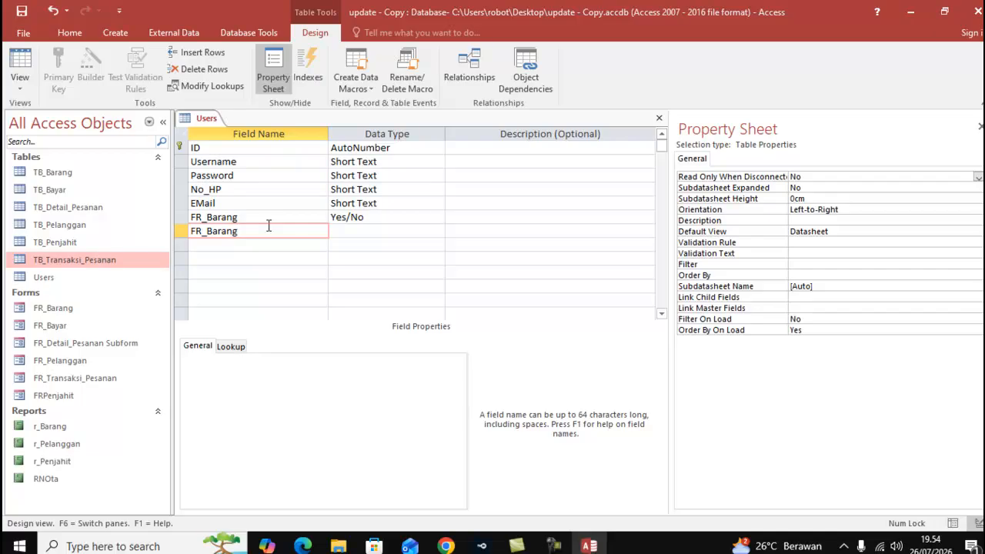
{"action": "key", "text": "BackSpace"}
{"action": "key", "text": "BackSpace"}
{"action": "key", "text": "BackSpace"}
{"action": "key", "text": "BackSpace"}
{"action": "key", "text": "BackSpace"}
{"action": "key", "text": "BackSpace"}
{"action": "type", "text": "Pelanggan"}
{"action": "left_click", "coordinate": [357, 231]}
{"action": "left_click", "coordinate": [438, 231]}
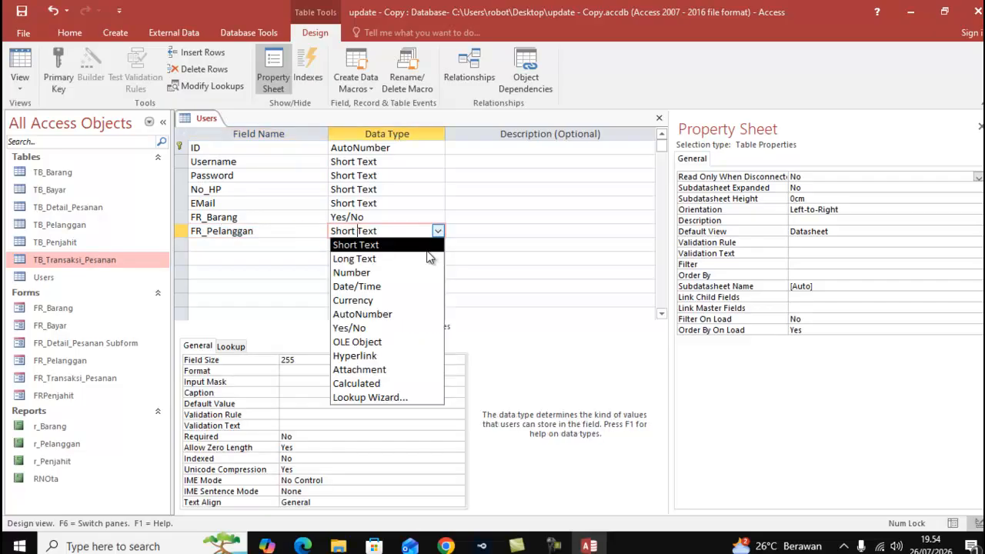
{"action": "left_click", "coordinate": [413, 328]}
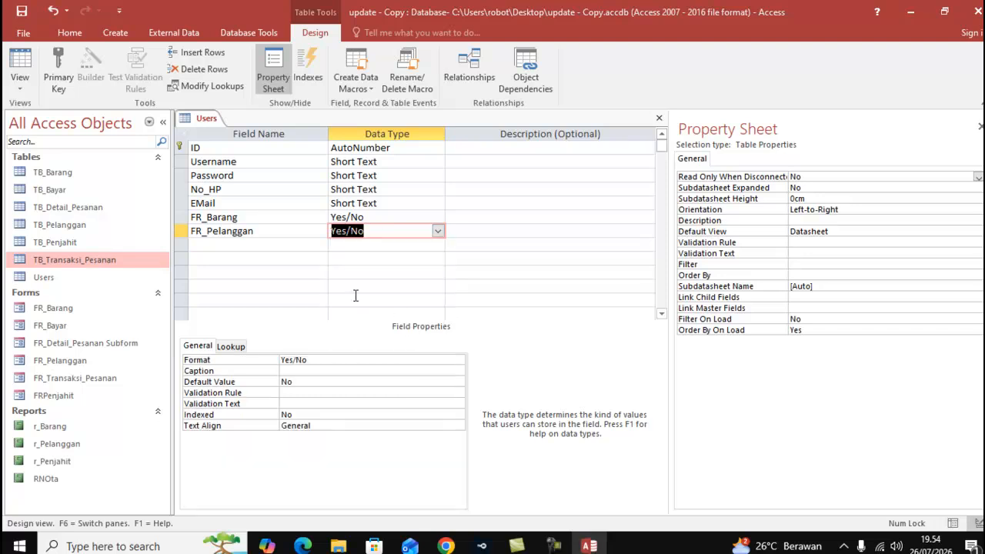
- Add a field named FR_Transaksi_Pesanan below FR_Pelanggan with the Yes/No data type
{"action": "left_click", "coordinate": [277, 243]}
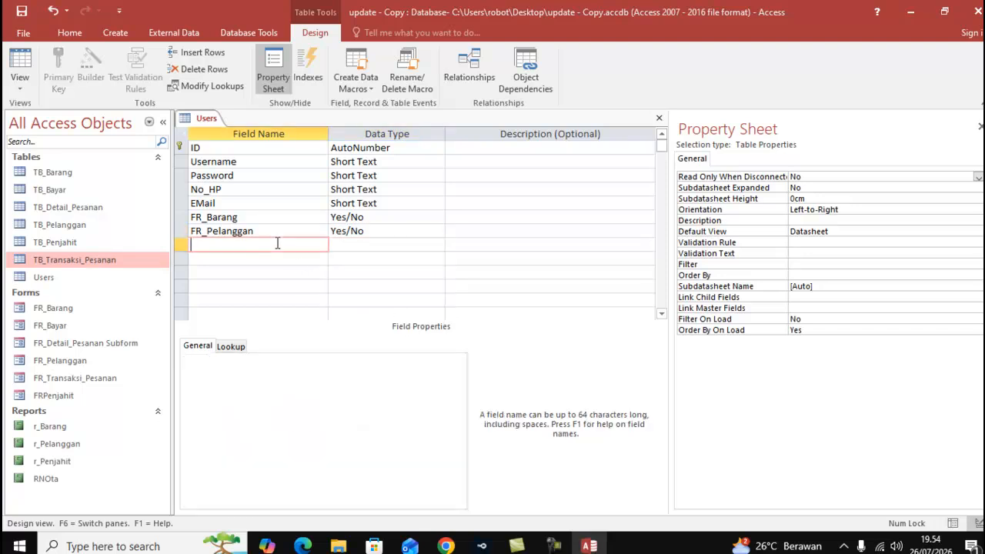
{"action": "type", "text": "FR_Transaksi_Pesanan"}
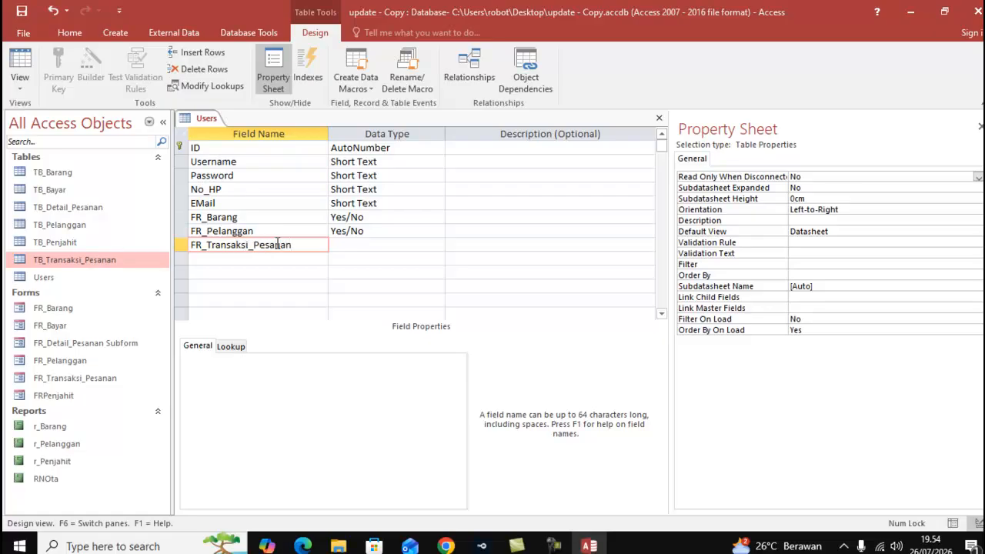
{"action": "left_click", "coordinate": [370, 245]}
{"action": "left_click", "coordinate": [438, 244]}
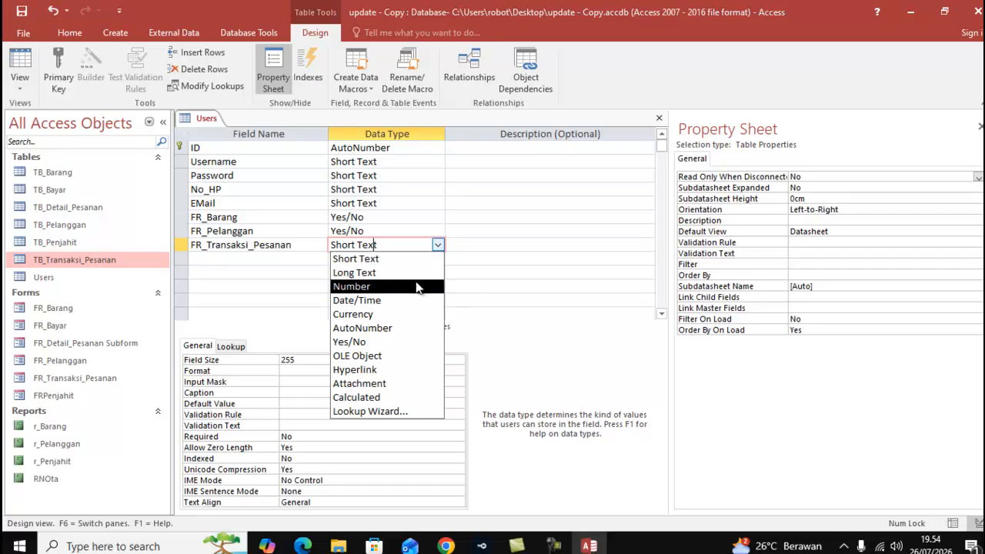
{"action": "left_click", "coordinate": [354, 342]}
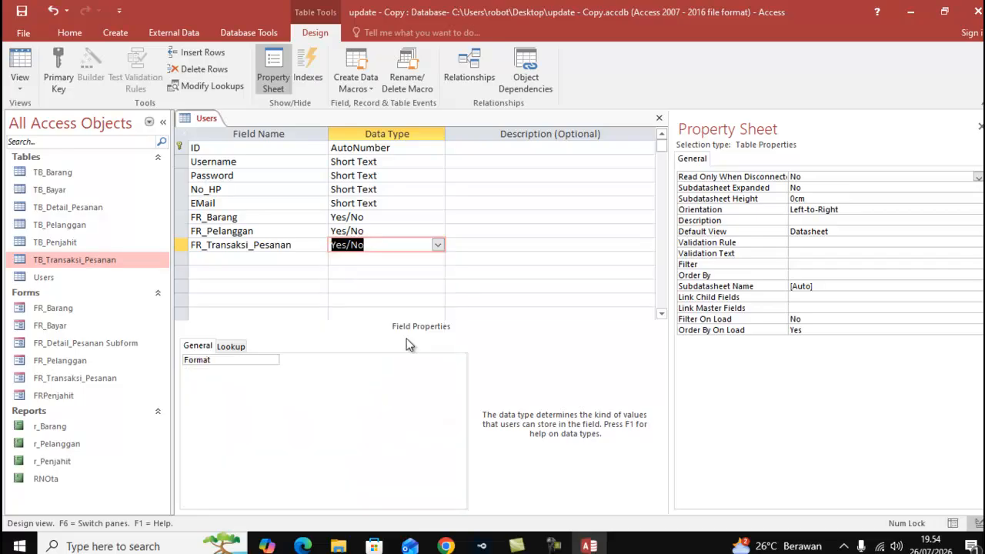
- Add a field named FR_User below FR_Transaksi_Pesanan with the Yes/No data type
{"action": "left_click", "coordinate": [270, 264]}
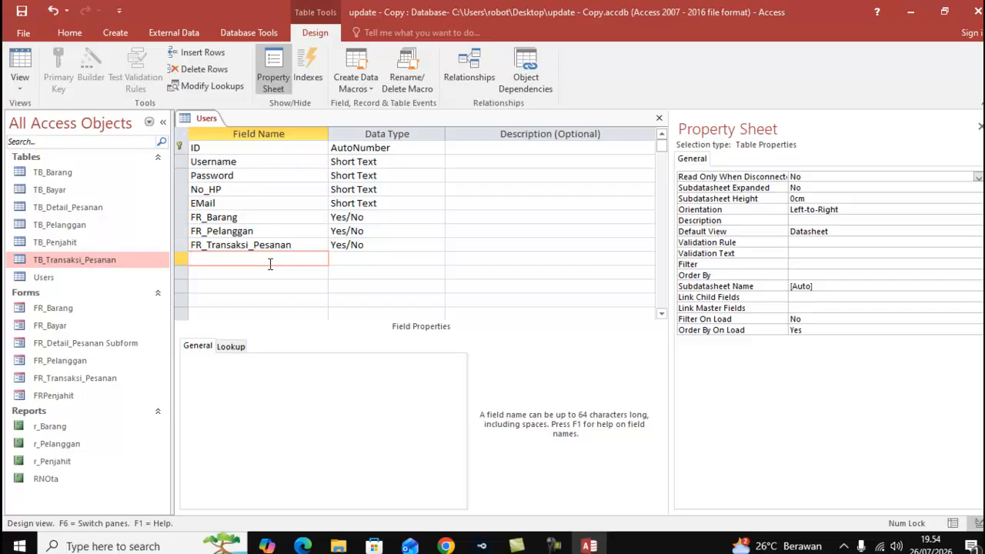
{"action": "type", "text": "FR_User"}
{"action": "left_click", "coordinate": [369, 260]}
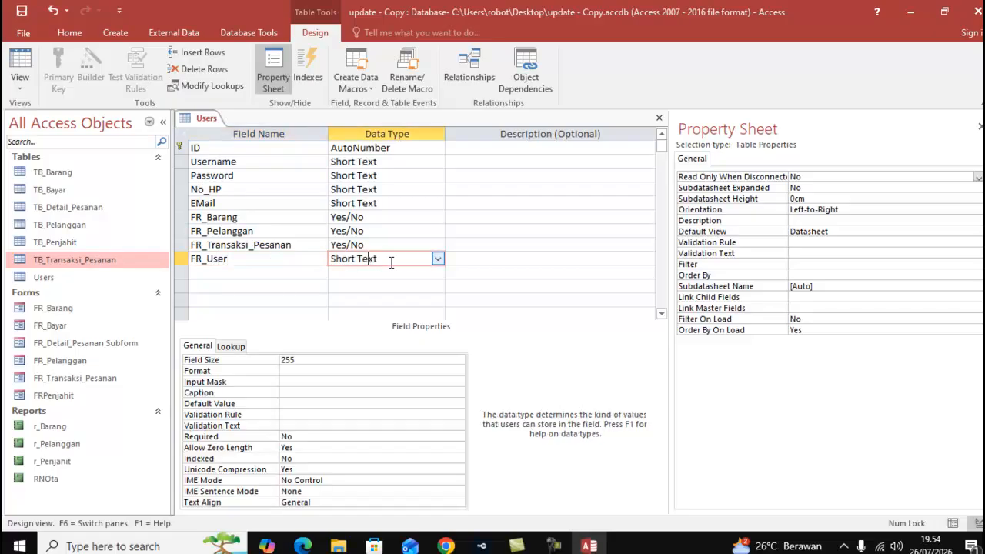
{"action": "left_click", "coordinate": [437, 259]}
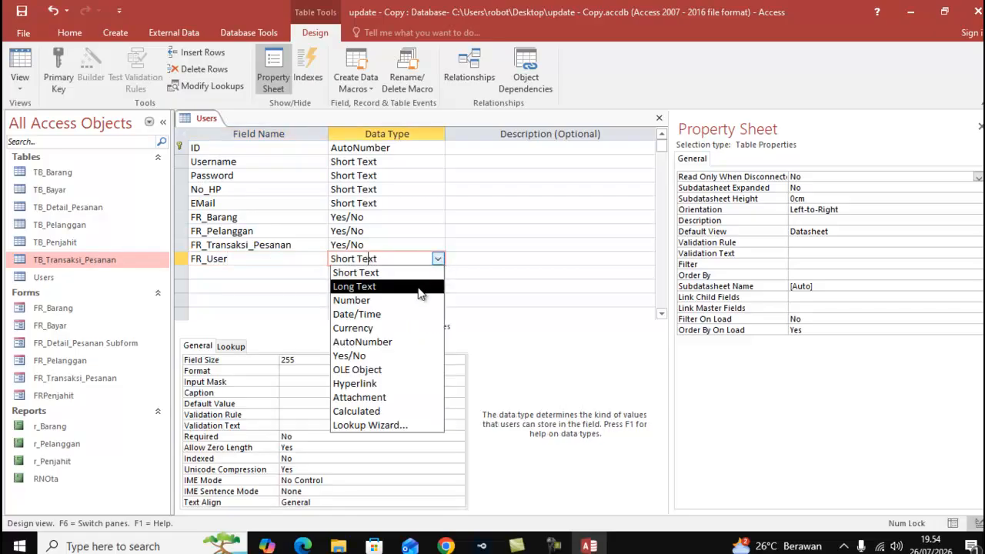
{"action": "left_click", "coordinate": [417, 357]}
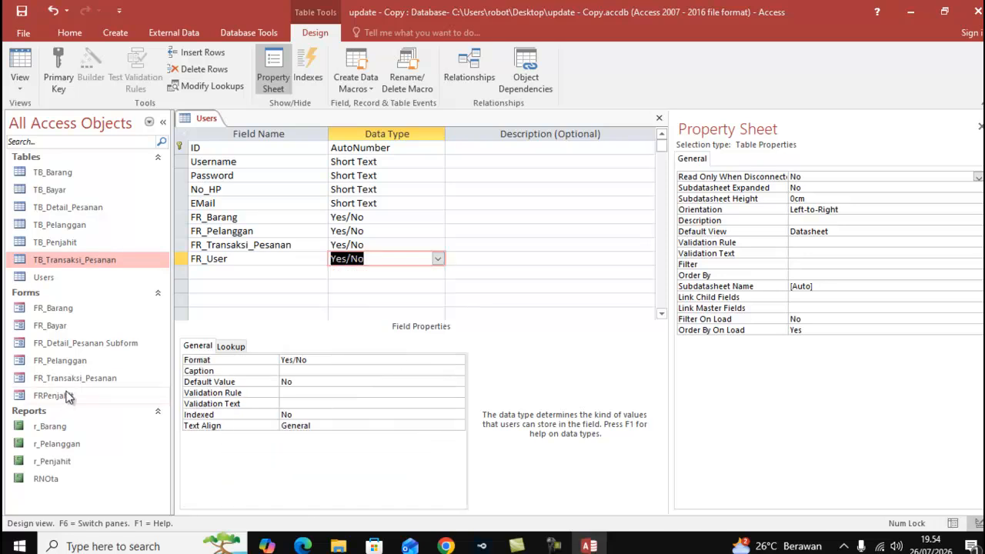
- Add a field named FRPenjahit below FR_User with the Yes/No data type
{"action": "left_click", "coordinate": [241, 274]}
{"action": "type", "text": "FR"}
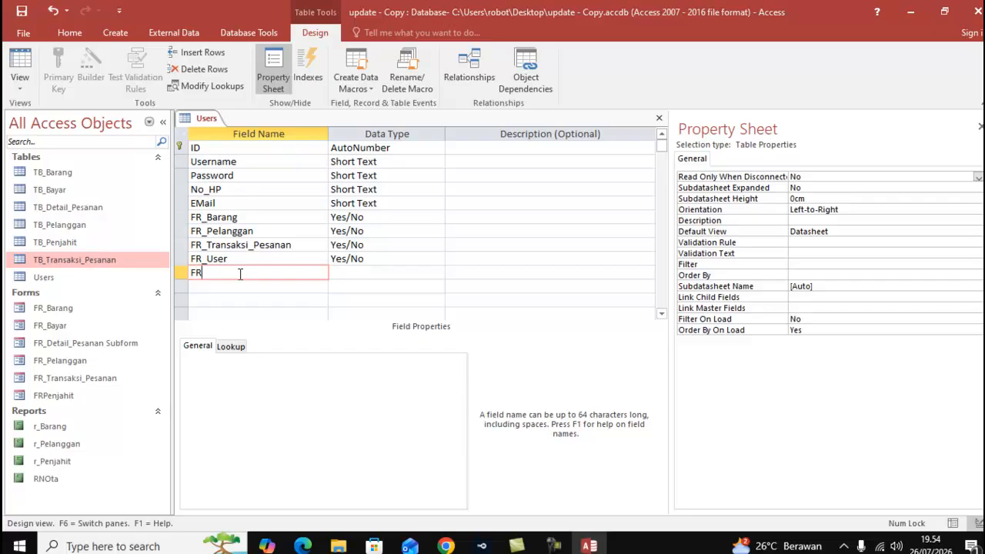
{"action": "type", "text": "Penjahit"}
{"action": "left_click", "coordinate": [375, 272]}
{"action": "left_click", "coordinate": [437, 273]}
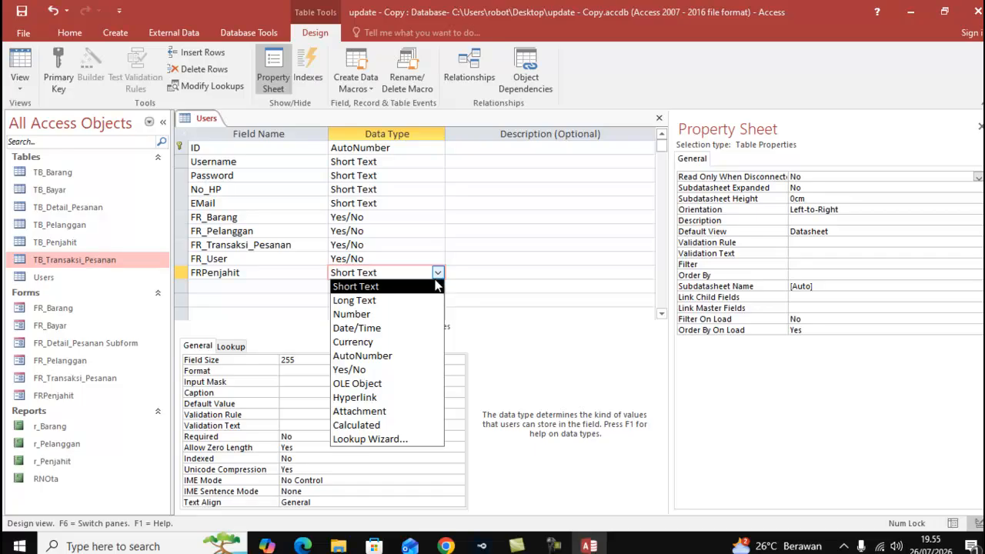
{"action": "left_click", "coordinate": [407, 369]}
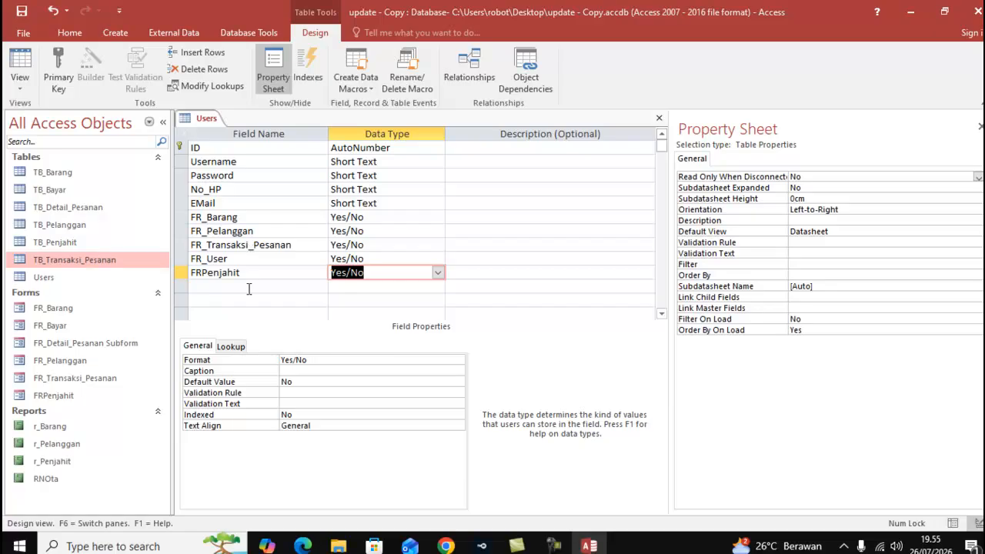
- Add a field named FR_Laporan below FRPenjahit with the Yes/No data type
{"action": "left_click", "coordinate": [249, 287]}
{"action": "type", "text": "F"}
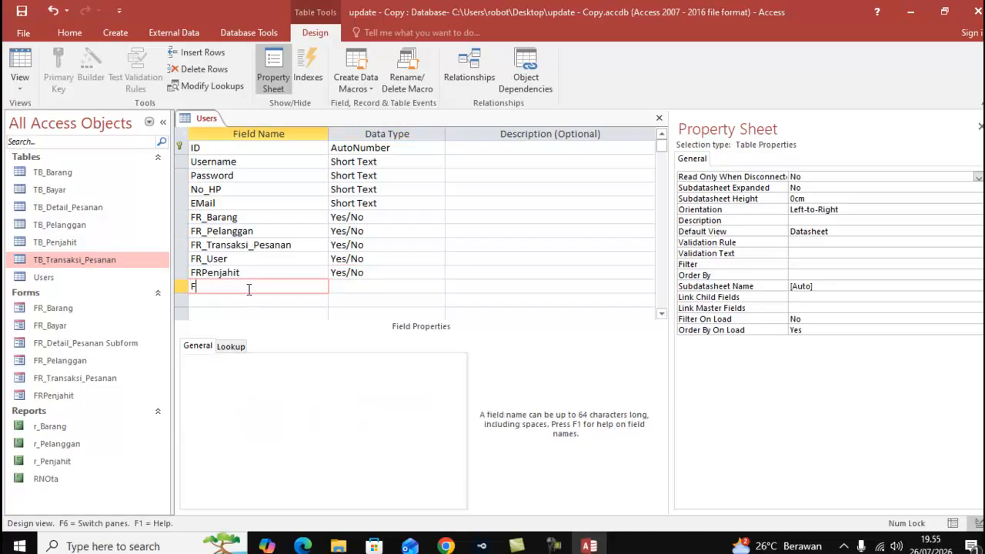
{"action": "type", "text": "R_Laporan"}
{"action": "left_click", "coordinate": [425, 286]}
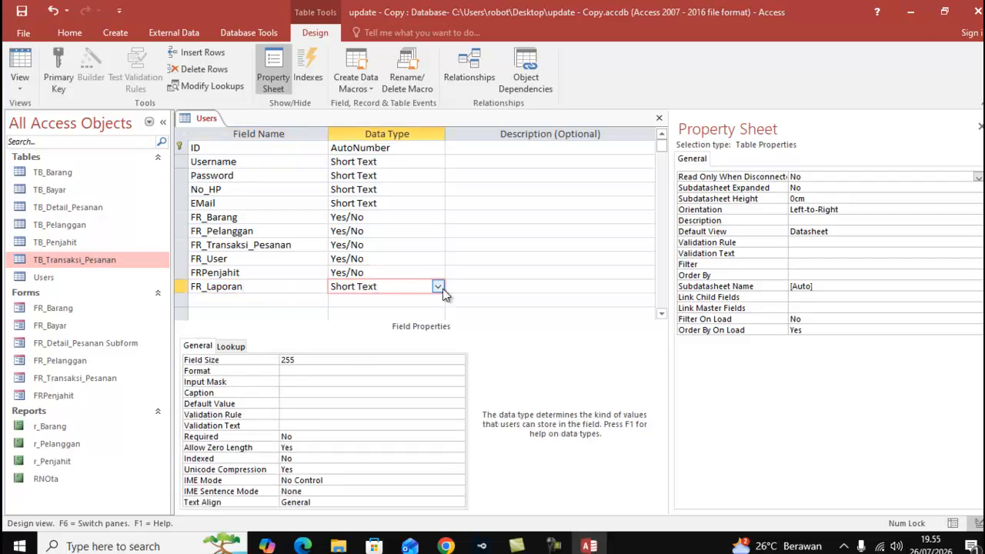
{"action": "left_click", "coordinate": [439, 287]}
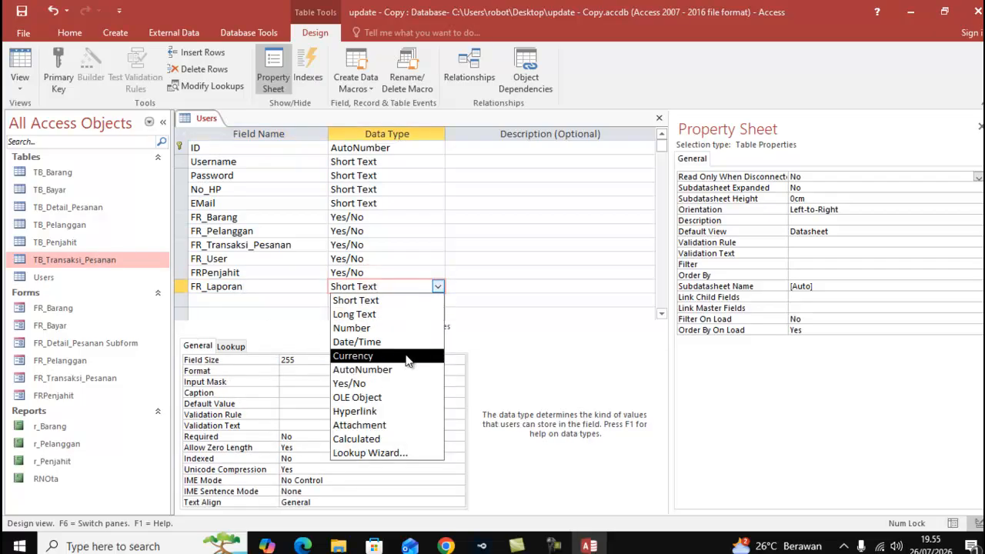
{"action": "left_click", "coordinate": [350, 384]}
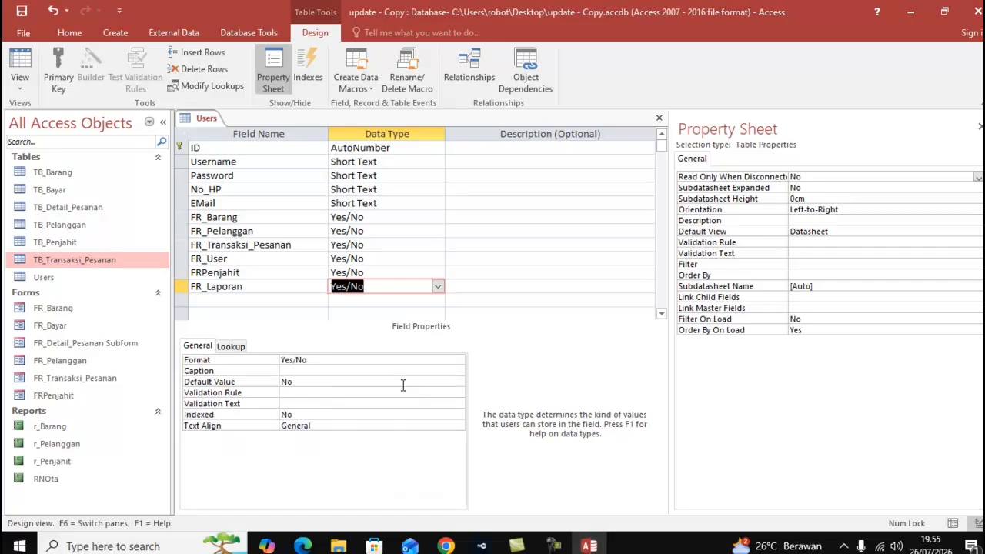
- Close the Users table design and reopen the Users table as a datasheet
{"action": "right_click", "coordinate": [199, 123]}
{"action": "right_click", "coordinate": [204, 121]}
{"action": "left_click", "coordinate": [233, 142]}
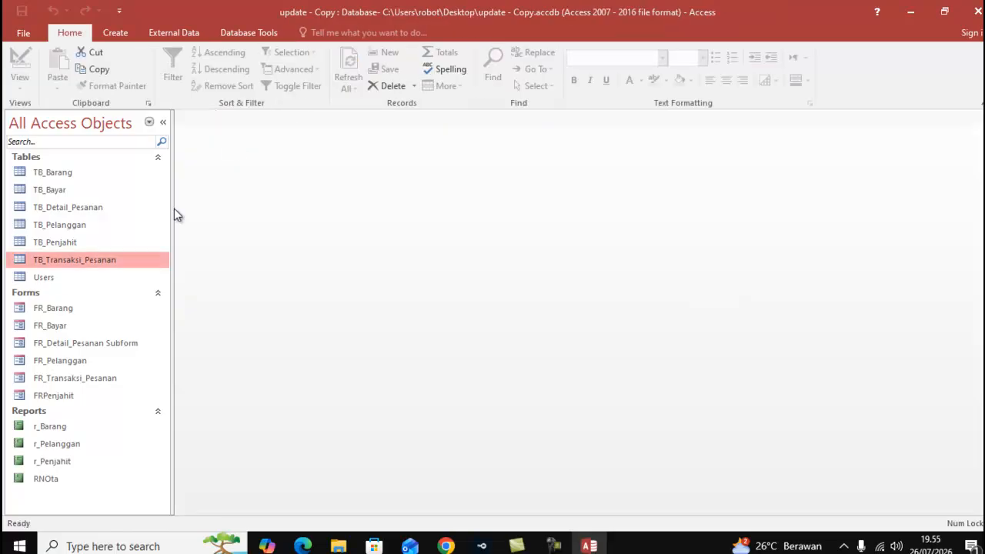
{"action": "left_click", "coordinate": [60, 284]}
{"action": "double_click", "coordinate": [59, 284]}
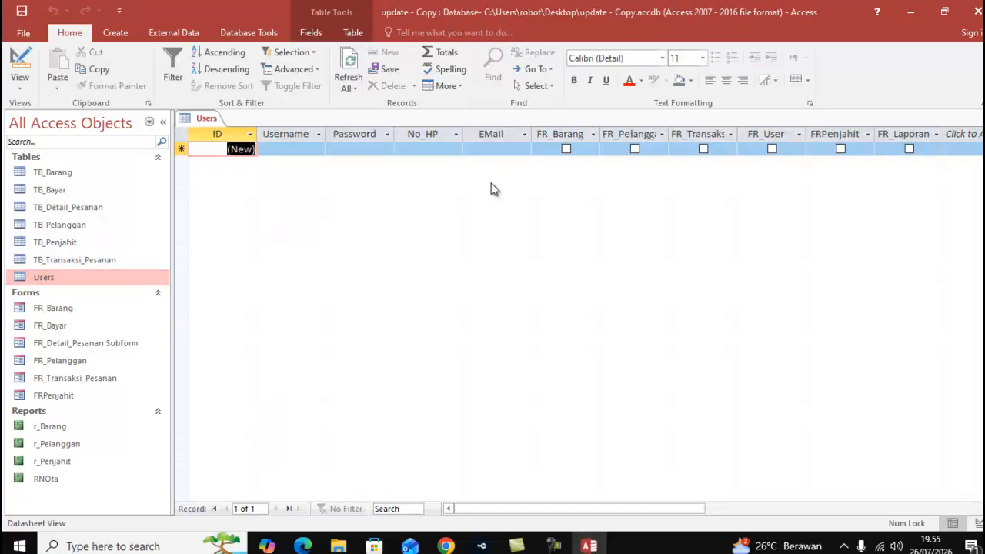
- Create a form from the Users table, hide its property sheet, and switch the form to Design View
{"action": "left_click", "coordinate": [122, 34]}
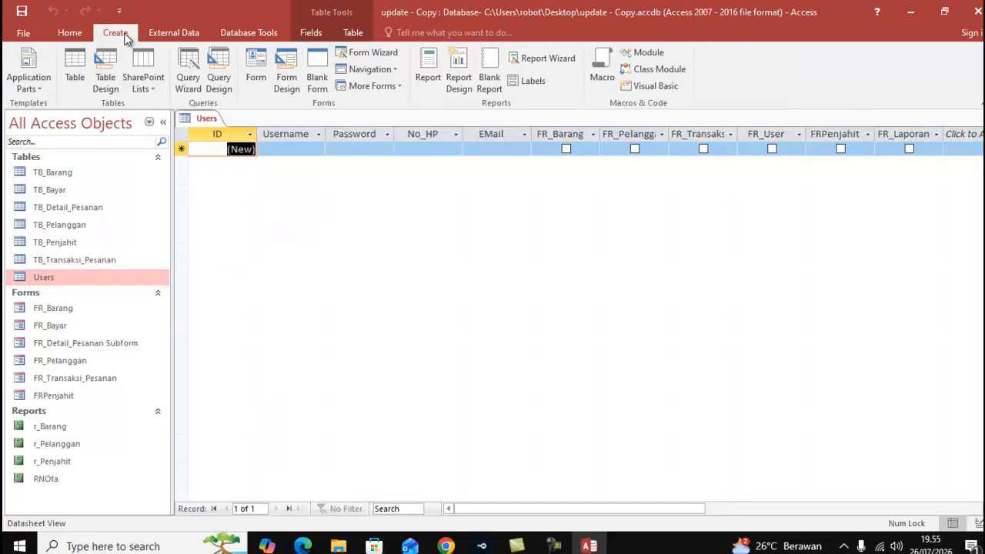
{"action": "left_click", "coordinate": [257, 66]}
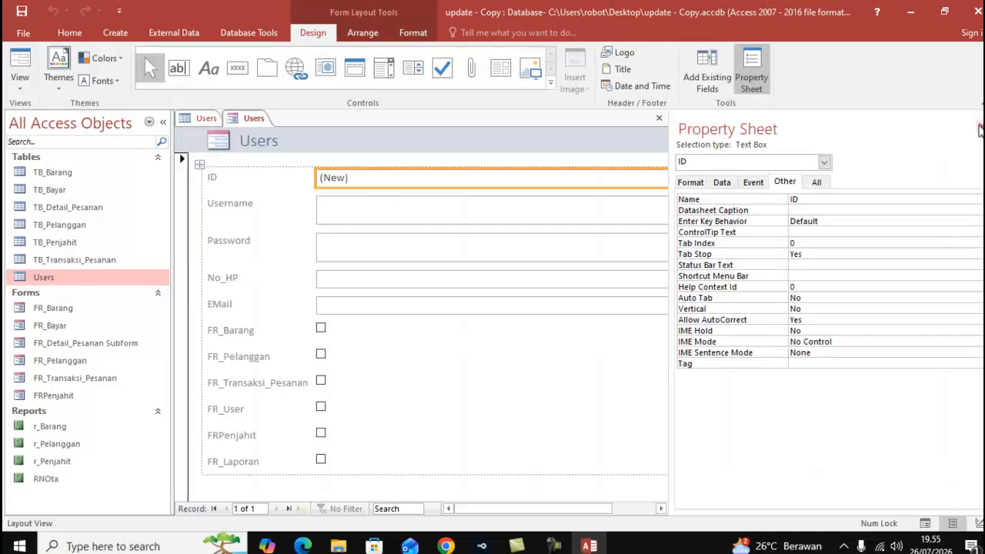
{"action": "left_click", "coordinate": [979, 126]}
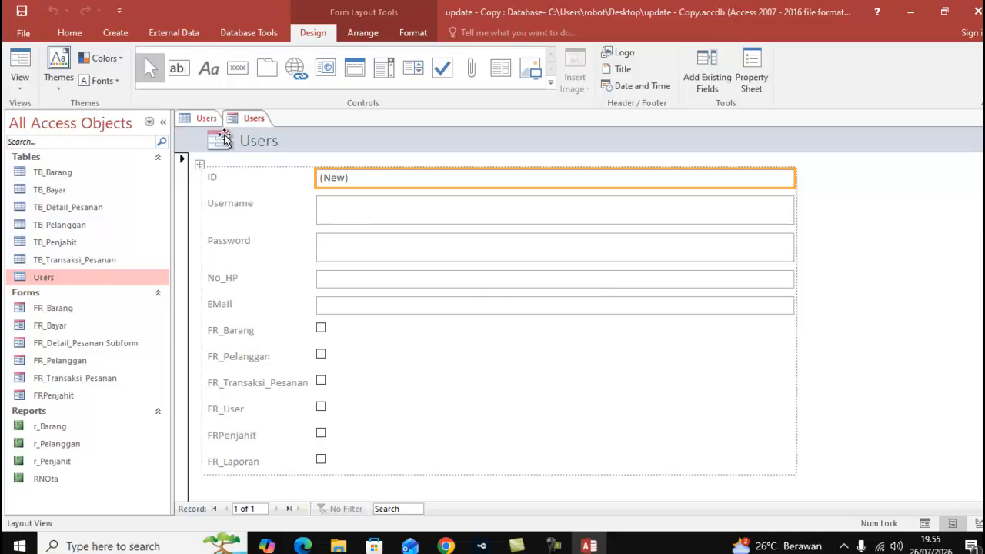
{"action": "right_click", "coordinate": [254, 118]}
{"action": "left_click", "coordinate": [286, 215]}
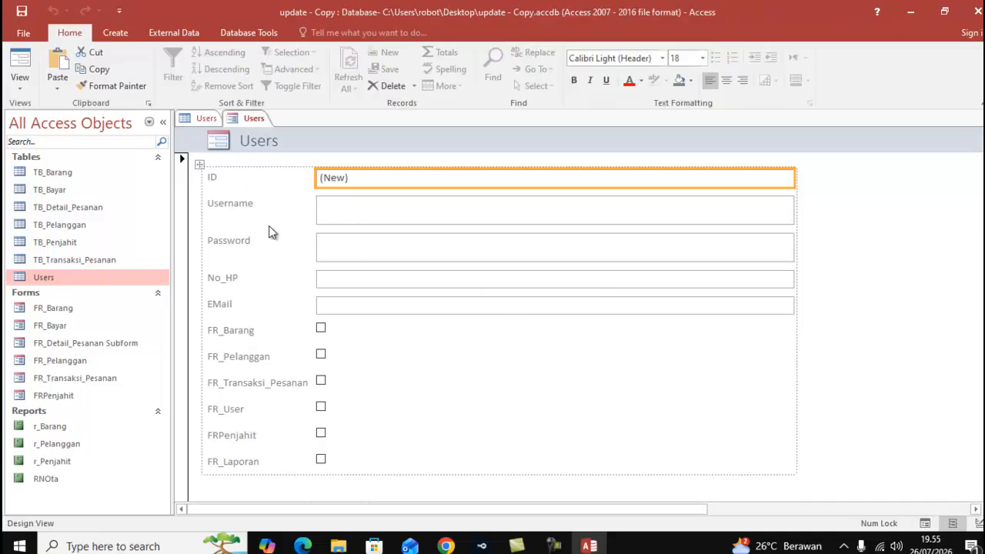
- Open the properties of the whole Users form and set Min Max Buttons to None
{"action": "left_click", "coordinate": [184, 142]}
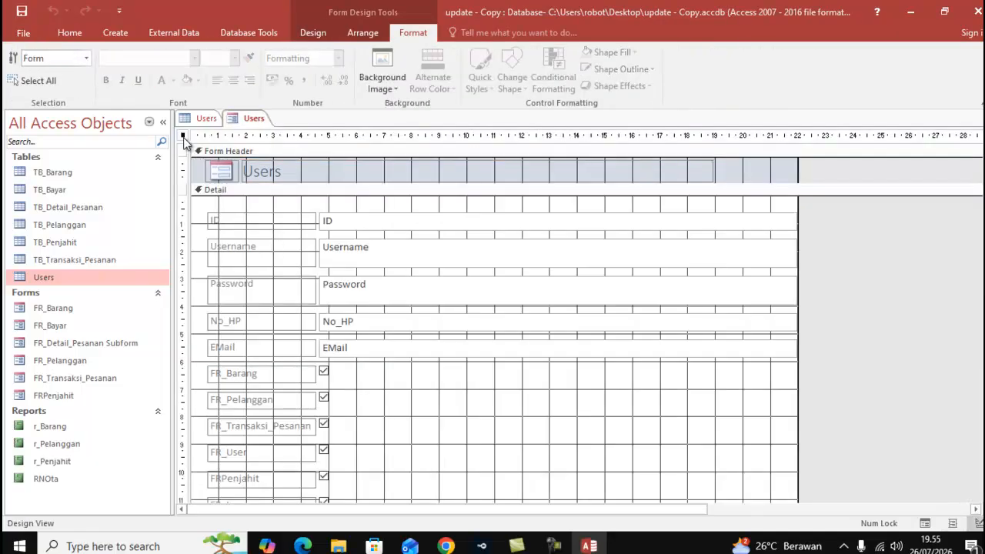
{"action": "right_click", "coordinate": [184, 139]}
{"action": "left_click", "coordinate": [244, 269]}
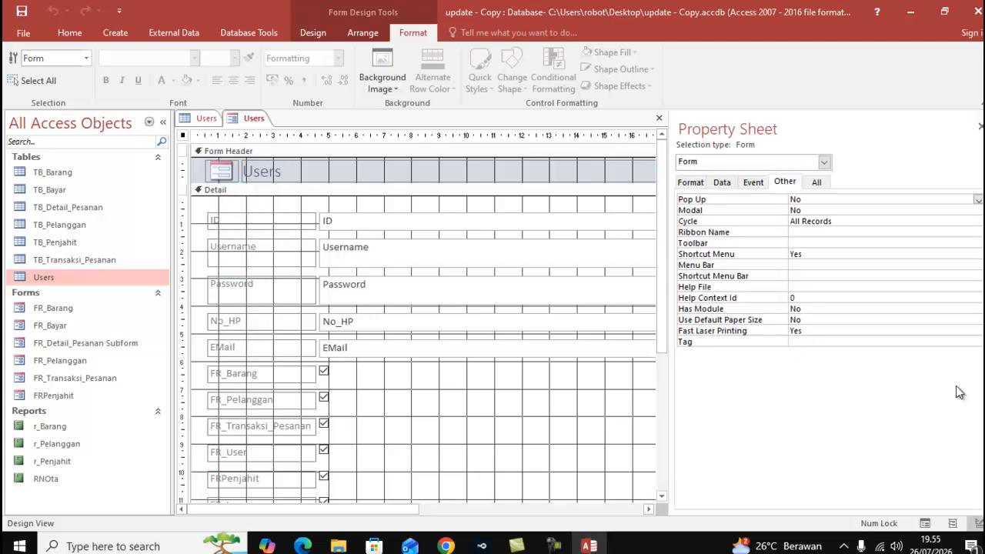
{"action": "left_click", "coordinate": [690, 187]}
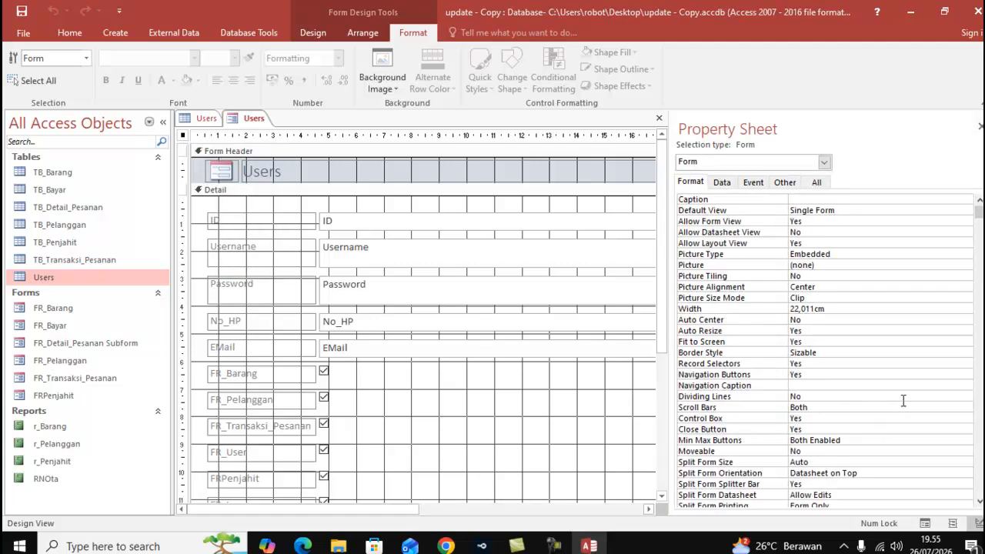
{"action": "scroll", "coordinate": [903, 401], "scroll_direction": "down", "scroll_amount": 2}
{"action": "left_click", "coordinate": [918, 374]}
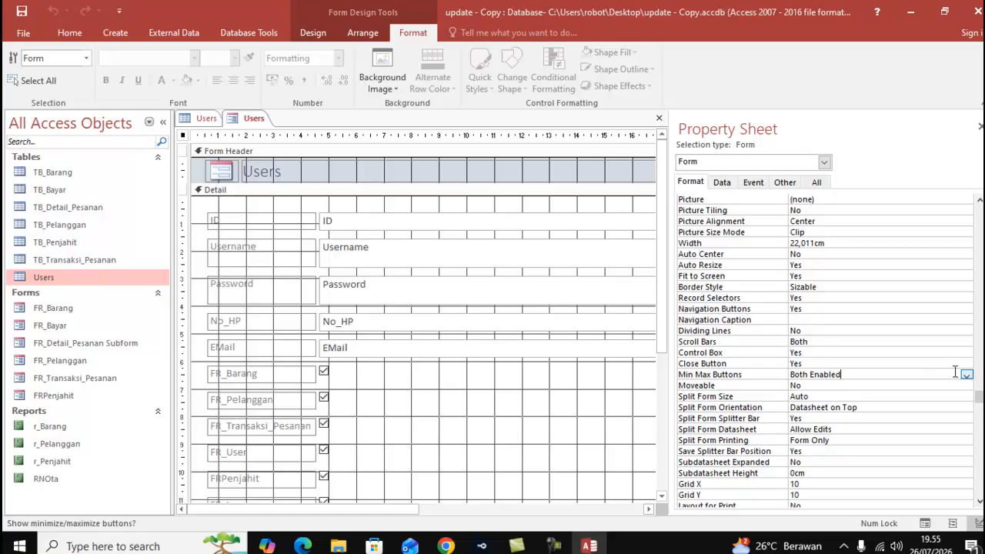
{"action": "left_click", "coordinate": [963, 374]}
{"action": "left_click", "coordinate": [957, 382]}
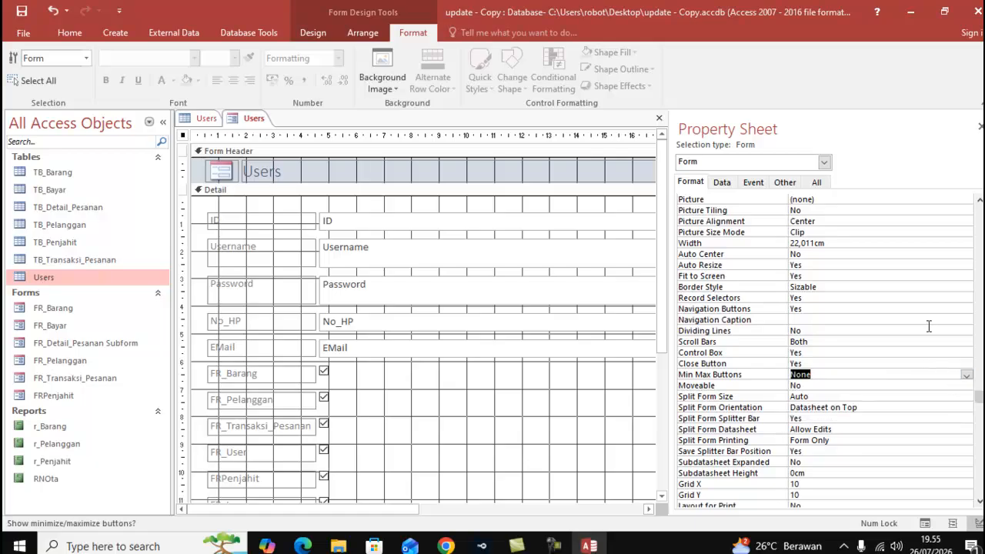
- Set the form's Record Selectors and Navigation Buttons properties to No
{"action": "left_click", "coordinate": [930, 297]}
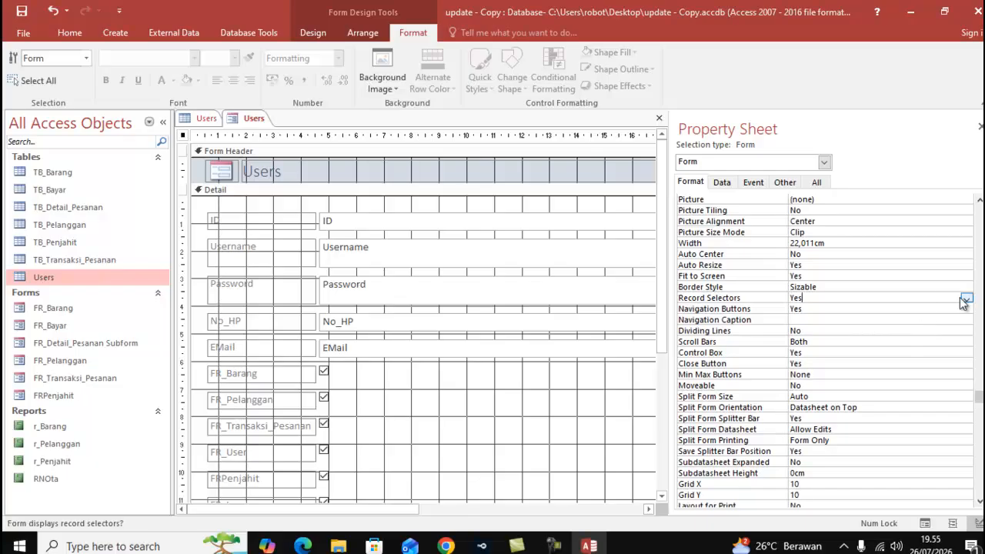
{"action": "left_click", "coordinate": [966, 298]}
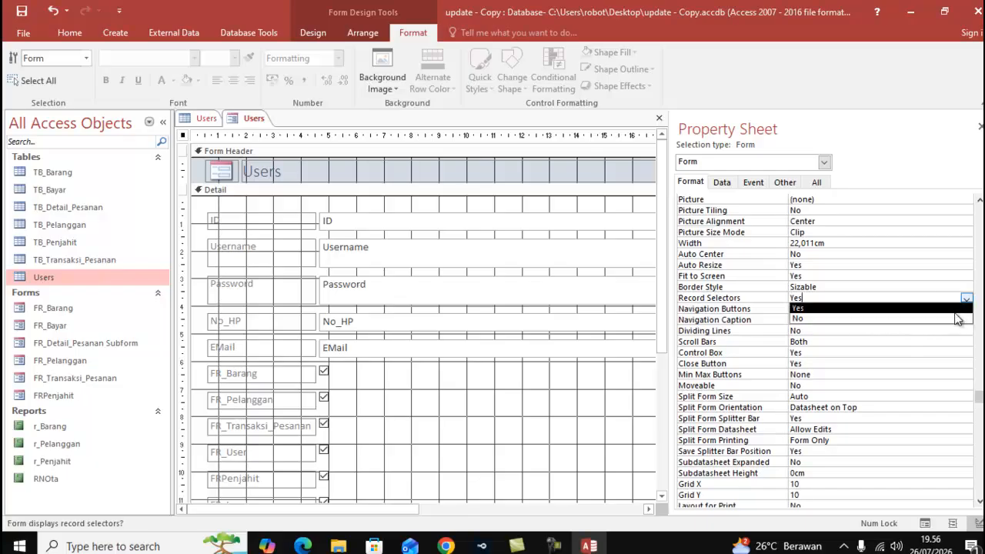
{"action": "left_click", "coordinate": [956, 319]}
{"action": "left_click", "coordinate": [958, 309]}
{"action": "left_click", "coordinate": [967, 308]}
{"action": "left_click", "coordinate": [948, 329]}
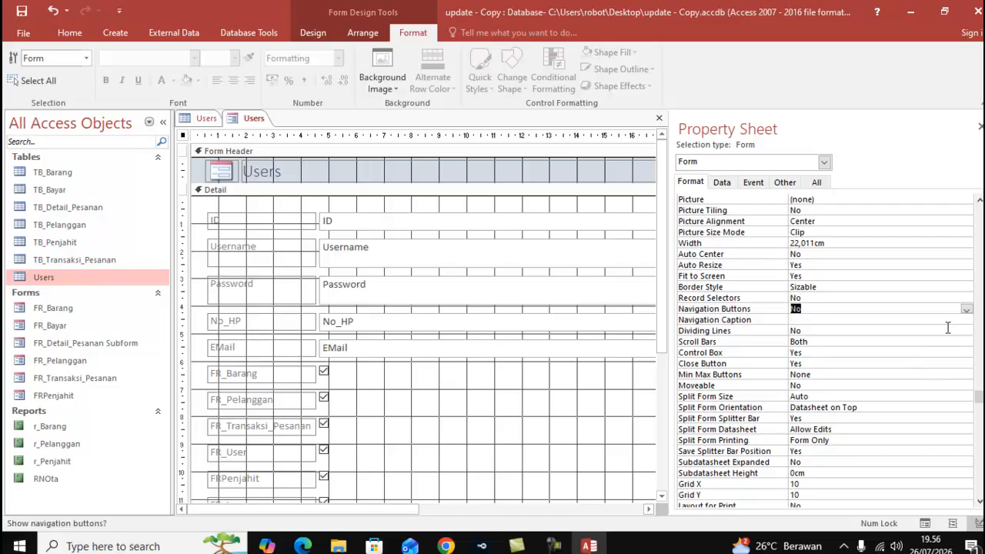
- Set the form's Pop Up and Modal properties to Yes
{"action": "left_click", "coordinate": [785, 183]}
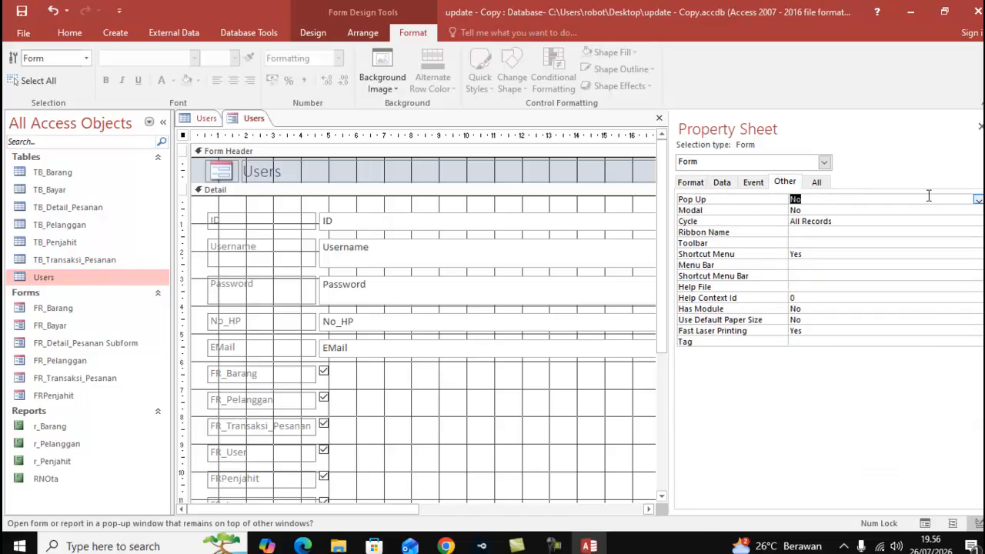
{"action": "left_click", "coordinate": [977, 200]}
{"action": "left_click", "coordinate": [962, 208]}
{"action": "left_click", "coordinate": [961, 211]}
{"action": "left_click", "coordinate": [977, 210]}
{"action": "left_click", "coordinate": [964, 219]}
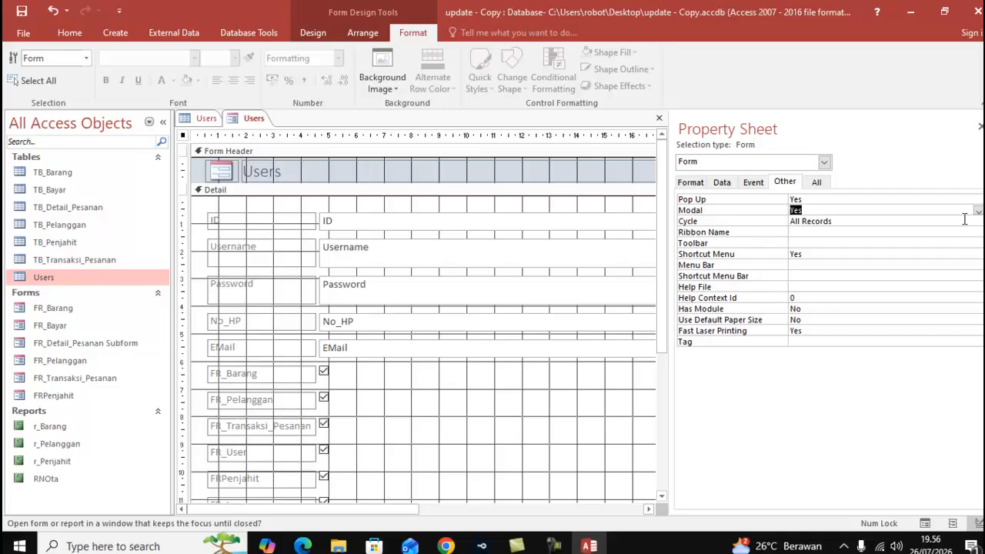
- Save the new form under the name FR_Users
{"action": "right_click", "coordinate": [254, 120]}
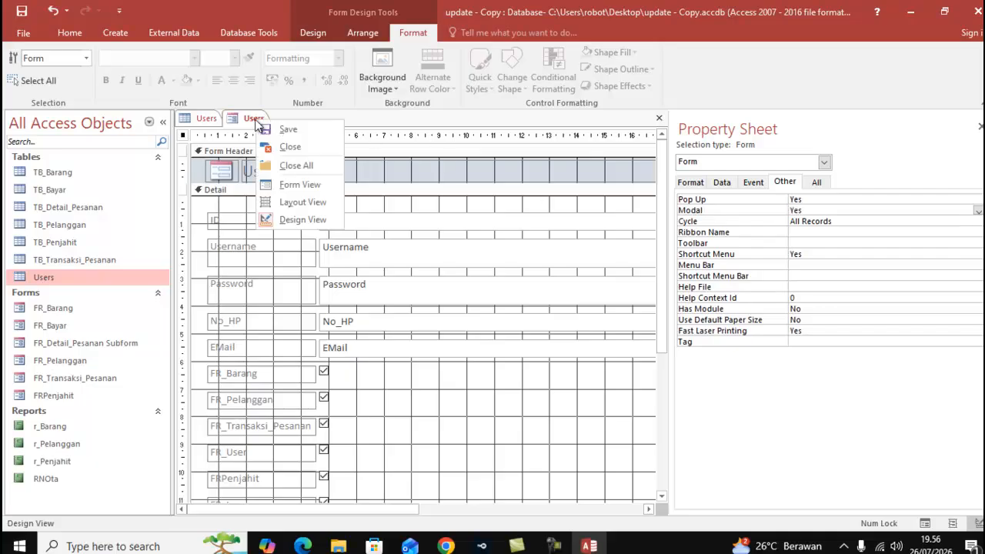
{"action": "left_click", "coordinate": [286, 129]}
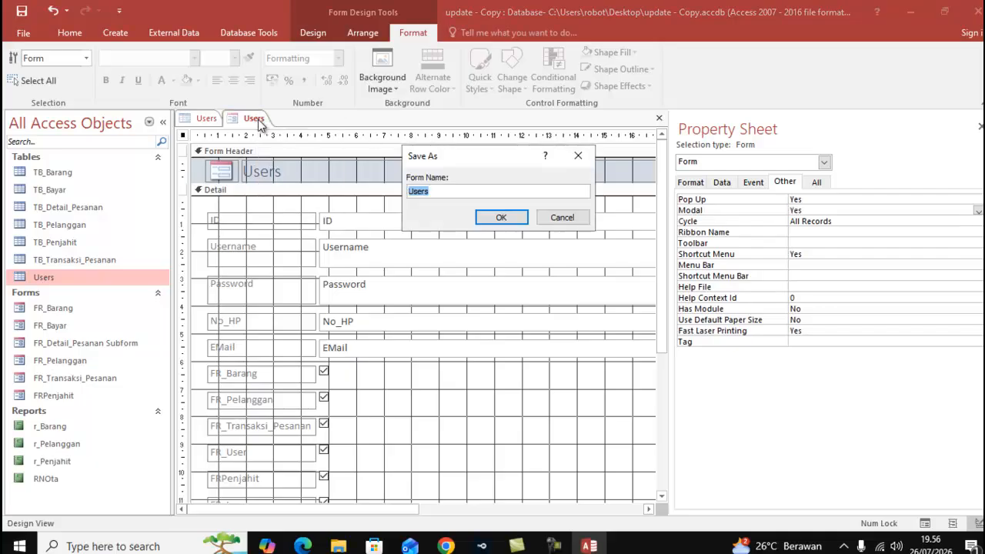
{"action": "left_click", "coordinate": [409, 192]}
{"action": "type", "text": "FR_"}
{"action": "type", "text": "_"}
{"action": "left_click", "coordinate": [497, 220]}
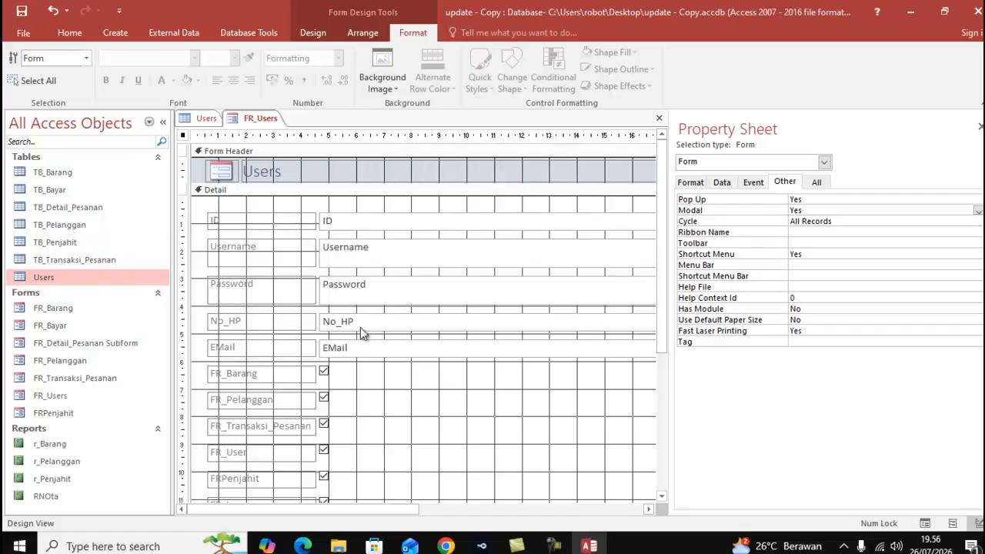
- Check the FR_User label in the form design, and close the FR_Users form with its changes saved
{"action": "left_click", "coordinate": [258, 455]}
{"action": "left_click", "coordinate": [258, 454]}
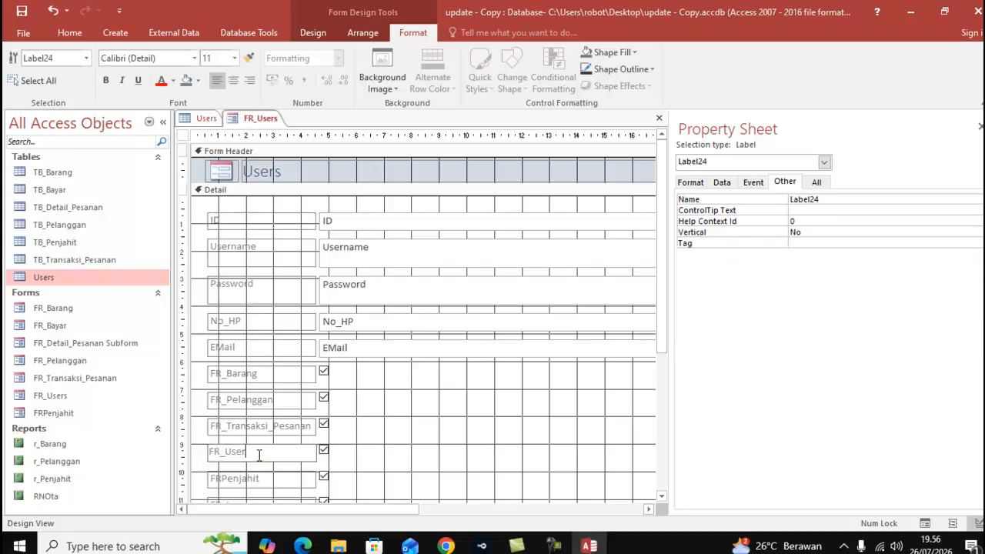
{"action": "right_click", "coordinate": [239, 125]}
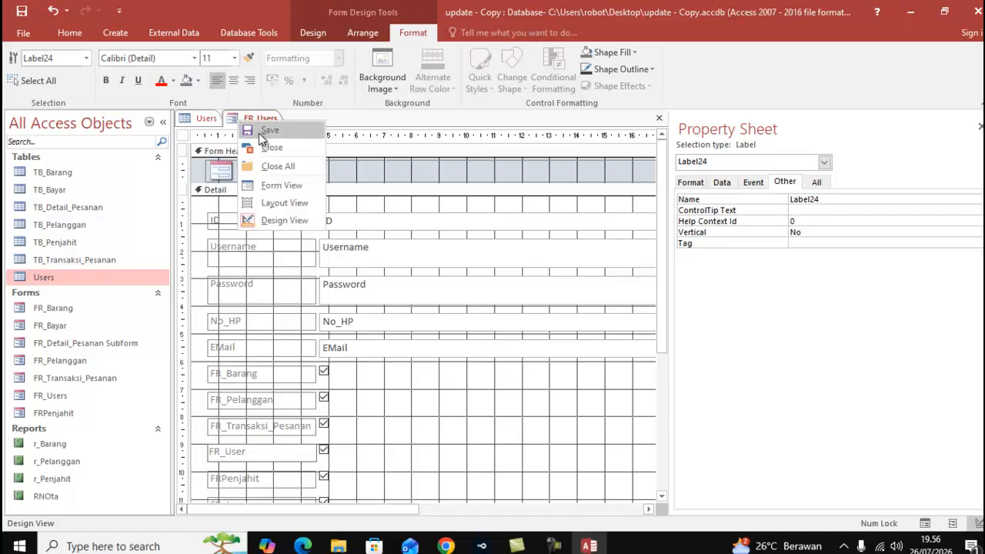
{"action": "left_click", "coordinate": [271, 149]}
{"action": "left_click", "coordinate": [439, 313]}
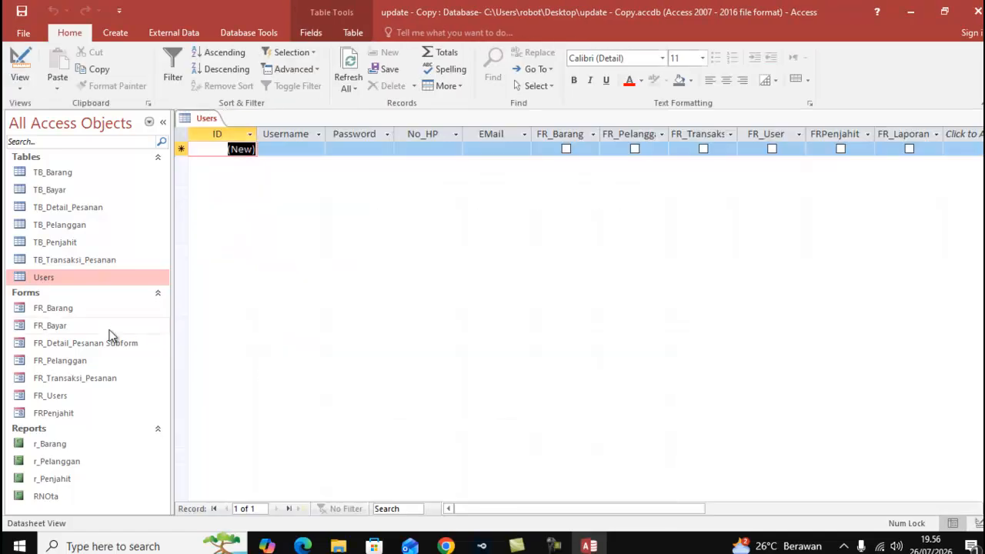
- Rename the FR_Users form to FR_User so it matches the field name in the Users table
{"action": "left_click", "coordinate": [71, 395]}
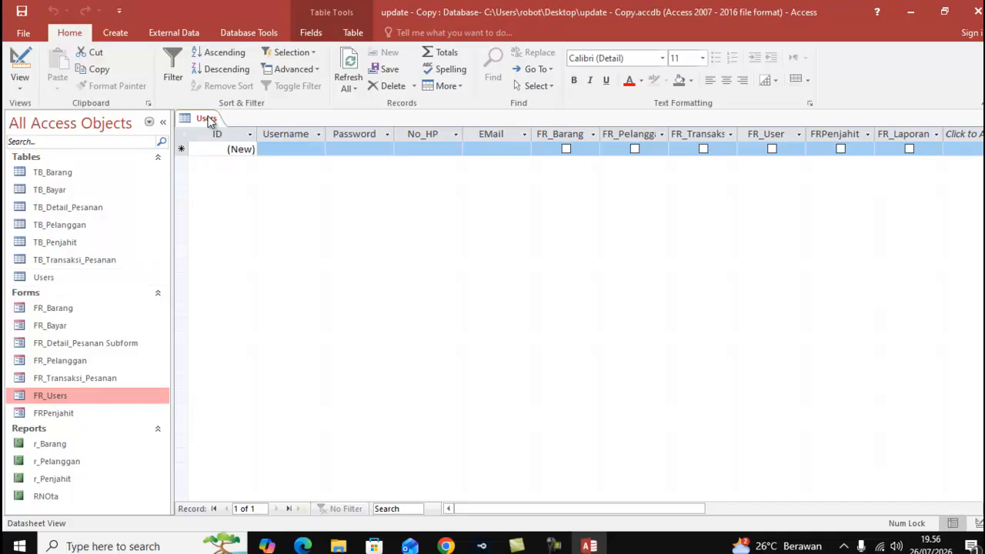
{"action": "left_click_drag", "start_coordinate": [492, 510], "coordinate": [629, 510]}
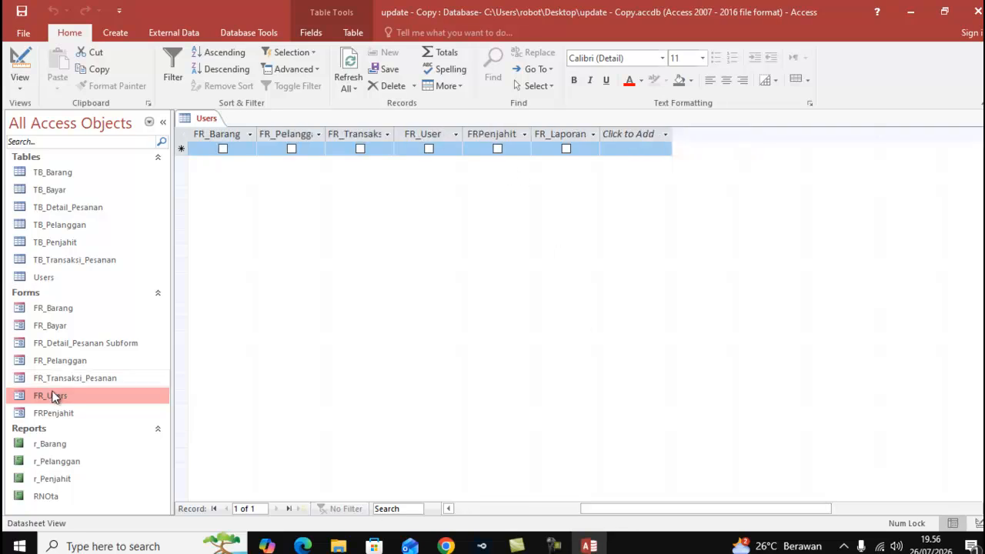
{"action": "right_click", "coordinate": [73, 397]}
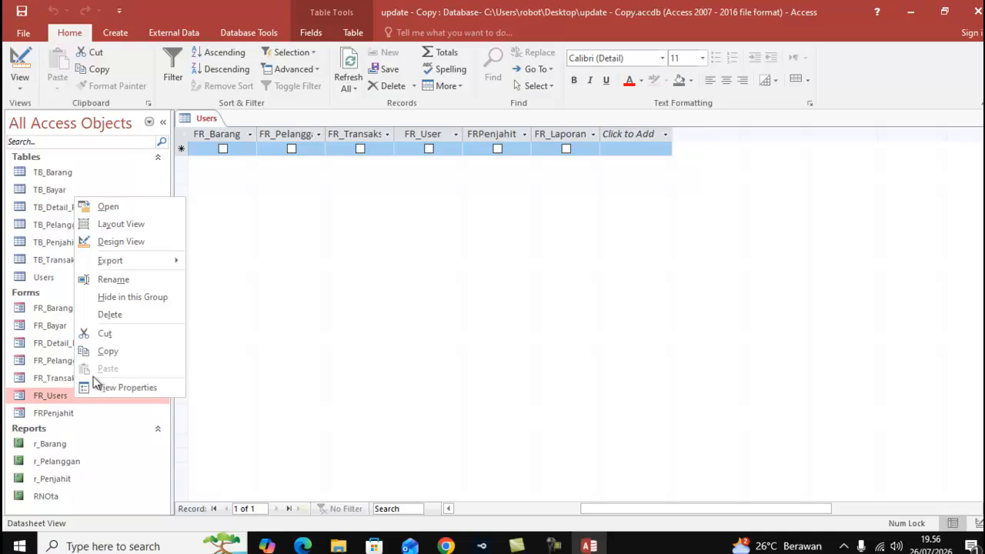
{"action": "left_click", "coordinate": [113, 279]}
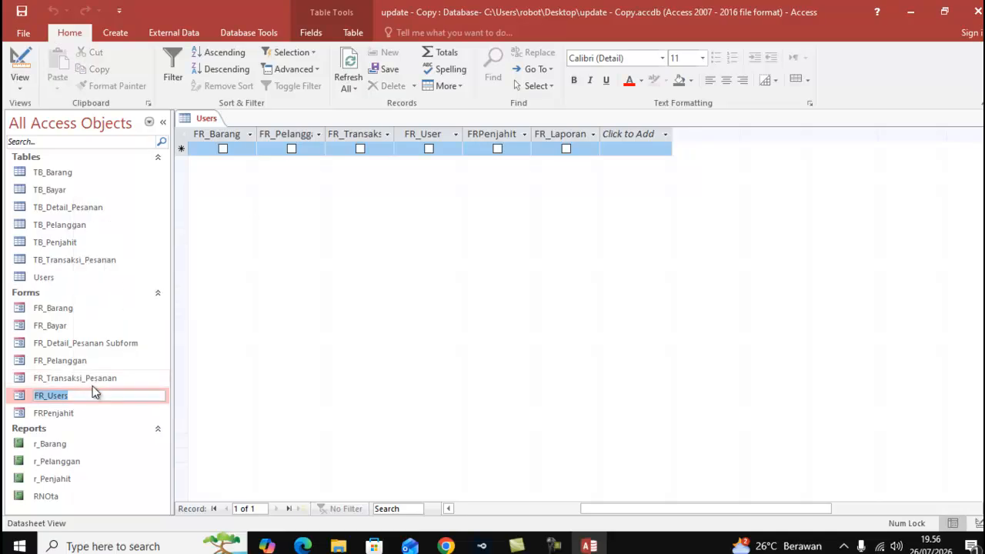
{"action": "left_click", "coordinate": [84, 396]}
{"action": "key", "text": "Return"}
{"action": "left_click", "coordinate": [86, 364]}
{"action": "left_click", "coordinate": [82, 393]}
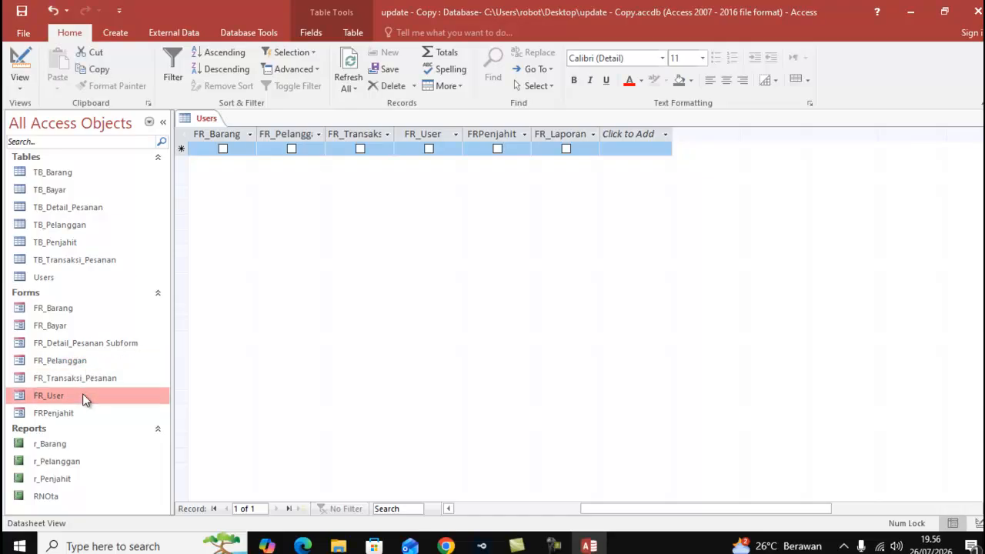
- Open the FR_User form, reposition its pop-up window, and switch it to Design View
{"action": "double_click", "coordinate": [82, 394]}
{"action": "left_click_drag", "start_coordinate": [454, 142], "coordinate": [474, 66]}
{"action": "right_click", "coordinate": [474, 67]}
{"action": "left_click", "coordinate": [532, 161]}
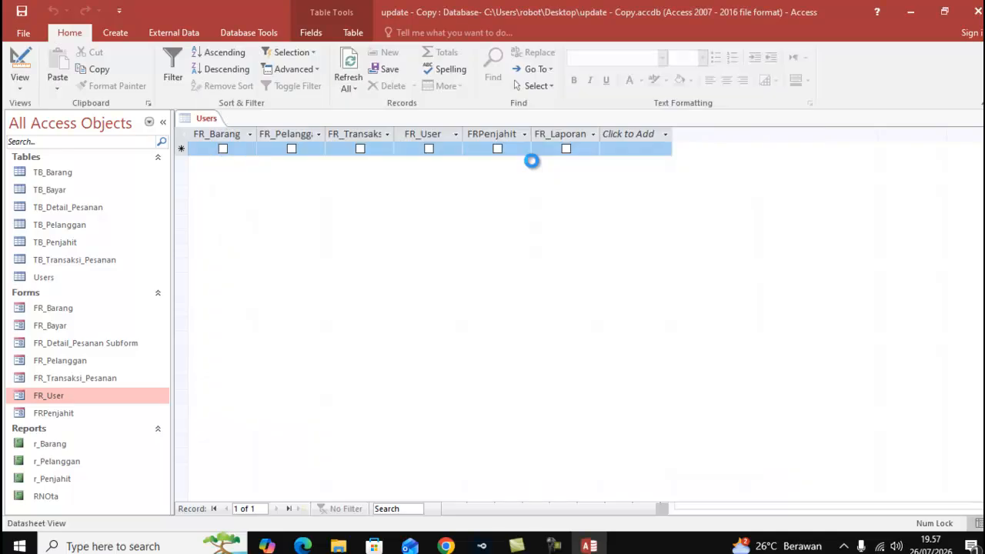
- Open the FRPenjahit form in Design View and copy its row of command buttons, from TAMBAH to KELUAR
{"action": "left_click", "coordinate": [70, 414]}
{"action": "double_click", "coordinate": [73, 417]}
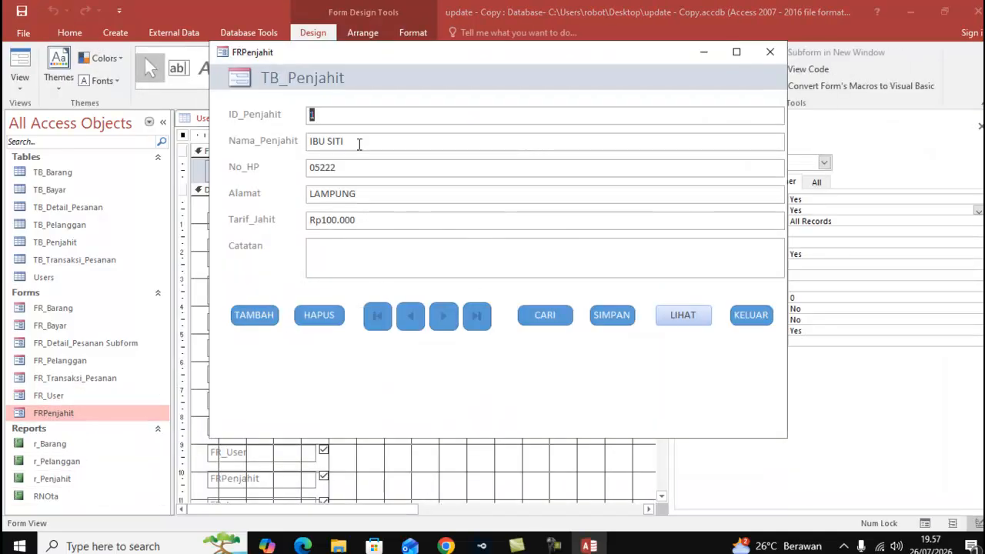
{"action": "right_click", "coordinate": [399, 62]}
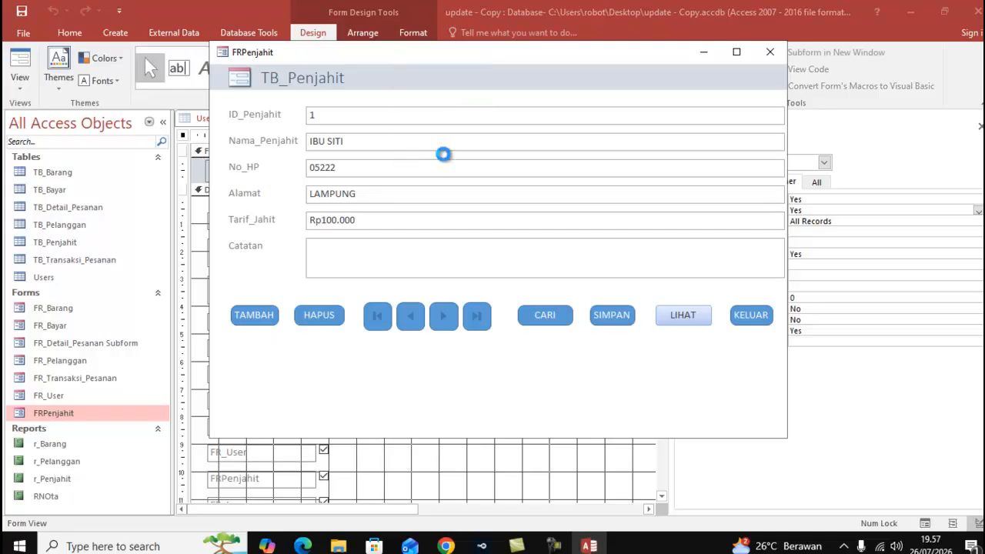
{"action": "left_click", "coordinate": [444, 155]}
{"action": "left_click_drag", "start_coordinate": [203, 342], "coordinate": [611, 392]}
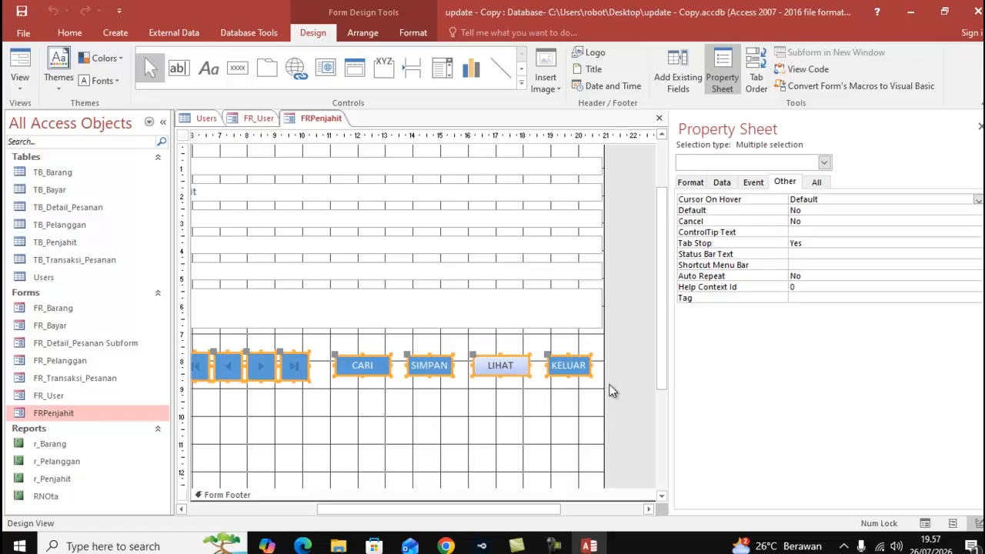
- Expand the Form Footer of the FR_User form and paste the copied command buttons into it
{"action": "left_click", "coordinate": [254, 119]}
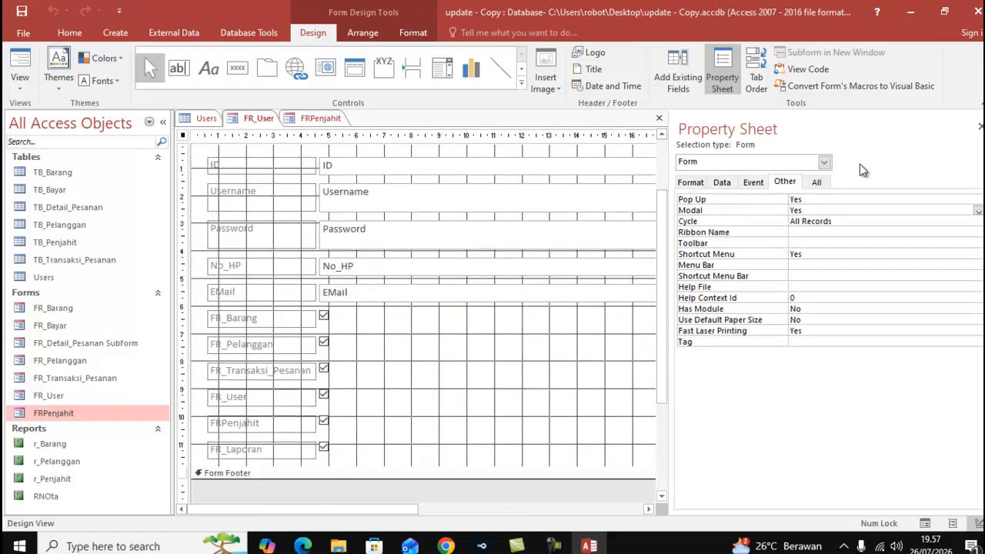
{"action": "left_click", "coordinate": [980, 126]}
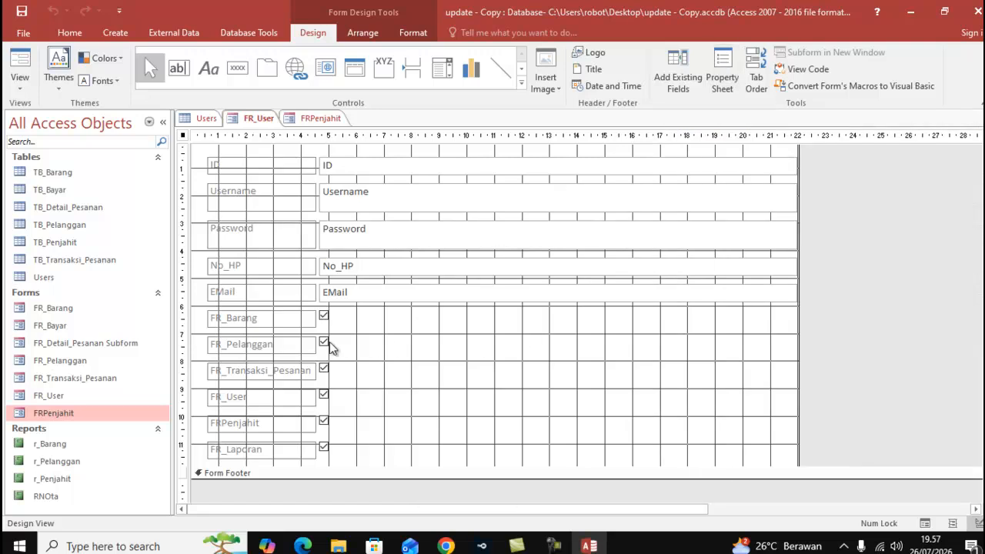
{"action": "left_click_drag", "start_coordinate": [197, 343], "coordinate": [316, 346]}
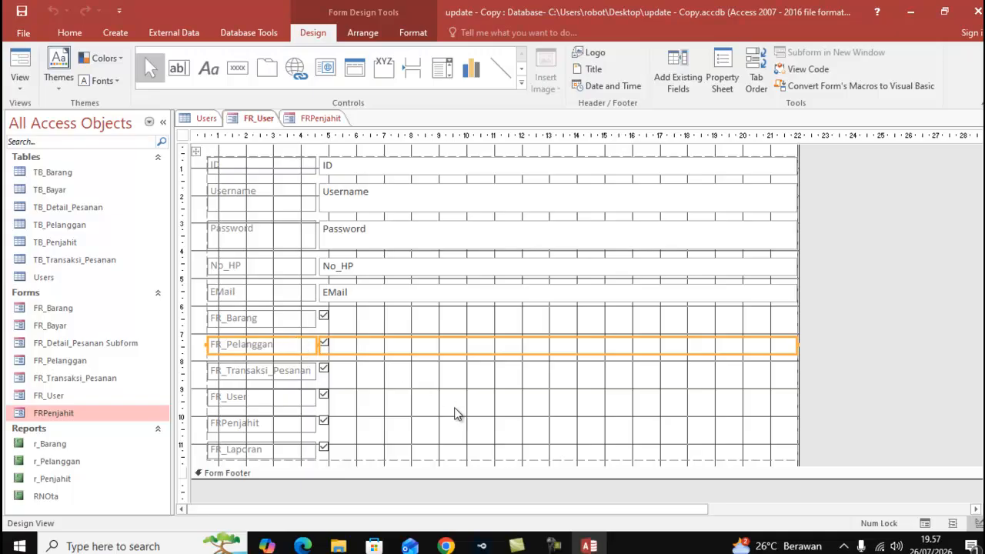
{"action": "left_click_drag", "start_coordinate": [442, 480], "coordinate": [440, 521]}
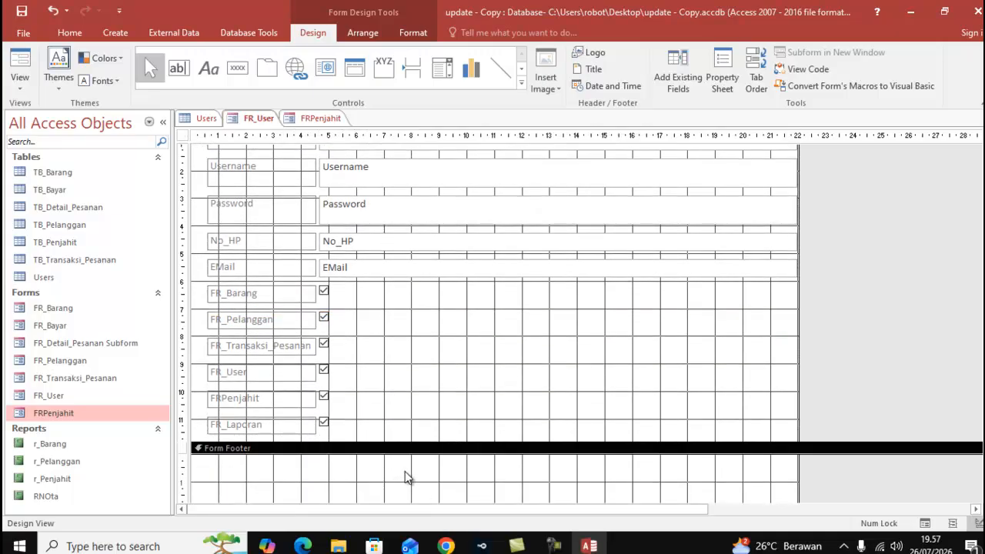
{"action": "key", "text": "ctrl+v"}
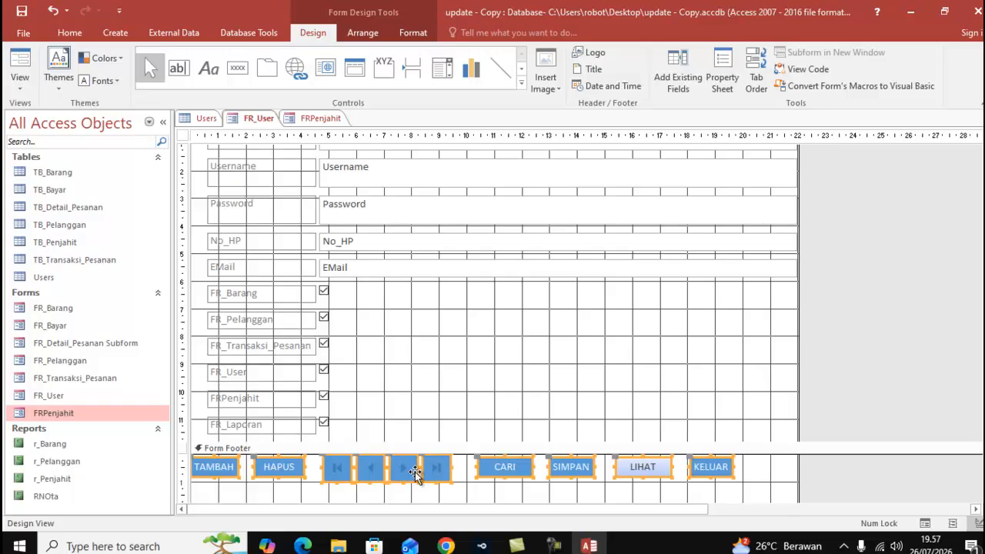
- Delete the LIHAT button from the FR_User footer, and close the FR_User and FRPenjahit forms
{"action": "left_click", "coordinate": [642, 470]}
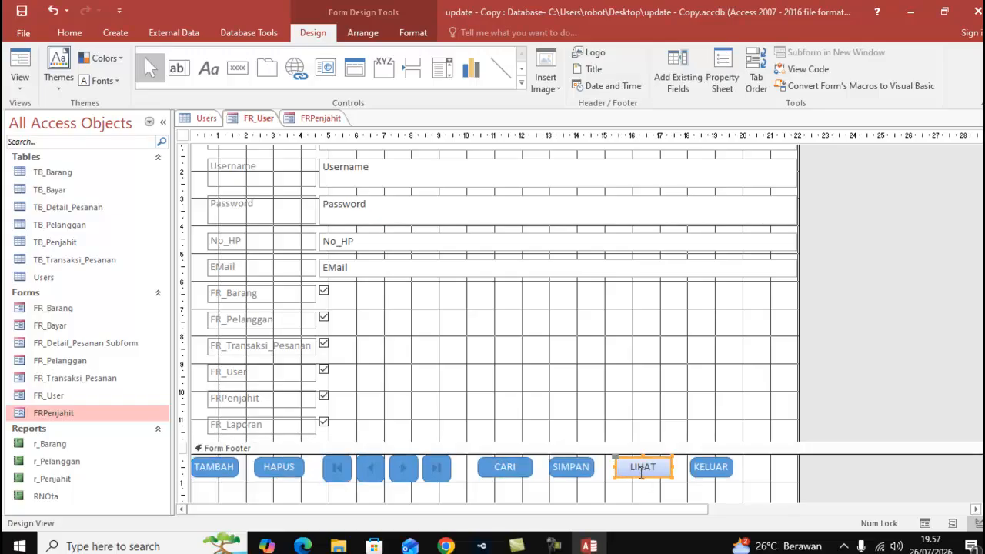
{"action": "key", "text": "Delete"}
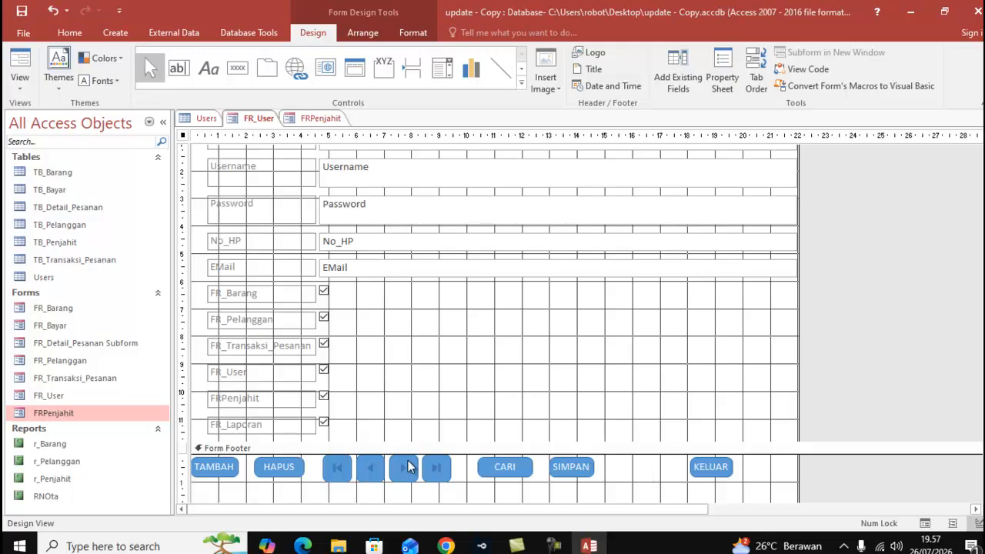
{"action": "right_click", "coordinate": [263, 122]}
{"action": "left_click", "coordinate": [292, 145]}
{"action": "right_click", "coordinate": [259, 127]}
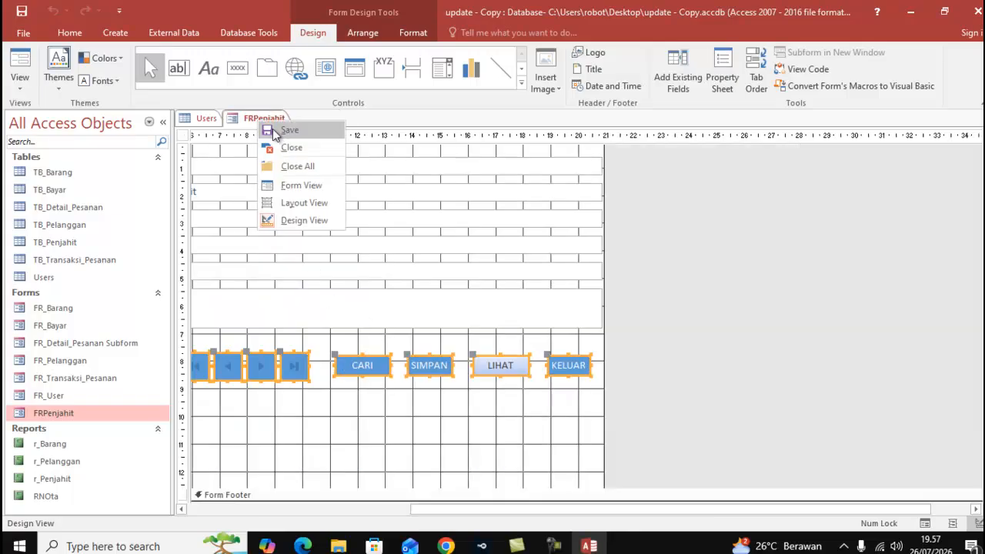
{"action": "left_click", "coordinate": [292, 146]}
- Enter the username and password of the first user in a new record of the Users table
{"action": "right_click", "coordinate": [204, 121]}
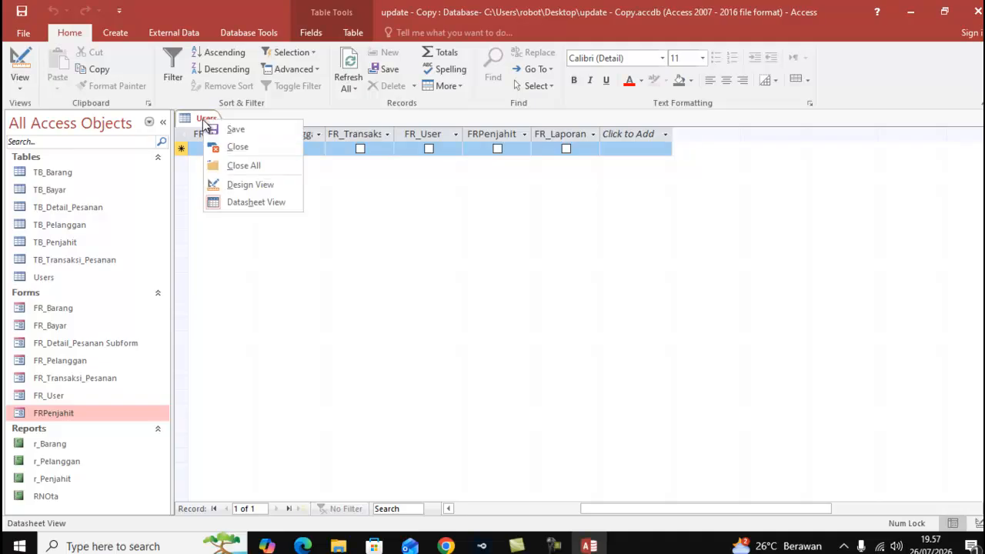
{"action": "left_click", "coordinate": [88, 282]}
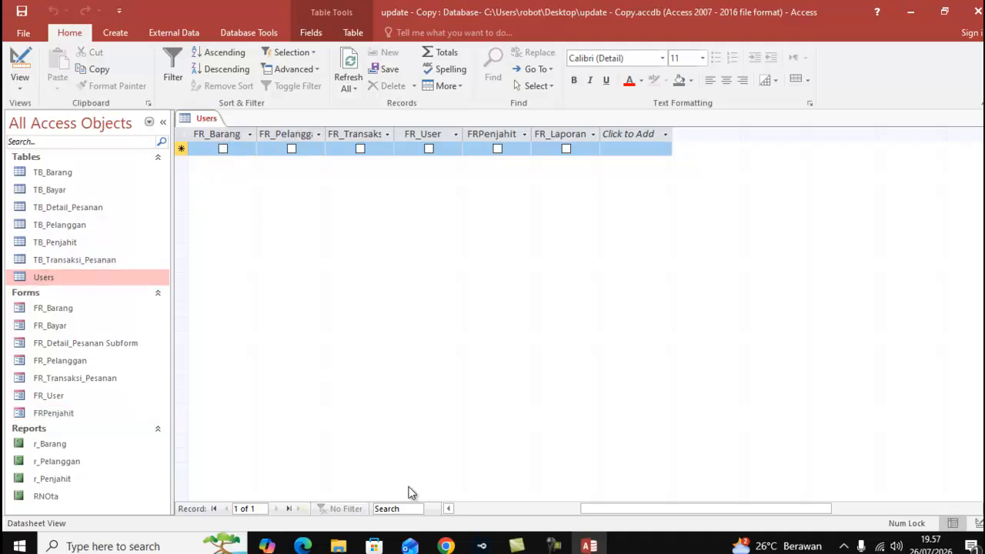
{"action": "left_click_drag", "start_coordinate": [616, 509], "coordinate": [484, 509]}
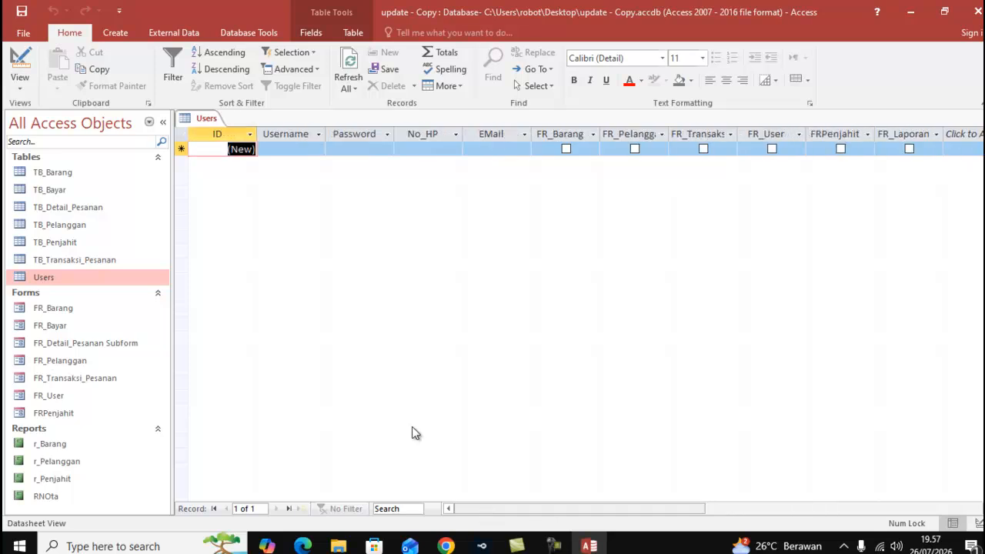
{"action": "left_click", "coordinate": [279, 149]}
{"action": "type", "text": "roni"}
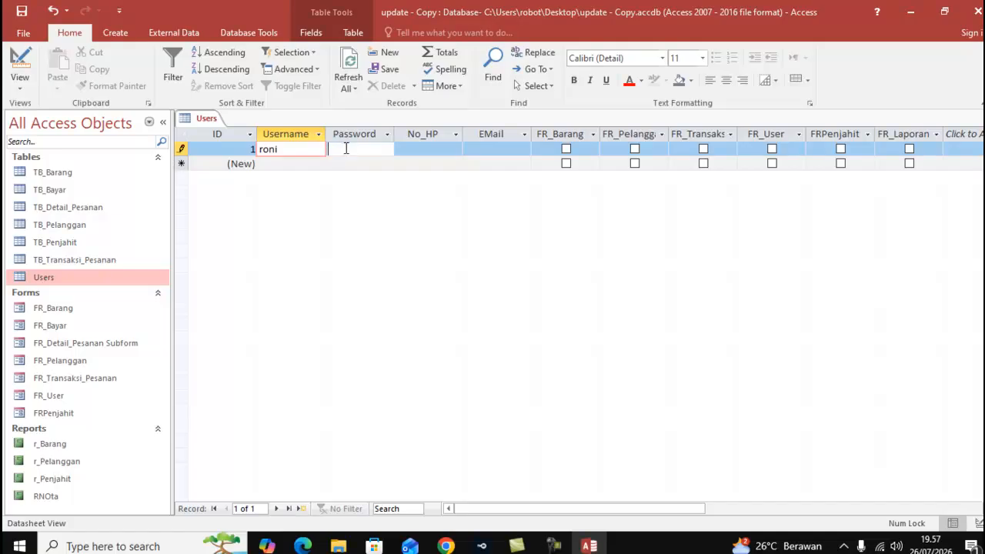
{"action": "left_click", "coordinate": [347, 148]}
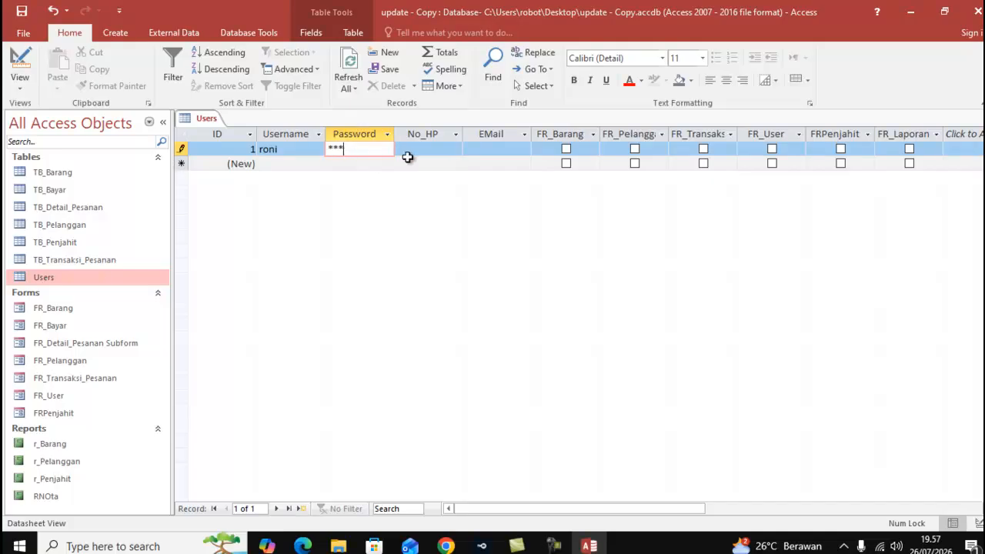
- Grant the first user access to FR_Barang, FR_Pelanggan, FR_Transaksi_Pesanan, FR_User, FRPenjahit and FR_Laporan
{"action": "left_click", "coordinate": [565, 149]}
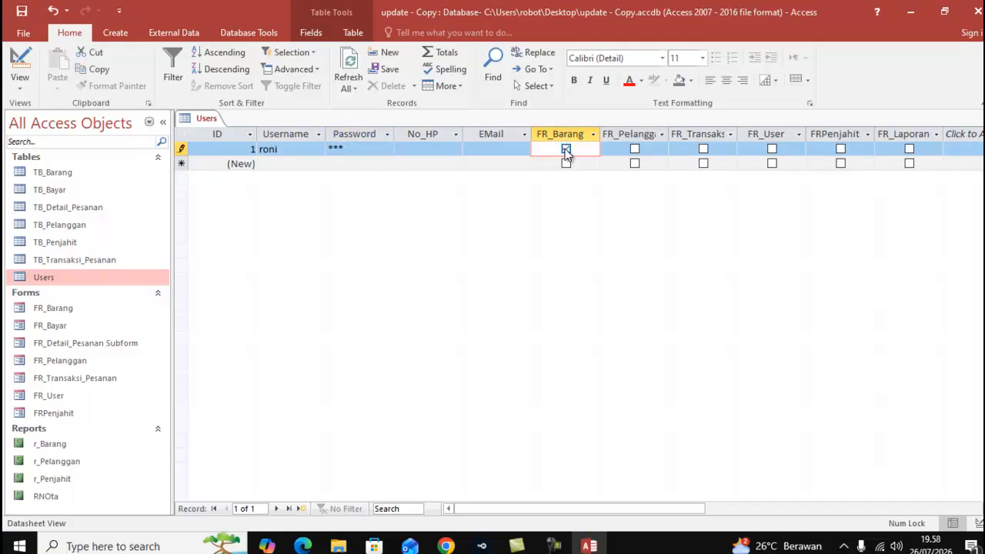
{"action": "left_click", "coordinate": [634, 150]}
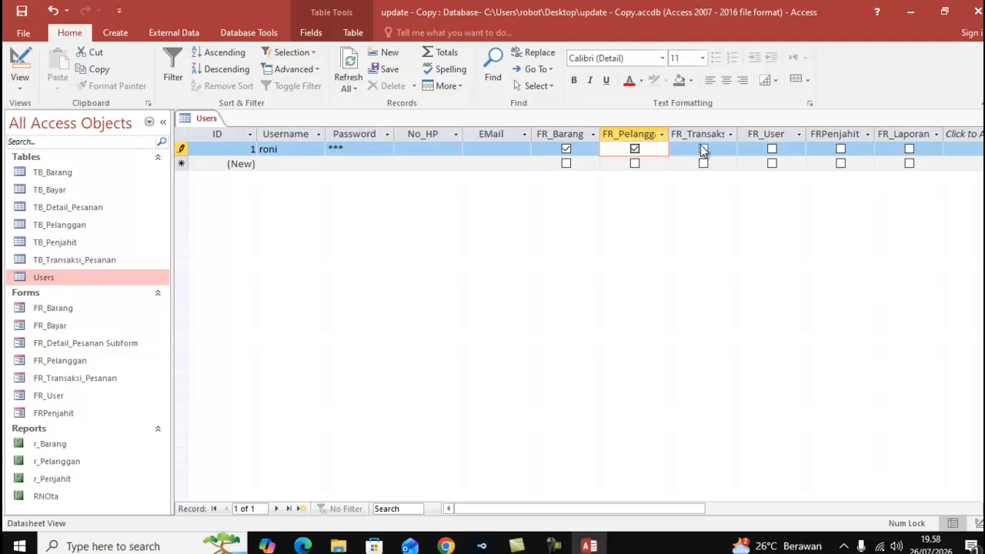
{"action": "left_click", "coordinate": [703, 150]}
{"action": "left_click", "coordinate": [773, 149]}
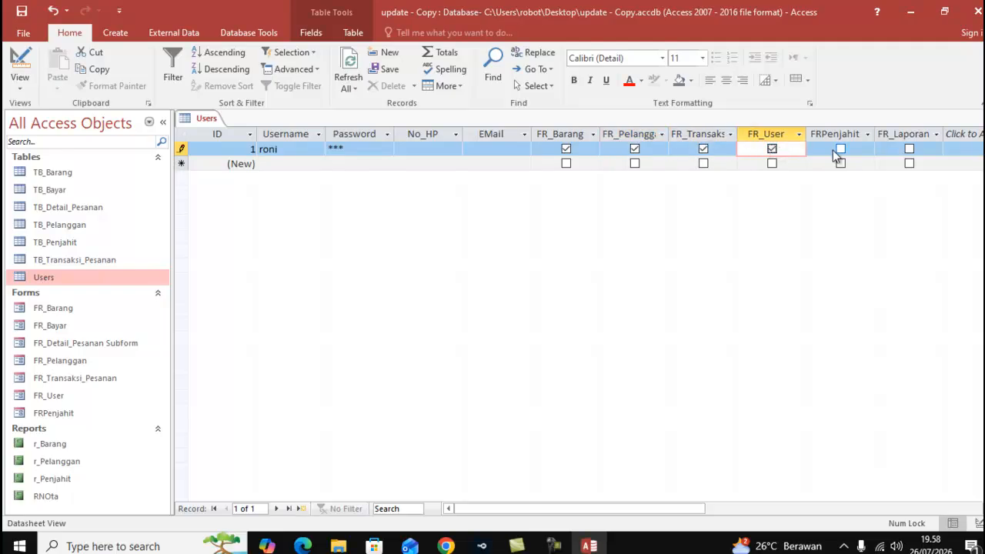
{"action": "left_click", "coordinate": [840, 149]}
{"action": "left_click_drag", "start_coordinate": [675, 509], "coordinate": [741, 461]}
{"action": "left_click", "coordinate": [703, 149]}
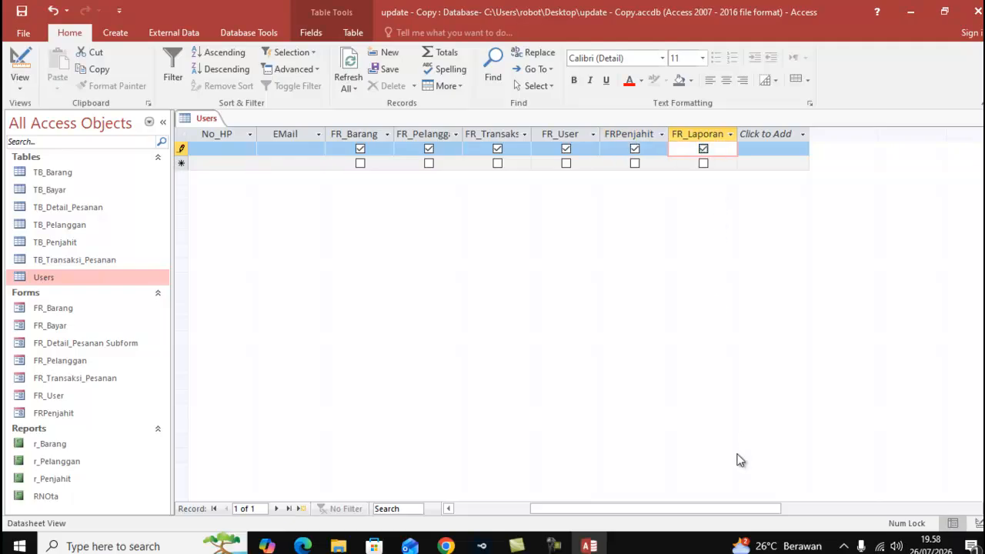
{"action": "left_click_drag", "start_coordinate": [714, 509], "coordinate": [487, 511]}
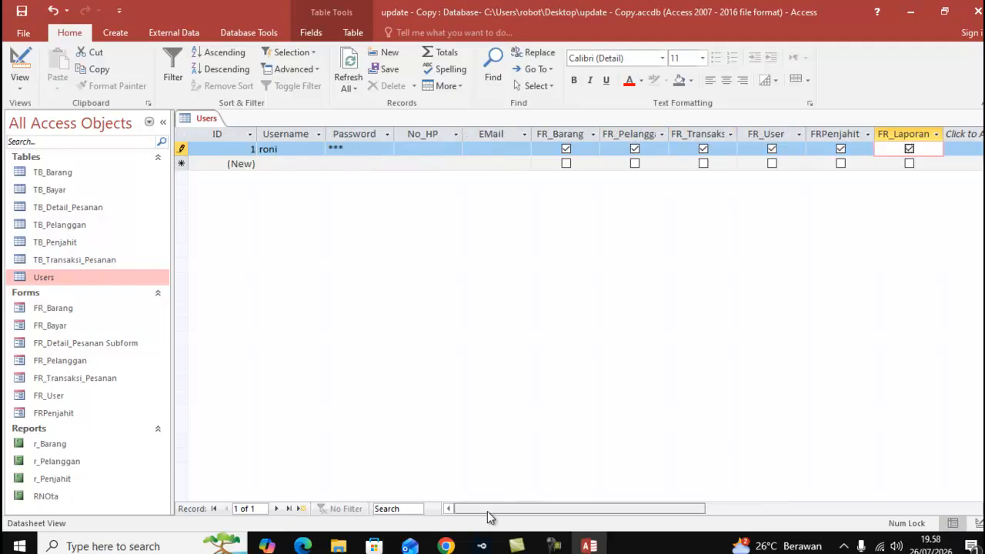
- Add a second user record with its username, leaving only the FR_Transaksi_Pesanan field checked
{"action": "left_click", "coordinate": [286, 164]}
{"action": "type", "text": "putr"}
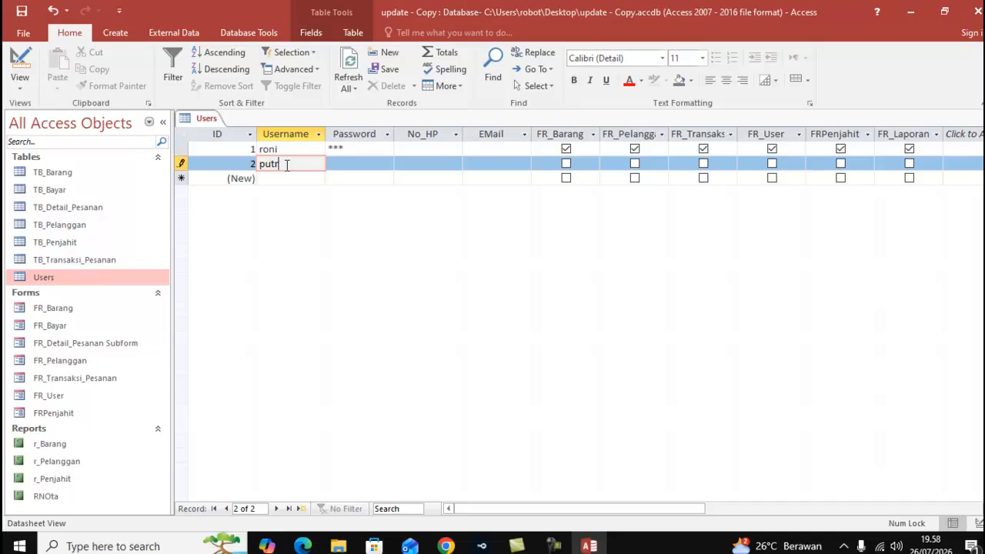
{"action": "type", "text": "i"}
{"action": "left_click", "coordinate": [566, 165]}
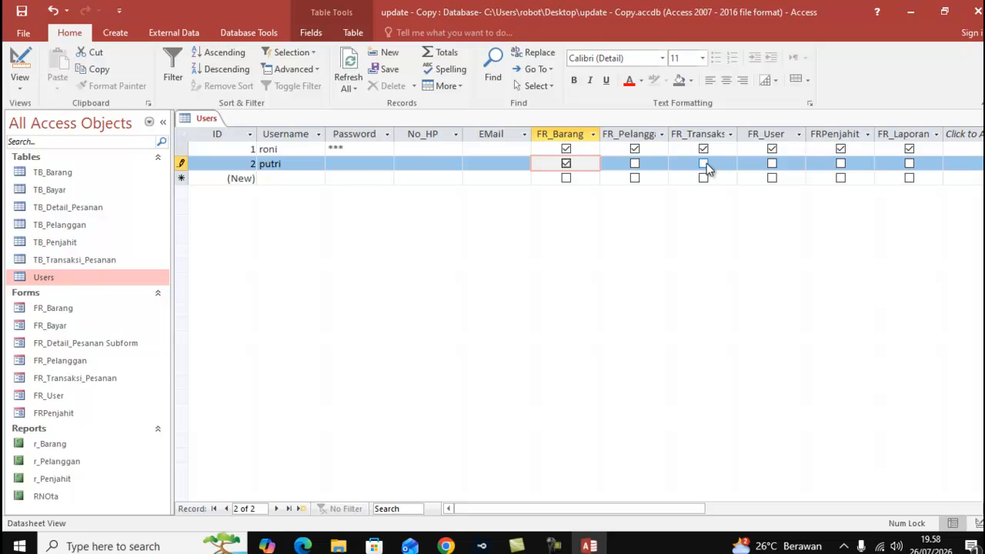
{"action": "left_click", "coordinate": [704, 165]}
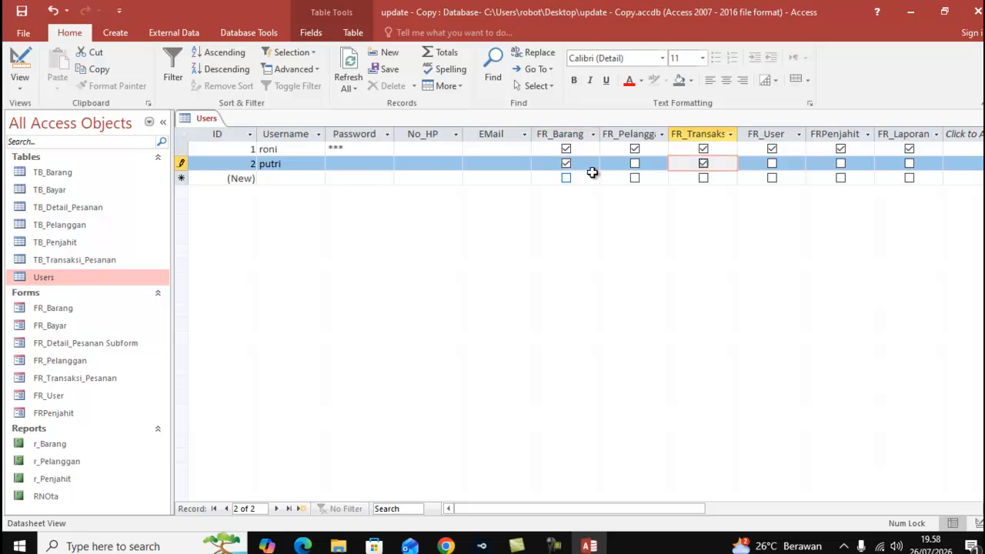
{"action": "left_click", "coordinate": [567, 164]}
{"action": "mouse_move", "coordinate": [639, 509]}
{"action": "left_mouse_down"}
{"action": "mouse_move", "coordinate": [720, 524]}
{"action": "mouse_move", "coordinate": [624, 514]}
{"action": "left_mouse_up"}
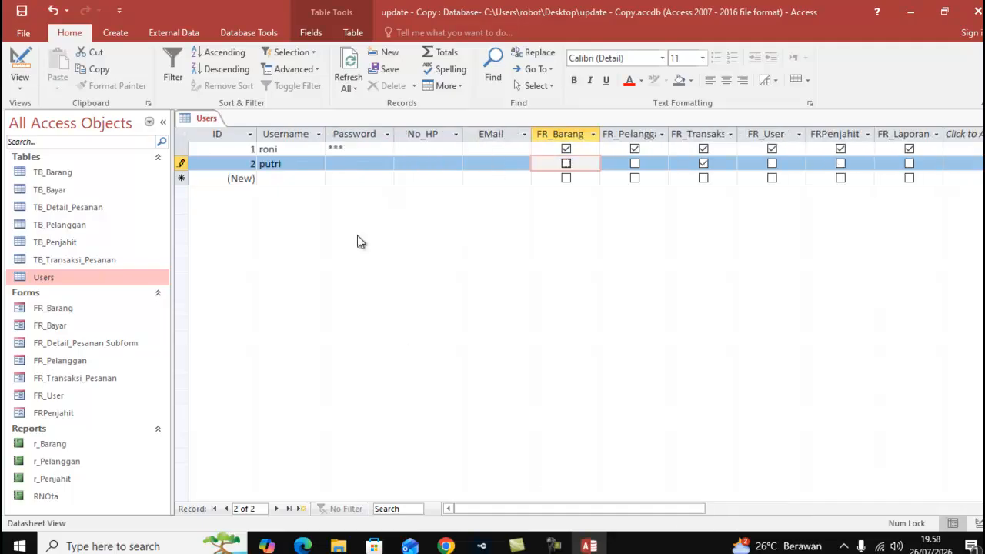
- Add a third user record with its username, and enter the passwords of the second and third users
{"action": "left_click", "coordinate": [265, 180]}
{"action": "type", "text": "aden"}
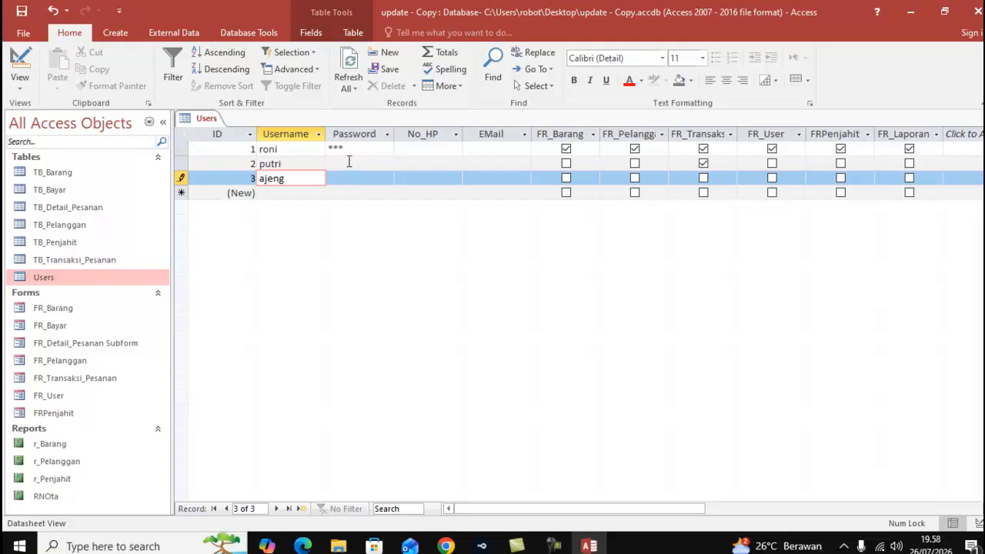
{"action": "left_click", "coordinate": [349, 164]}
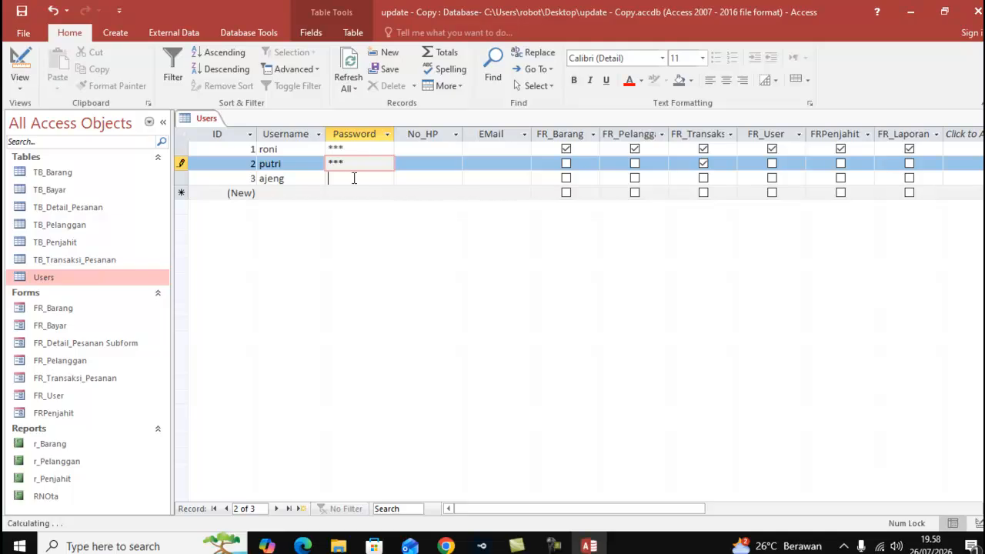
{"action": "left_click", "coordinate": [354, 178]}
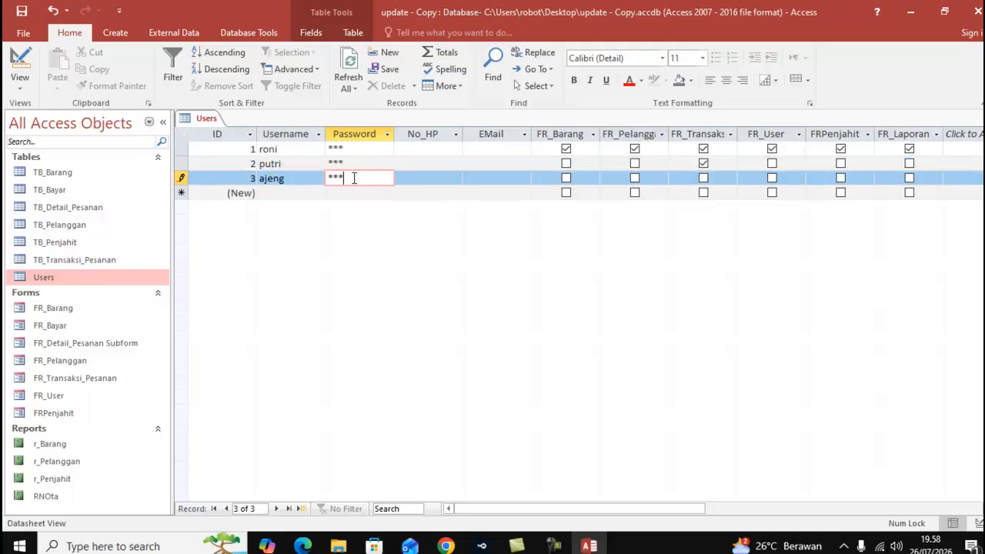
- Check only the FR_Barang field for the third user, and close the Users table
{"action": "left_click", "coordinate": [567, 178]}
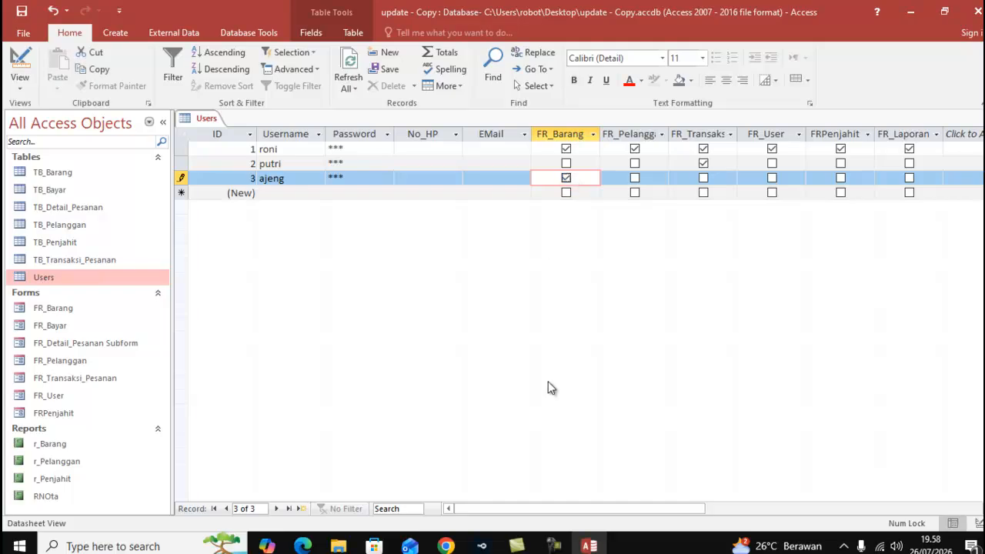
{"action": "right_click", "coordinate": [212, 121]}
{"action": "right_click", "coordinate": [208, 121]}
{"action": "right_click", "coordinate": [216, 127]}
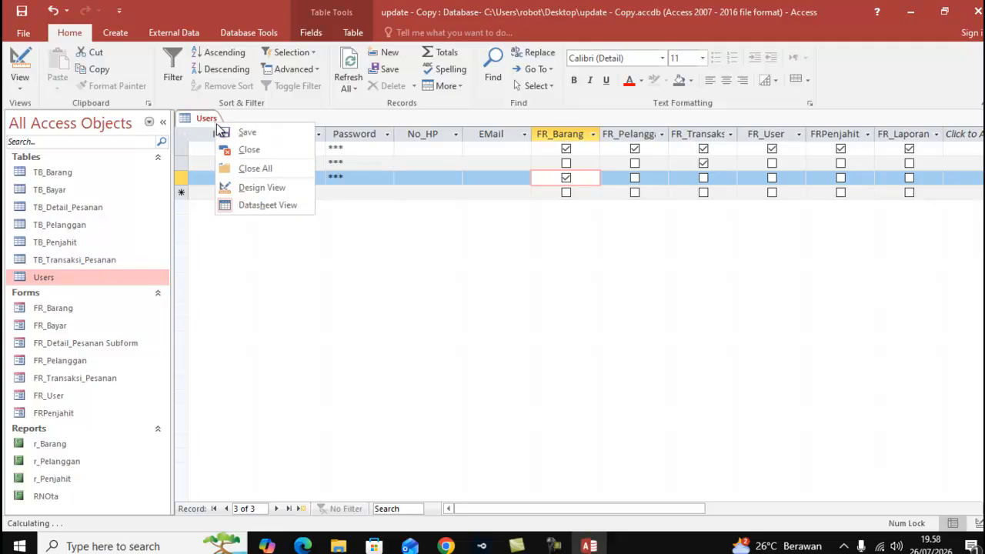
{"action": "left_click", "coordinate": [227, 150]}
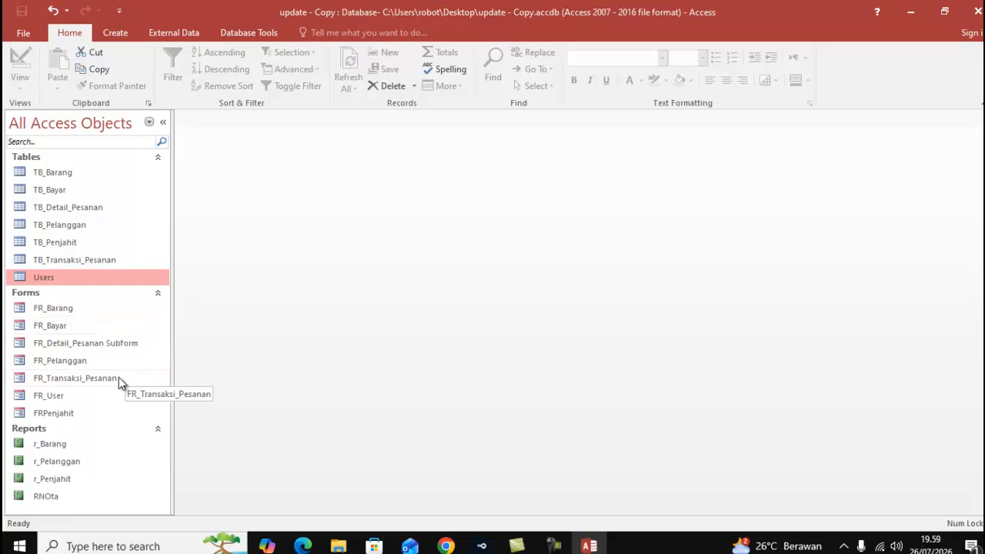
- Create a blank form and save it under the name HOME
{"action": "left_click", "coordinate": [123, 35]}
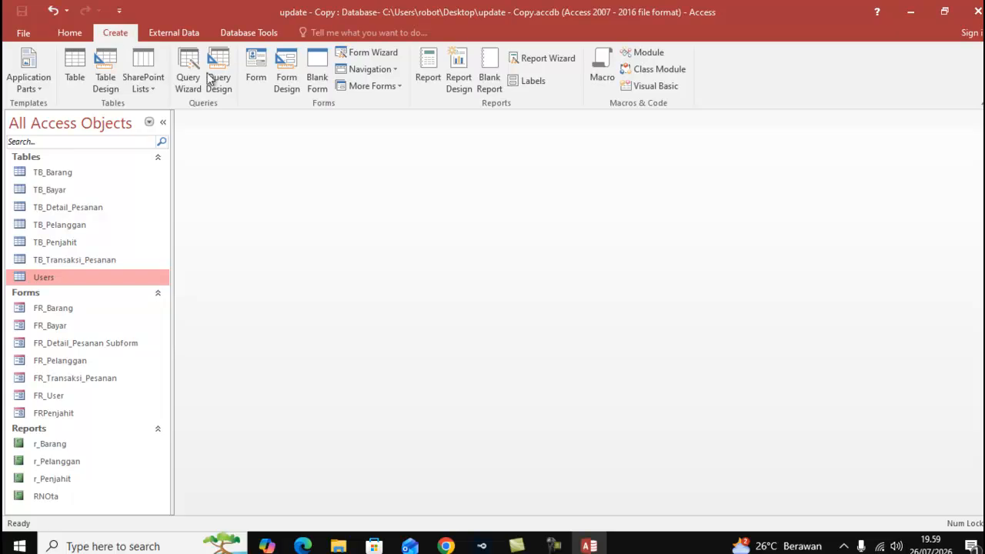
{"action": "left_click", "coordinate": [317, 80]}
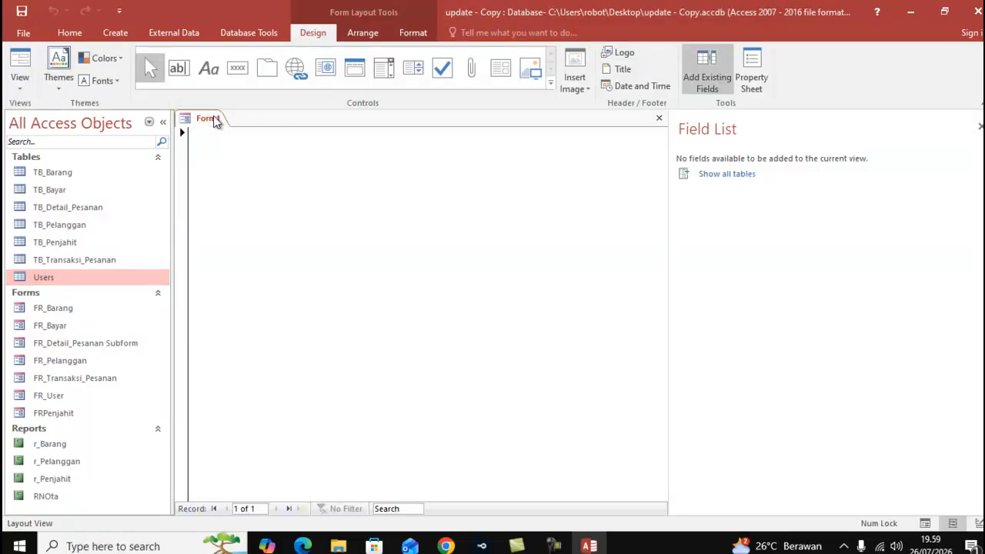
{"action": "right_click", "coordinate": [216, 124]}
{"action": "left_click", "coordinate": [245, 126]}
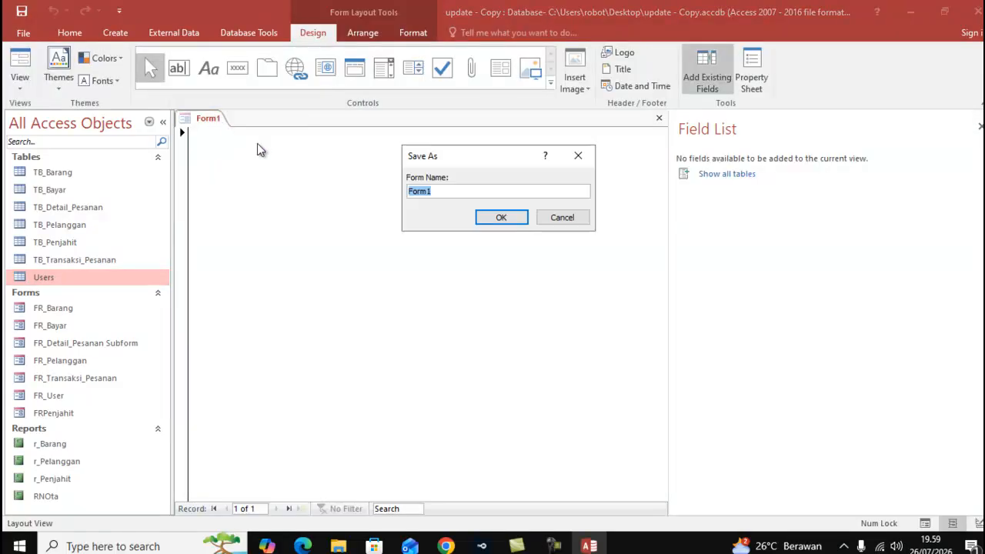
{"action": "type", "text": "HOME"}
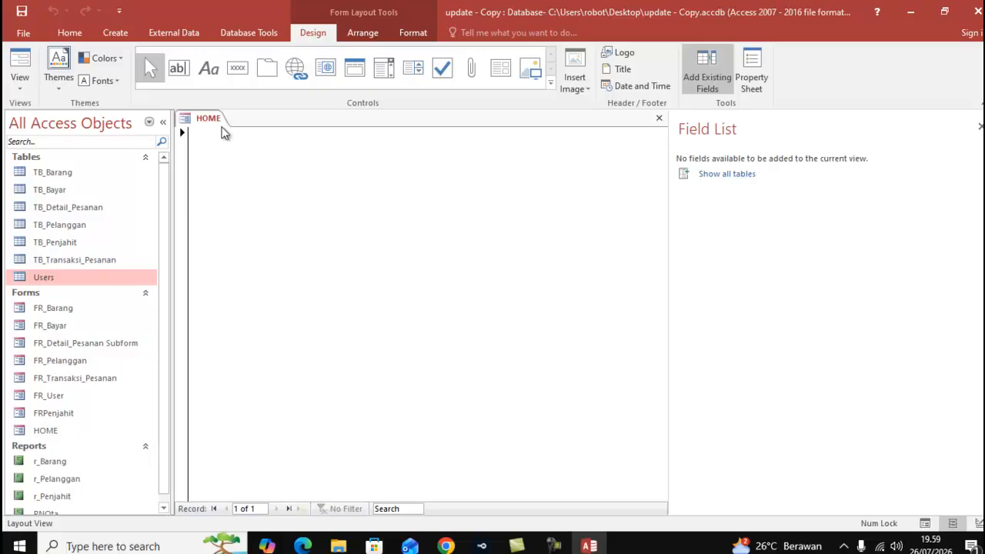
- Close the HOME form, create a new modal dialog form, and hide the field list
{"action": "right_click", "coordinate": [217, 119]}
{"action": "left_click", "coordinate": [250, 144]}
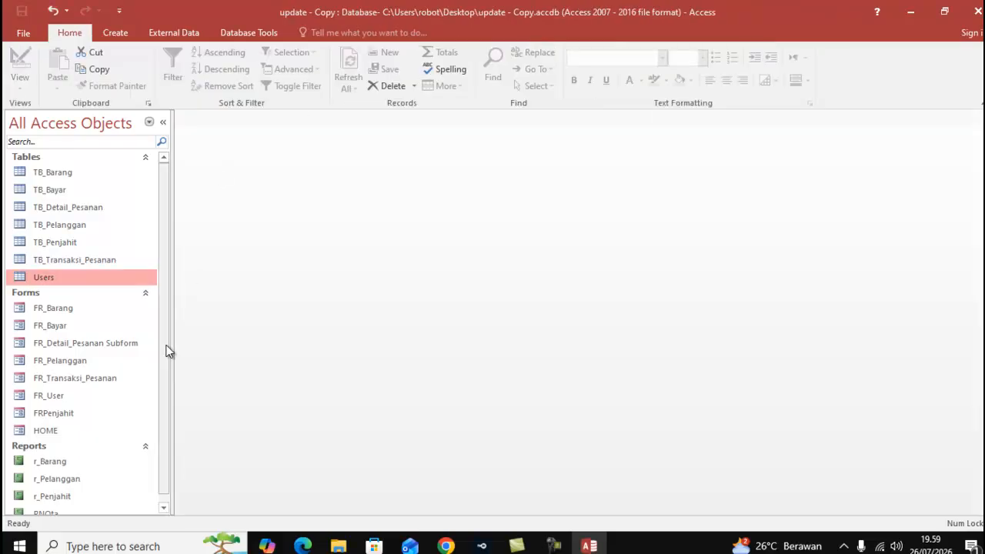
{"action": "left_click", "coordinate": [87, 433]}
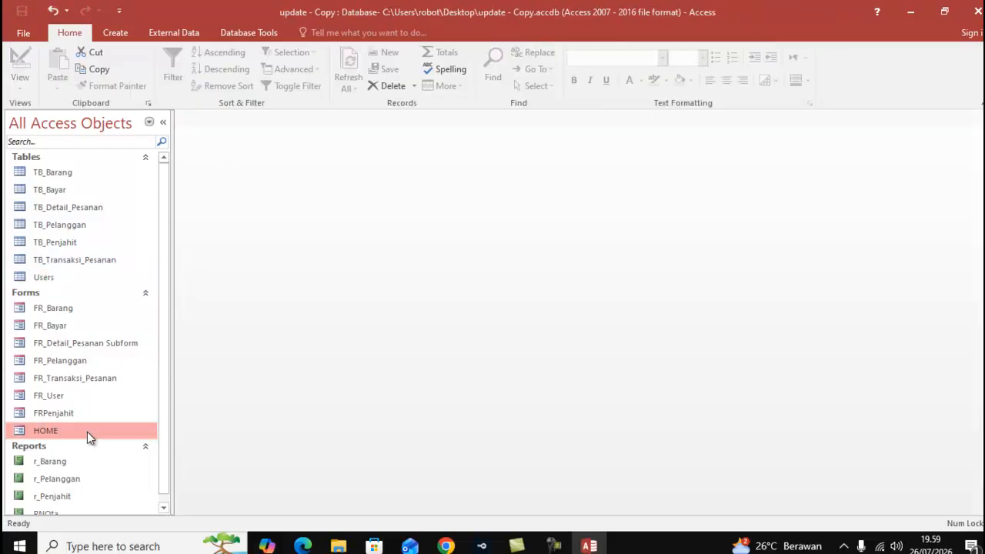
{"action": "left_click", "coordinate": [120, 34]}
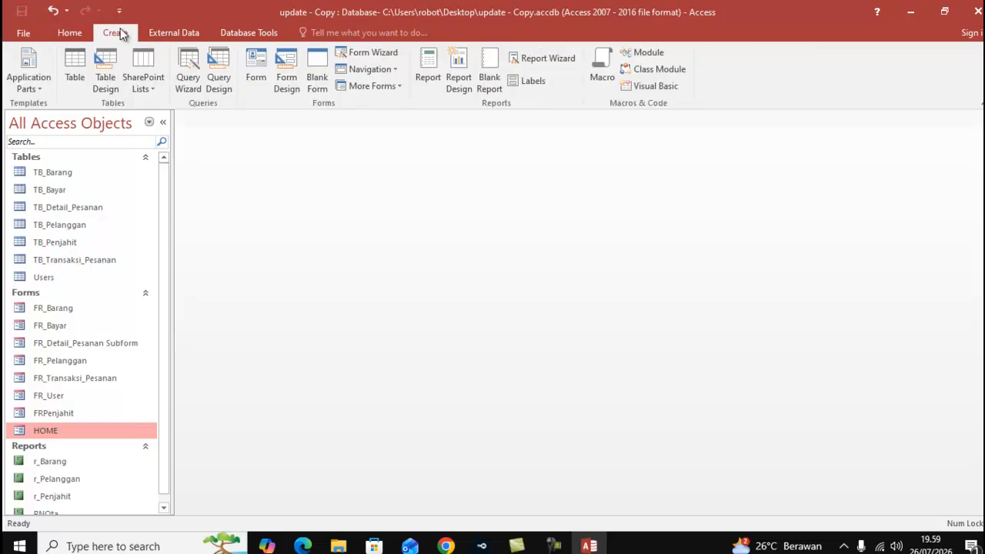
{"action": "left_click", "coordinate": [398, 90]}
{"action": "left_click", "coordinate": [411, 206]}
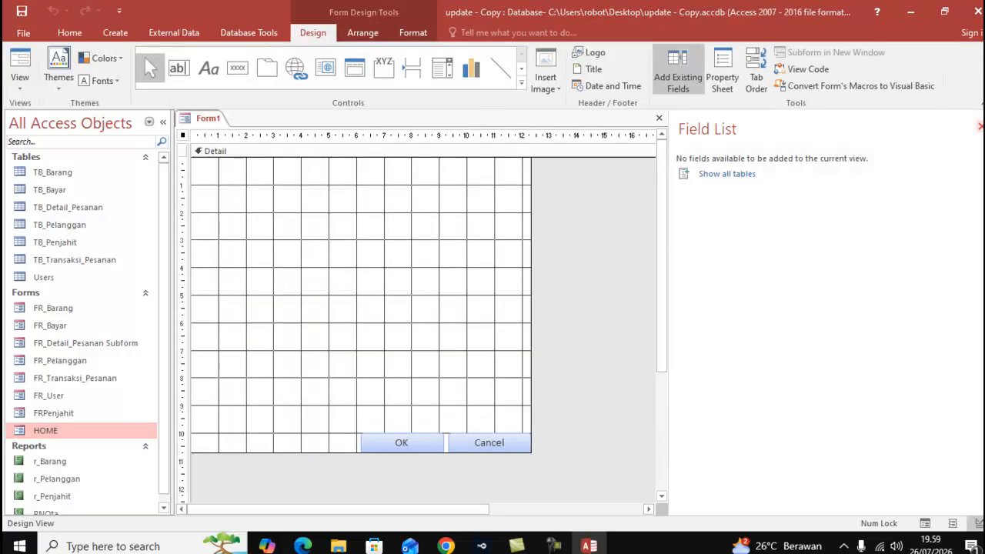
{"action": "left_click", "coordinate": [979, 126]}
{"action": "left_click", "coordinate": [333, 273]}
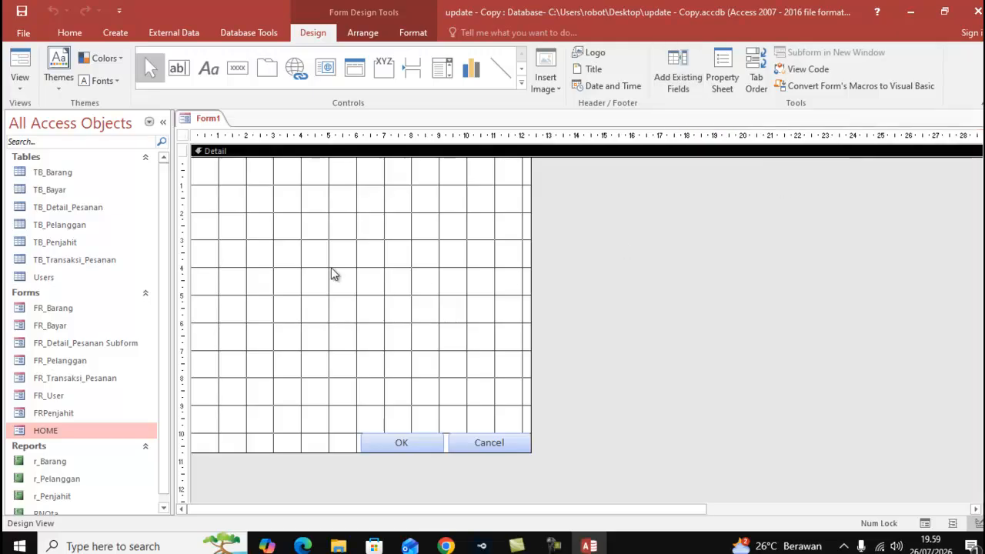
- Insert the butik image from the Desktop folder over the form's entire detail area, about 12.4 by 10.6 cm
{"action": "left_click", "coordinate": [553, 81]}
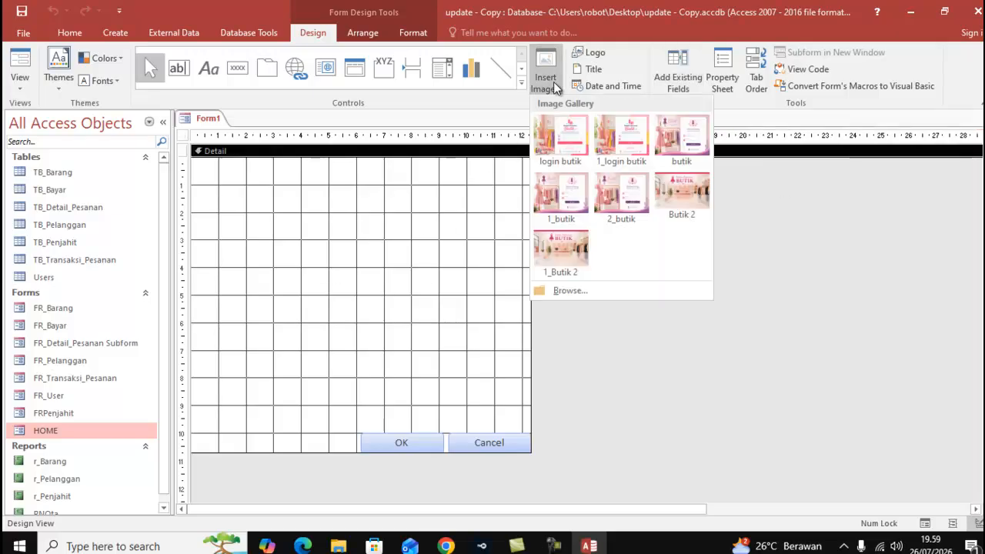
{"action": "left_click", "coordinate": [573, 290]}
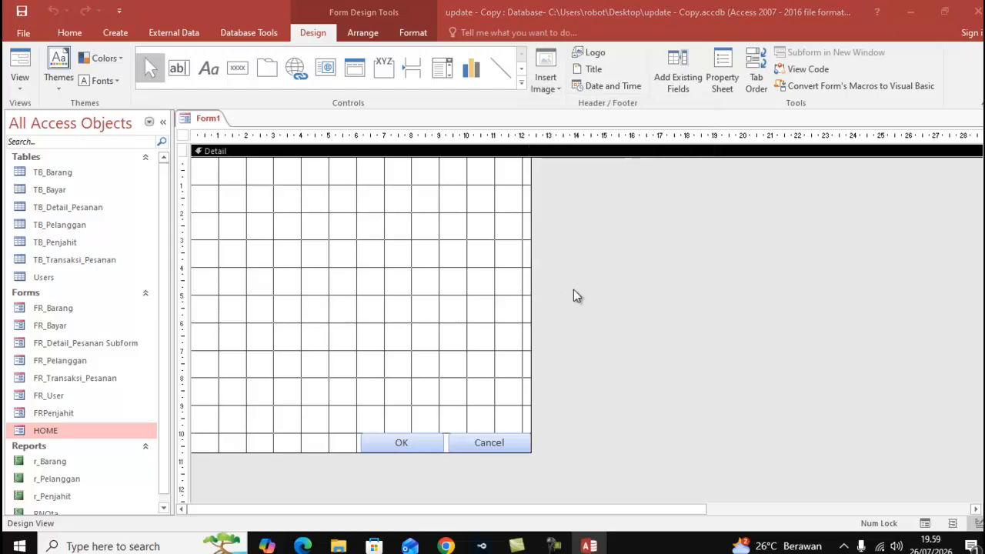
{"action": "left_click", "coordinate": [83, 143]}
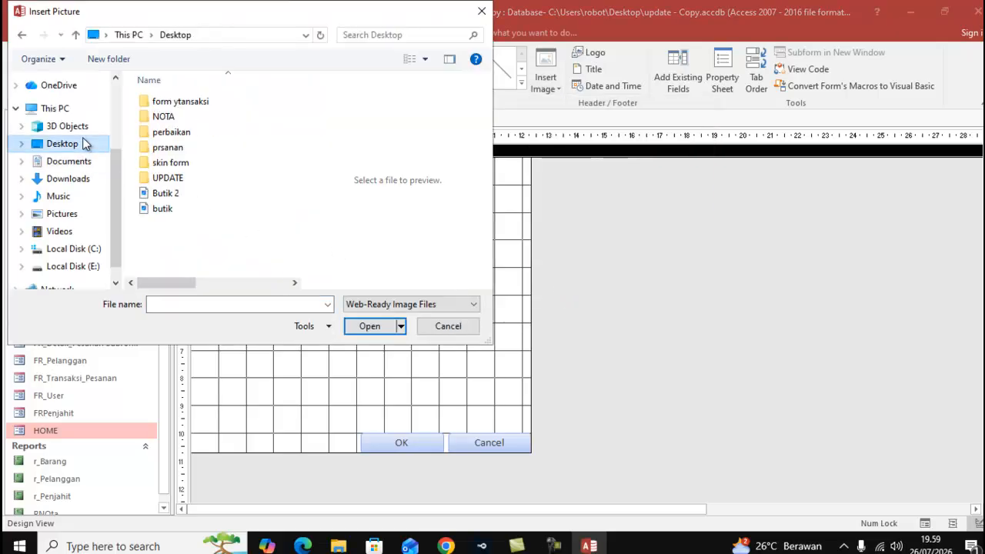
{"action": "double_click", "coordinate": [171, 209]}
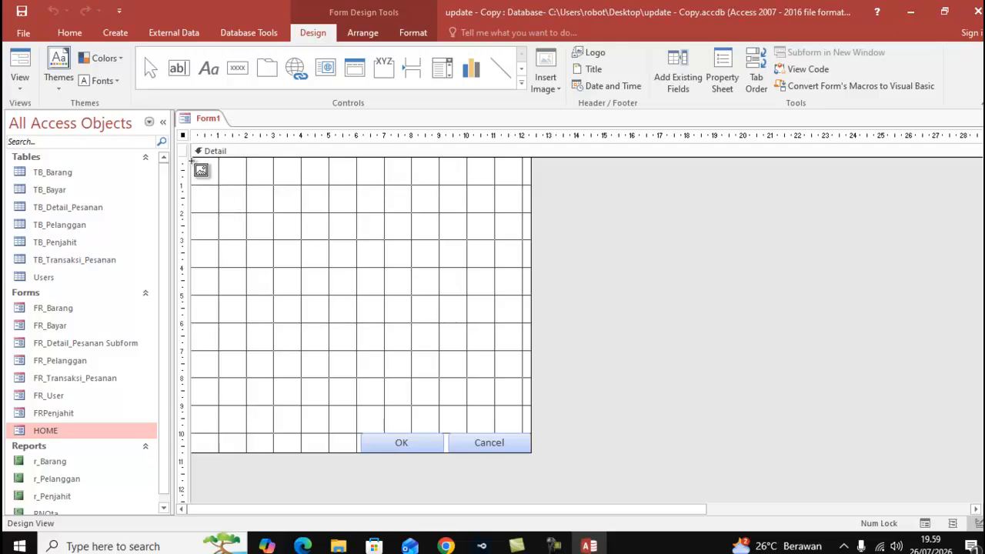
{"action": "left_click_drag", "start_coordinate": [191, 160], "coordinate": [533, 452]}
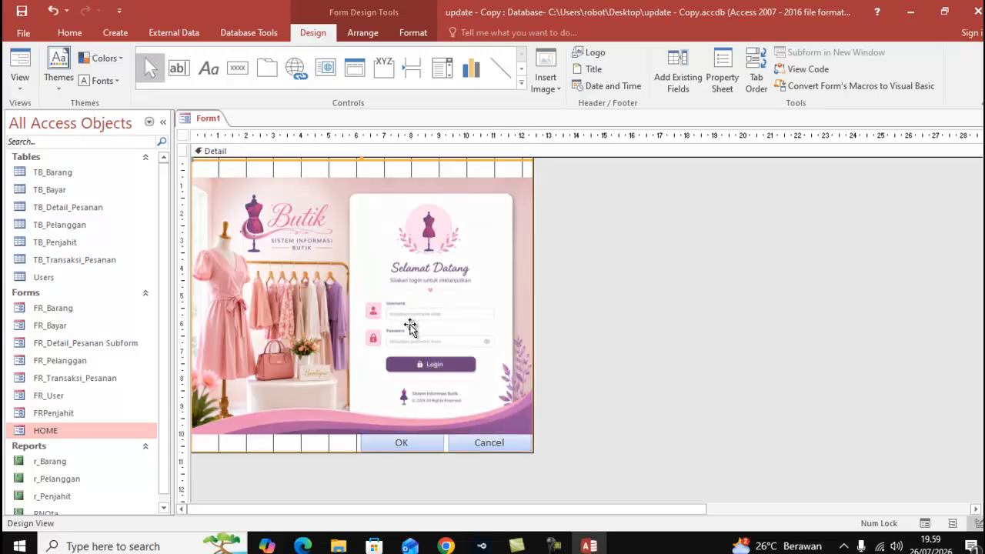
- Set the form's Picture Size Mode property to Stretch
{"action": "left_click", "coordinate": [183, 137]}
{"action": "right_click", "coordinate": [184, 139]}
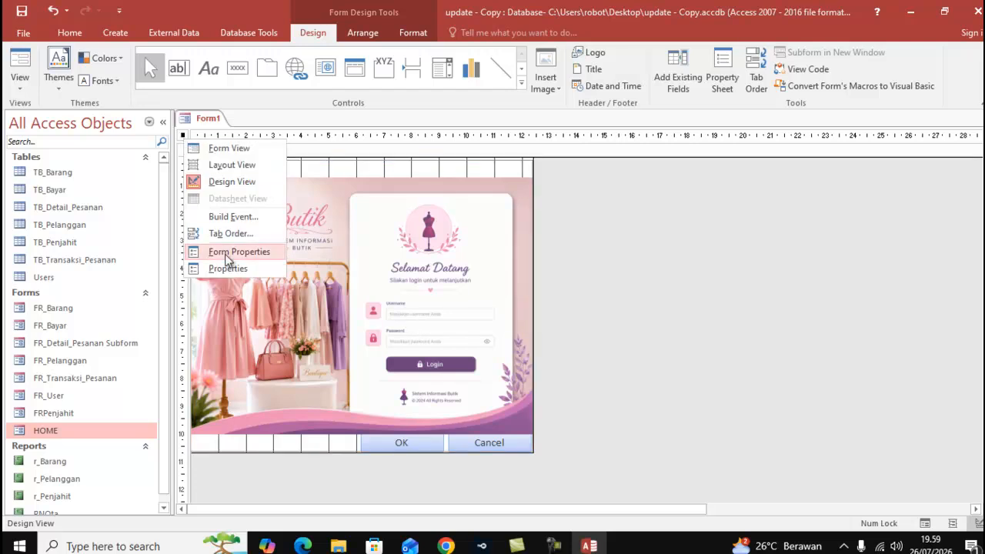
{"action": "left_click", "coordinate": [230, 269]}
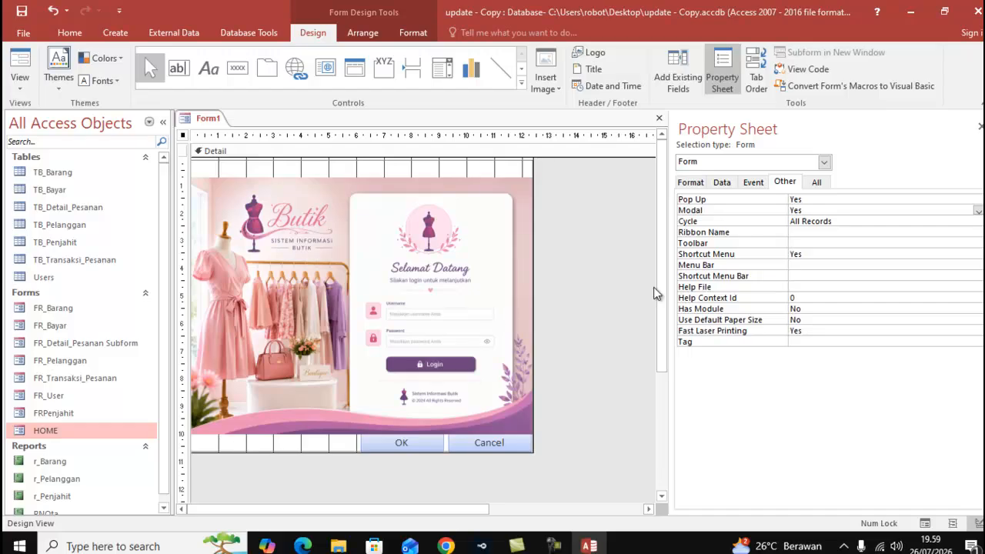
{"action": "left_click", "coordinate": [697, 184]}
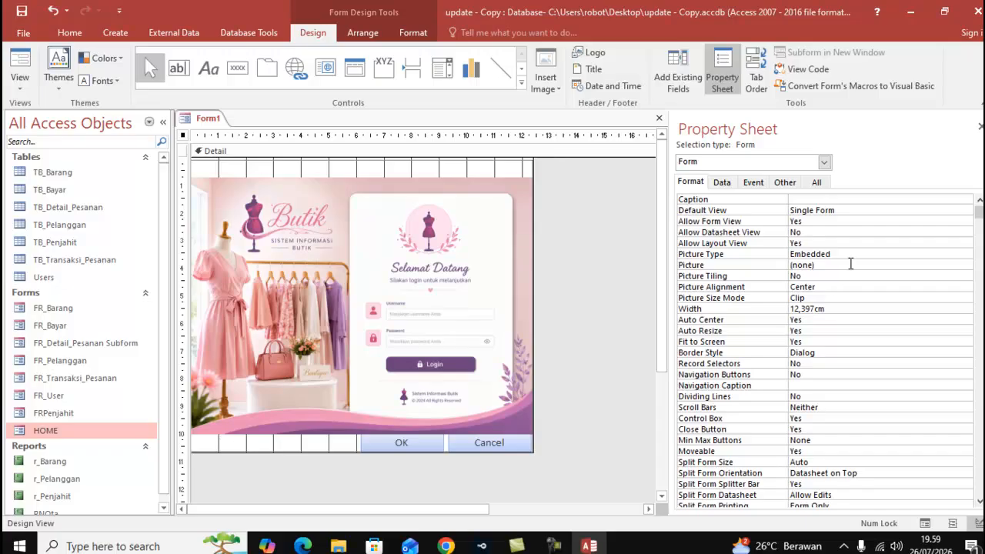
{"action": "left_click", "coordinate": [856, 297]}
{"action": "left_click", "coordinate": [965, 298]}
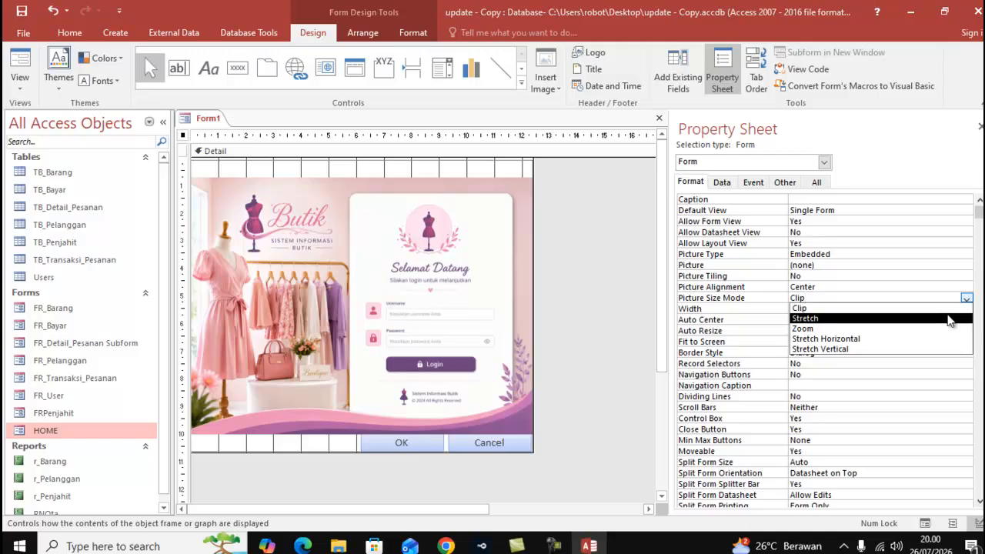
{"action": "left_click", "coordinate": [949, 320]}
- Set the inserted butik image's Size Mode to Stretch and close the property sheet
{"action": "left_click", "coordinate": [480, 317]}
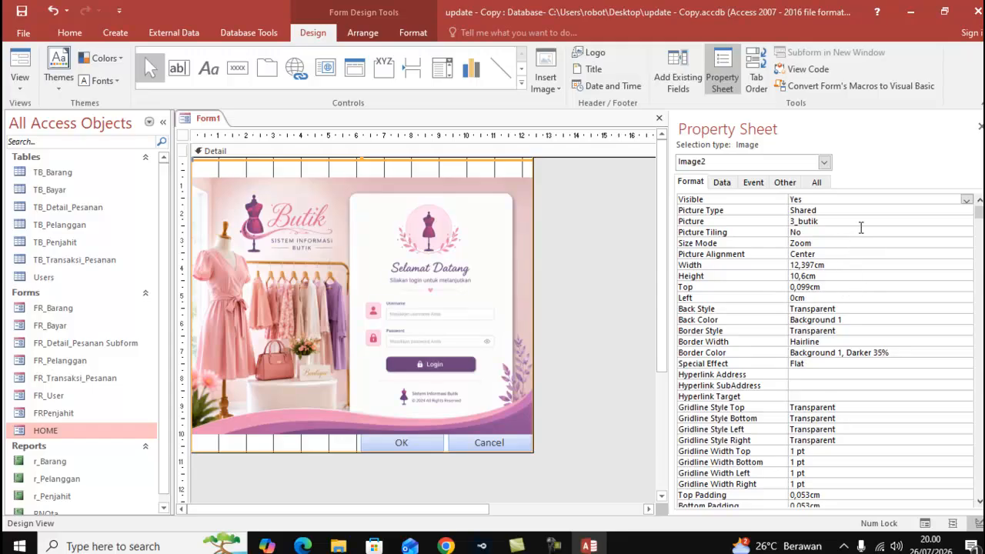
{"action": "left_click", "coordinate": [847, 242]}
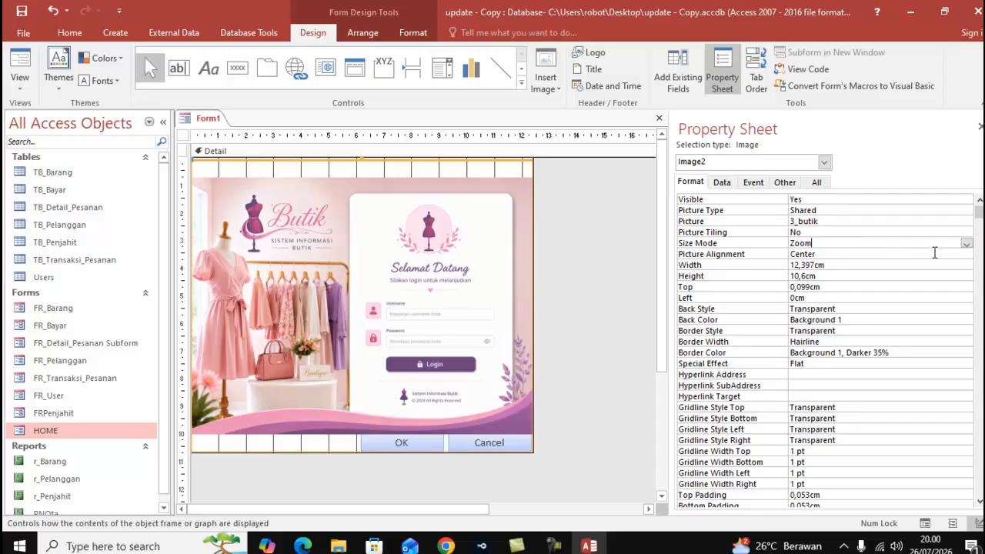
{"action": "left_click", "coordinate": [966, 243]}
{"action": "left_click", "coordinate": [954, 263]}
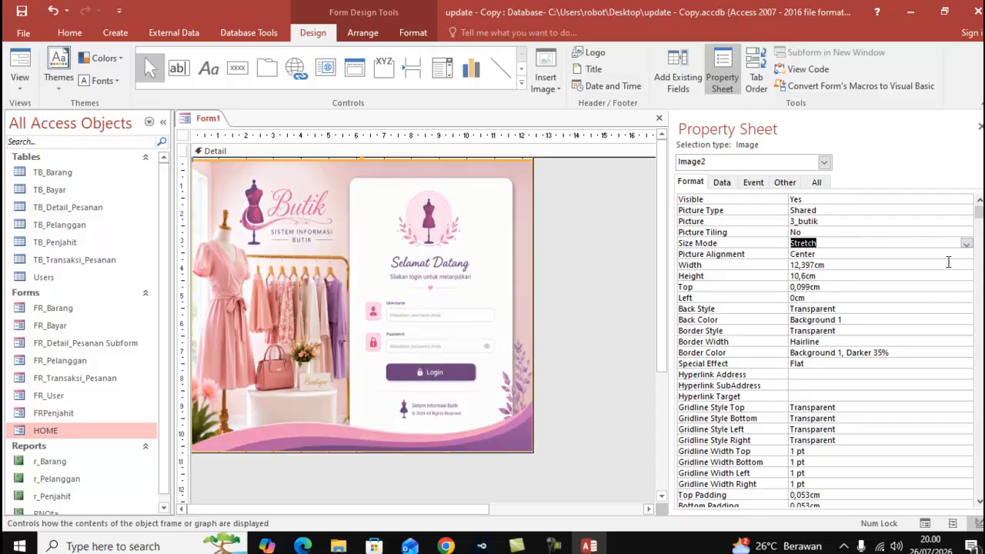
{"action": "left_click", "coordinate": [557, 420]}
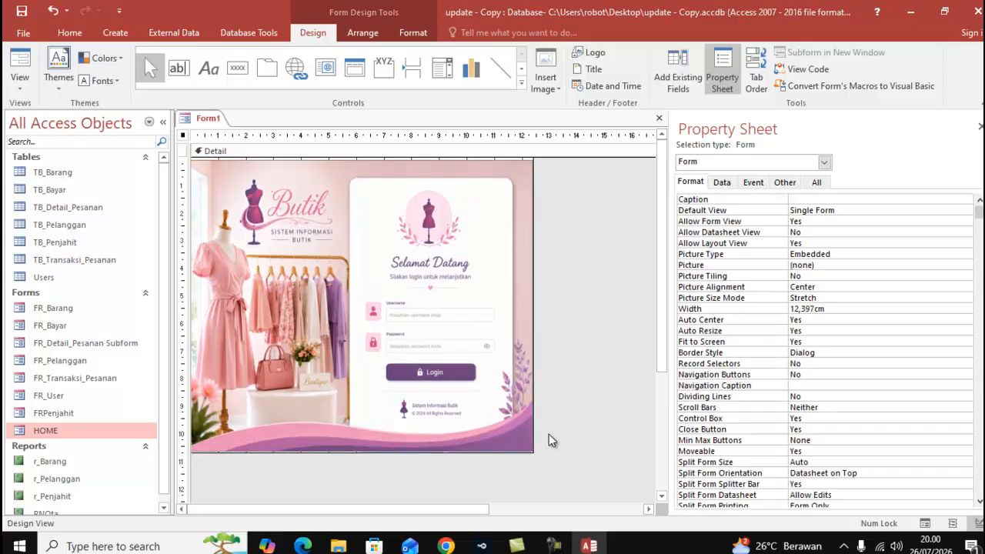
{"action": "left_click", "coordinate": [980, 126]}
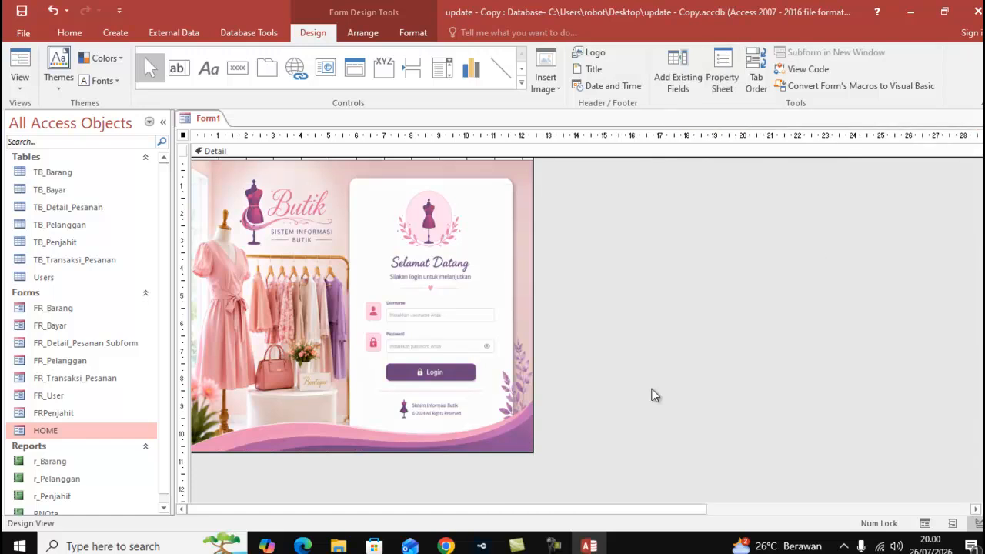
- Enlarge the form's detail area to about 20.8 by 12.6 cm and stretch the butik image to fill it
{"action": "left_click_drag", "start_coordinate": [534, 423], "coordinate": [764, 479]}
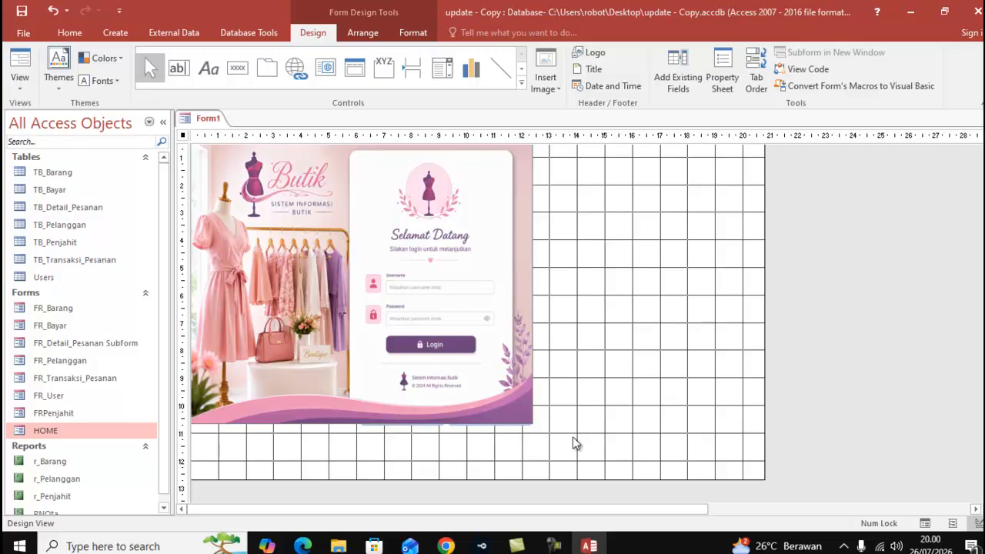
{"action": "left_click", "coordinate": [532, 422]}
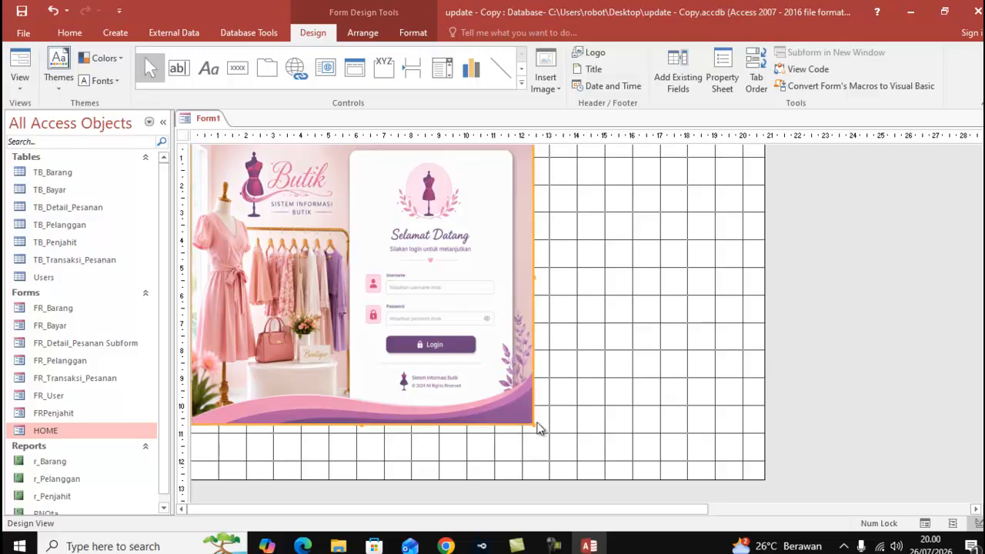
{"action": "left_click_drag", "start_coordinate": [530, 423], "coordinate": [762, 478]}
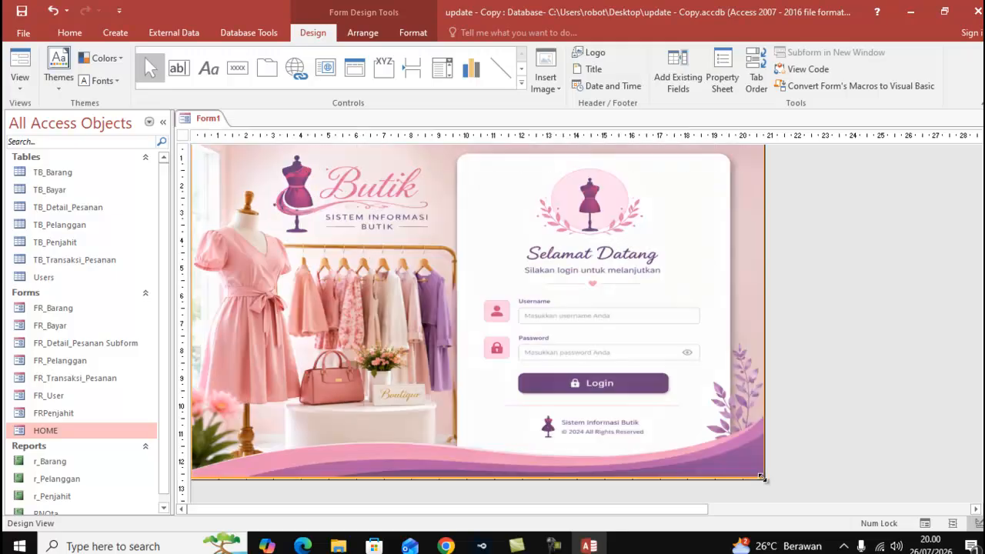
- Save the new dialog form under the name login
{"action": "right_click", "coordinate": [206, 119]}
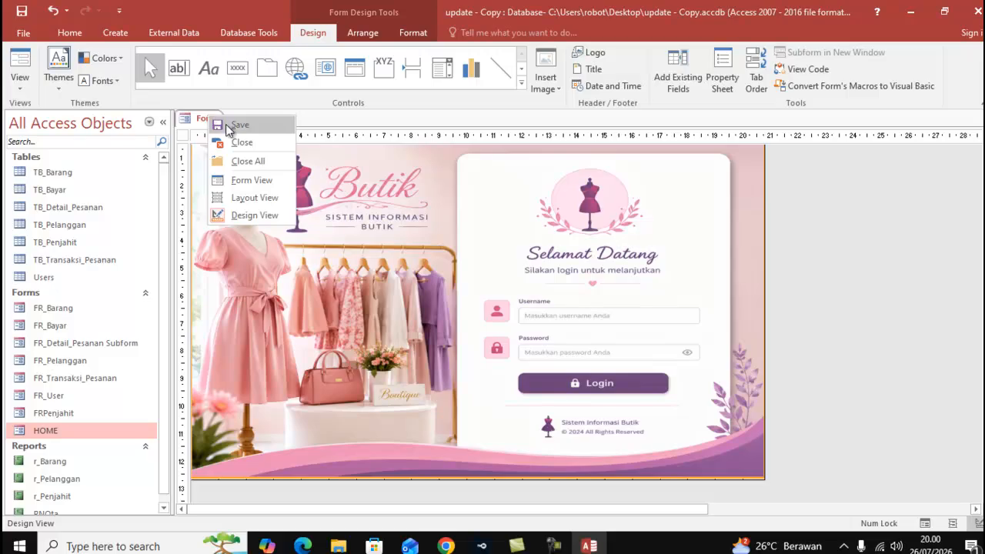
{"action": "left_click", "coordinate": [225, 127]}
{"action": "key", "text": "BackSpace"}
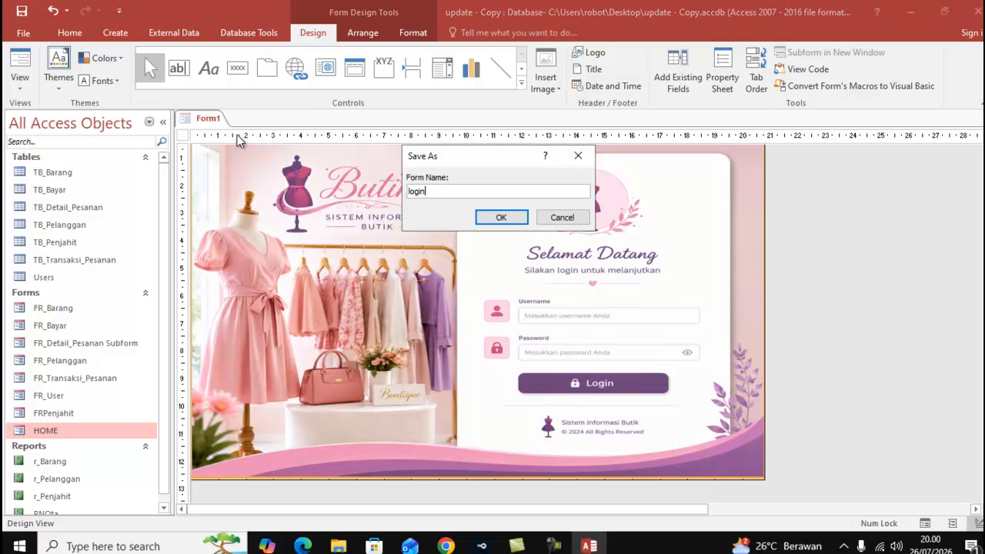
{"action": "left_click", "coordinate": [502, 217]}
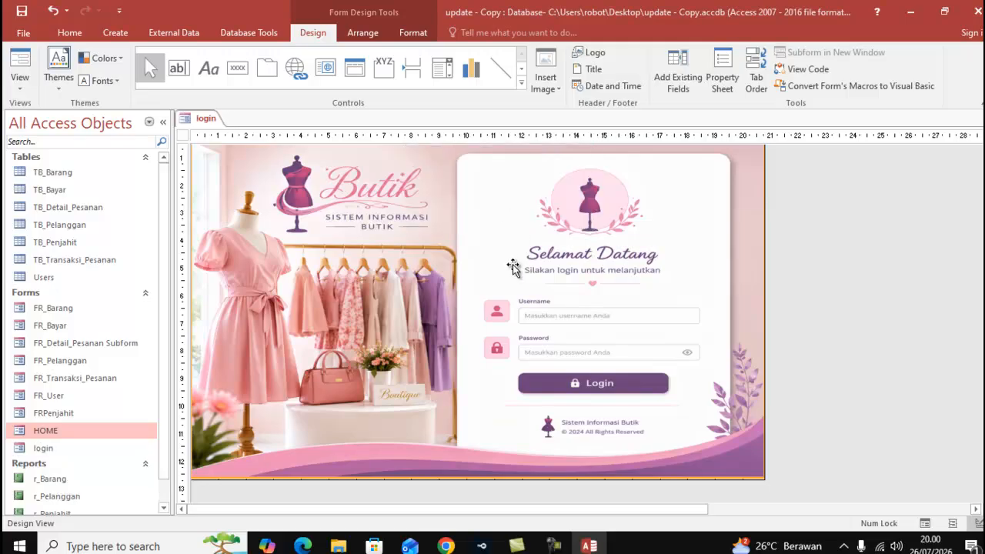
- Preview the login form in Form View and return to Design View
{"action": "left_click", "coordinate": [20, 58]}
{"action": "left_click_drag", "start_coordinate": [444, 143], "coordinate": [460, 142]}
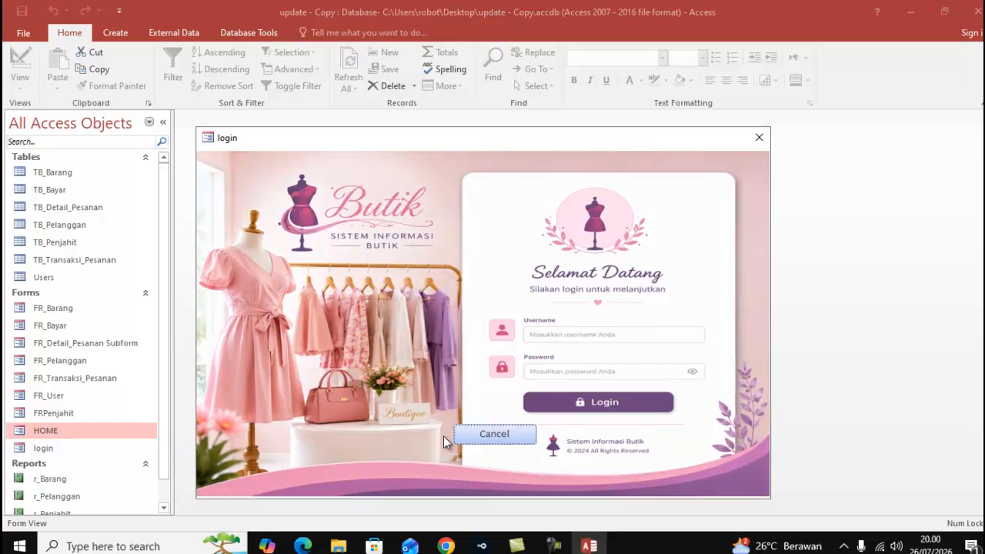
{"action": "right_click", "coordinate": [483, 141]}
{"action": "left_click", "coordinate": [530, 232]}
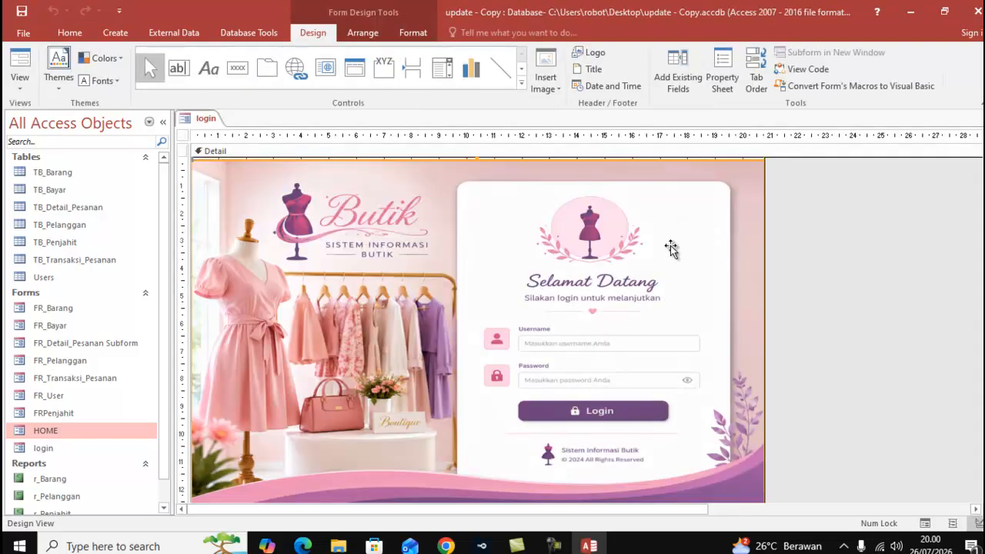
- Send the background image to the back, behind the OK and Cancel buttons
{"action": "right_click", "coordinate": [671, 251]}
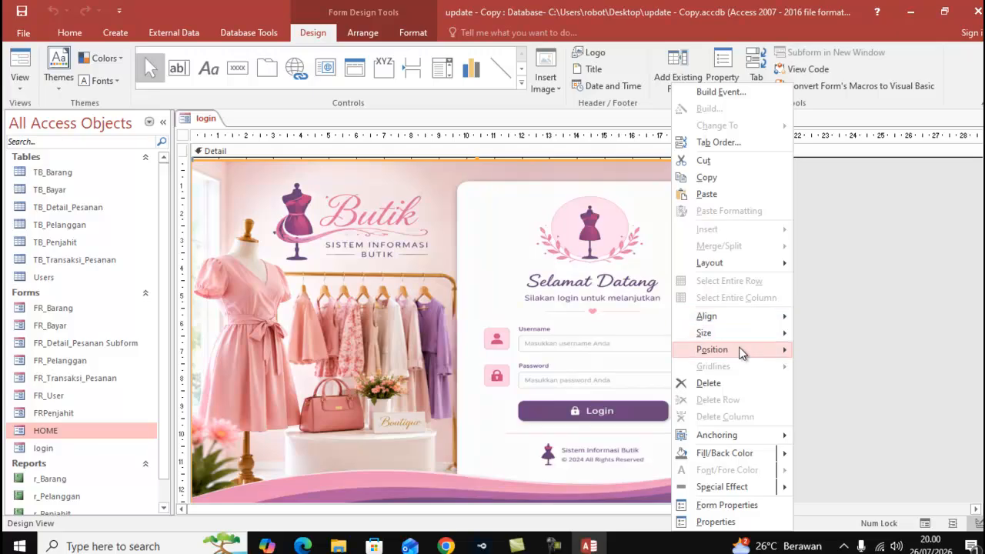
{"action": "mouse_move", "coordinate": [741, 354]}
{"action": "left_click", "coordinate": [823, 371]}
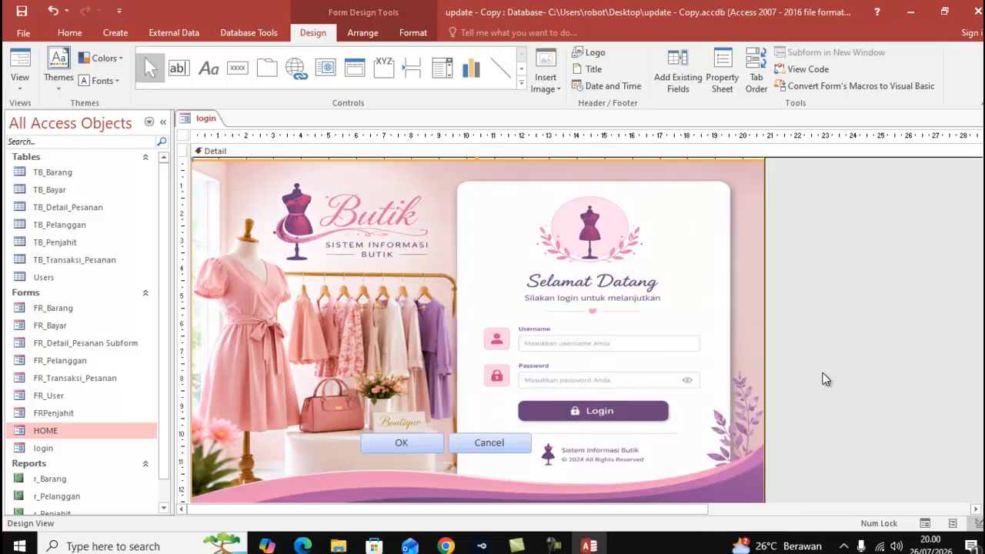
- Move the OK and Cancel buttons together to just below the copyright text of the login card
{"action": "left_click", "coordinate": [416, 445]}
{"action": "left_click", "coordinate": [485, 450], "text": "shift"}
{"action": "left_click_drag", "start_coordinate": [485, 450], "coordinate": [630, 487]}
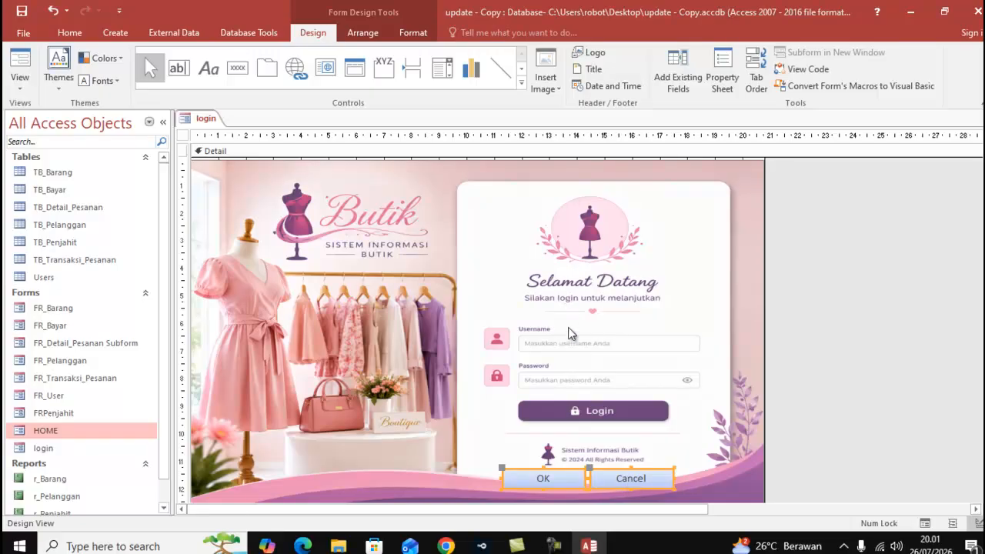
- Enlarge the login form's detail area to about 26.5 by 16.3 cm and stretch the background image to fill it
{"action": "scroll", "coordinate": [782, 372], "scroll_direction": "down", "scroll_amount": 3}
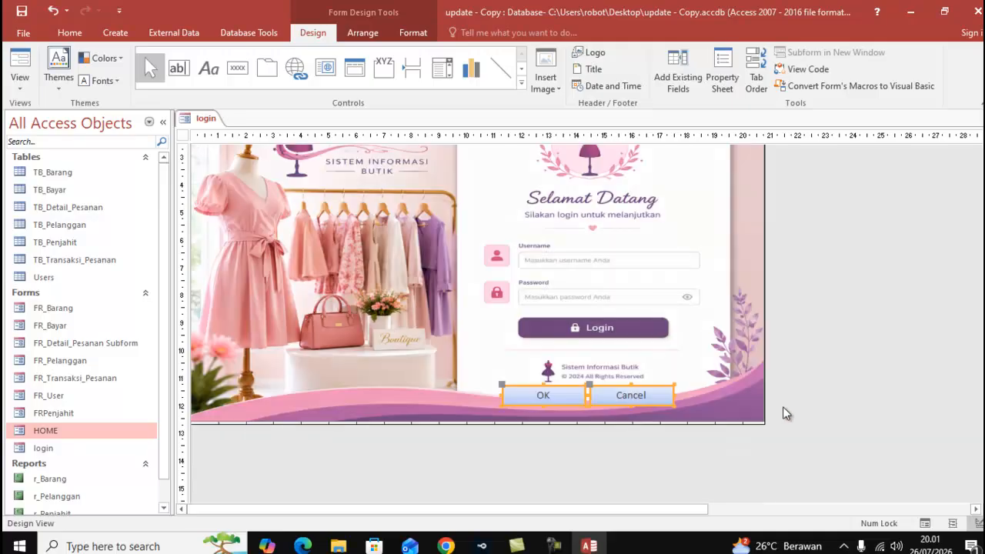
{"action": "left_click_drag", "start_coordinate": [764, 423], "coordinate": [923, 504]}
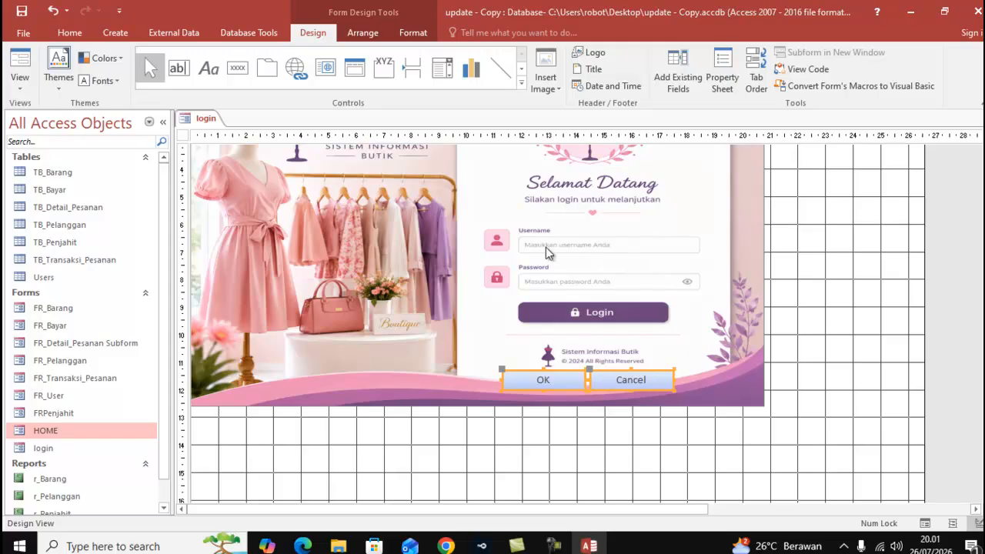
{"action": "left_click", "coordinate": [735, 354]}
{"action": "left_click_drag", "start_coordinate": [766, 404], "coordinate": [927, 506]}
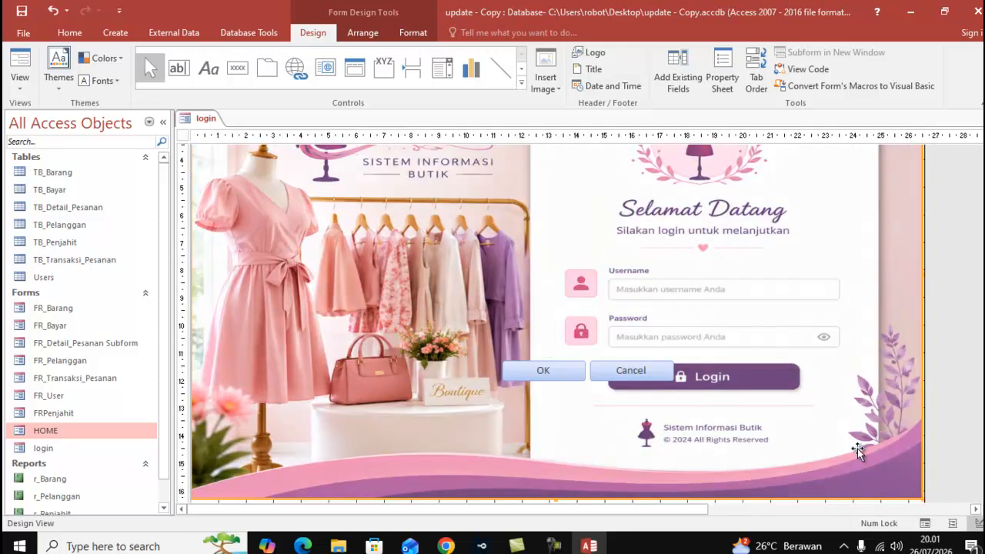
- Move the OK and Cancel buttons together off the pictured Login button, onto the wave under the enlarged login card
{"action": "left_click", "coordinate": [954, 432]}
{"action": "left_click", "coordinate": [562, 377]}
{"action": "left_click", "coordinate": [614, 373], "text": "shift"}
{"action": "left_click_drag", "start_coordinate": [615, 362], "coordinate": [719, 454]}
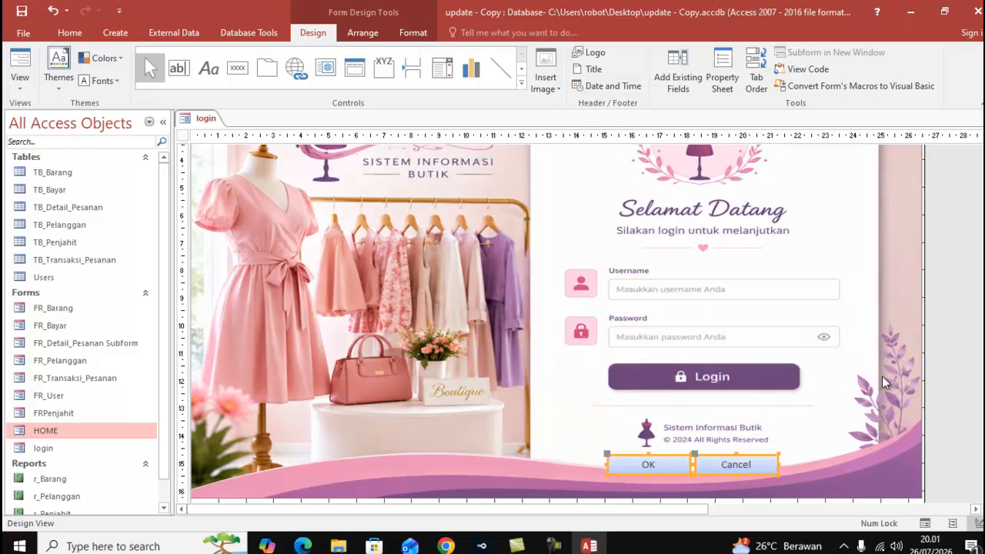
{"action": "left_click", "coordinate": [920, 370]}
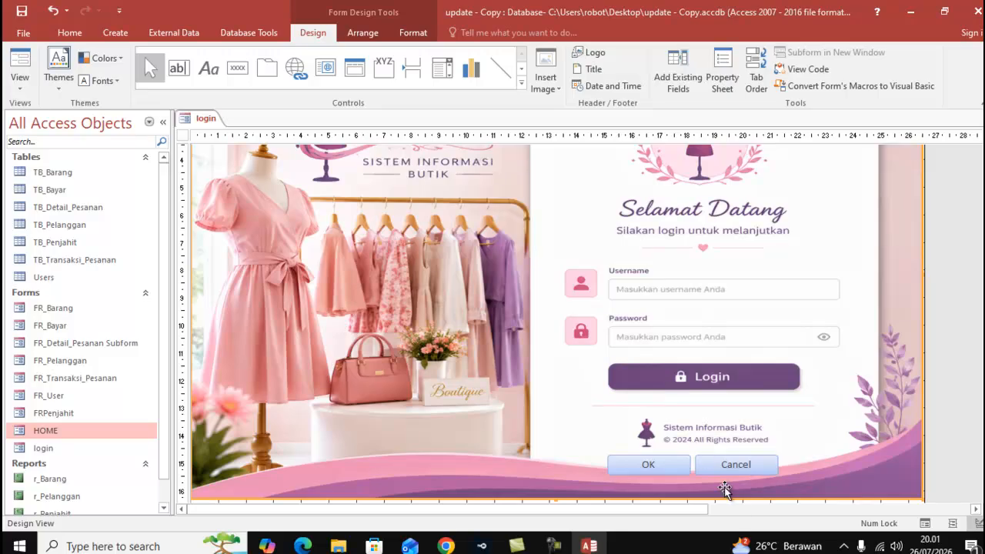
- Draw unbound text boxes about 5.9 cm wide over the pictured Username and Password fields, deleting the Username box's attached label
{"action": "left_click", "coordinate": [178, 67]}
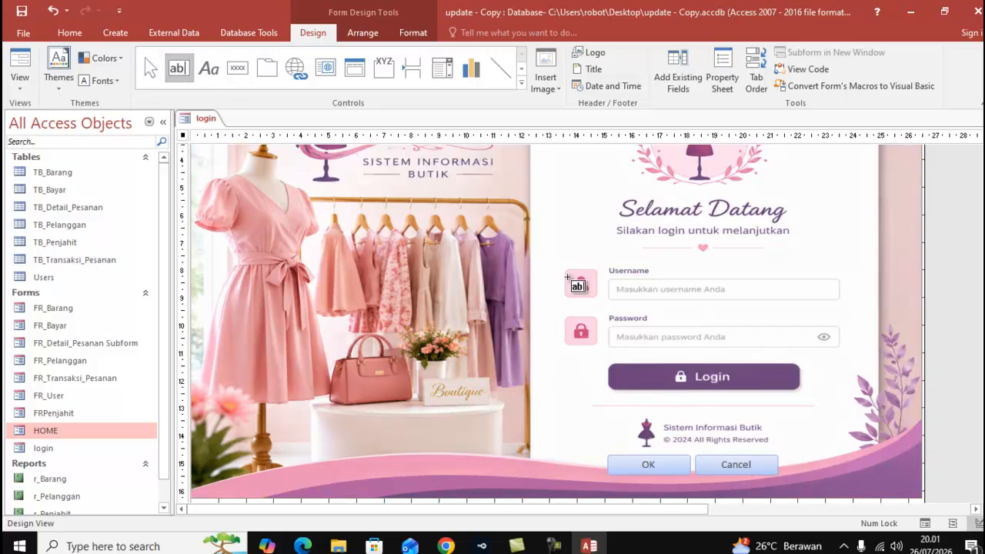
{"action": "left_click_drag", "start_coordinate": [613, 280], "coordinate": [776, 299]}
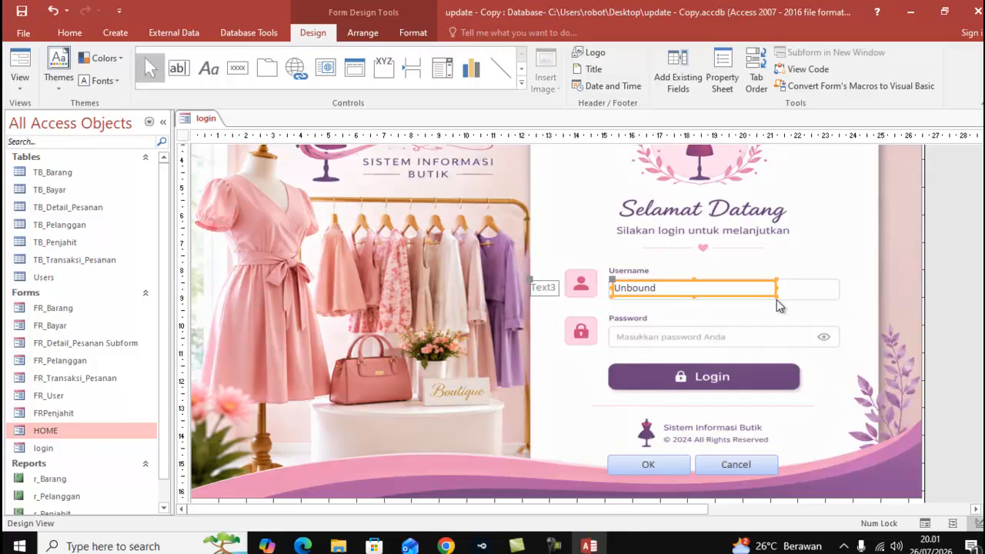
{"action": "left_click", "coordinate": [551, 287]}
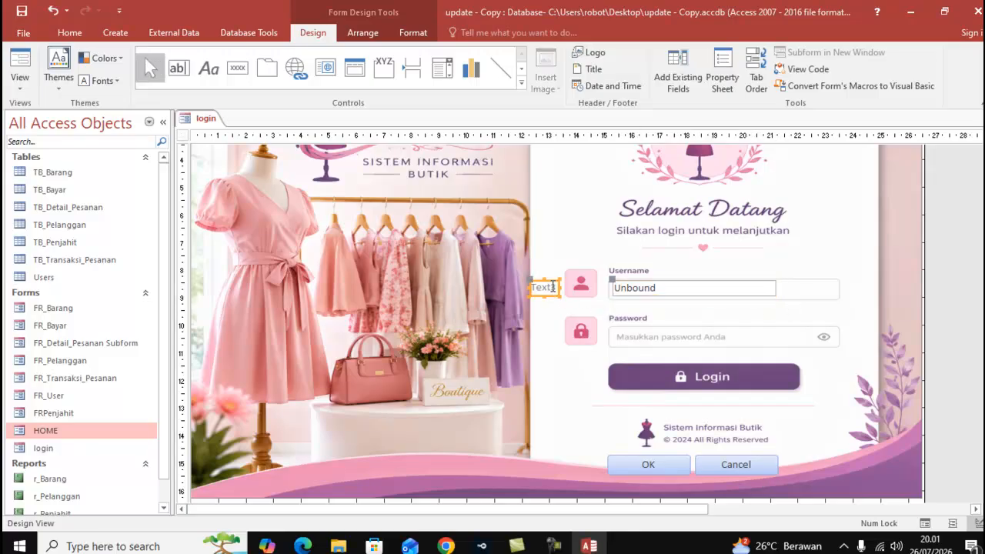
{"action": "key", "text": "Delete"}
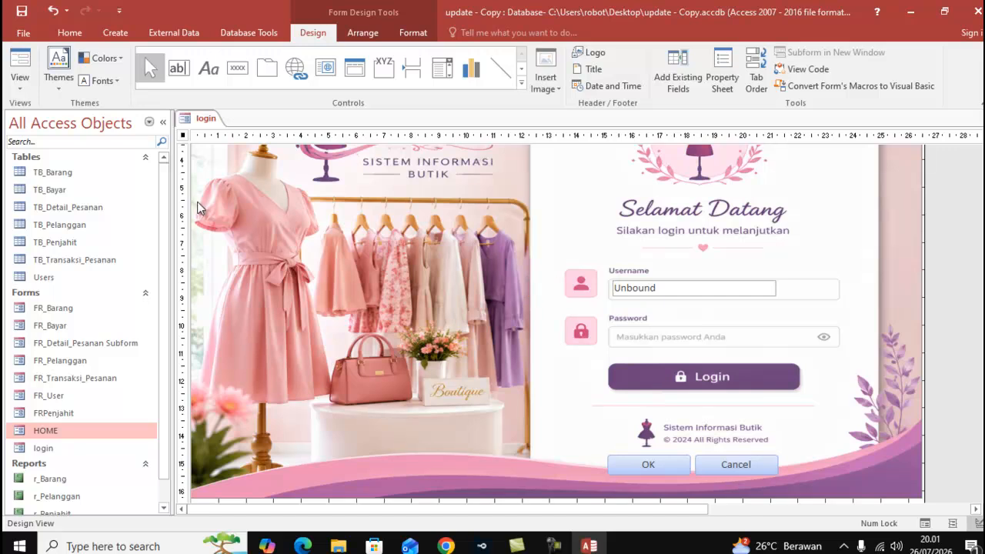
{"action": "left_click", "coordinate": [178, 67]}
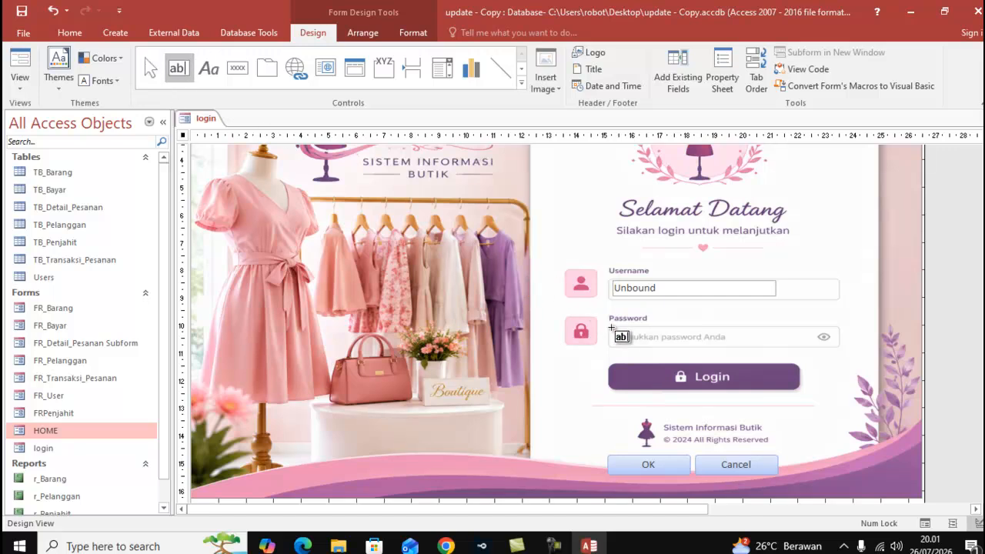
{"action": "left_click_drag", "start_coordinate": [610, 329], "coordinate": [777, 343]}
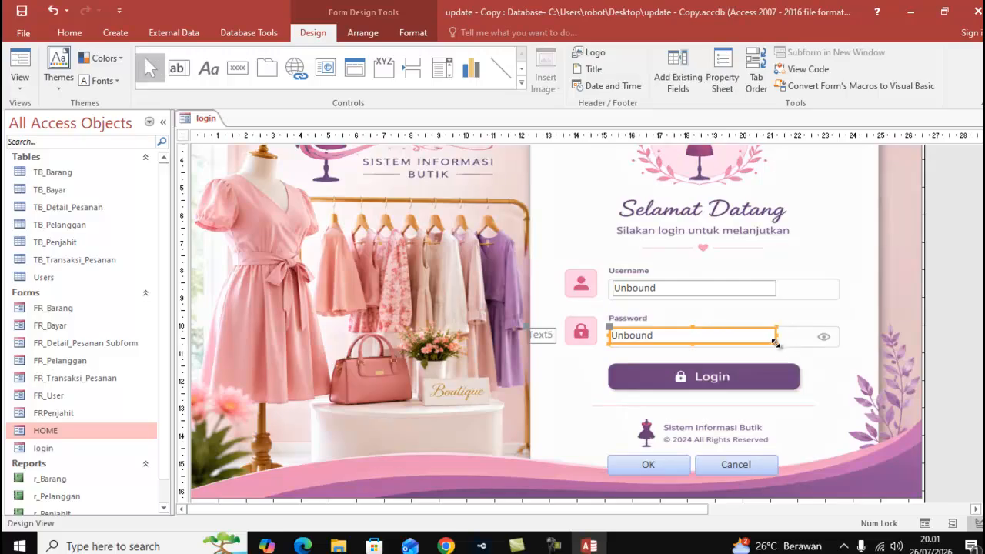
- Name the text box over the pictured Username field "Username" in its properties
{"action": "left_click", "coordinate": [665, 284]}
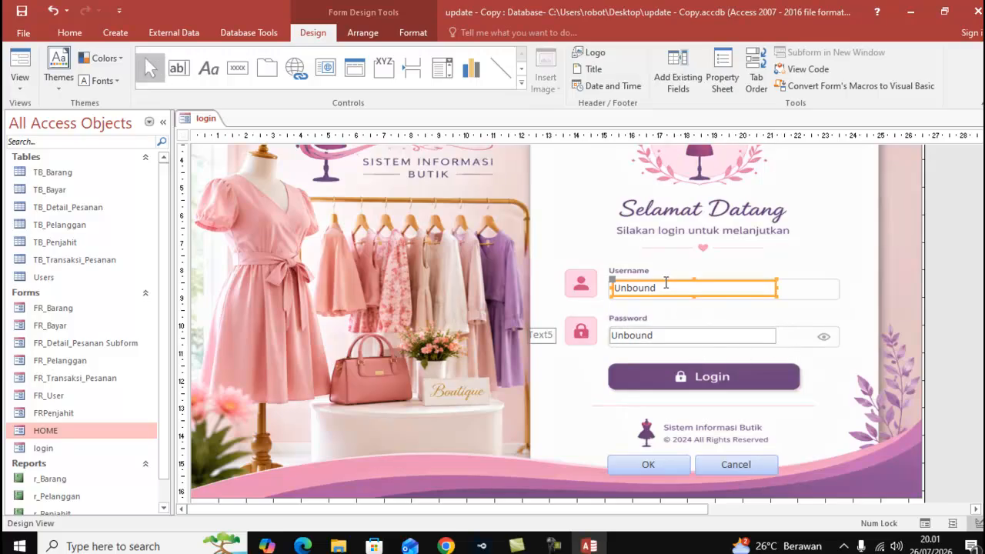
{"action": "right_click", "coordinate": [666, 283]}
{"action": "left_click", "coordinate": [704, 523]}
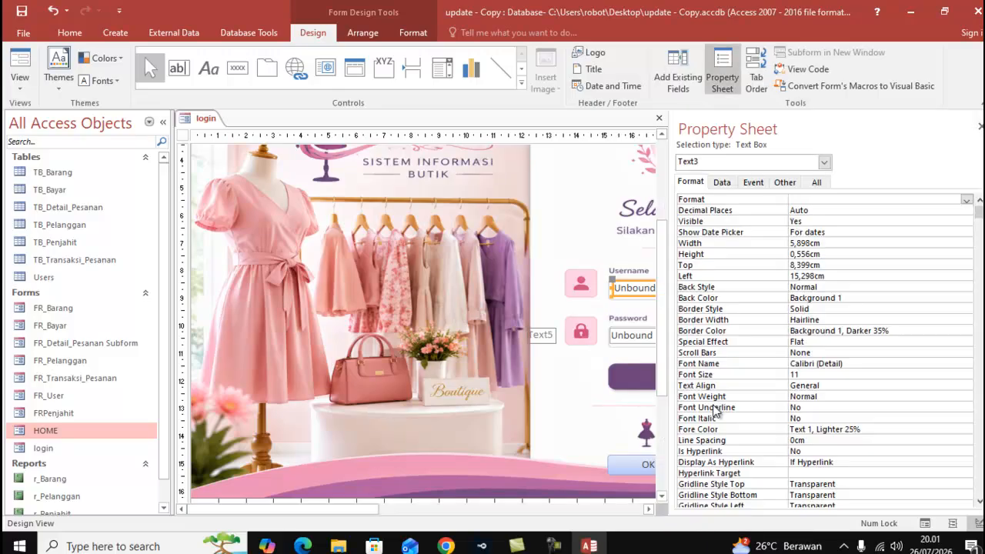
{"action": "left_click", "coordinate": [785, 183]}
{"action": "left_click", "coordinate": [793, 199]}
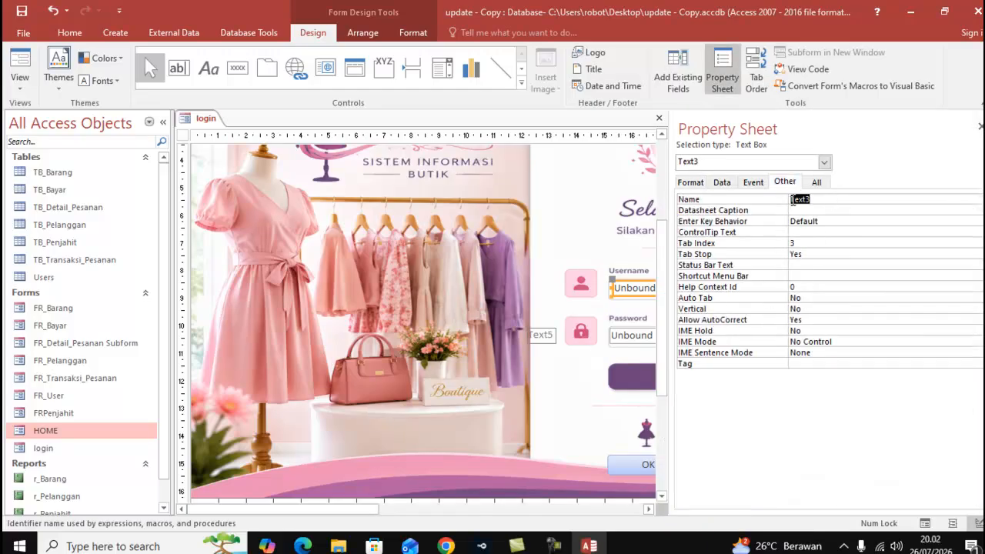
{"action": "type", "text": "Username"}
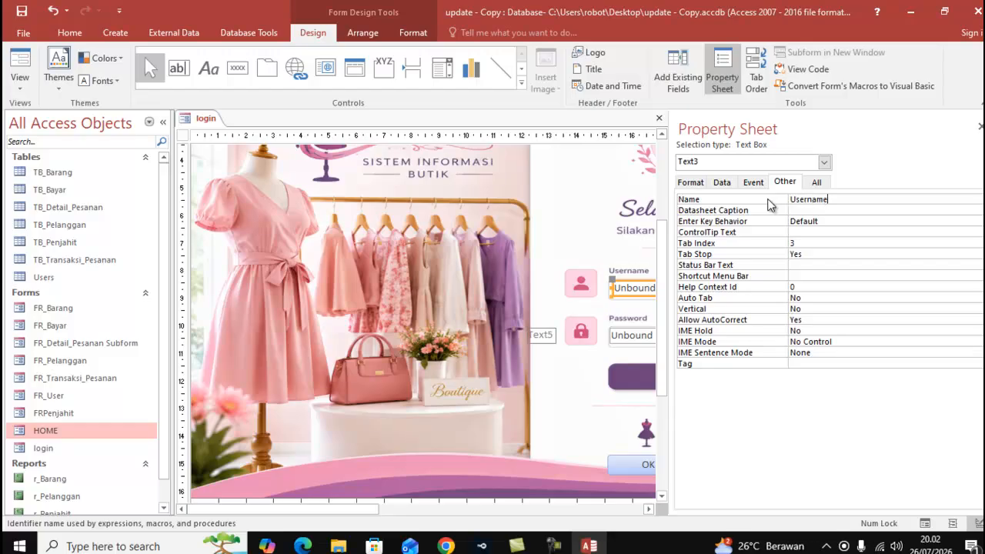
- Name the text box over the pictured Password field "Password" and close the control properties
{"action": "left_click", "coordinate": [629, 344]}
{"action": "left_click_drag", "start_coordinate": [819, 199], "coordinate": [787, 203]}
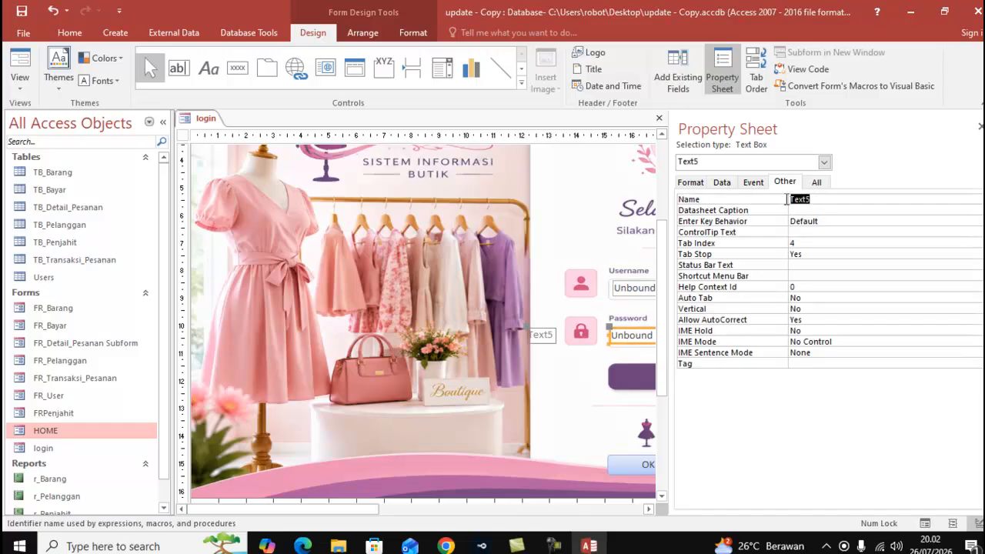
{"action": "type", "text": "Password"}
{"action": "left_click", "coordinate": [589, 247]}
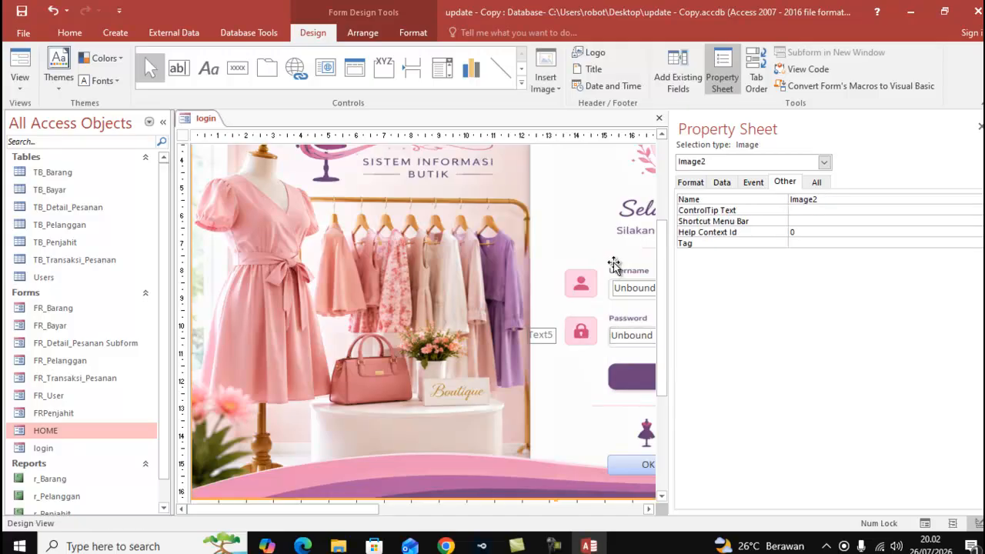
{"action": "left_click", "coordinate": [979, 126]}
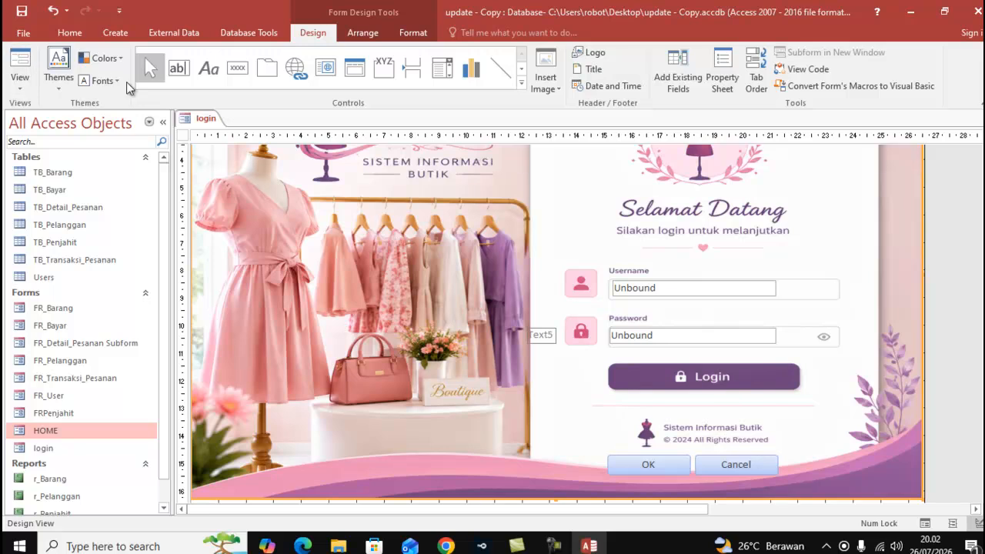
- Draw a command button covering the pictured Login button without a wizard action, and delete the label attached to the Password text box
{"action": "left_click", "coordinate": [238, 68]}
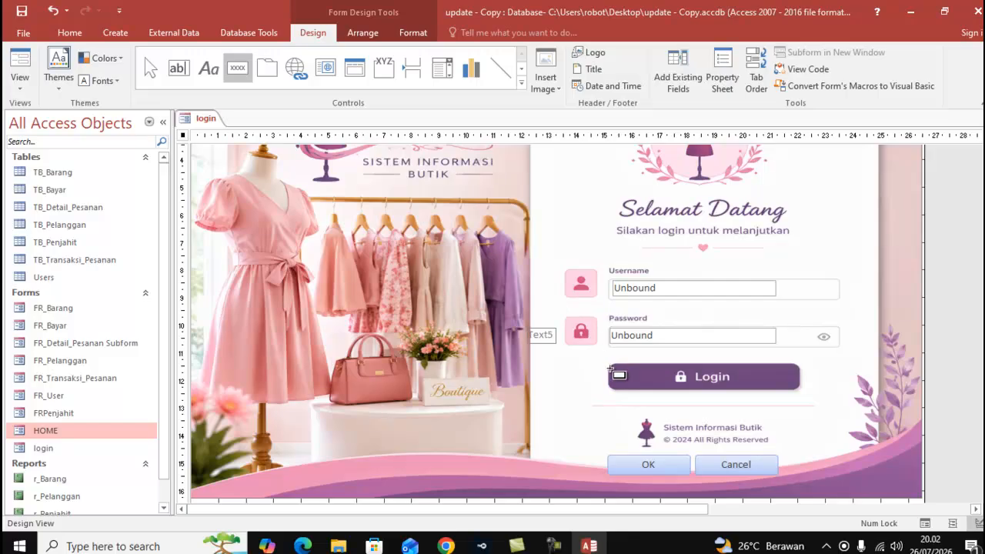
{"action": "left_click_drag", "start_coordinate": [608, 363], "coordinate": [799, 392]}
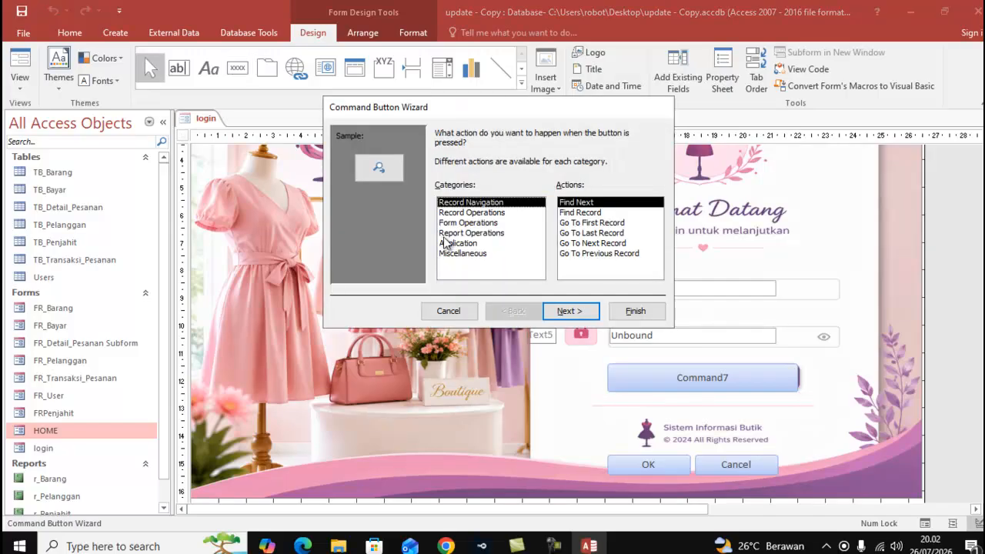
{"action": "left_click", "coordinate": [449, 310]}
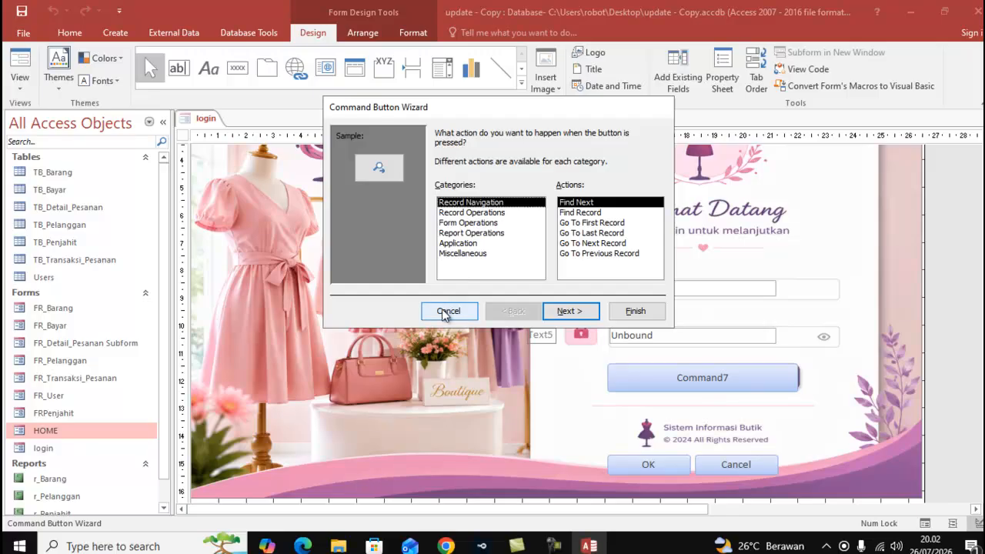
{"action": "left_click", "coordinate": [536, 341]}
{"action": "key", "text": "Delete"}
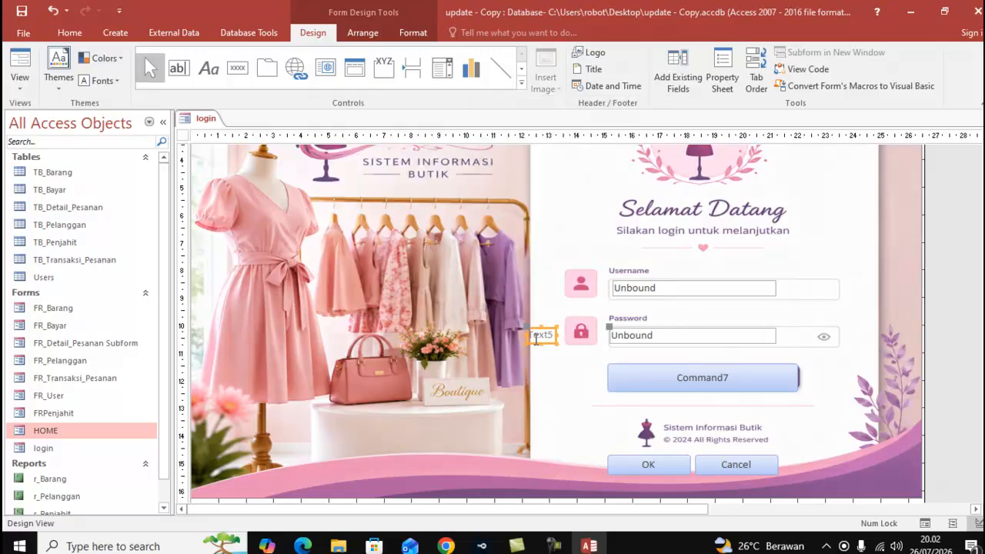
{"action": "left_click", "coordinate": [748, 384]}
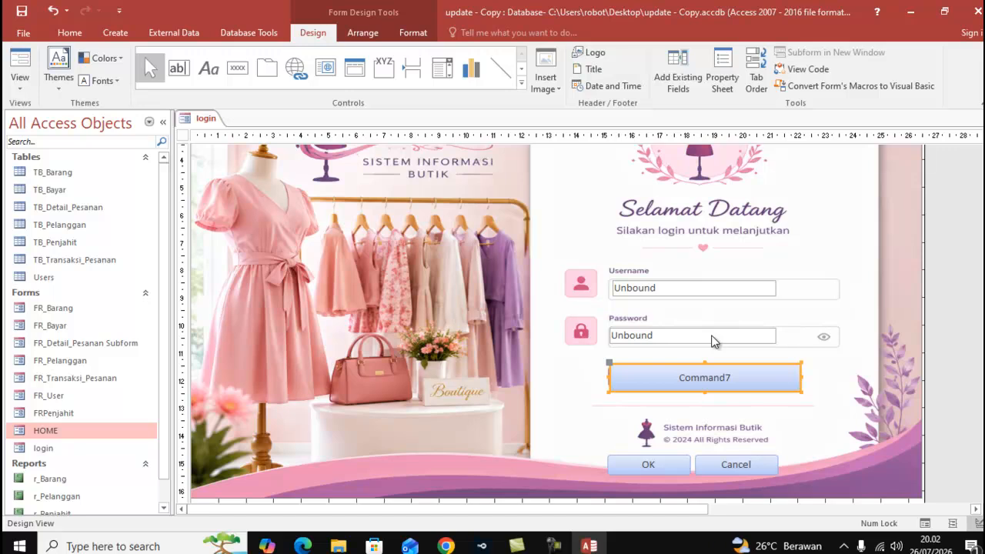
{"action": "left_click", "coordinate": [553, 546]}
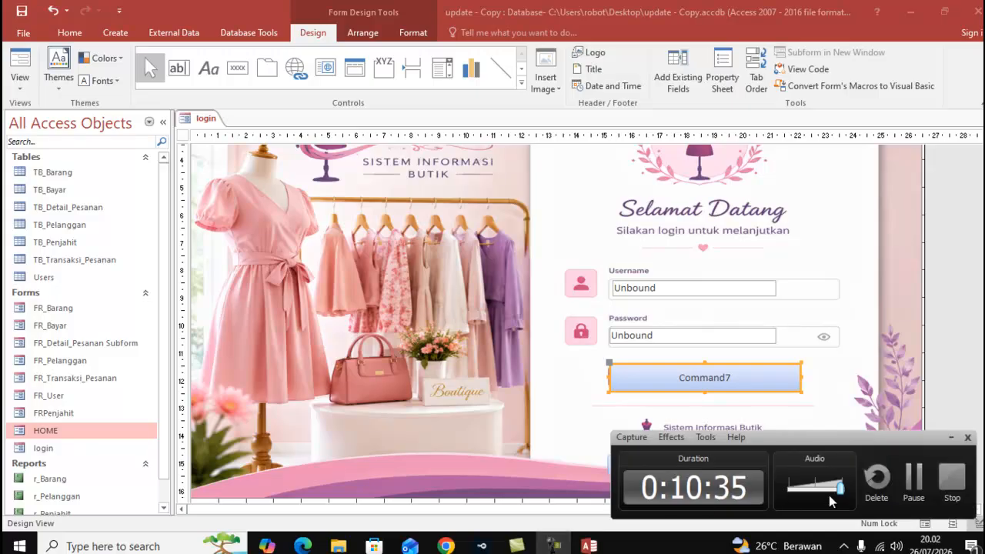
{"action": "left_click", "coordinate": [908, 481]}
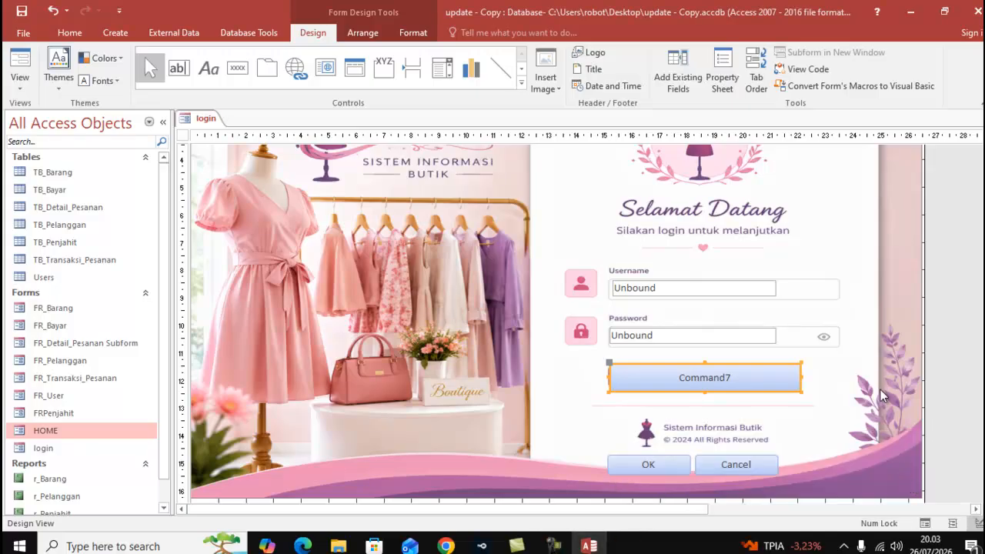
- Show the fields of all tables and place the ID field from the Users table above the Butik logo on the form
{"action": "scroll", "coordinate": [875, 350], "scroll_direction": "up", "scroll_amount": 2}
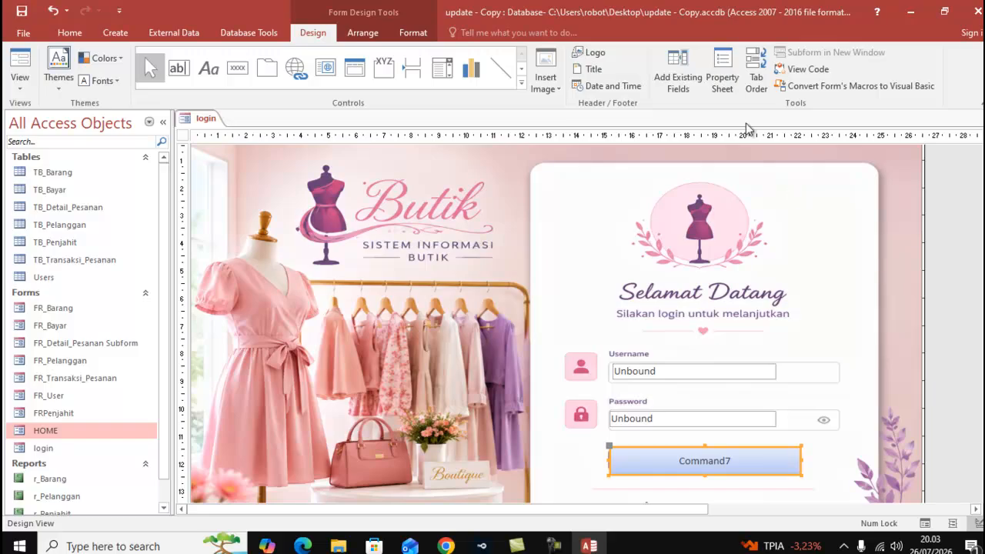
{"action": "left_click", "coordinate": [694, 81]}
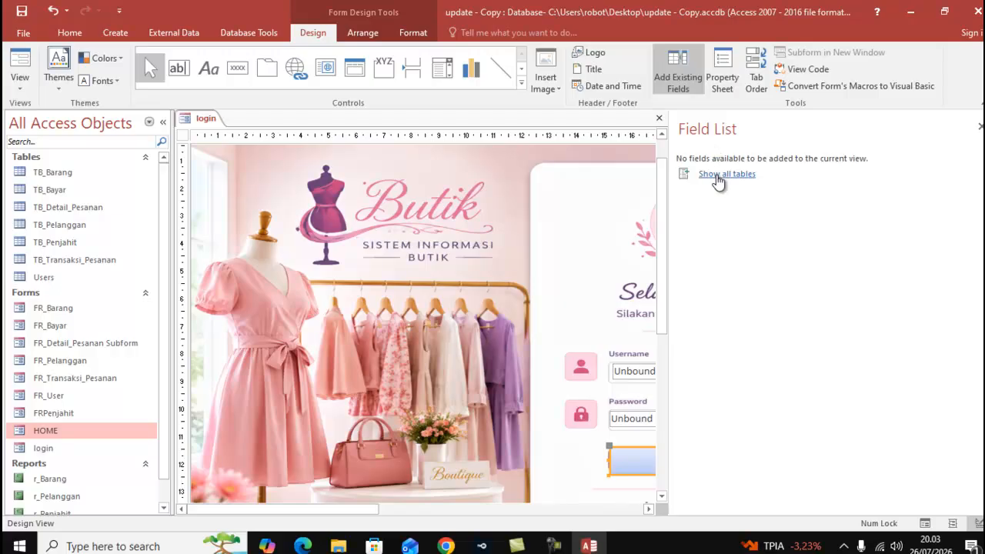
{"action": "left_click", "coordinate": [717, 176]}
{"action": "left_click", "coordinate": [683, 247]}
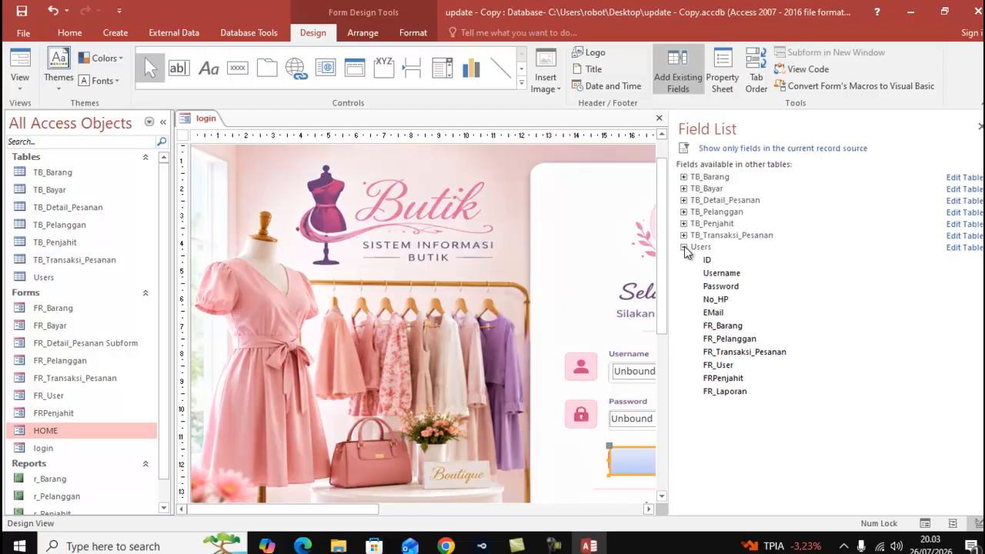
{"action": "left_click", "coordinate": [723, 262]}
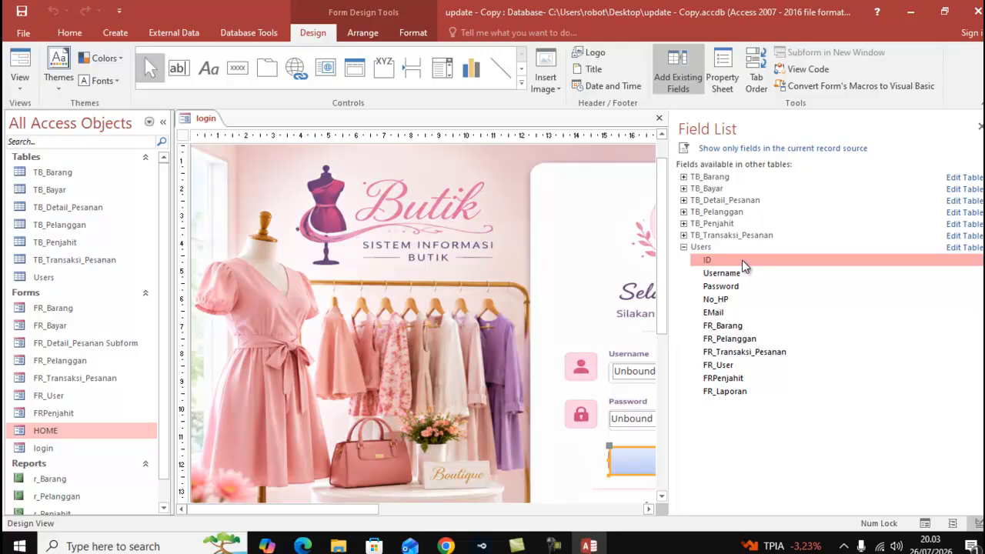
{"action": "left_click_drag", "start_coordinate": [742, 260], "coordinate": [330, 166]}
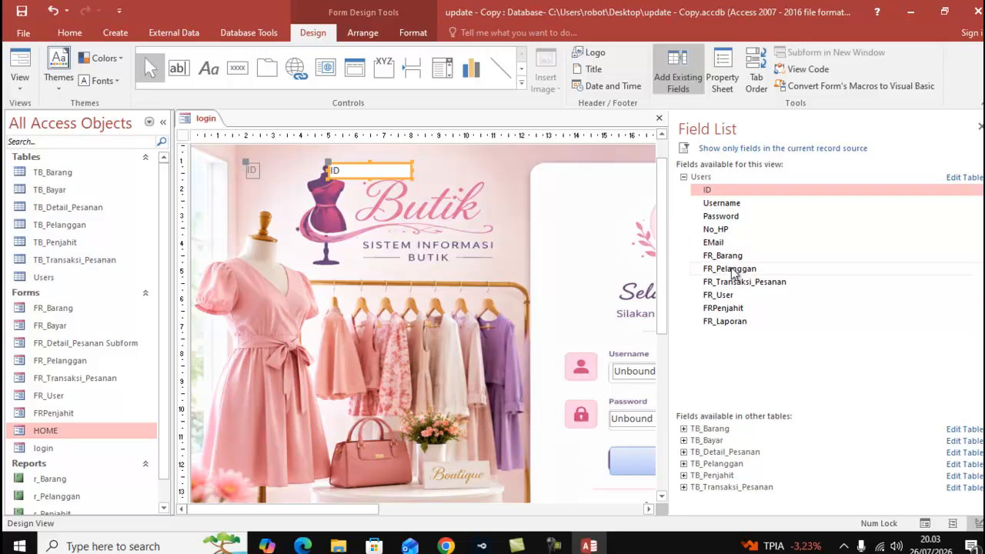
- Add the FR_Barang, FR_Pelanggan, FR_Transaksi_Pesanan, FR_User, FRPenjahit and FR_Laporan fields of the Users table one below another under the ID field
{"action": "left_click", "coordinate": [732, 258]}
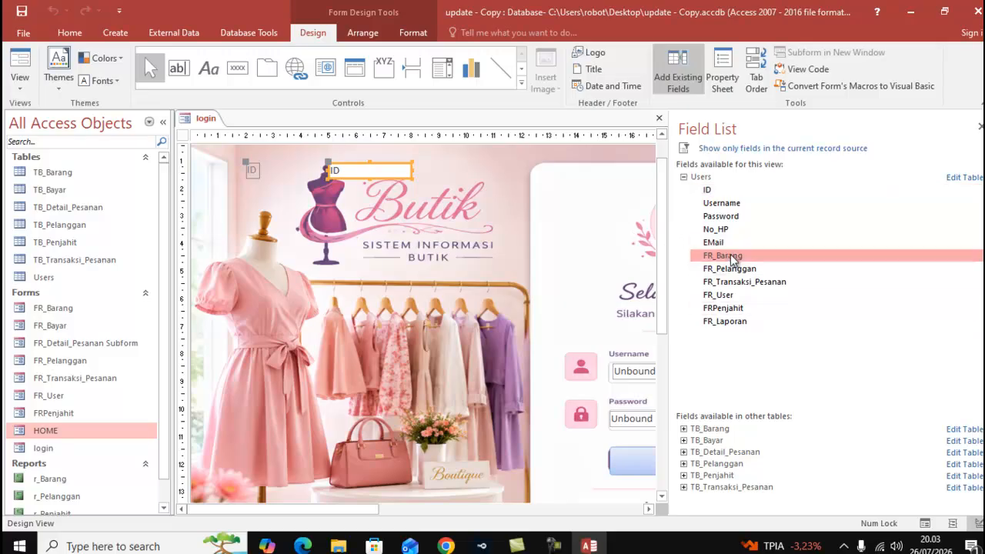
{"action": "left_click_drag", "start_coordinate": [732, 258], "coordinate": [445, 215]}
{"action": "left_click_drag", "start_coordinate": [352, 199], "coordinate": [352, 199]}
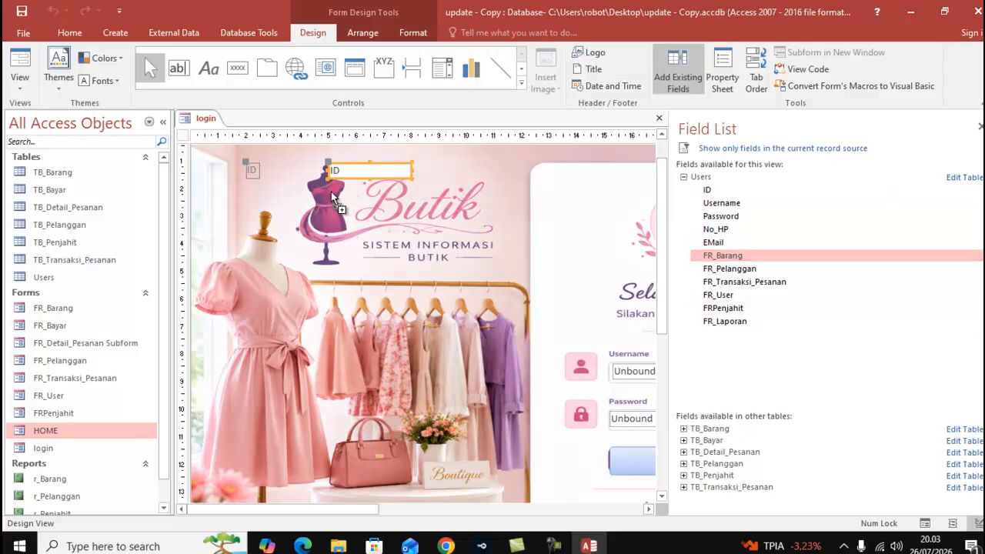
{"action": "left_click", "coordinate": [736, 273]}
{"action": "left_click_drag", "start_coordinate": [736, 273], "coordinate": [359, 222]}
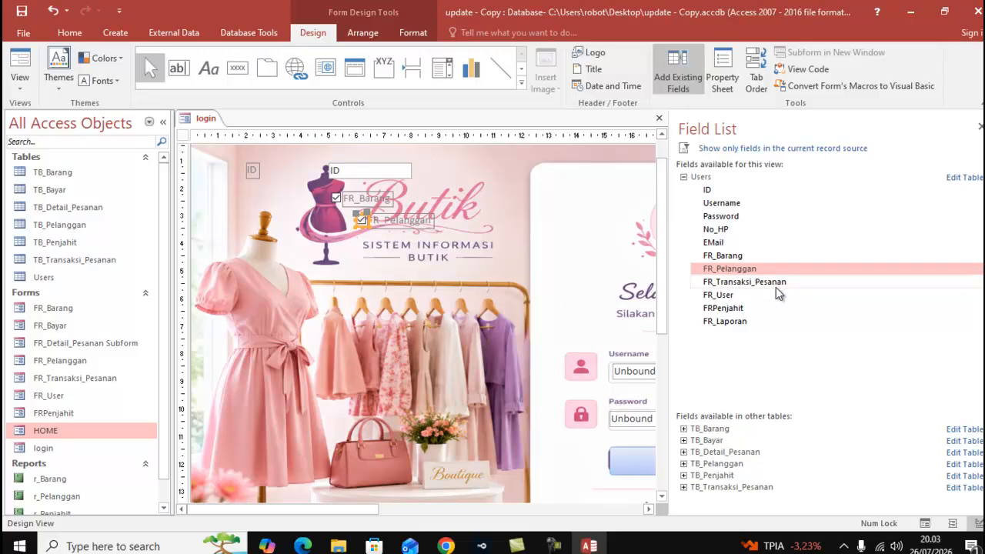
{"action": "left_click_drag", "start_coordinate": [753, 290], "coordinate": [356, 233]}
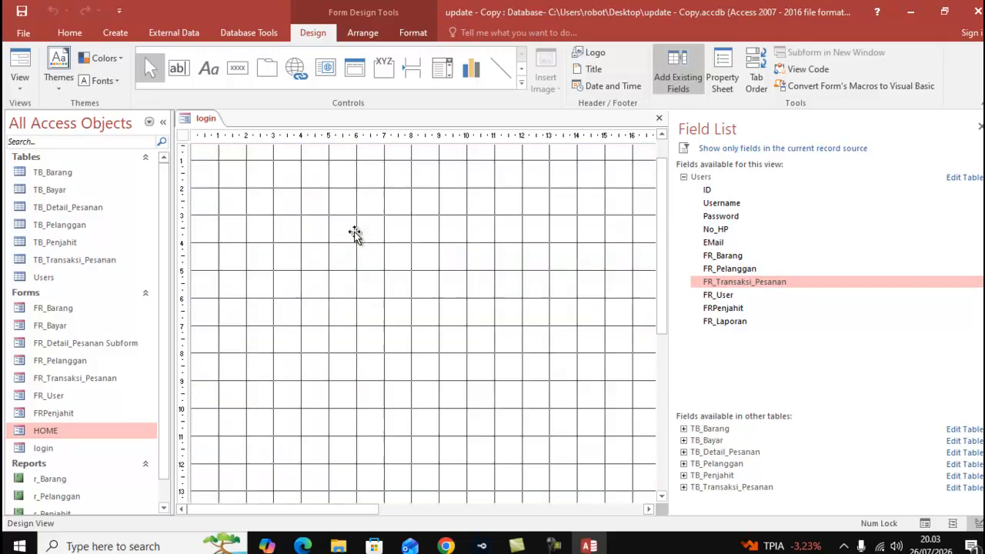
{"action": "left_click_drag", "start_coordinate": [717, 296], "coordinate": [368, 264]}
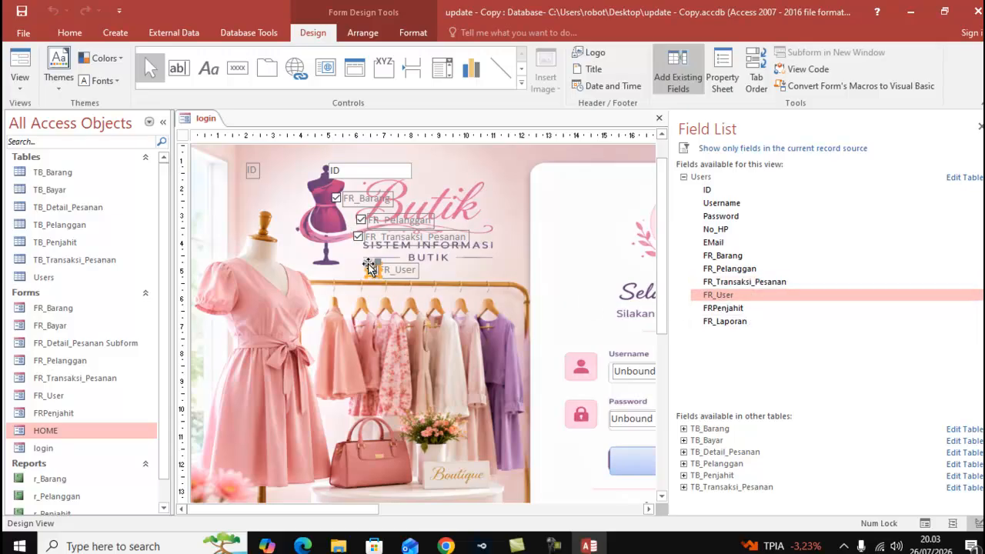
{"action": "left_click_drag", "start_coordinate": [720, 316], "coordinate": [390, 287]}
{"action": "left_click_drag", "start_coordinate": [724, 322], "coordinate": [380, 313]}
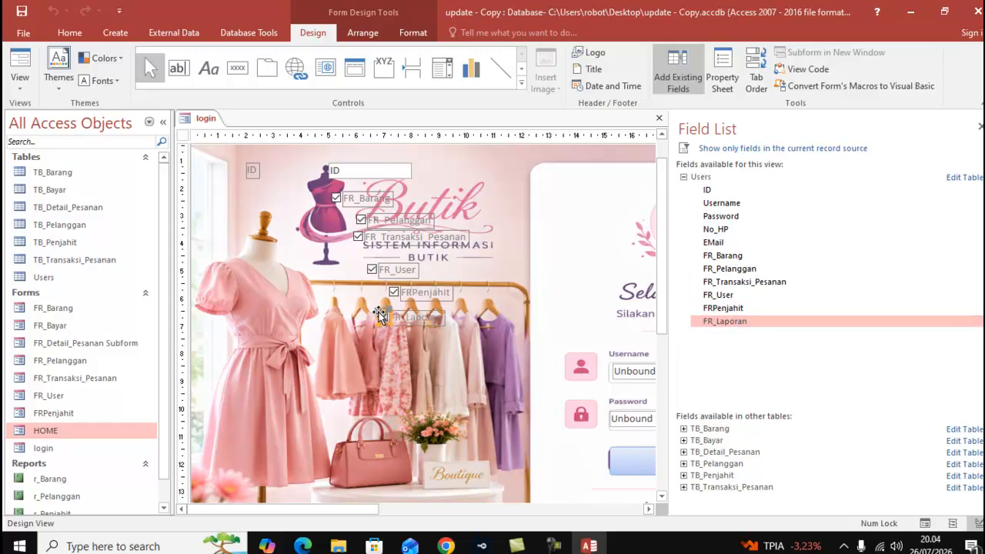
- Line up the FR_Barang, FR_Pelanggan, FR_Transaksi_Pesanan and FR_User check boxes in one left-aligned column directly under the ID field
{"action": "left_click", "coordinate": [348, 199]}
{"action": "left_click", "coordinate": [348, 197]}
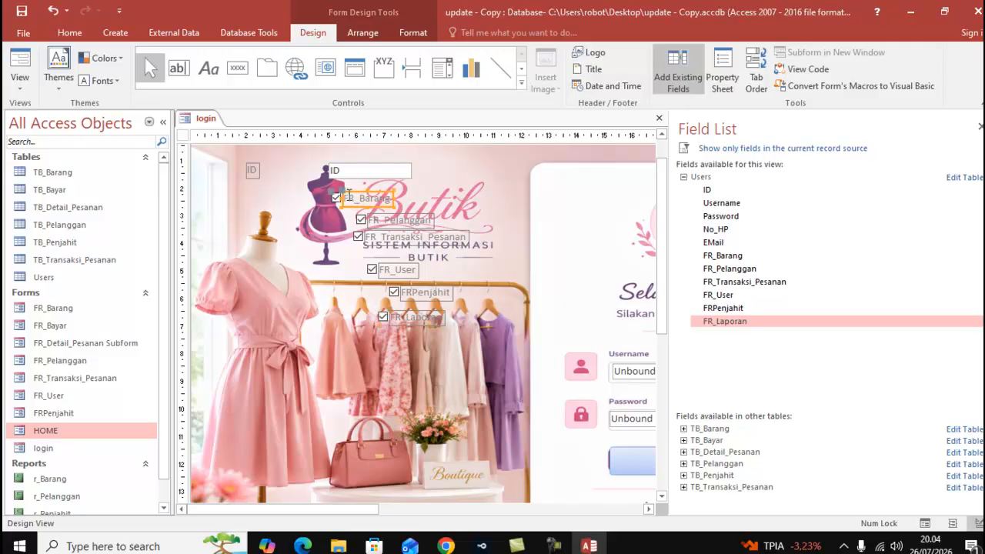
{"action": "left_click_drag", "start_coordinate": [354, 192], "coordinate": [342, 186]}
{"action": "left_click", "coordinate": [391, 219]}
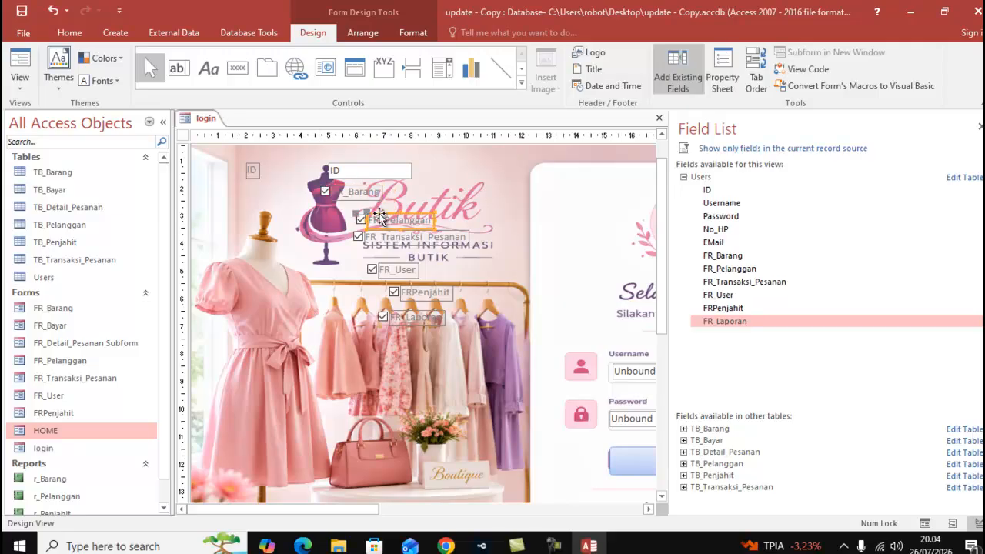
{"action": "left_click_drag", "start_coordinate": [392, 217], "coordinate": [350, 207]}
{"action": "left_click", "coordinate": [397, 238]}
{"action": "left_click_drag", "start_coordinate": [392, 229], "coordinate": [359, 226]}
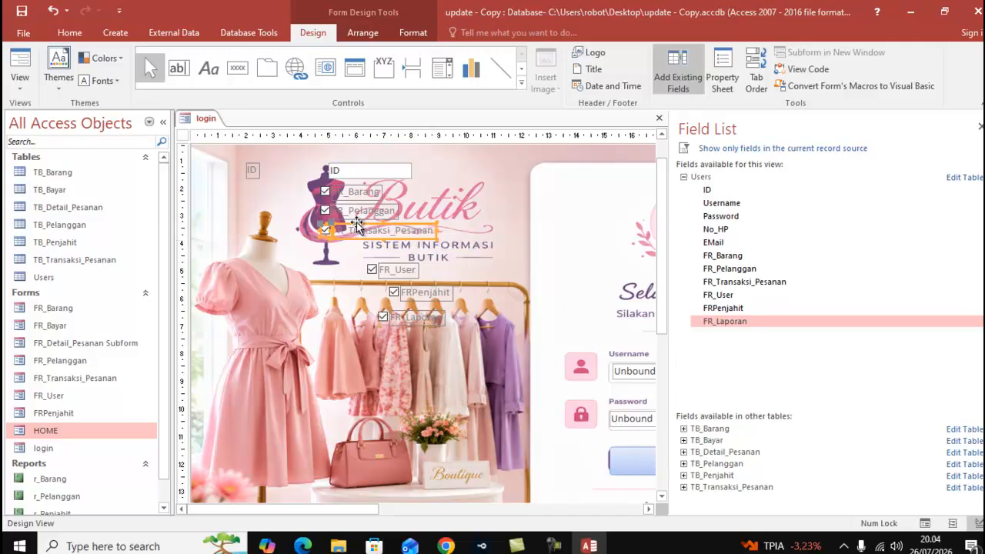
{"action": "left_click", "coordinate": [407, 273]}
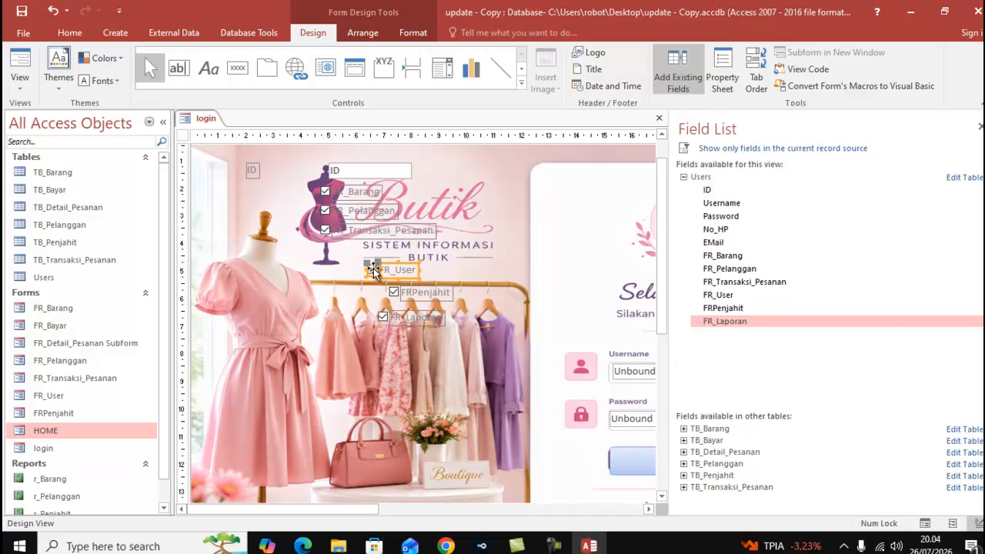
{"action": "left_click_drag", "start_coordinate": [393, 266], "coordinate": [345, 242]}
- Close the field list and move the FRPenjahit and FR_Laporan check boxes into the column below FR_User
{"action": "left_click", "coordinate": [399, 291]}
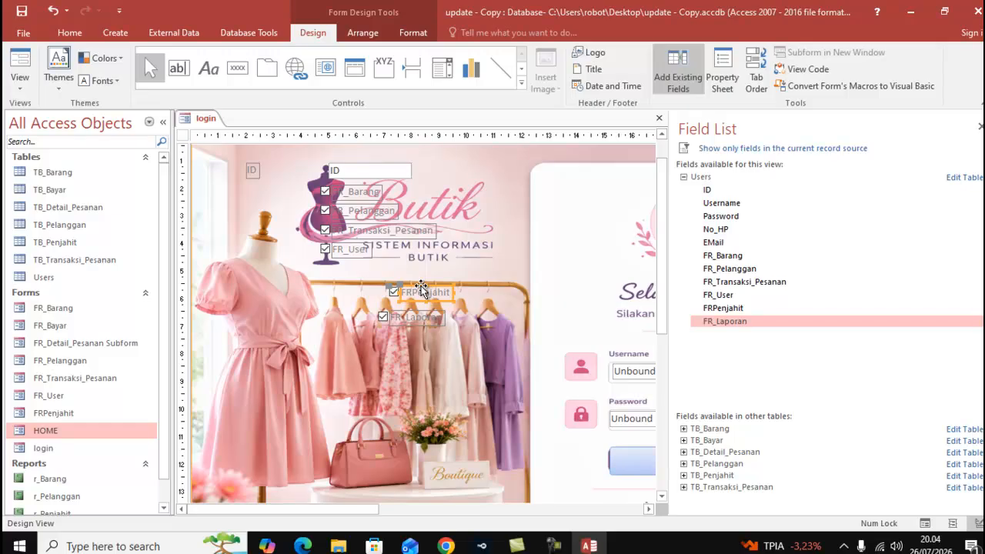
{"action": "left_click", "coordinate": [386, 280]}
{"action": "mouse_move", "coordinate": [359, 276]}
{"action": "left_mouse_down"}
{"action": "mouse_move", "coordinate": [393, 282]}
{"action": "mouse_move", "coordinate": [376, 278]}
{"action": "left_mouse_up"}
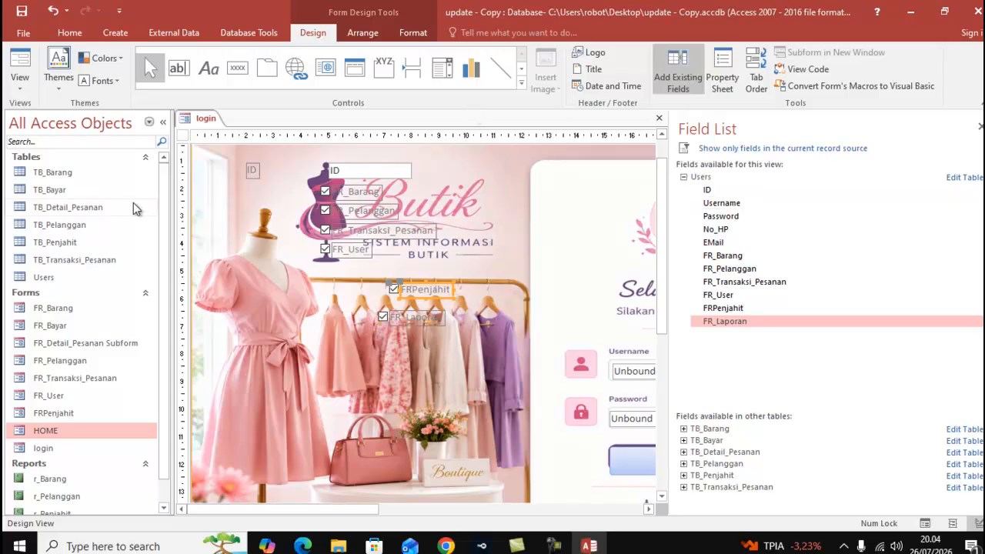
{"action": "left_click_drag", "start_coordinate": [396, 278], "coordinate": [397, 279]}
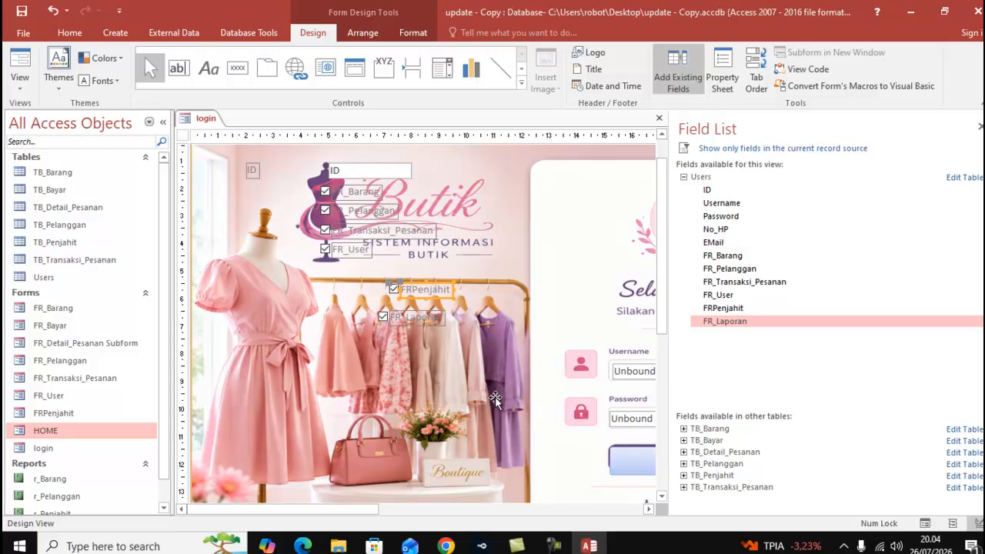
{"action": "left_click", "coordinate": [418, 361]}
{"action": "left_click", "coordinate": [979, 125]}
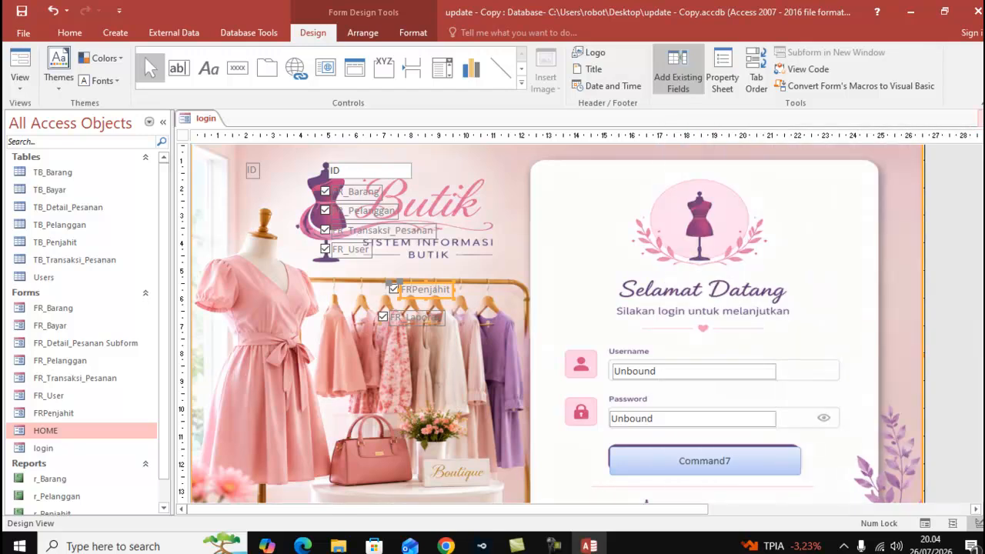
{"action": "left_click", "coordinate": [954, 259]}
{"action": "left_click", "coordinate": [417, 288]}
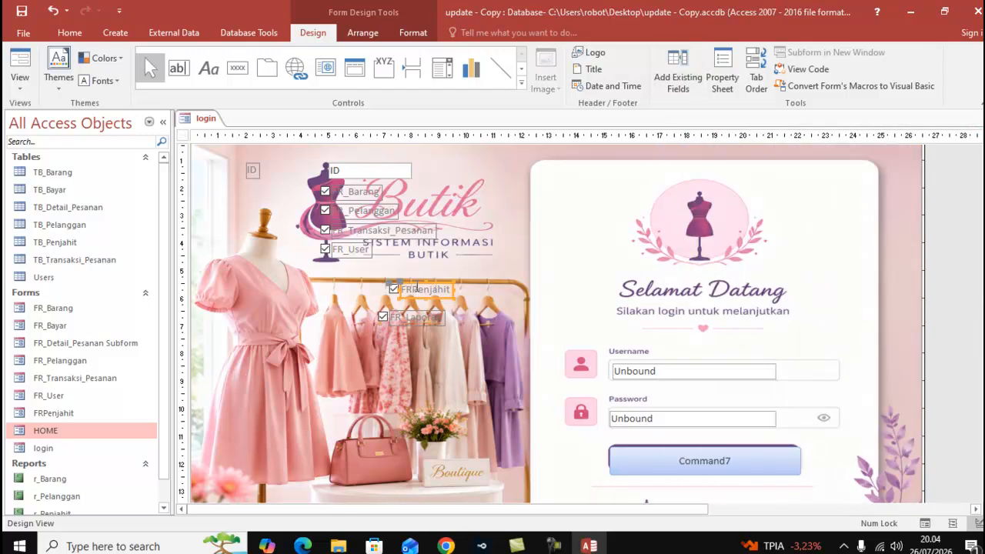
{"action": "left_click_drag", "start_coordinate": [408, 293], "coordinate": [340, 271]}
{"action": "left_click", "coordinate": [384, 318]}
{"action": "left_click_drag", "start_coordinate": [382, 320], "coordinate": [348, 285]}
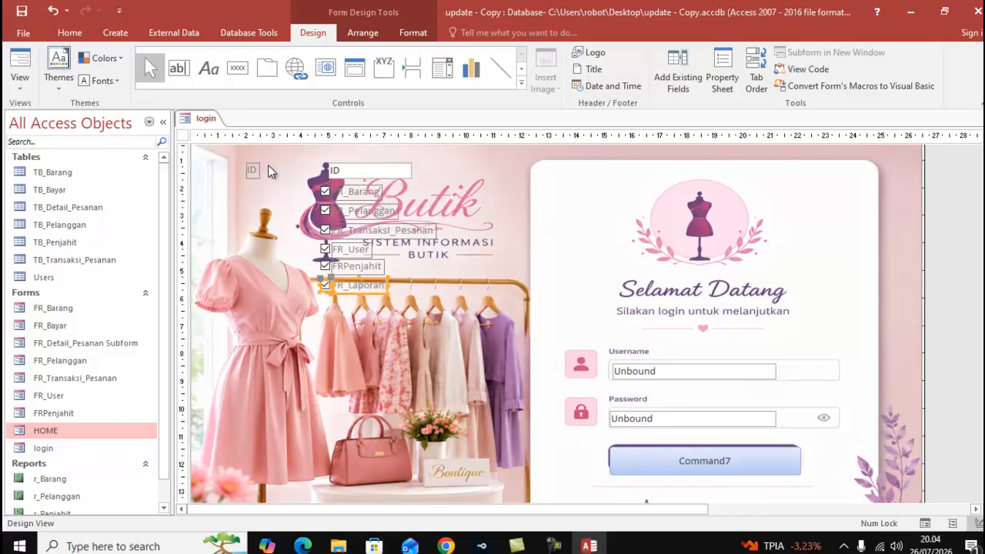
- Add an unbound text box beside the FR_Barang check box, above the pink dress, and delete its attached label
{"action": "left_click", "coordinate": [178, 69]}
{"action": "left_click", "coordinate": [226, 196]}
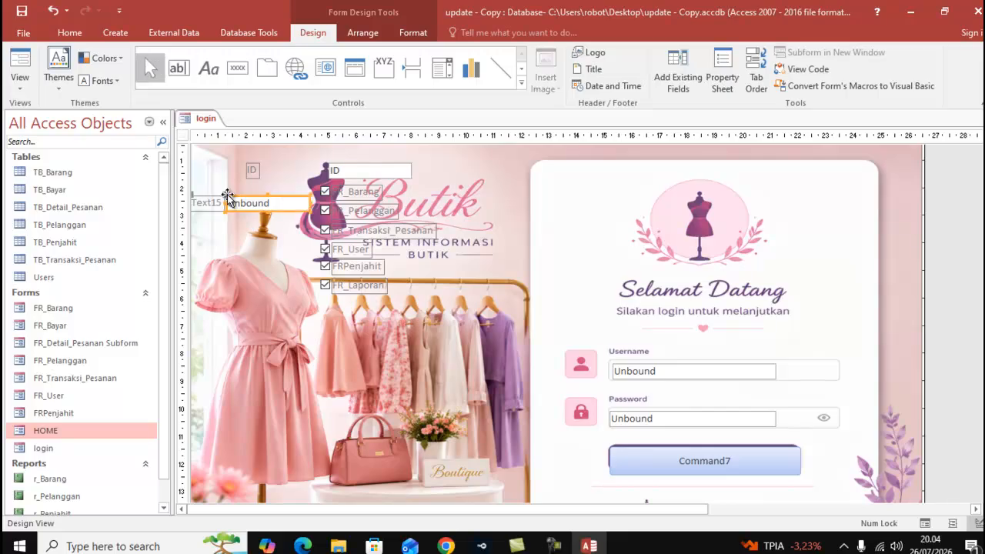
{"action": "left_click", "coordinate": [218, 188]}
{"action": "left_click", "coordinate": [218, 204]}
{"action": "left_click", "coordinate": [965, 237]}
{"action": "left_click", "coordinate": [204, 204]}
{"action": "key", "text": "Delete"}
- Try to name the new unbound text box "id", save the login form and close the control properties
{"action": "right_click", "coordinate": [263, 206]}
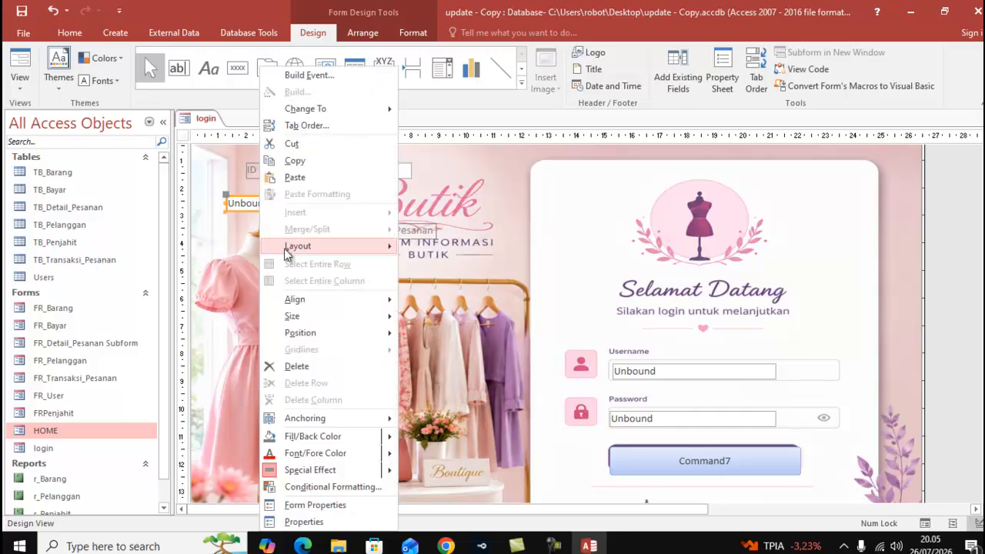
{"action": "left_click", "coordinate": [308, 521]}
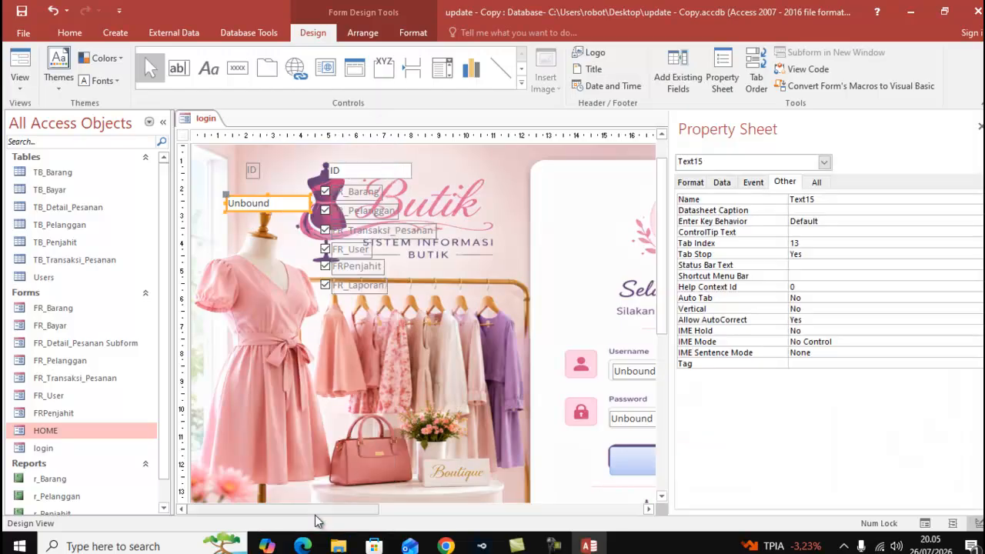
{"action": "double_click", "coordinate": [819, 201]}
{"action": "type", "text": "id"}
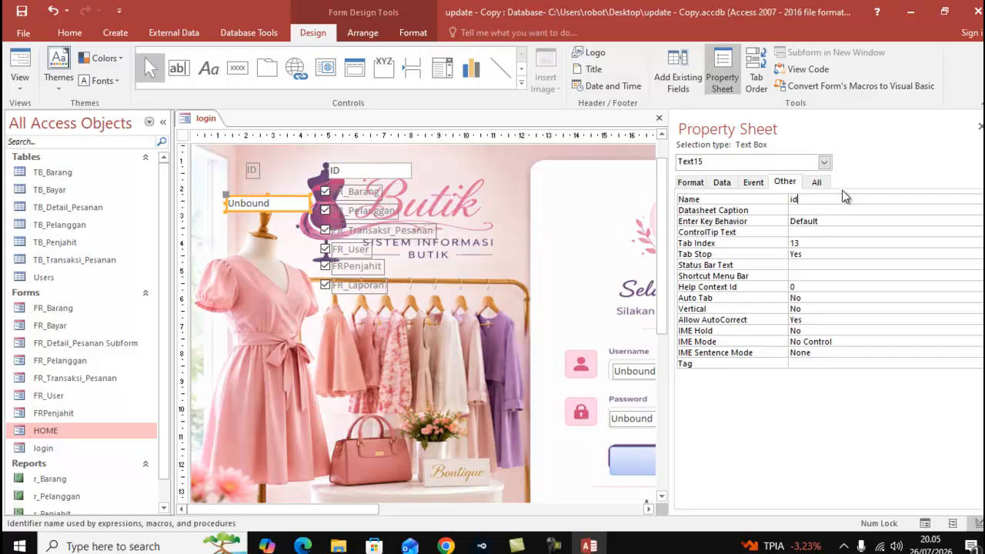
{"action": "right_click", "coordinate": [215, 120]}
{"action": "left_click", "coordinate": [221, 131]}
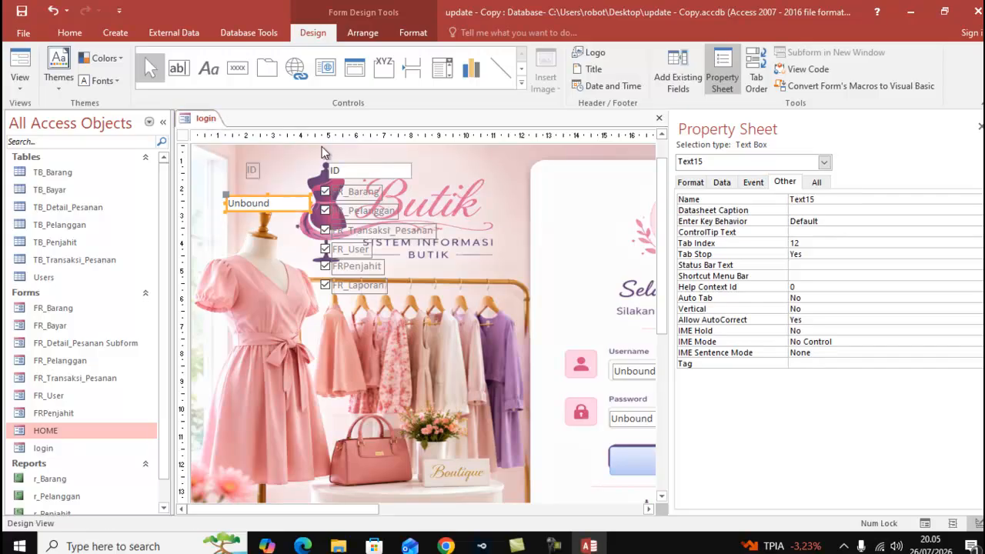
{"action": "left_click", "coordinate": [979, 126]}
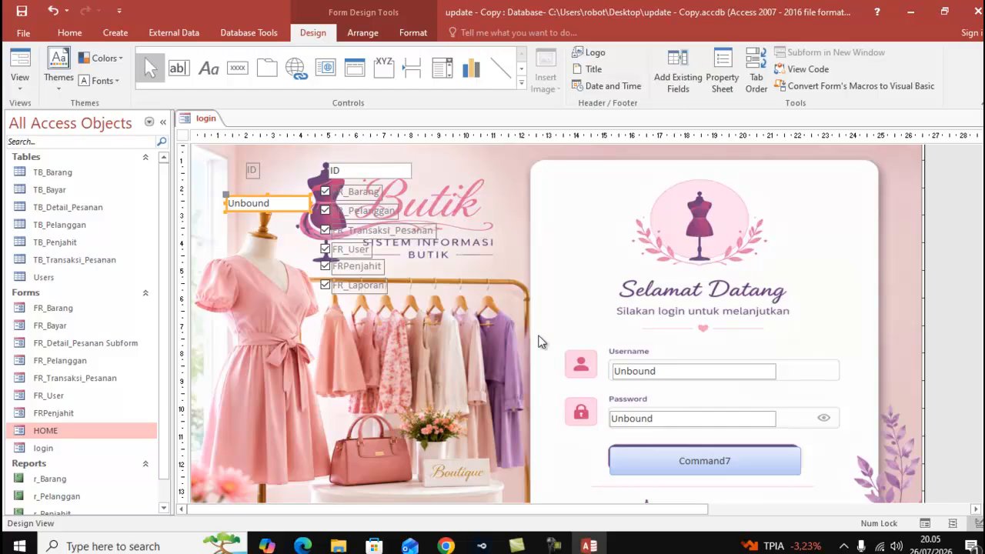
- Create a VBA procedure for the On Click event of the Command7 button below the Password box
{"action": "scroll", "coordinate": [760, 345], "scroll_direction": "down", "scroll_amount": 2}
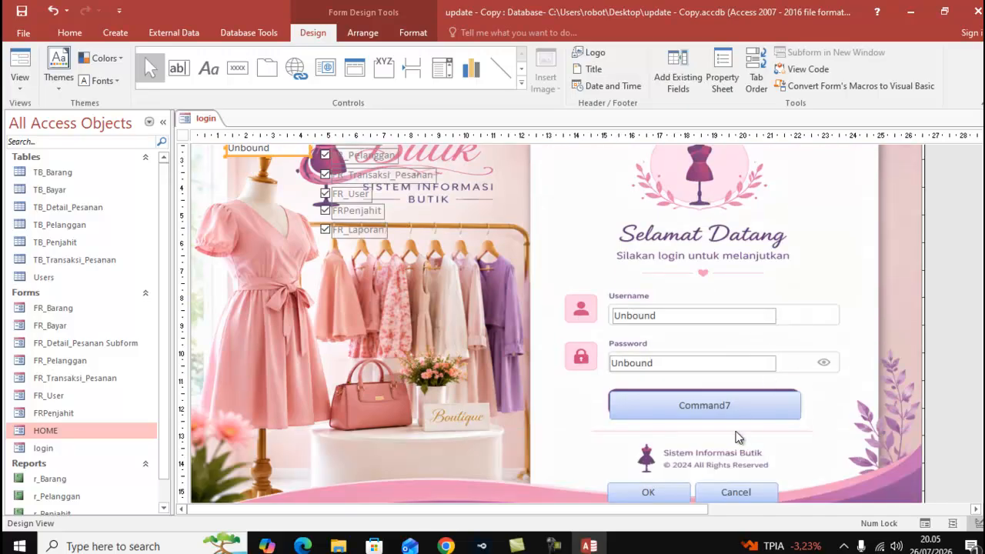
{"action": "left_click", "coordinate": [733, 408]}
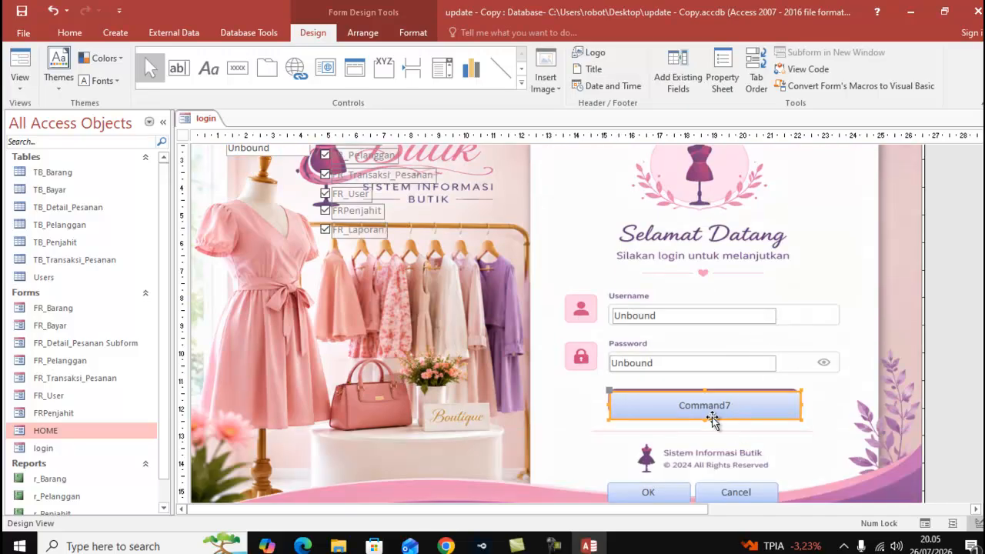
{"action": "right_click", "coordinate": [711, 417]}
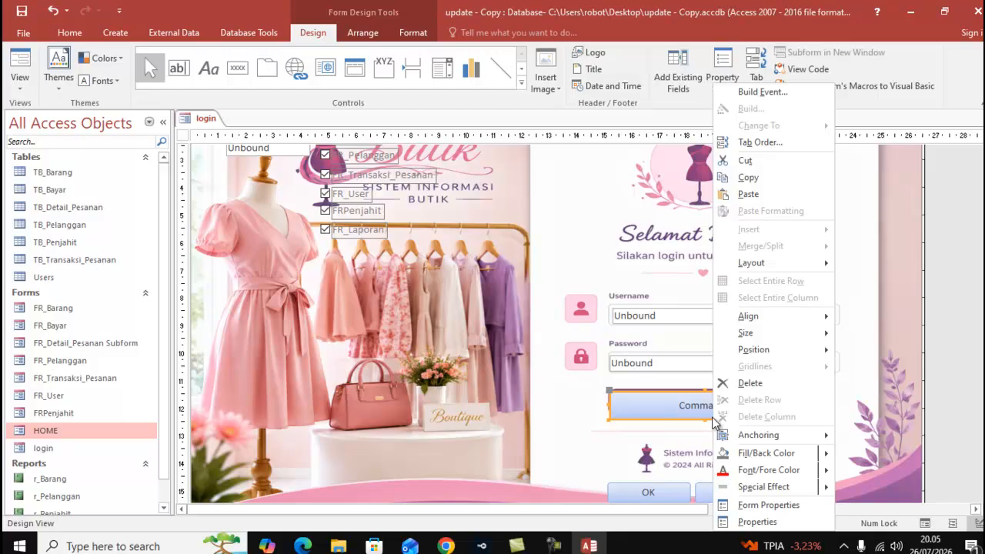
{"action": "left_click", "coordinate": [755, 521]}
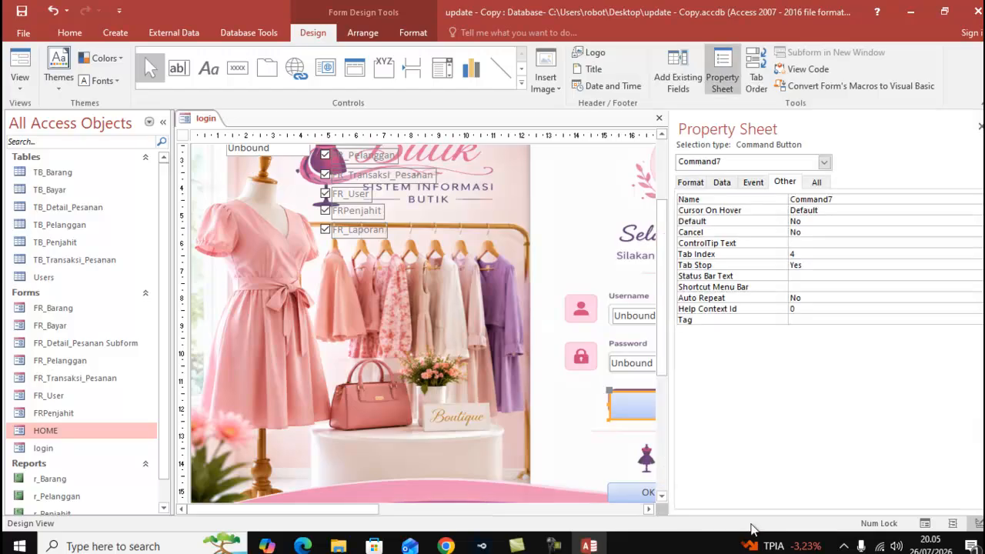
{"action": "left_click", "coordinate": [759, 186]}
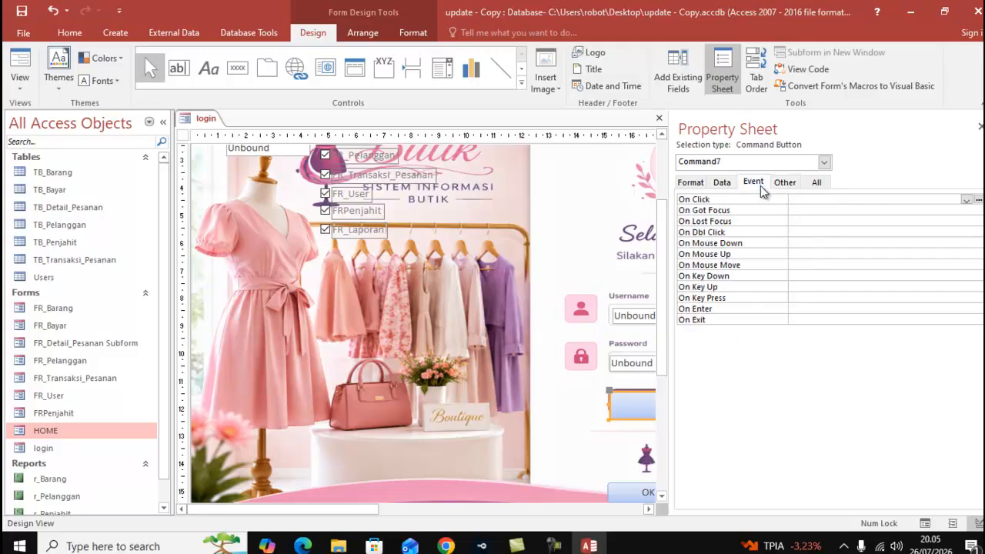
{"action": "left_click", "coordinate": [978, 199]}
{"action": "left_click", "coordinate": [457, 159]}
{"action": "left_click", "coordinate": [490, 295]}
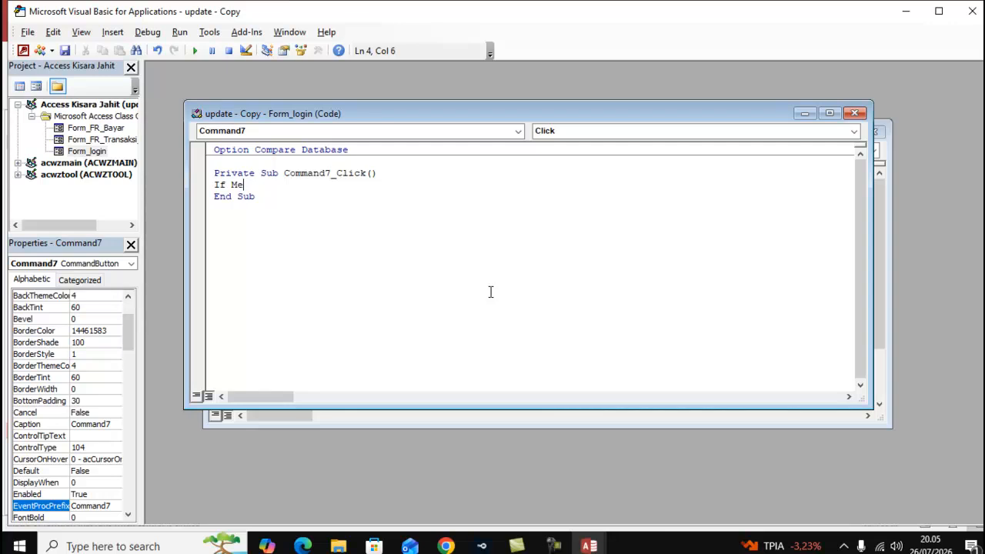
- Start the click procedure with the line If Me.Password = DLookup("password", "user", " username = '" & Me.Usermname & "'") Then
{"action": "type", "text": ".password = Dlookup(\"password"}
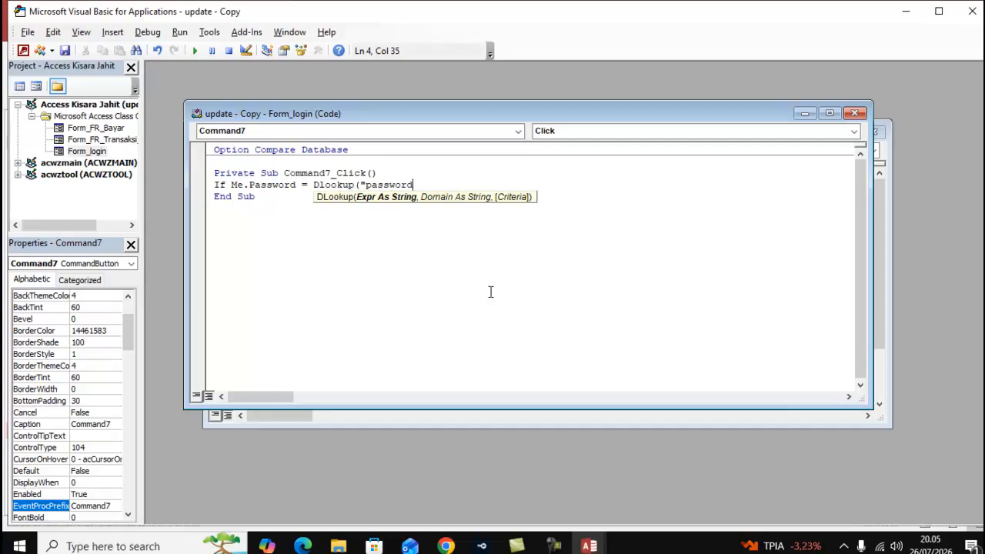
{"action": "type", "text": "\", "}
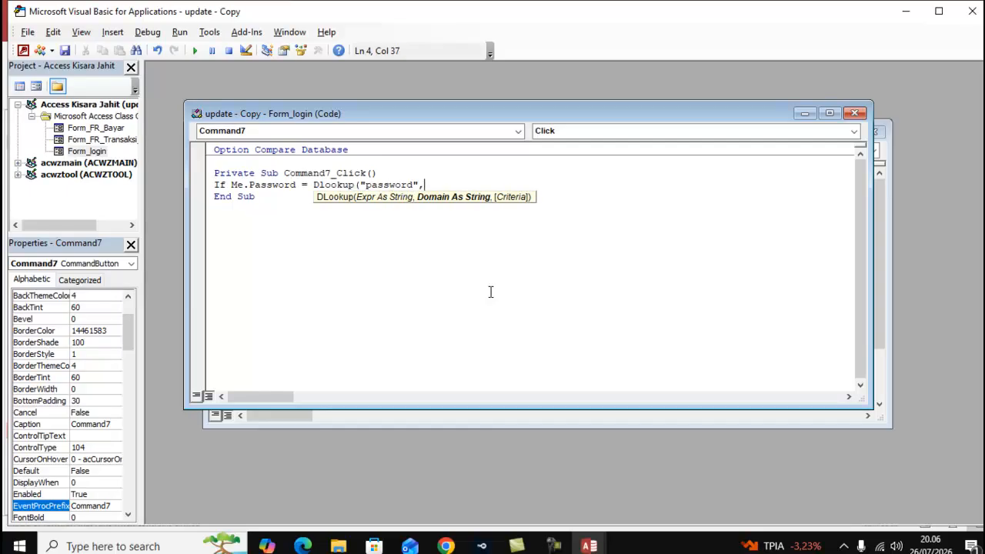
{"action": "type", "text": "user\", \" username"}
{"action": "type", "text": "= '\" "}
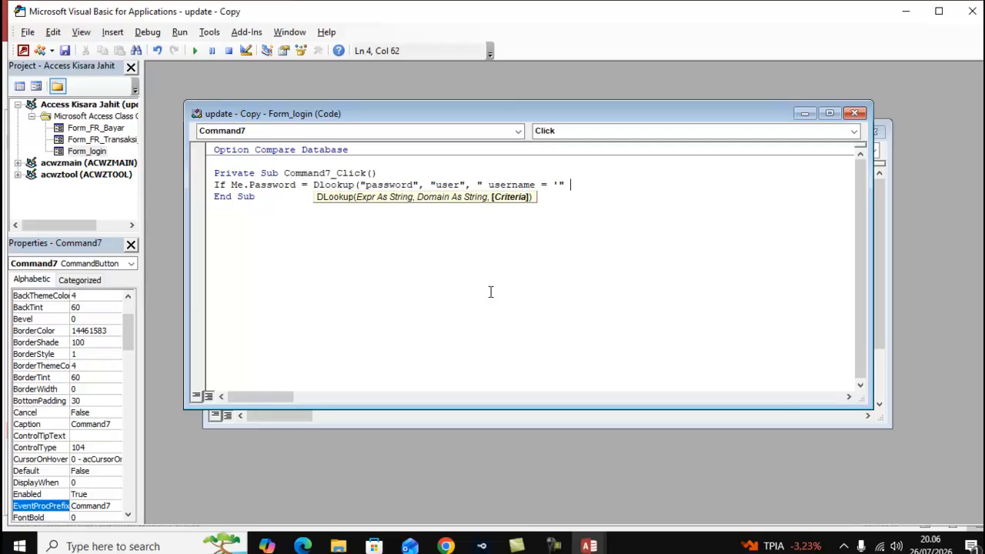
{"action": "type", "text": "& Me.I"}
{"action": "key", "text": "BackSpace"}
{"action": "type", "text": "Usermna,e"}
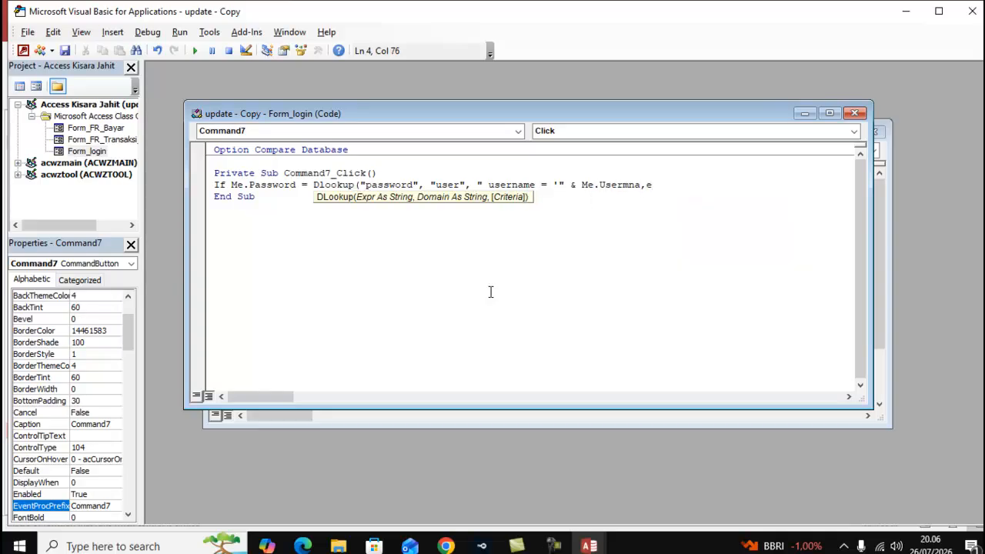
{"action": "key", "text": "BackSpace"}
{"action": "key", "text": "BackSpace"}
{"action": "type", "text": "me & \"'\")"}
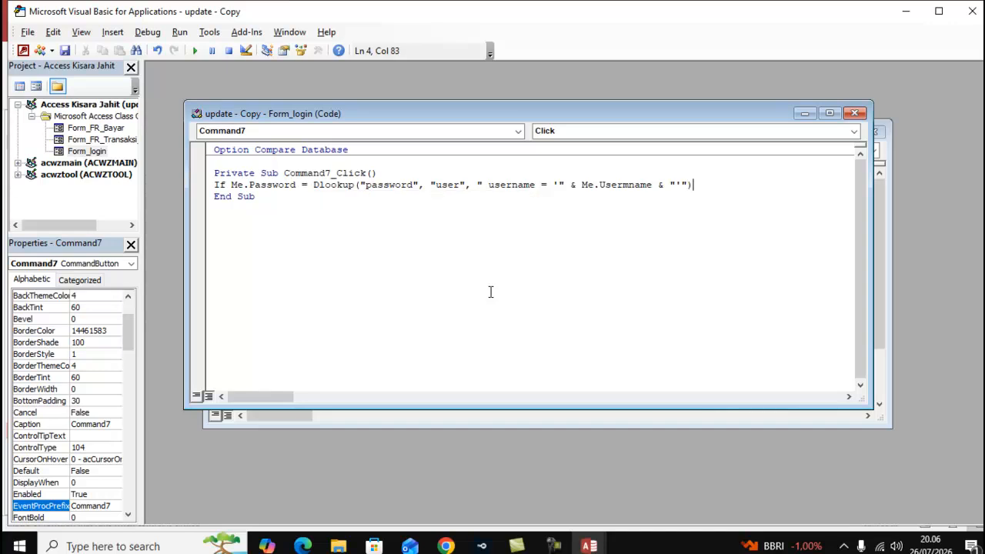
{"action": "type", "text": " Then"}
{"action": "key", "text": "Return"}
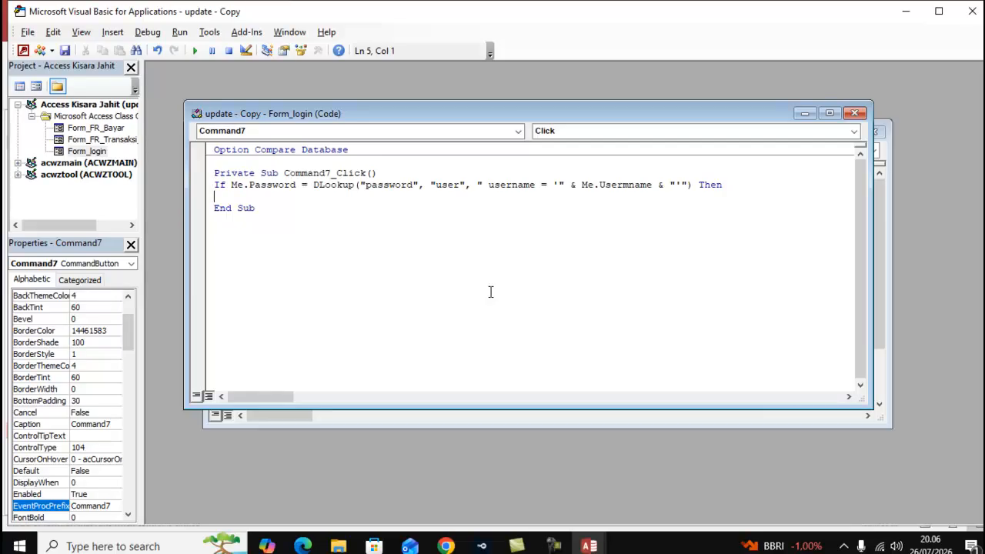
- Add the line Me.ID = DLookup("id", "users", " Username = '" & Me.Username & "'") below the If condition
{"action": "type", "text": "Me.Id"}
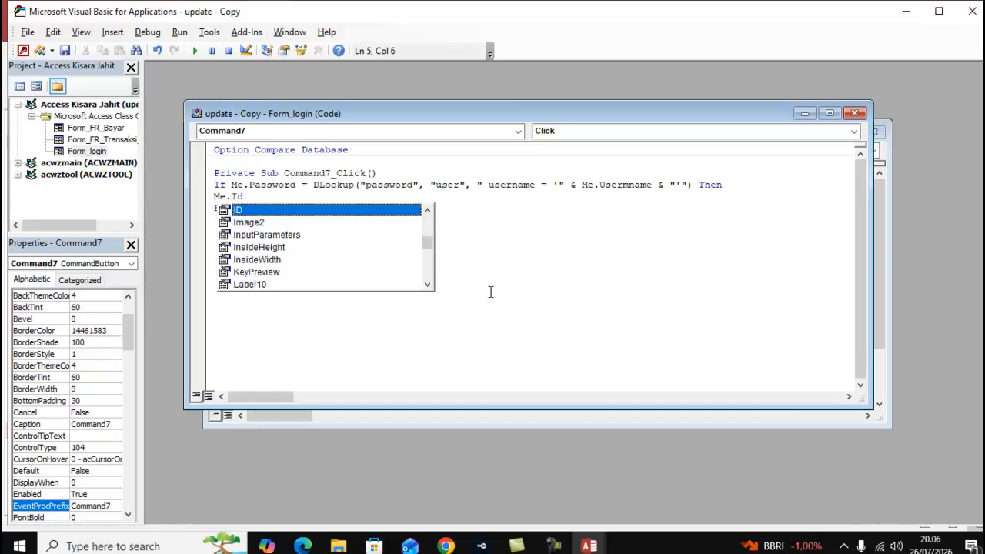
{"action": "type", "text": " = Dlookup"}
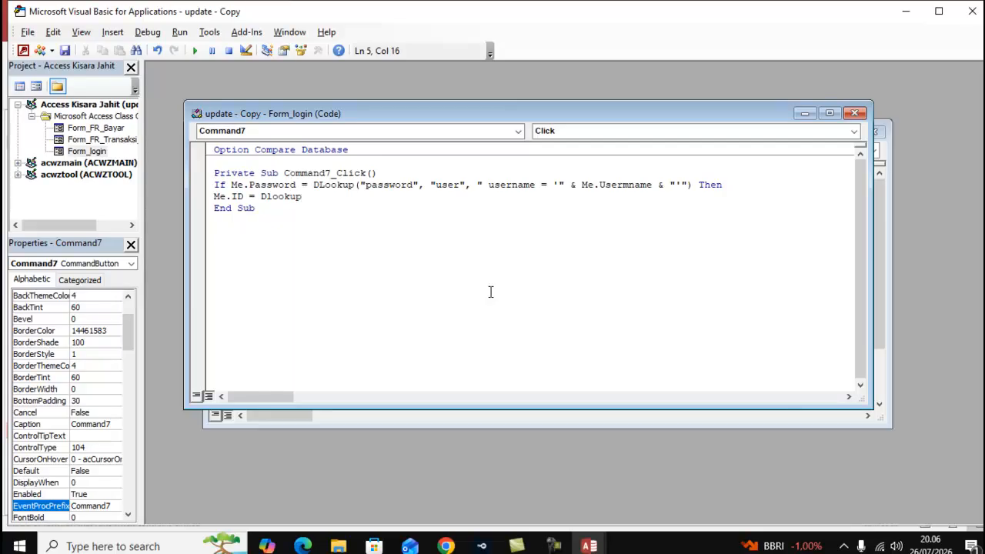
{"action": "type", "text": "("}
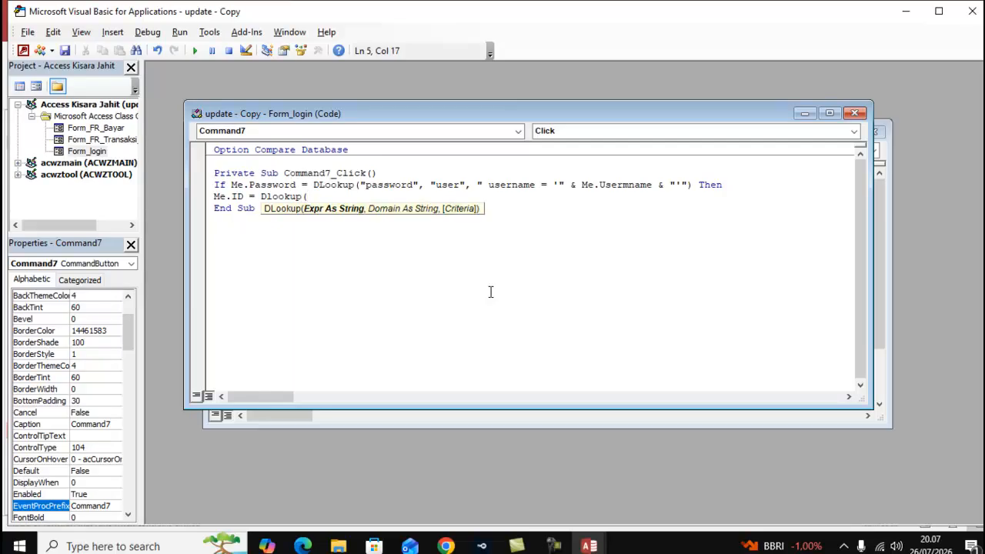
{"action": "type", "text": "\"id\", \"user"}
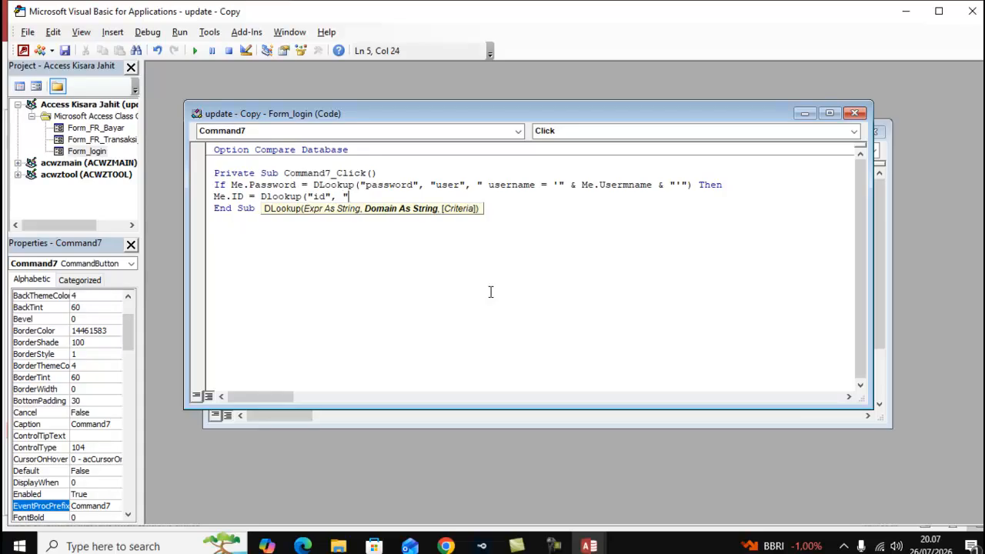
{"action": "type", "text": "s\","}
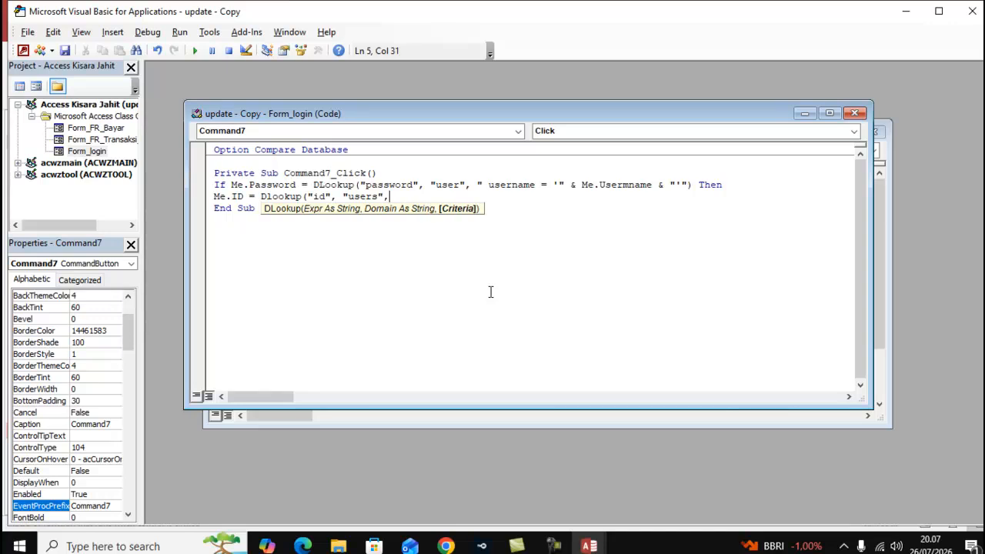
{"action": "type", "text": " \" Username = '\" & Me."}
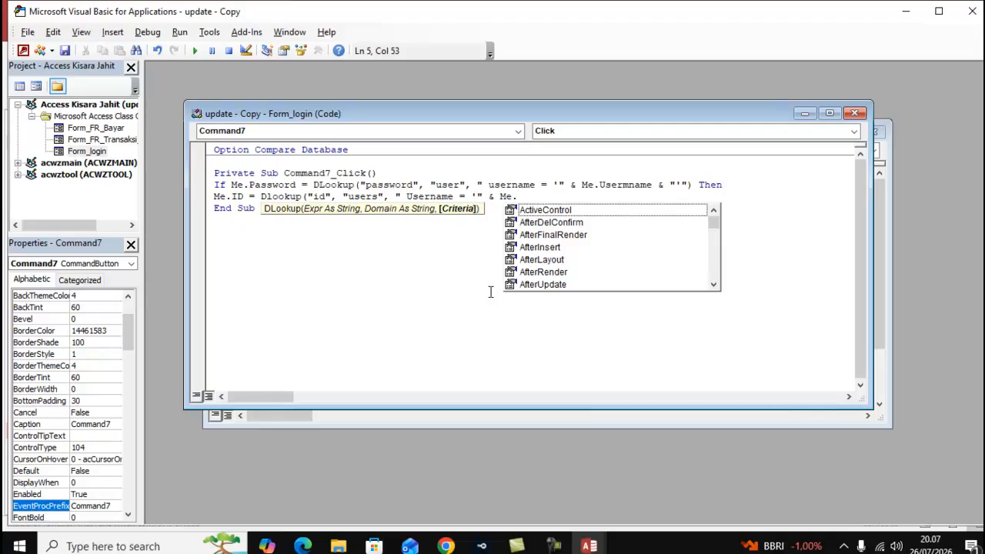
{"action": "type", "text": "User"}
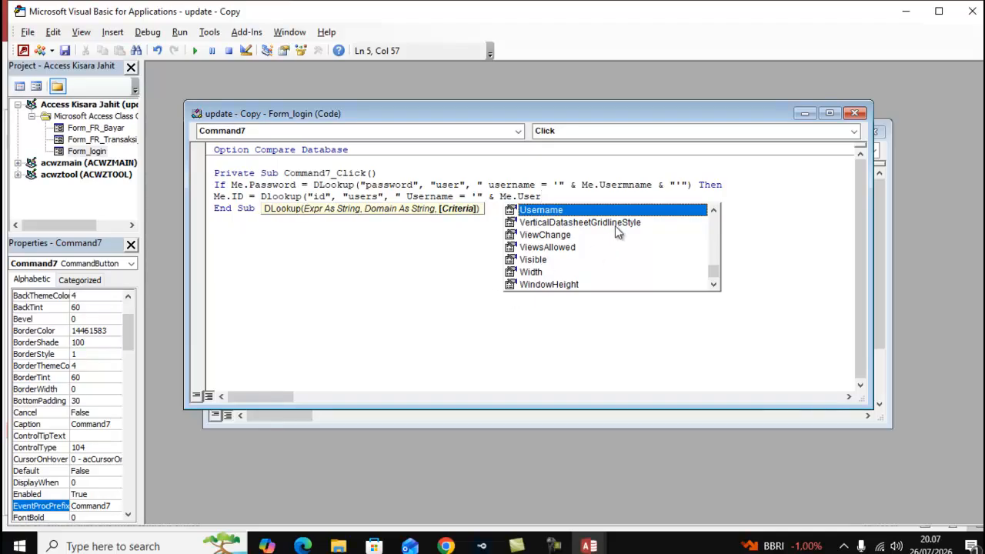
{"action": "double_click", "coordinate": [604, 212]}
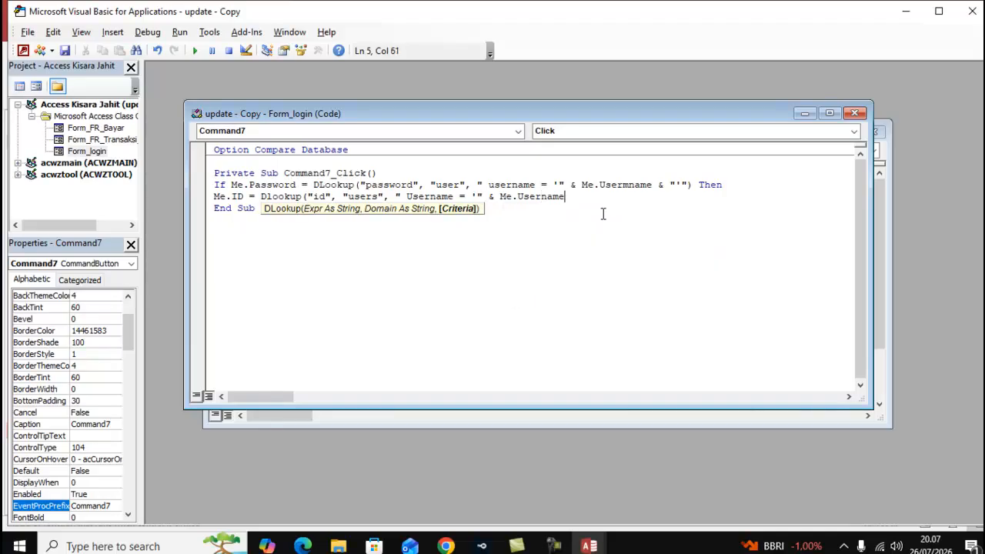
{"action": "key", "text": "Return"}
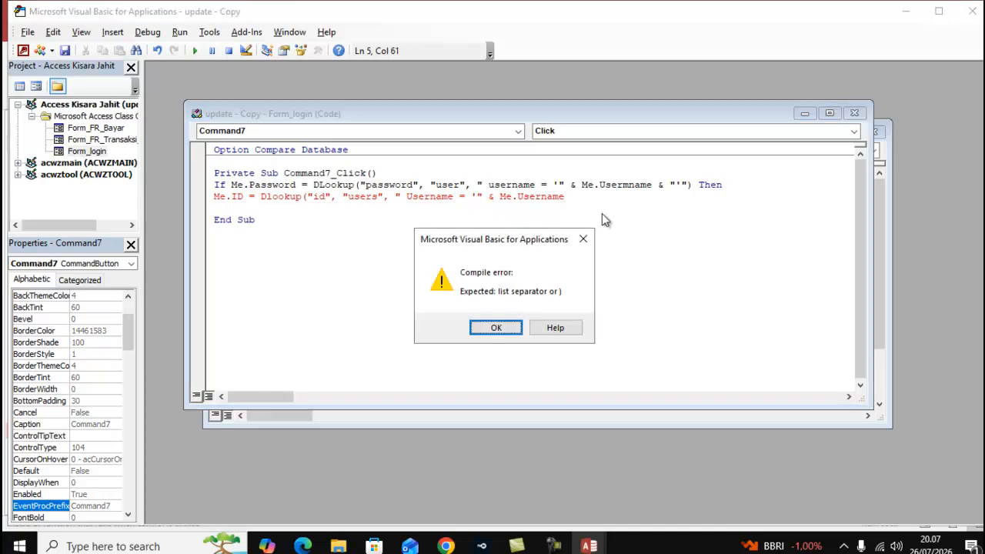
{"action": "left_click", "coordinate": [496, 328]}
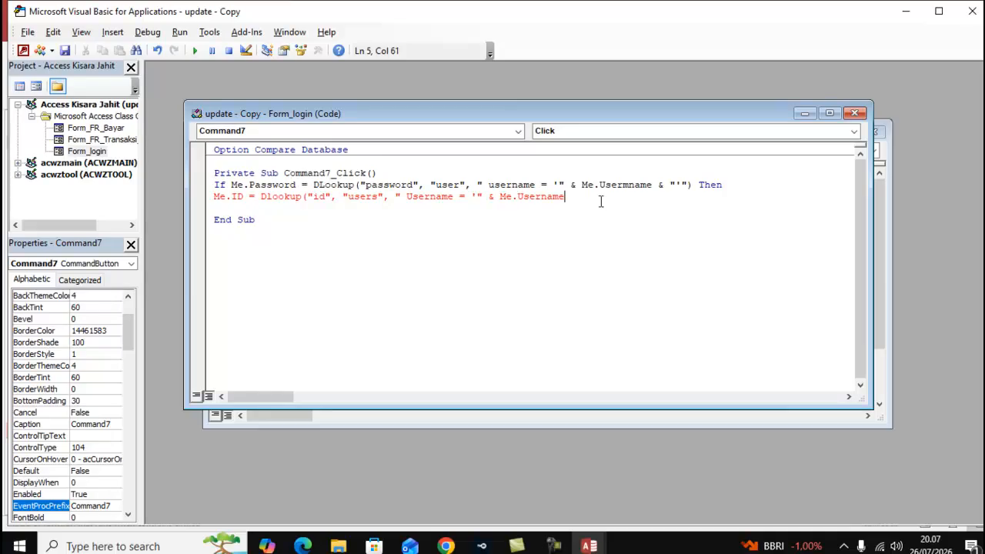
{"action": "type", "text": "&"}
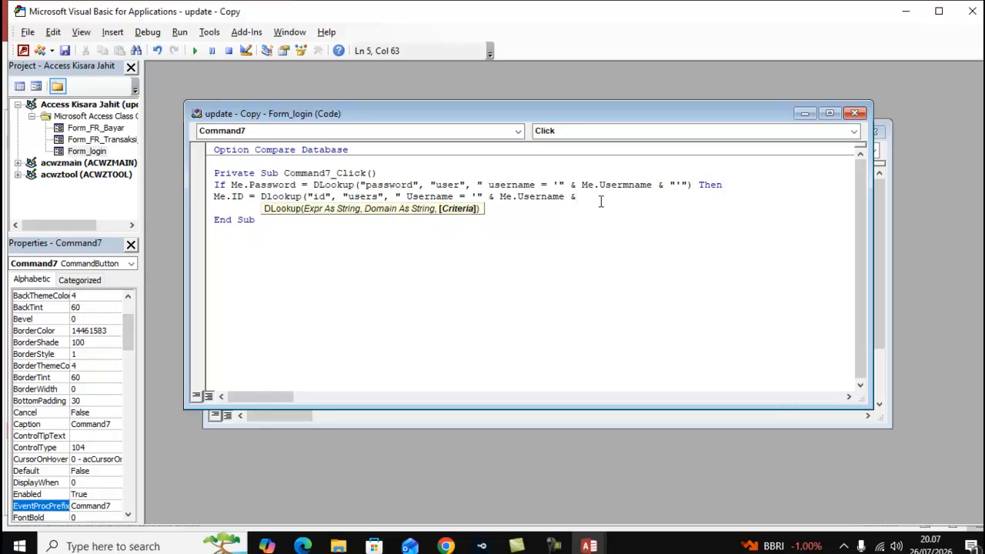
{"action": "type", "text": " \"'\")"}
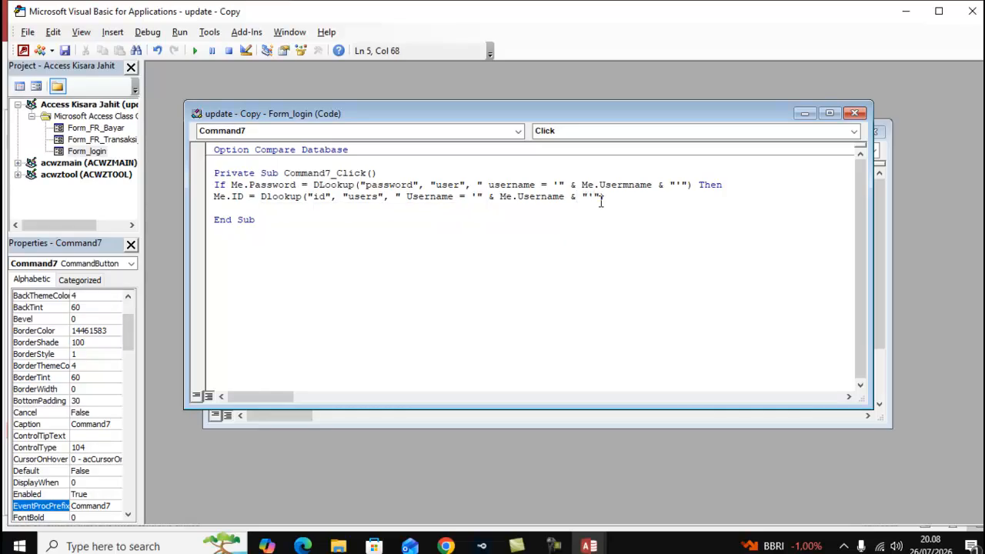
{"action": "key", "text": "Return"}
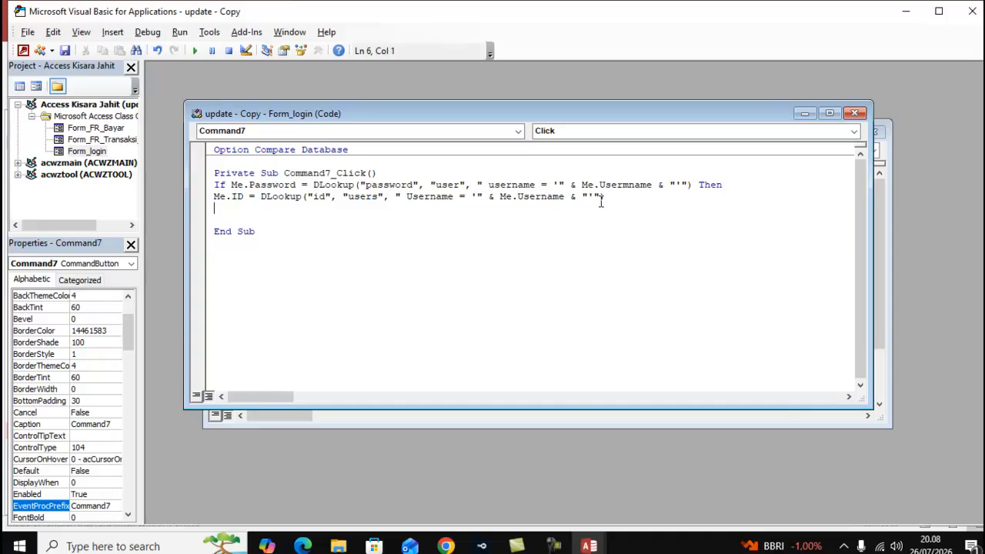
- Add the line DoCmd.SearchForRecord , , acFirst, "id =" & Me.ID & "" below the ID lookup
{"action": "type", "text": "DoCmd.Search"}
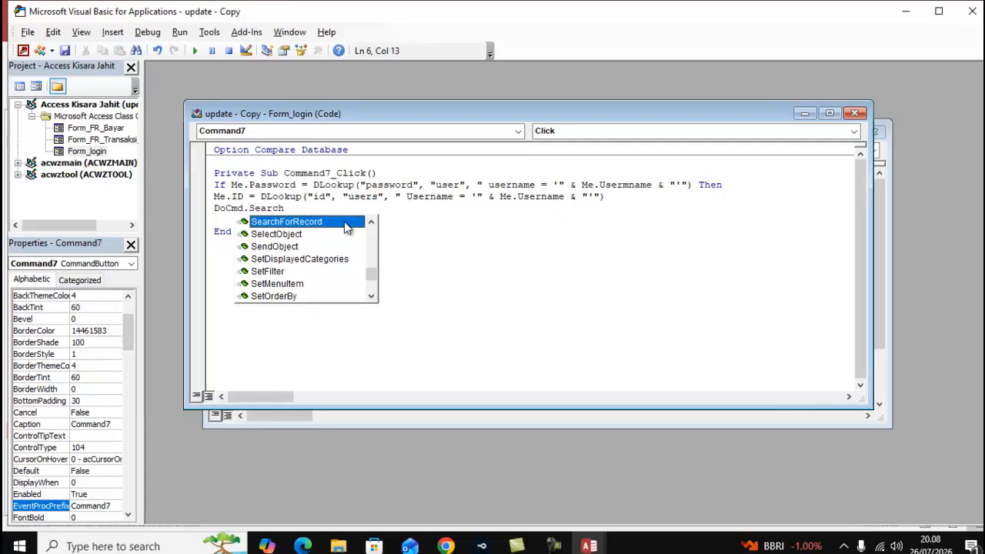
{"action": "double_click", "coordinate": [345, 223]}
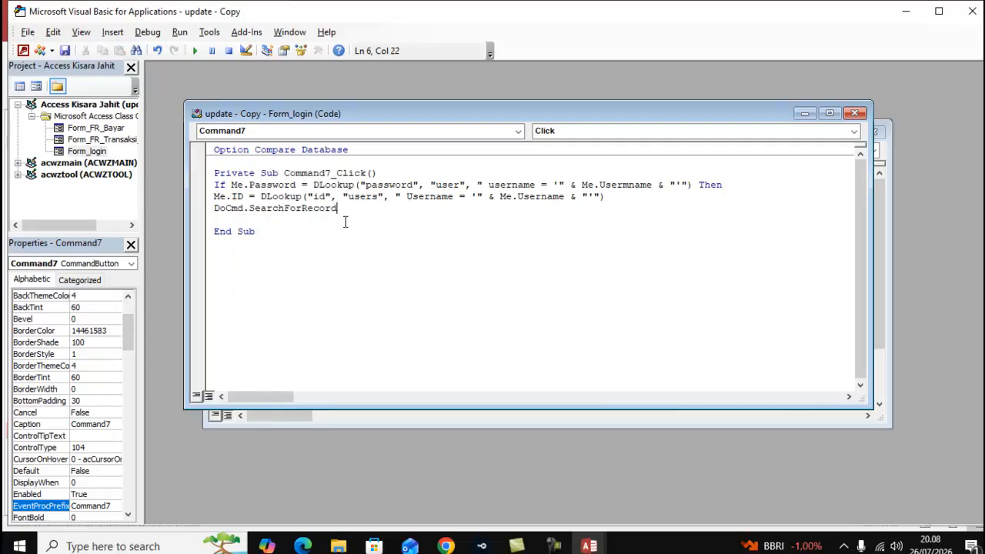
{"action": "type", "text": ", "}
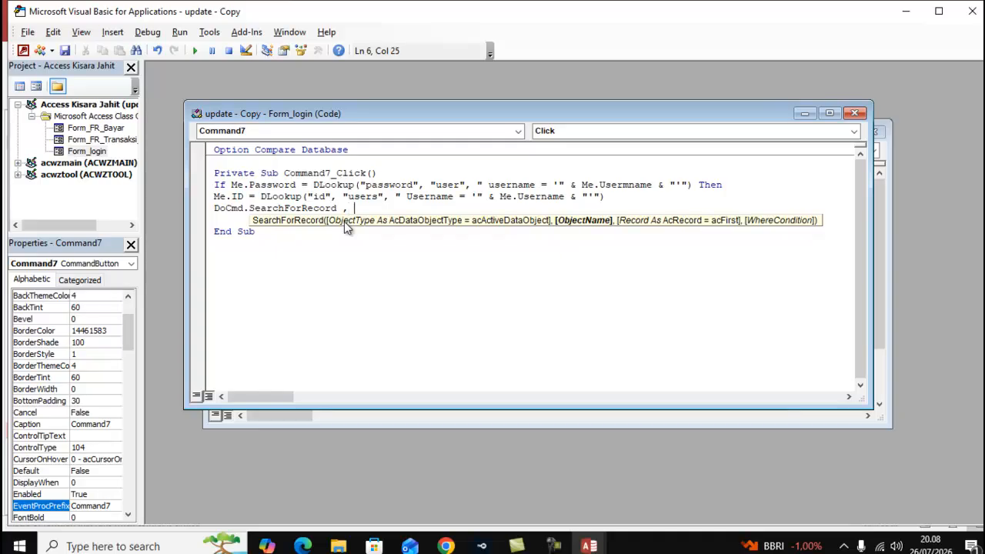
{"action": "type", "text": ", ac"}
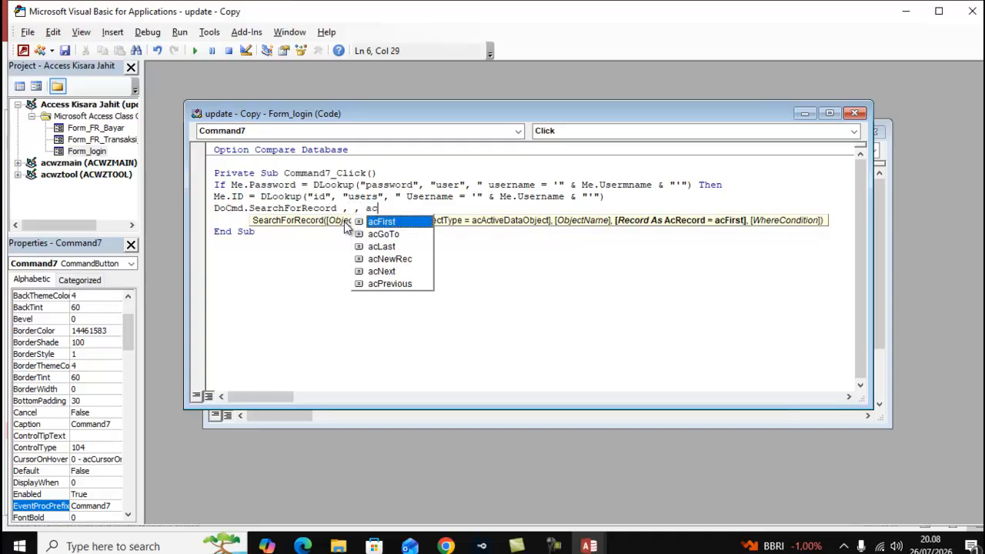
{"action": "double_click", "coordinate": [406, 225]}
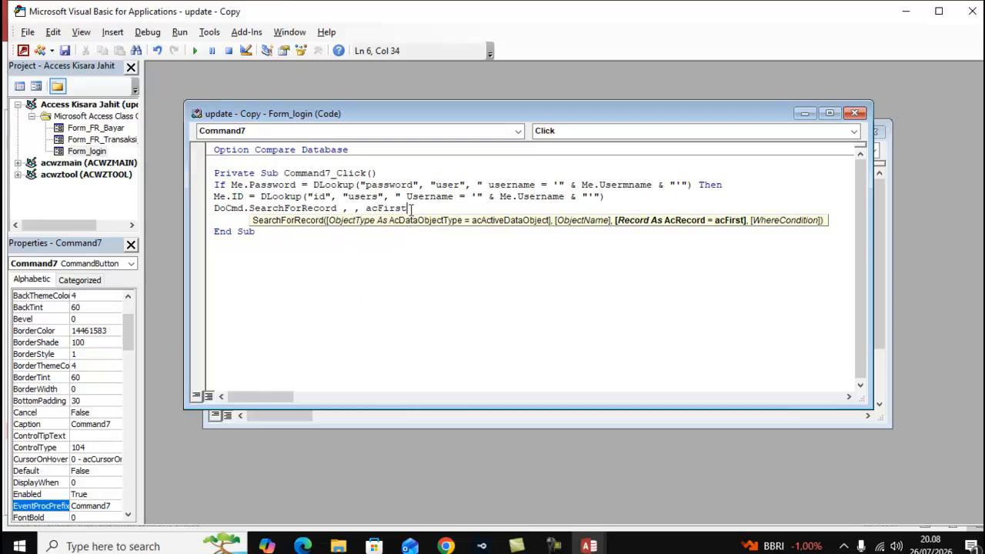
{"action": "type", "text": ", "}
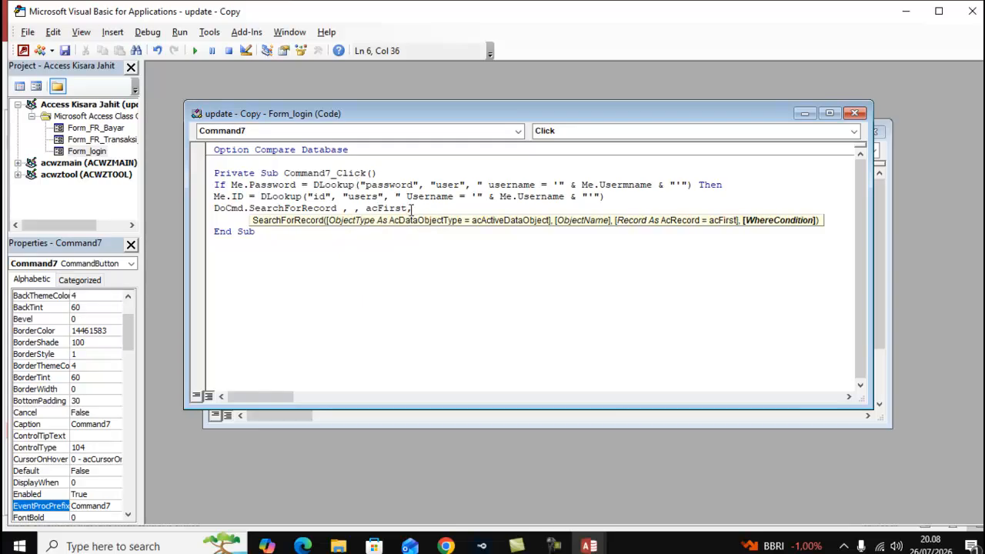
{"action": "type", "text": "\"id =\" & Me.Id"}
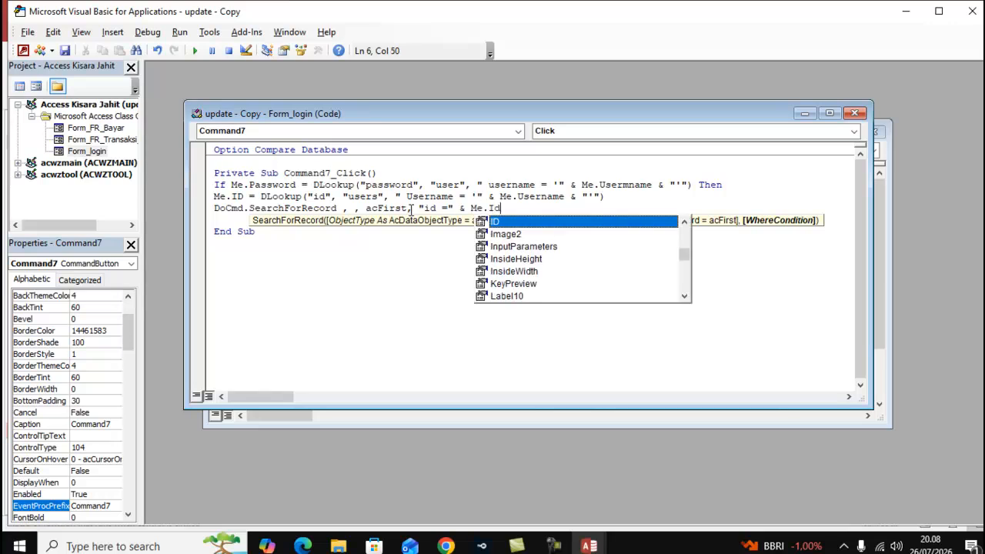
{"action": "type", "text": " &"}
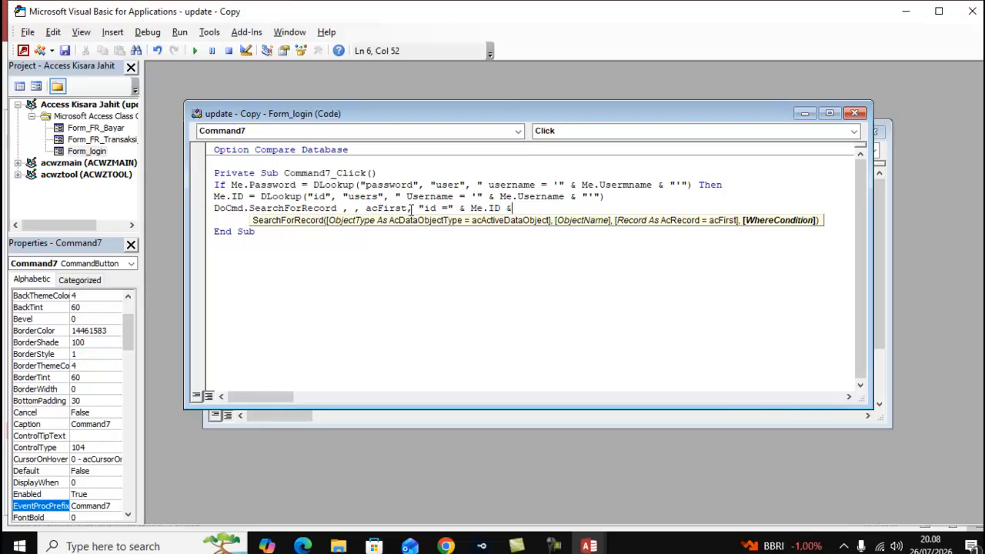
{"action": "type", "text": " \"\""}
{"action": "key", "text": "Return"}
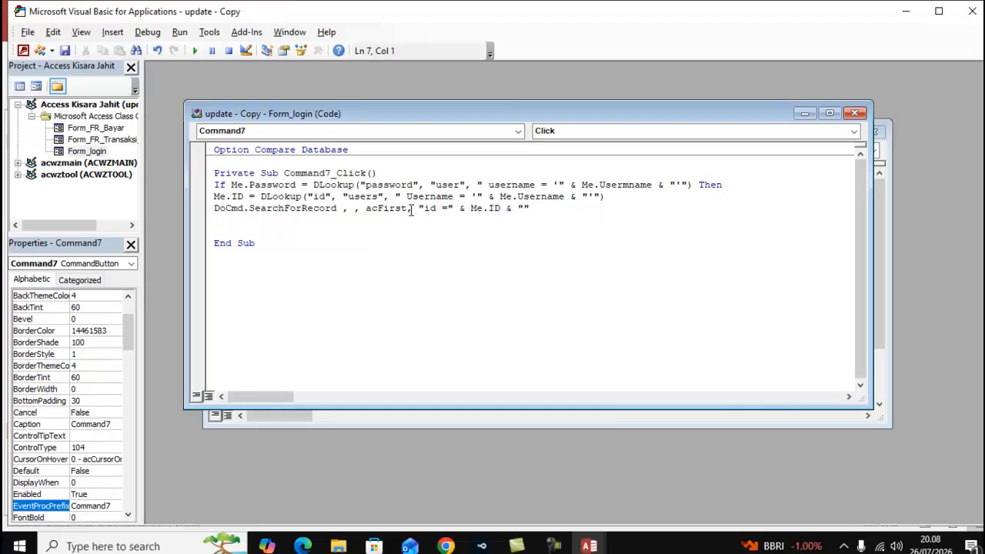
- Add the line DoCmd.OpenForm "Home" below the record search
{"action": "type", "text": "Do"}
{"action": "type", "text": "Cmd.openform"}
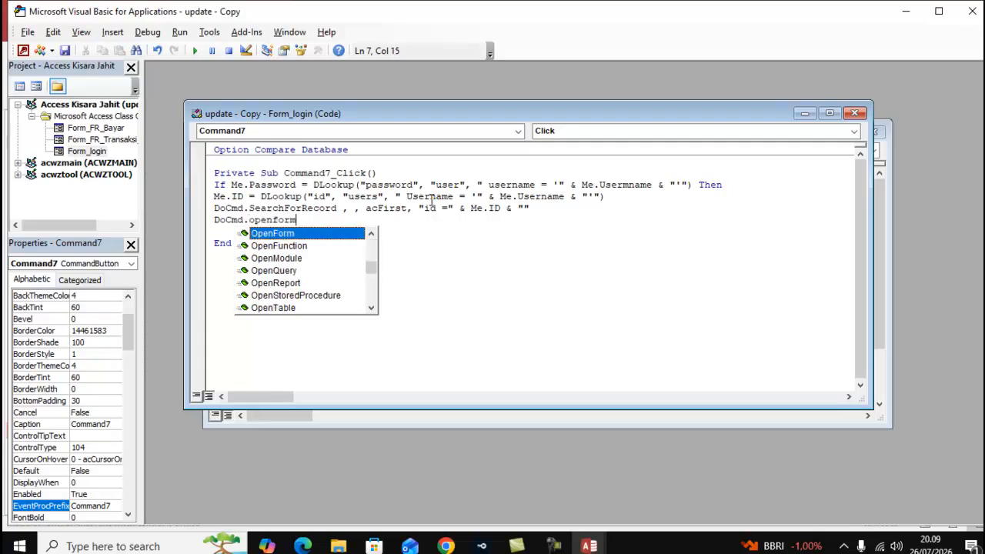
{"action": "double_click", "coordinate": [326, 235]}
{"action": "type", "text": "\""}
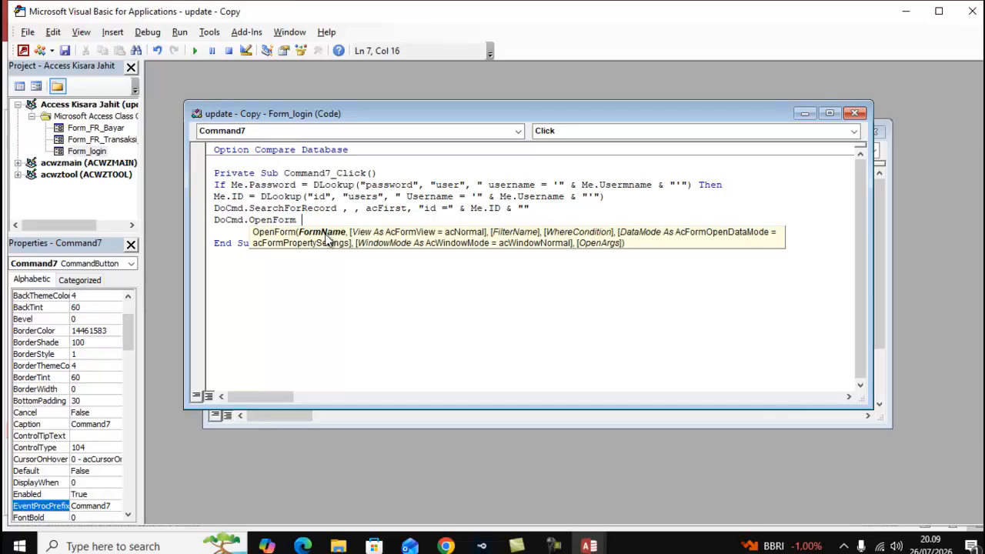
{"action": "type", "text": "HJ"}
{"action": "type", "text": "o"}
{"action": "key", "text": "BackSpace"}
{"action": "key", "text": "BackSpace"}
{"action": "type", "text": "ome\""}
{"action": "key", "text": "Return"}
- Hide the login form after opening Home by adding the line Me.Visible = False
{"action": "type", "text": "M"}
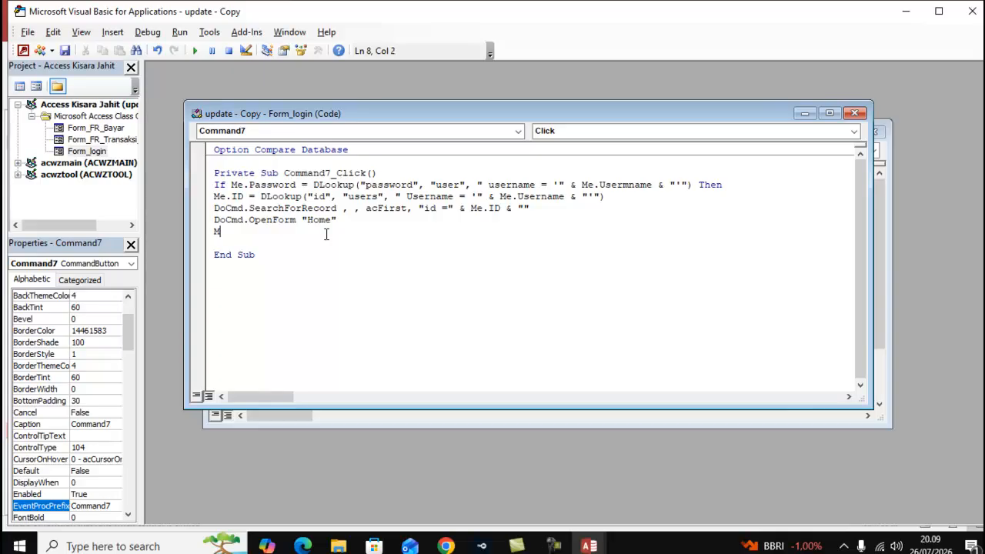
{"action": "type", "text": "e.Visible"}
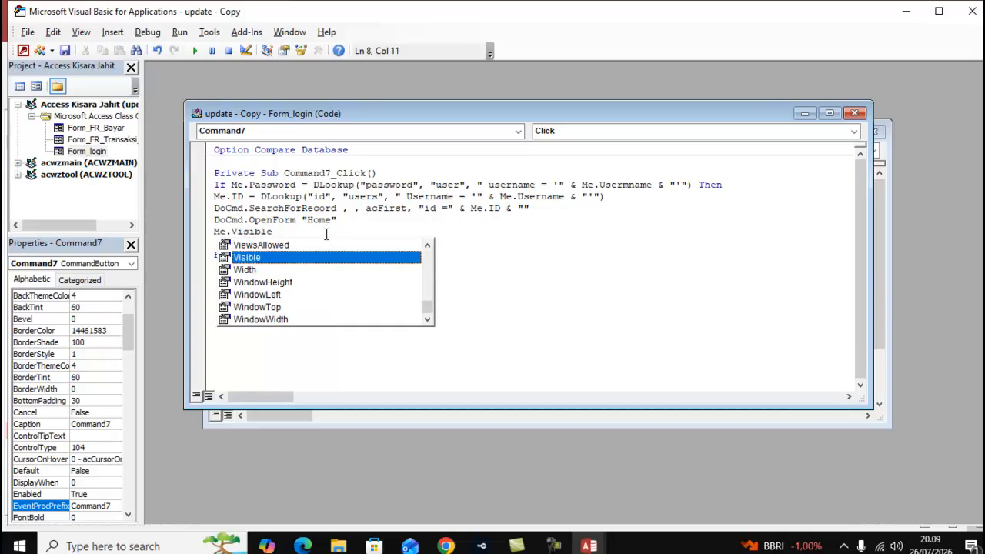
{"action": "type", "text": " = False"}
{"action": "key", "text": "Return"}
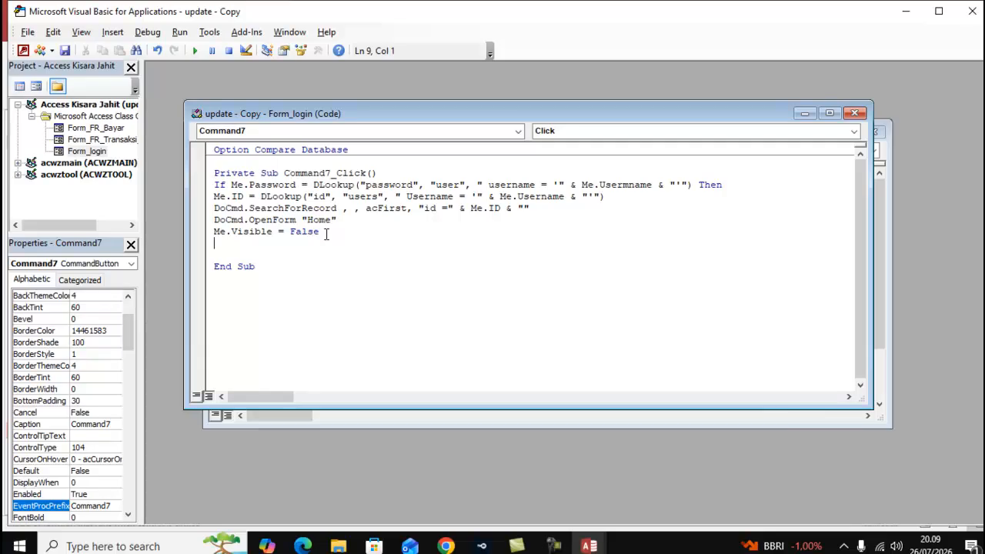
- Add an Else branch with MsgBox "Username dan Password Salah/Kosong" and close the block with End If
{"action": "type", "text": "Else"}
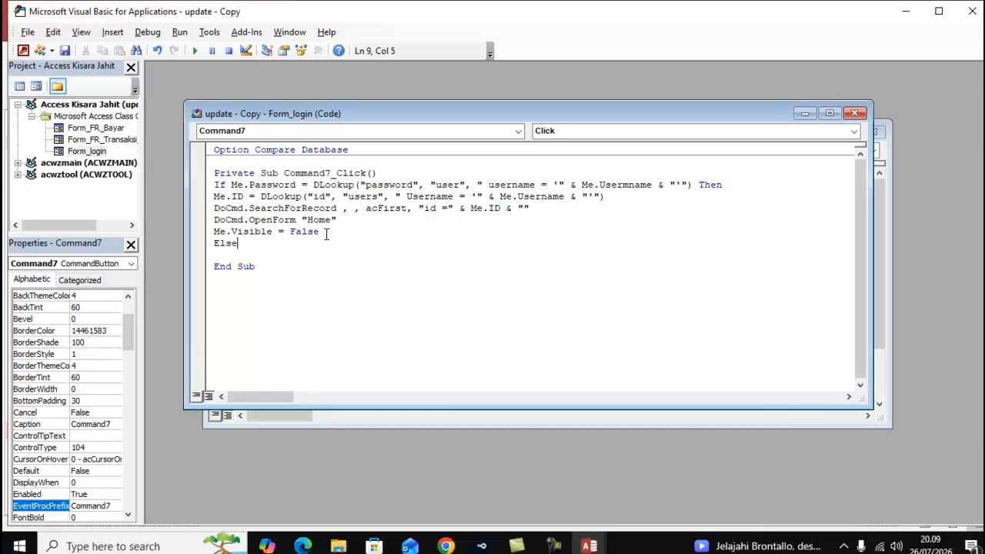
{"action": "key", "text": "Return"}
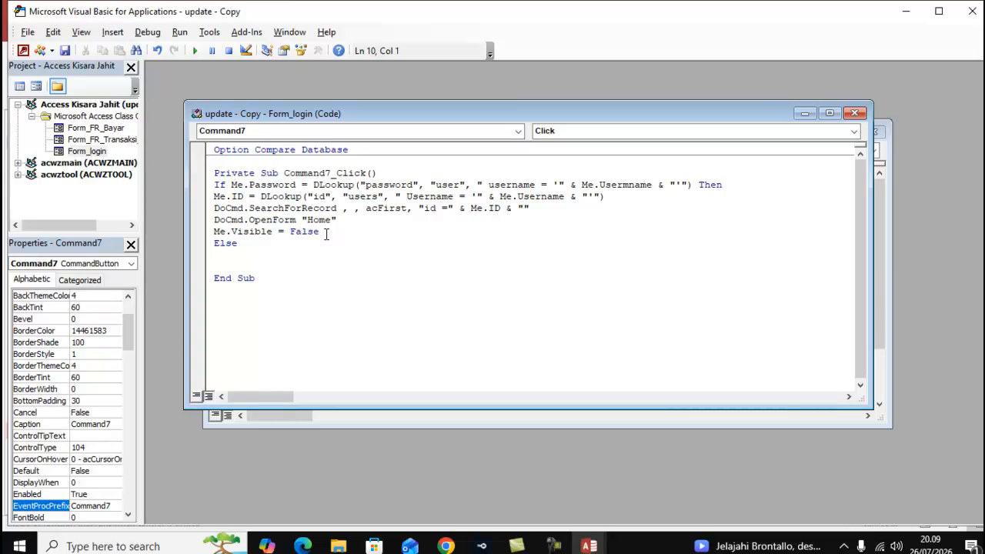
{"action": "type", "text": "MsgBox"}
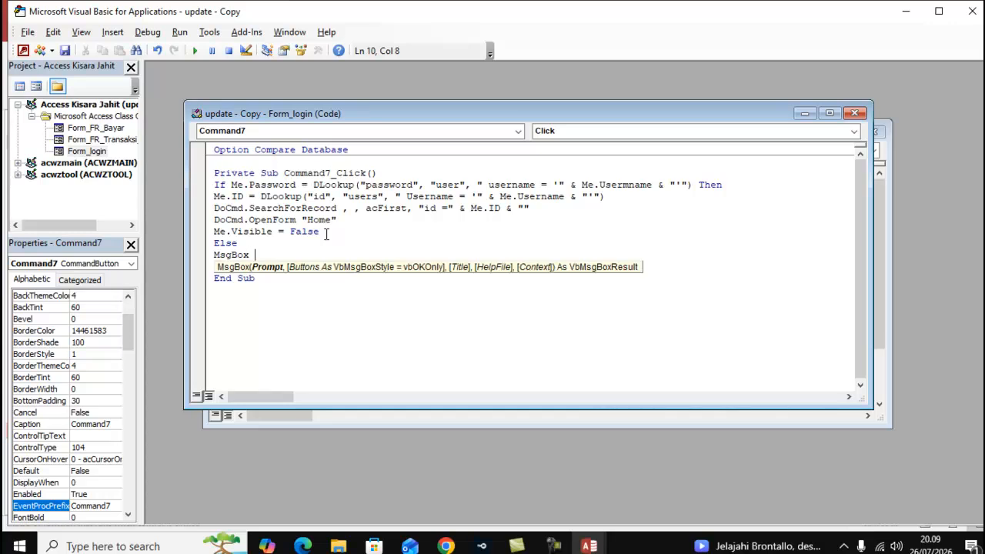
{"action": "type", "text": " \"Username dan Pa"}
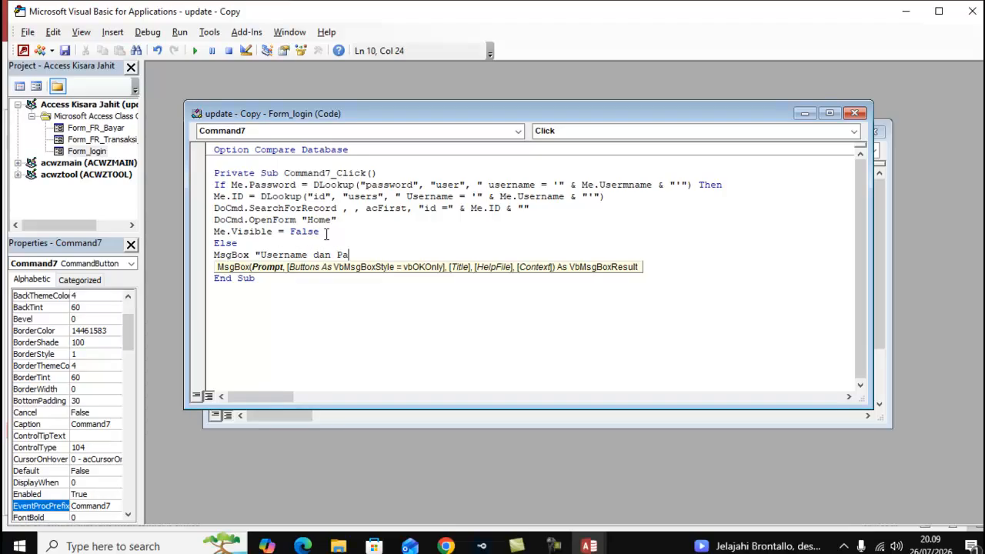
{"action": "type", "text": "ssword Salah/Kosong"}
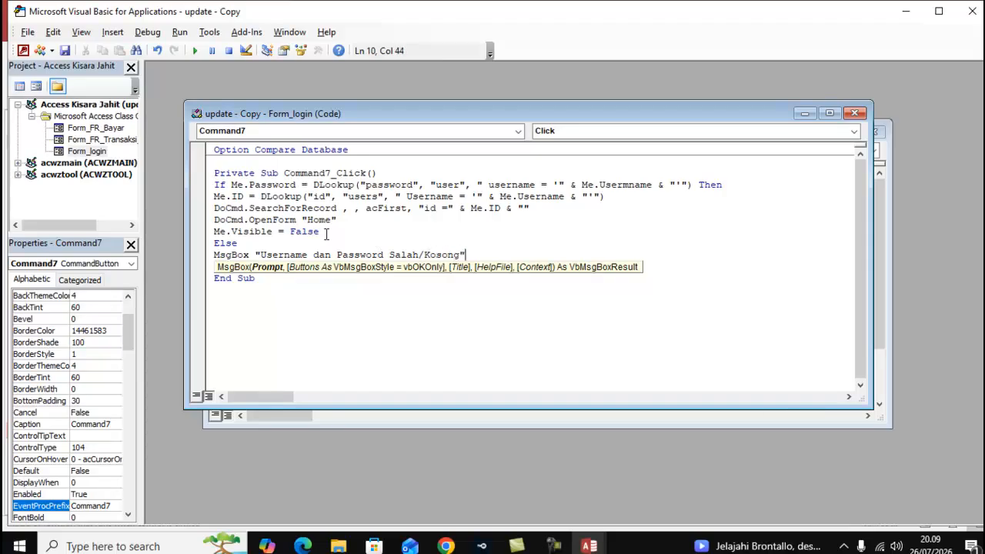
{"action": "type", "text": "\""}
{"action": "key", "text": "Return"}
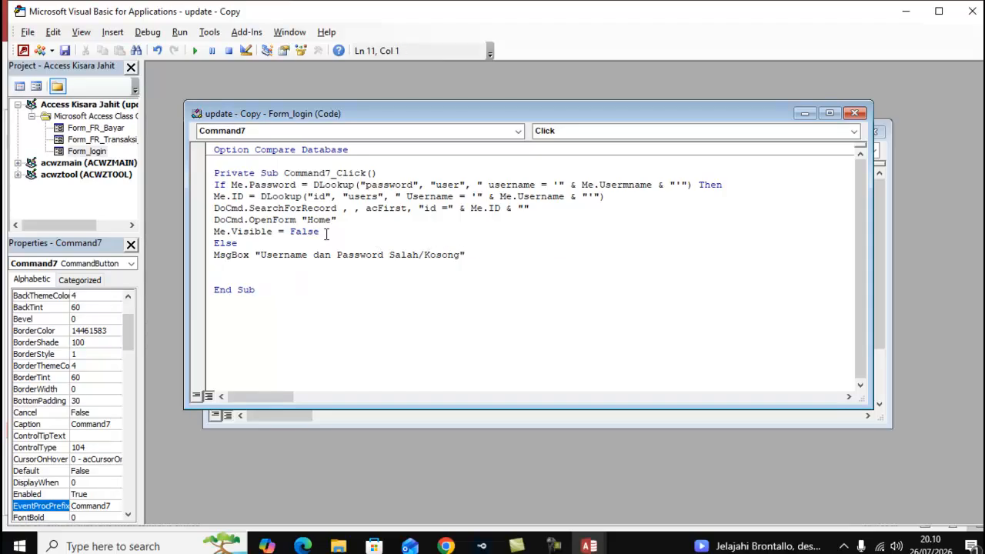
{"action": "type", "text": "End If"}
- Indent the statements inside the If and Else branches of the Command7 click procedure and return to the login form
{"action": "left_click", "coordinate": [208, 188]}
{"action": "left_click", "coordinate": [214, 196]}
{"action": "key", "text": "Tab"}
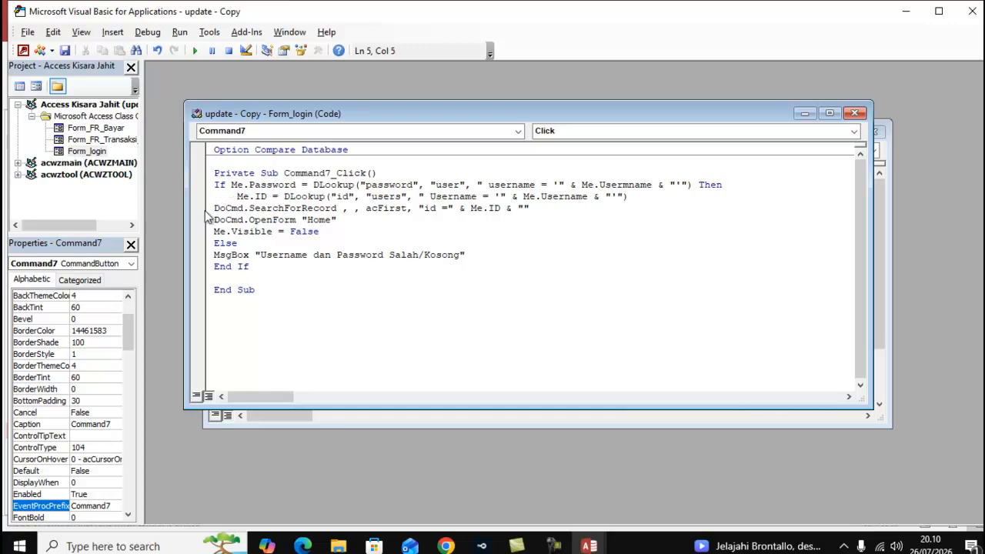
{"action": "key", "text": "Tab"}
{"action": "left_click", "coordinate": [215, 220]}
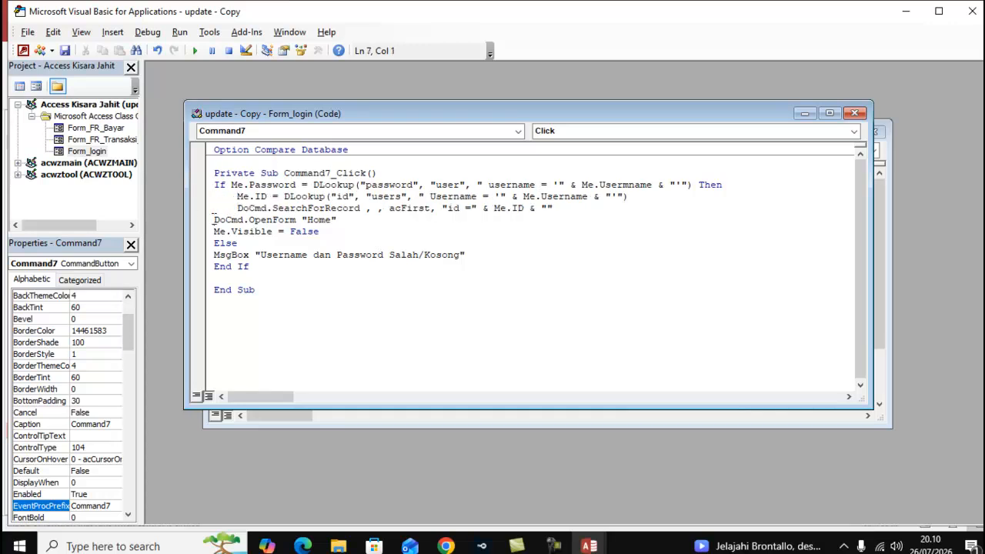
{"action": "key", "text": "Tab"}
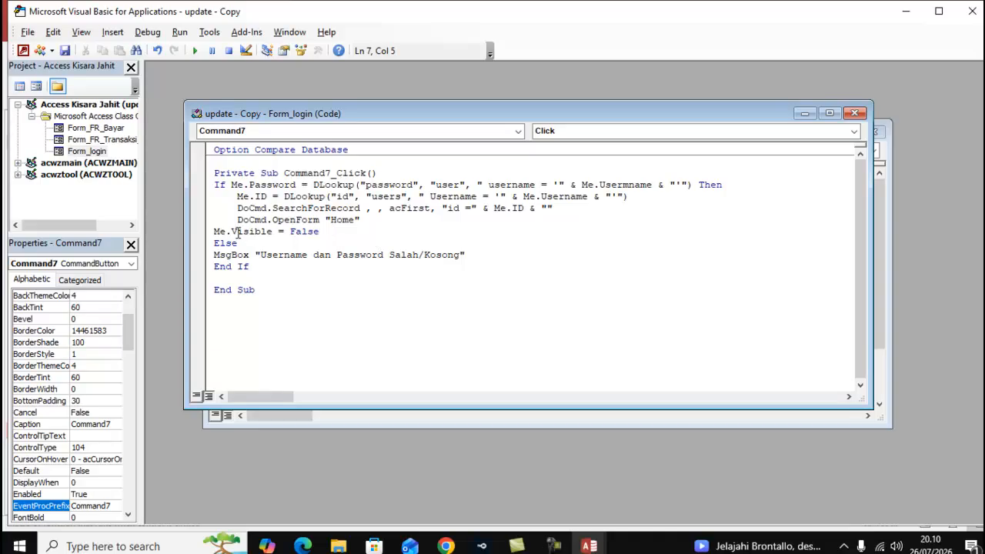
{"action": "left_click", "coordinate": [215, 231]}
{"action": "key", "text": "Tab"}
{"action": "left_click", "coordinate": [214, 254]}
{"action": "key", "text": "Tab"}
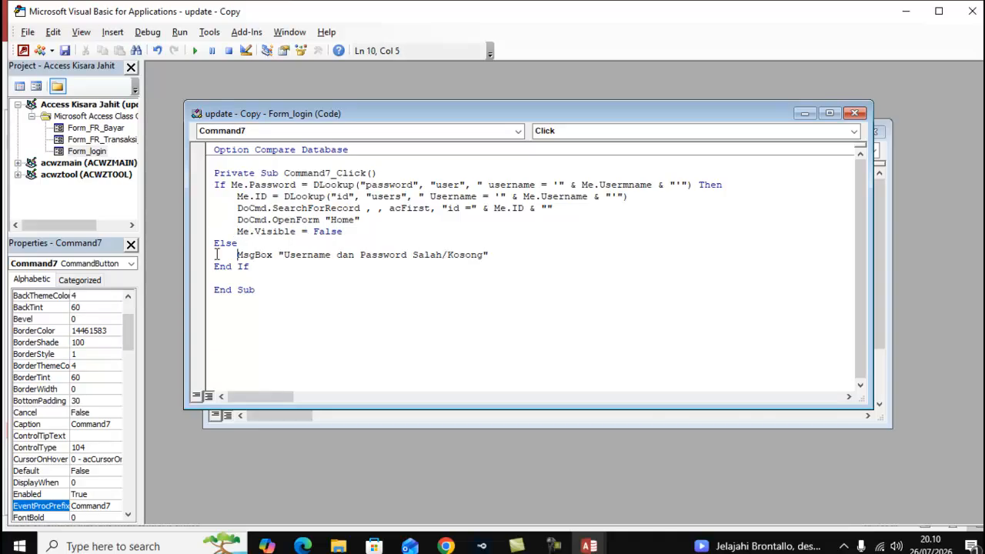
{"action": "left_click", "coordinate": [272, 267]}
{"action": "left_click", "coordinate": [973, 17]}
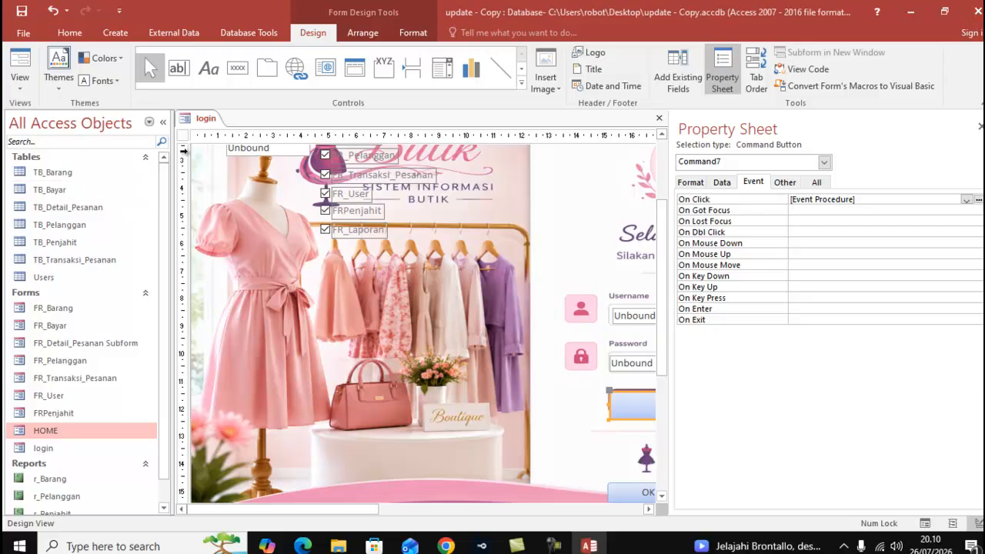
- Save the login form, open it in Form view and test the login button with the first user's username and password
{"action": "right_click", "coordinate": [207, 123]}
{"action": "left_click", "coordinate": [209, 125]}
{"action": "right_click", "coordinate": [208, 125]}
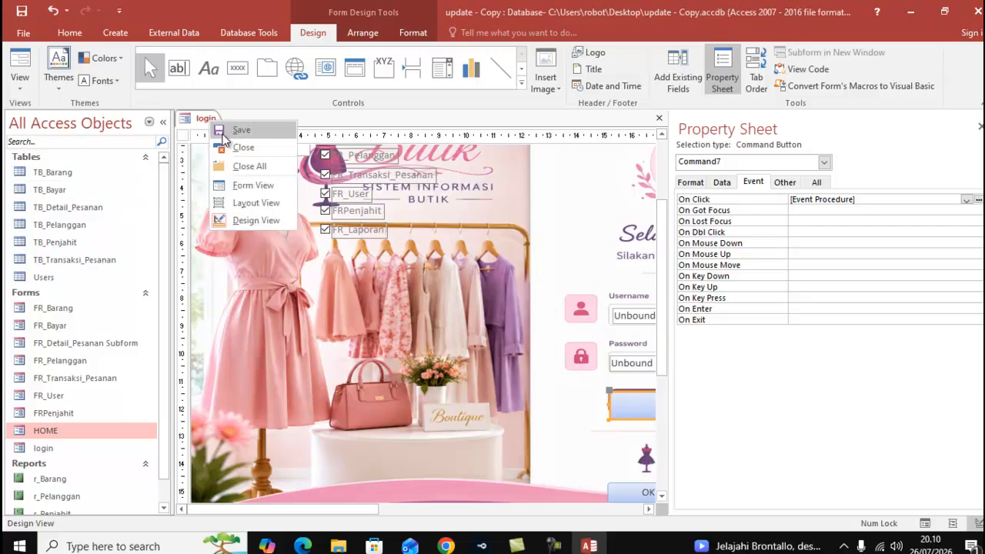
{"action": "left_click", "coordinate": [238, 185]}
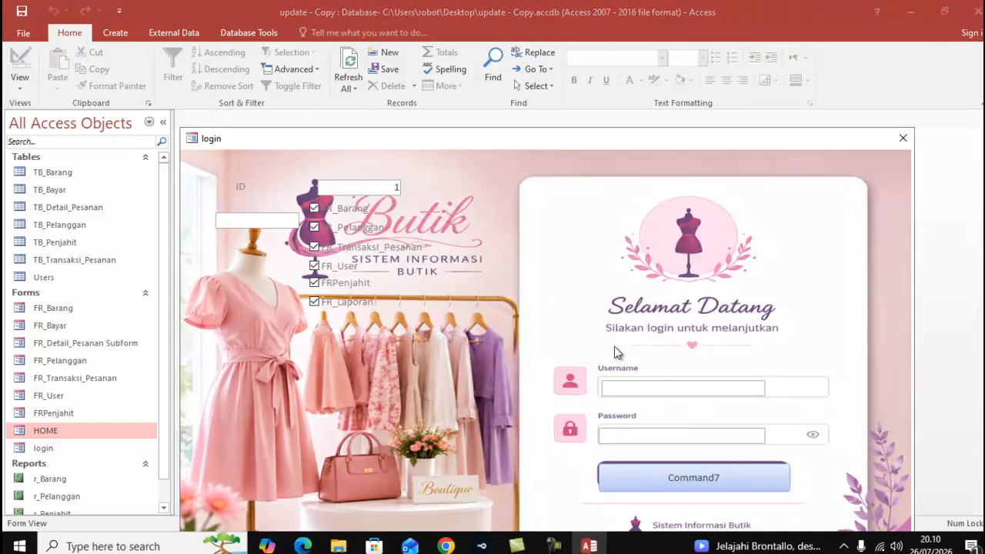
{"action": "left_click", "coordinate": [660, 387]}
{"action": "type", "text": "roni"}
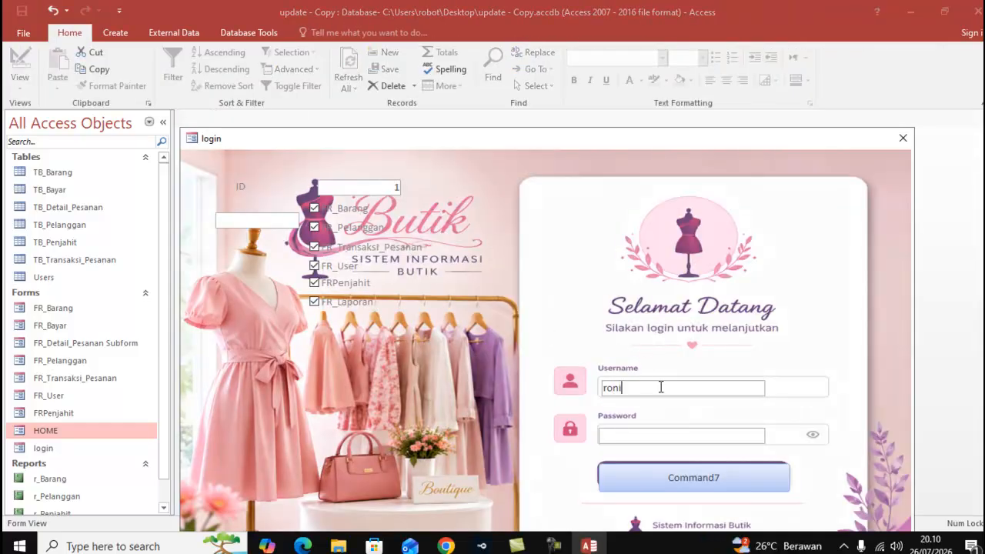
{"action": "type", "text": "123"}
{"action": "left_click", "coordinate": [715, 472]}
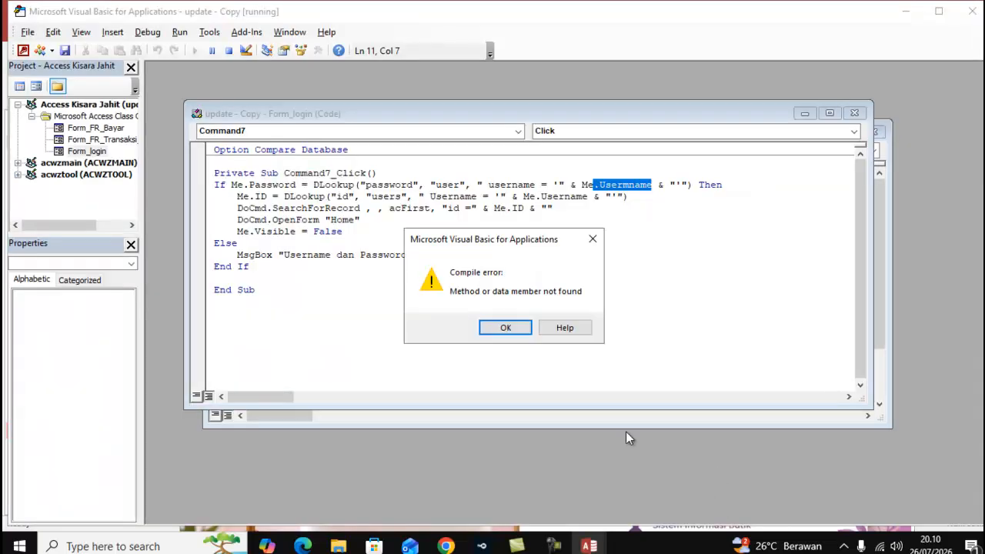
- Correct the misspelled control reference in the password lookup to Me.Username and leave the code editor
{"action": "left_click", "coordinate": [511, 333]}
{"action": "left_click", "coordinate": [635, 196]}
{"action": "left_click", "coordinate": [628, 184]}
{"action": "key", "text": "BackSpace"}
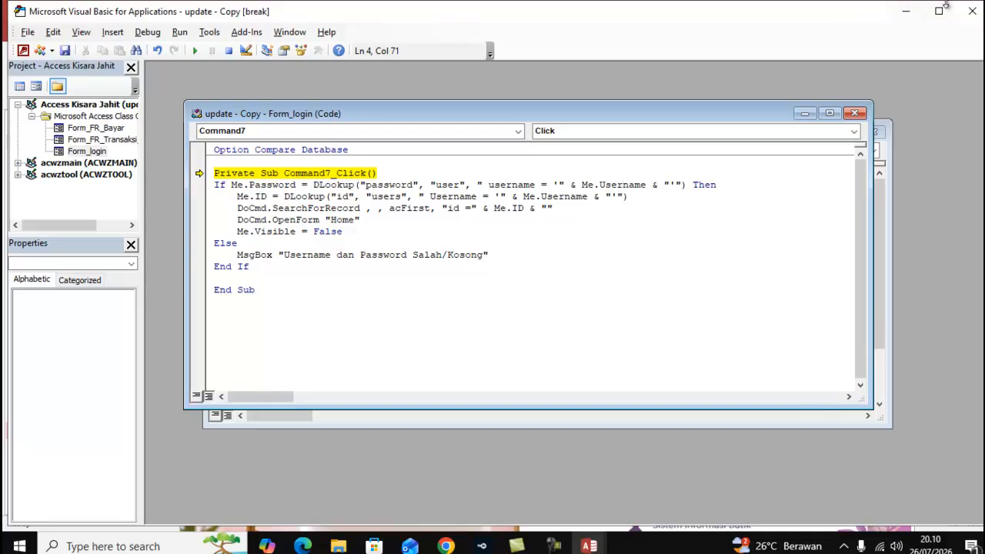
{"action": "left_click", "coordinate": [973, 11]}
{"action": "left_click", "coordinate": [451, 326]}
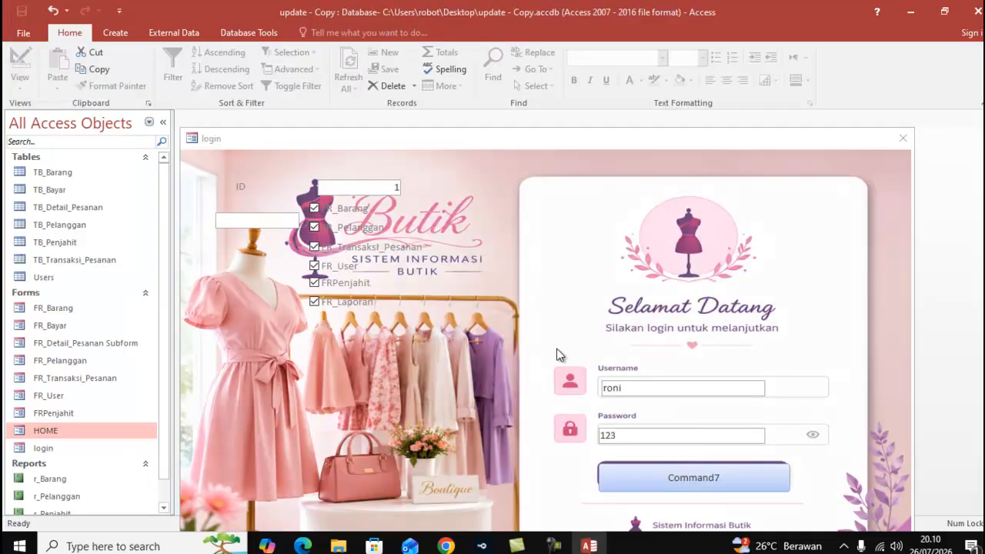
- Retest the login, debug the error and change the table name in the password lookup to "users"
{"action": "left_click", "coordinate": [686, 467]}
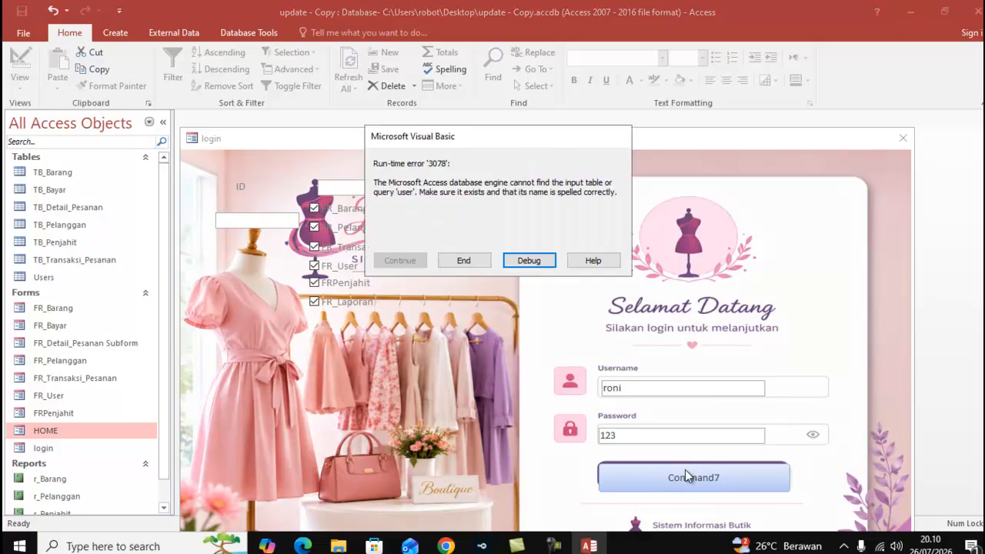
{"action": "left_click", "coordinate": [531, 262]}
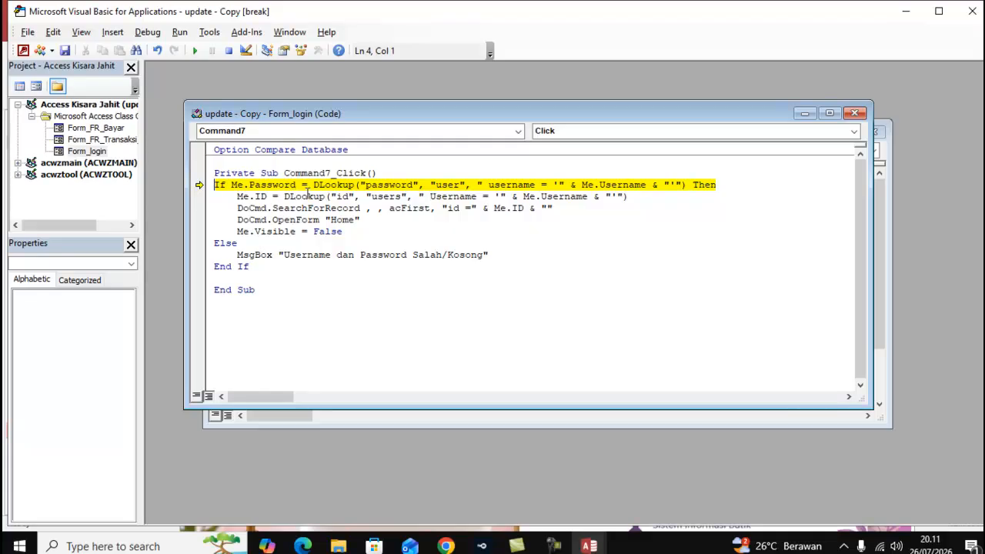
{"action": "left_click", "coordinate": [396, 185]}
{"action": "left_click", "coordinate": [419, 185]}
{"action": "left_click", "coordinate": [461, 185]}
{"action": "type", "text": "s"}
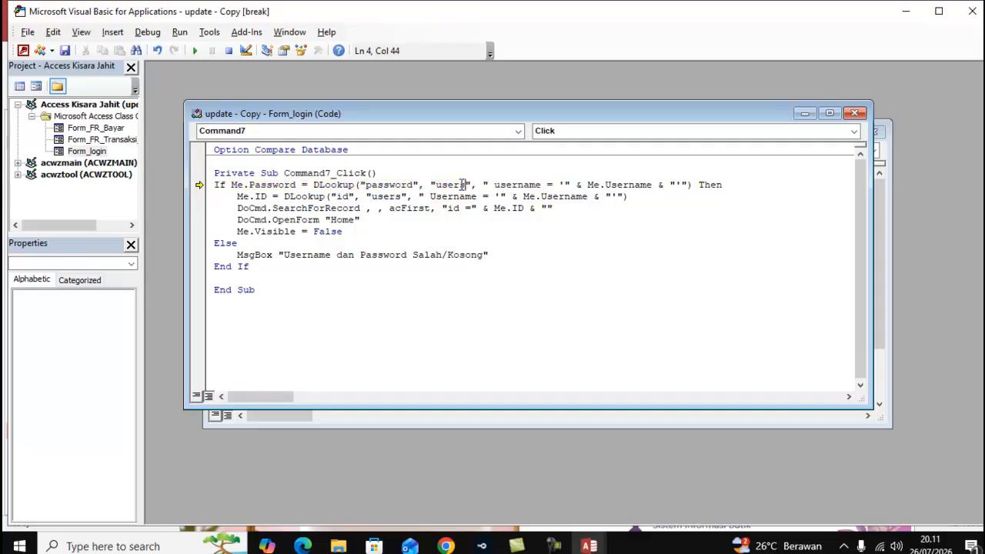
{"action": "left_click", "coordinate": [506, 184]}
{"action": "left_click", "coordinate": [973, 11]}
{"action": "left_click", "coordinate": [458, 323]}
- Run the login again, debug the ID assignment line and retype the letter "u" in its lookup
{"action": "left_click", "coordinate": [696, 480]}
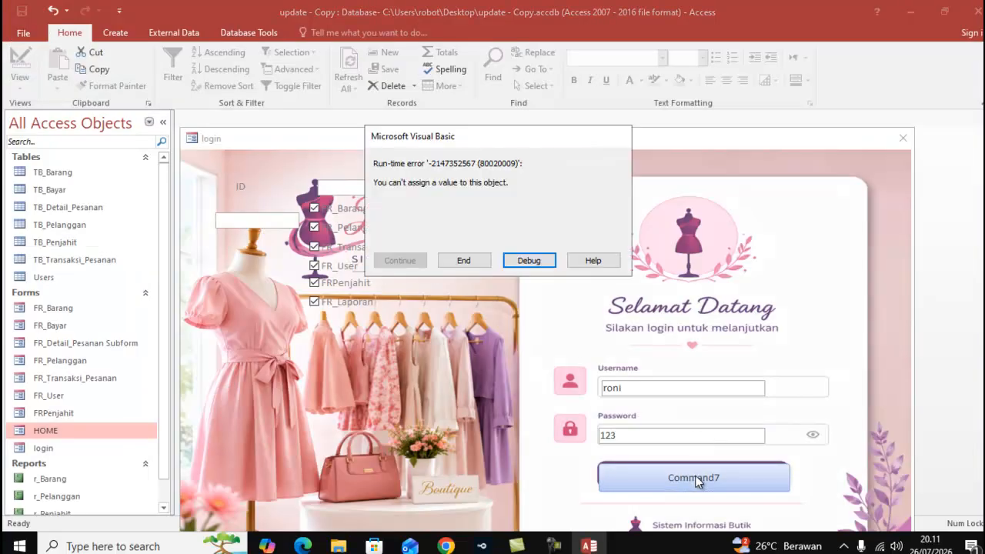
{"action": "left_click", "coordinate": [529, 261]}
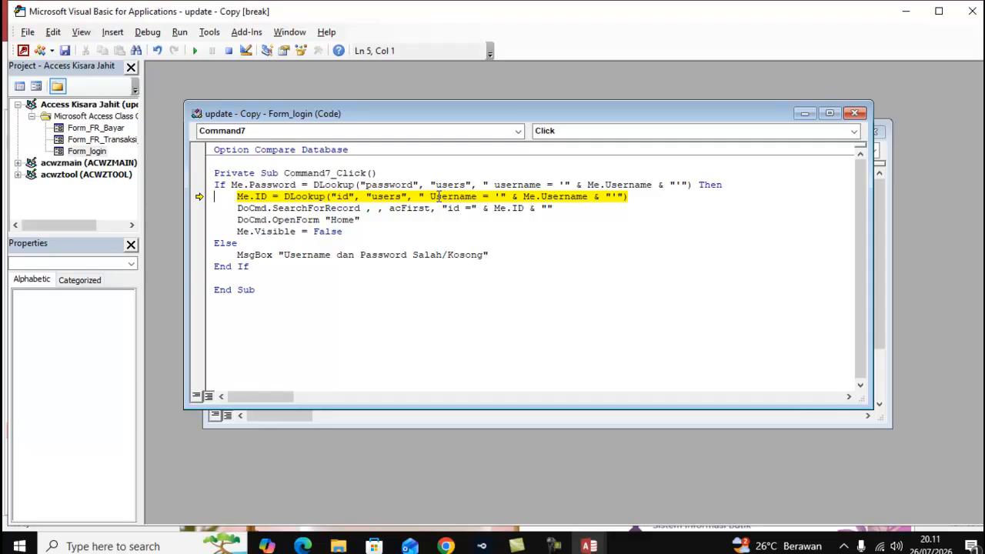
{"action": "left_click", "coordinate": [399, 198]}
{"action": "key", "text": "BackSpace"}
{"action": "type", "text": "u"}
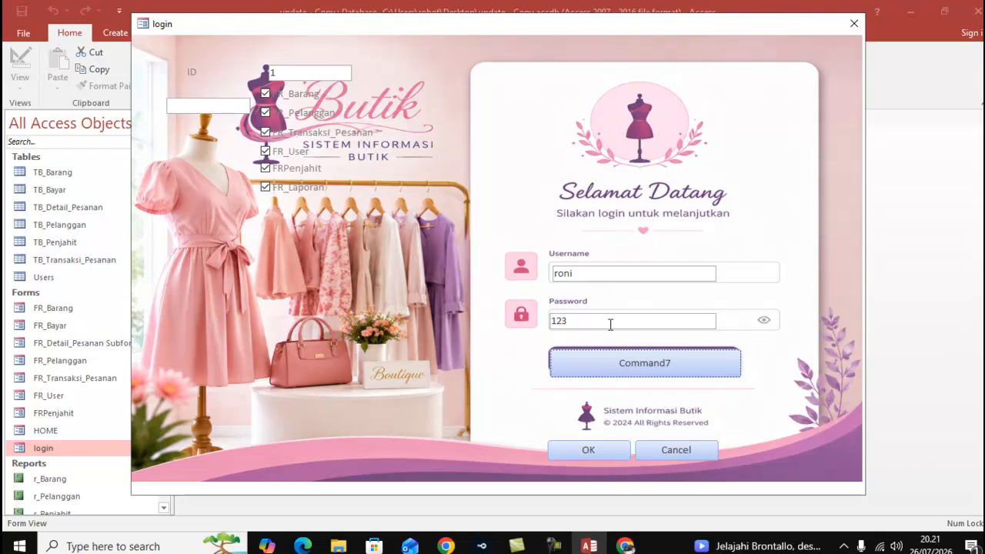
- Switch the login form to Design view, look over its layout and check the ID text box's Control Source property
{"action": "right_click", "coordinate": [523, 29]}
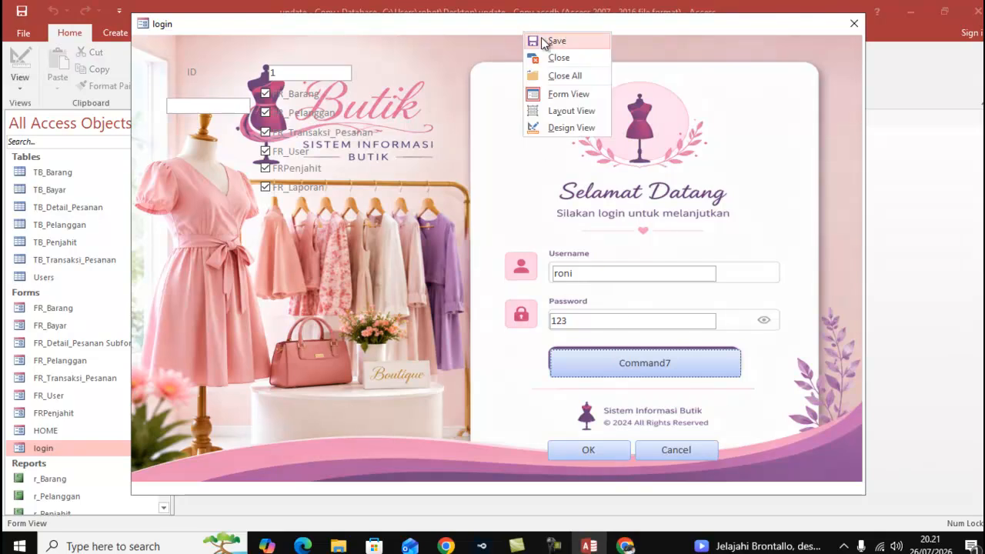
{"action": "left_click", "coordinate": [562, 126]}
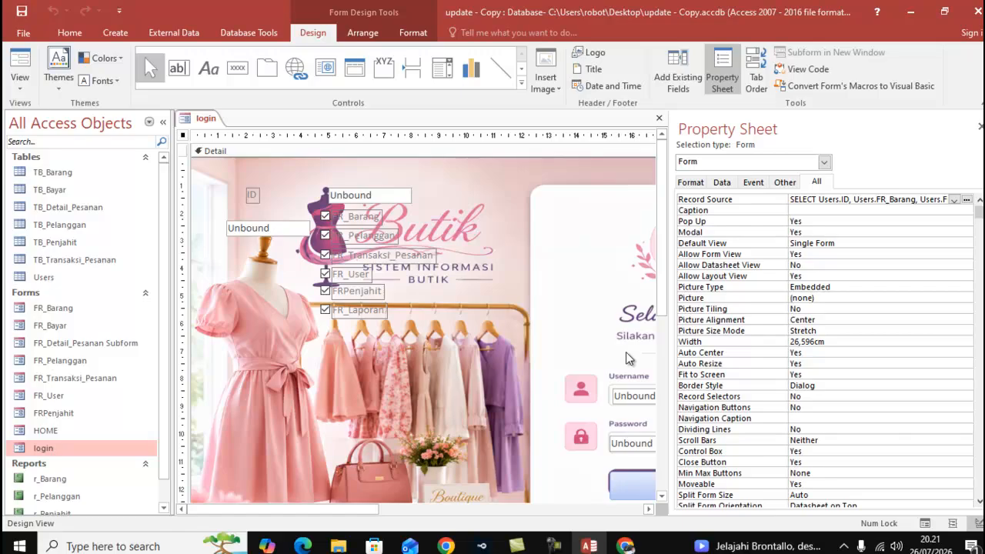
{"action": "scroll", "coordinate": [625, 351], "scroll_direction": "down", "scroll_amount": 3}
{"action": "left_click", "coordinate": [629, 414]}
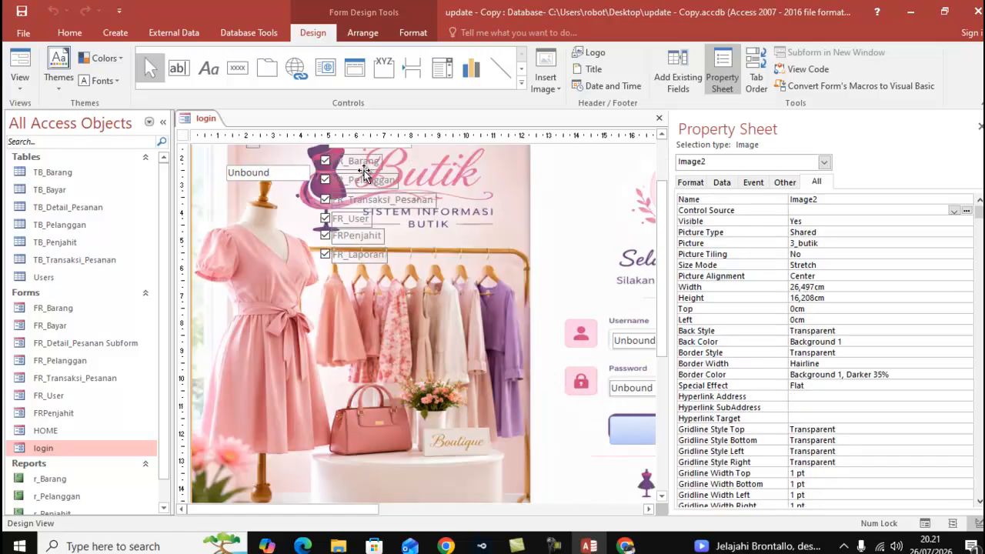
{"action": "scroll", "coordinate": [469, 291], "scroll_direction": "up", "scroll_amount": 3}
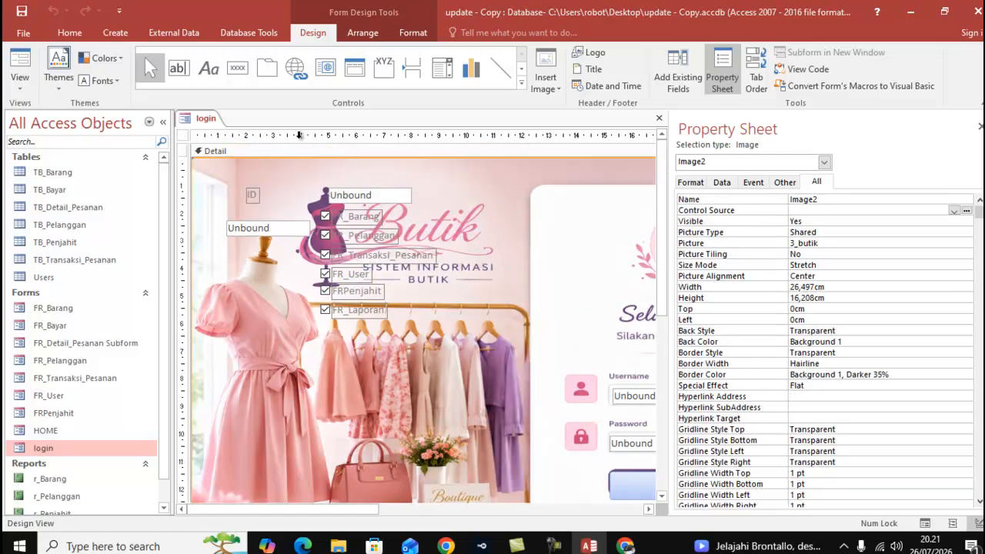
{"action": "left_click", "coordinate": [205, 120]}
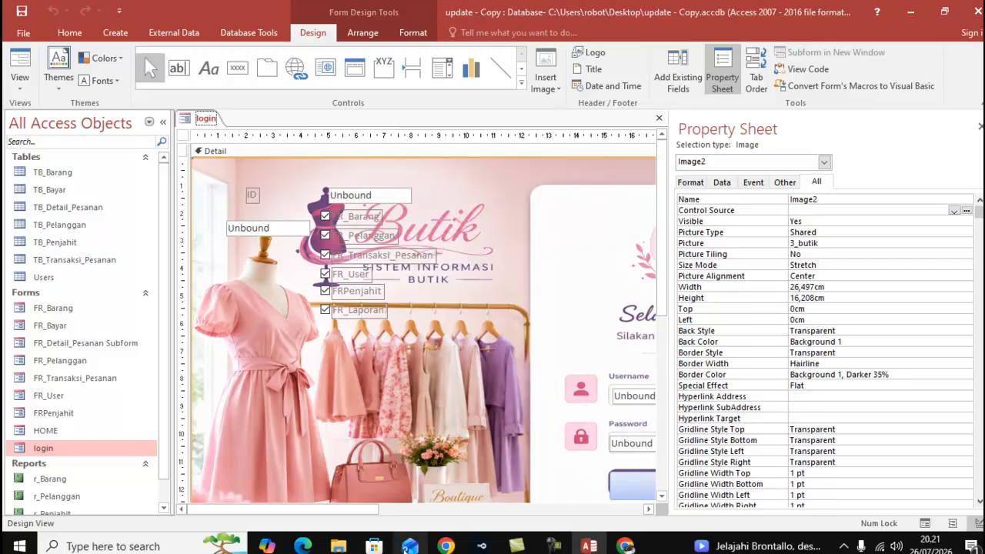
{"action": "left_click_drag", "start_coordinate": [367, 509], "coordinate": [558, 509]}
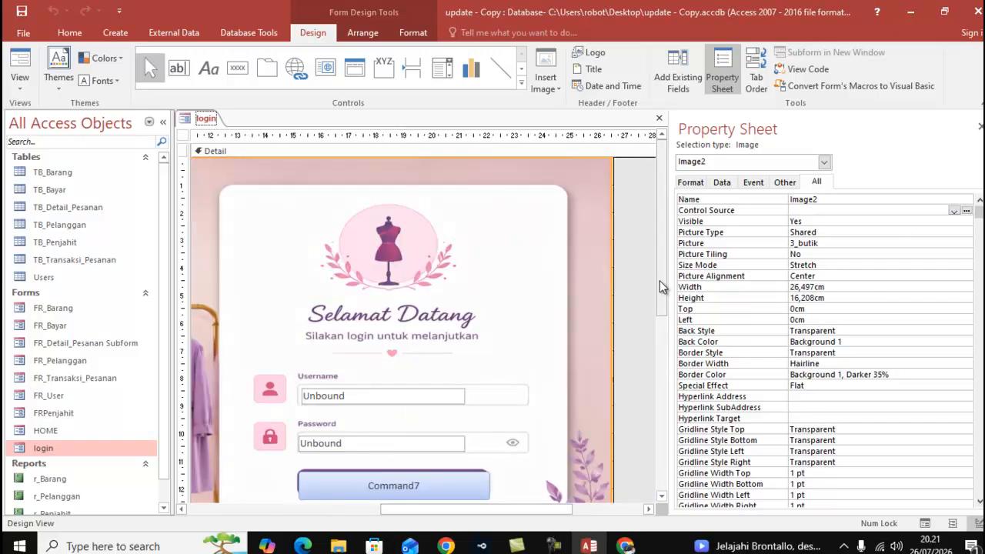
{"action": "left_click_drag", "start_coordinate": [661, 283], "coordinate": [677, 449]}
{"action": "left_click", "coordinate": [584, 426]}
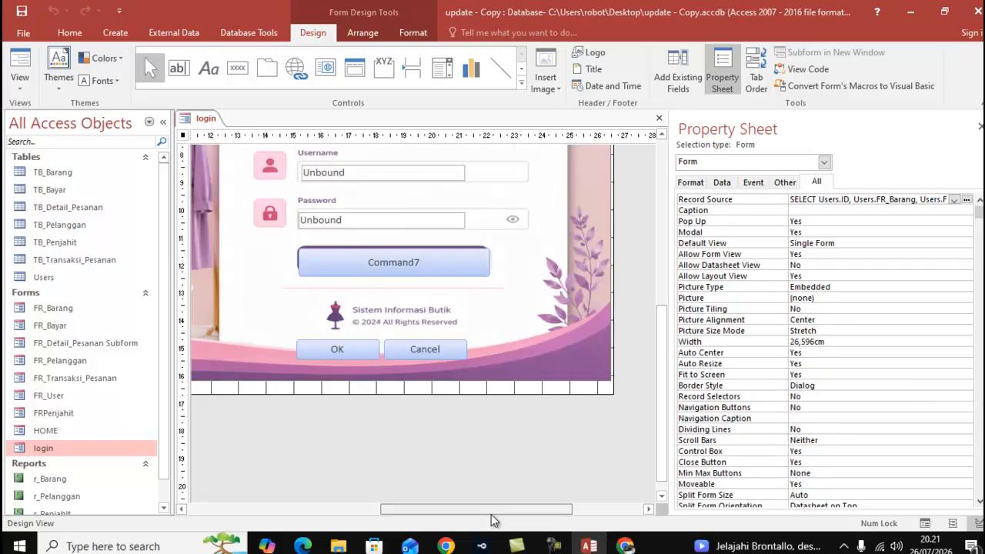
{"action": "left_click_drag", "start_coordinate": [497, 510], "coordinate": [292, 513]}
{"action": "scroll", "coordinate": [411, 435], "scroll_direction": "up", "scroll_amount": 3}
{"action": "scroll", "coordinate": [412, 435], "scroll_direction": "up", "scroll_amount": 5}
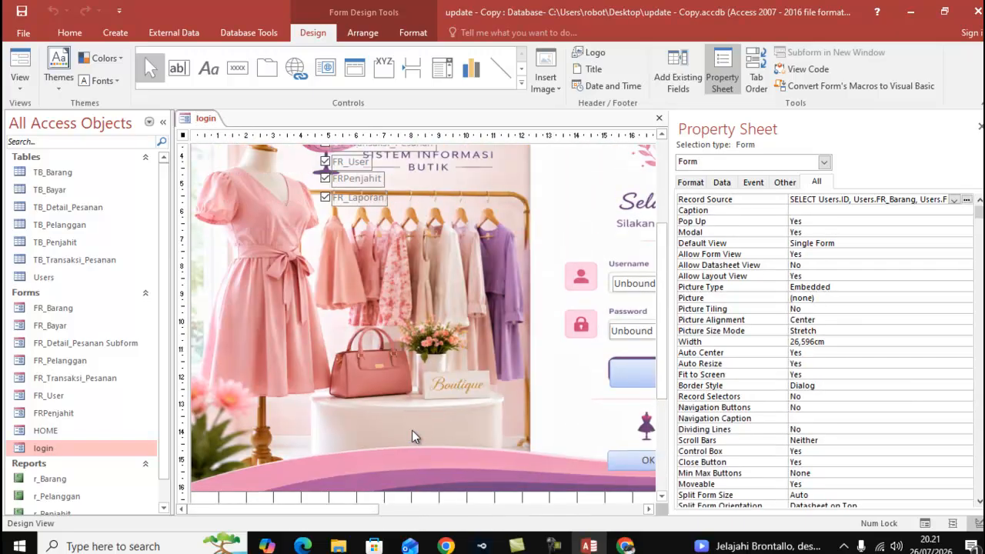
{"action": "left_click", "coordinate": [371, 198]}
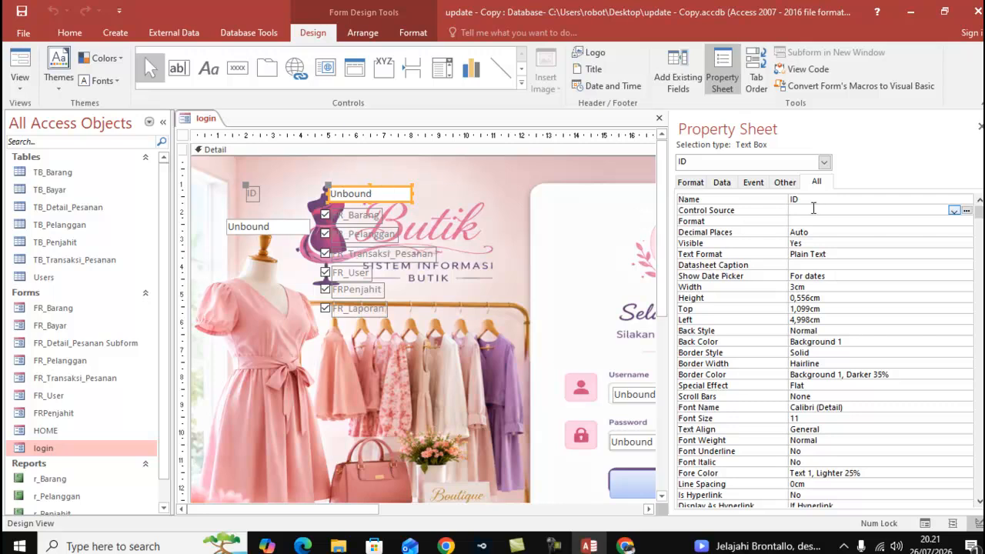
- Save the login form, return it to Form view and test the login with the credentials already filled in
{"action": "right_click", "coordinate": [200, 119]}
{"action": "left_click", "coordinate": [223, 133]}
{"action": "right_click", "coordinate": [210, 119]}
{"action": "left_click", "coordinate": [240, 183]}
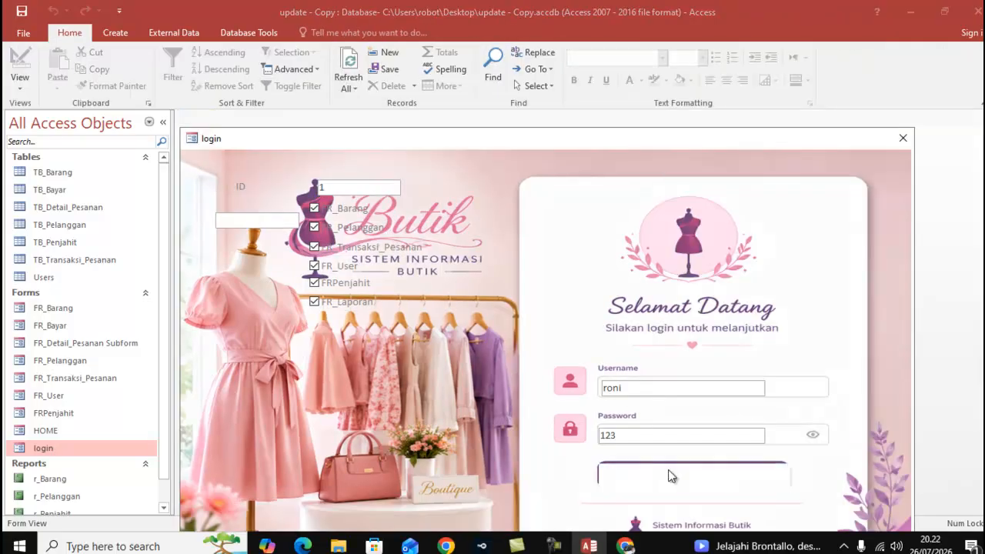
{"action": "left_click", "coordinate": [668, 475]}
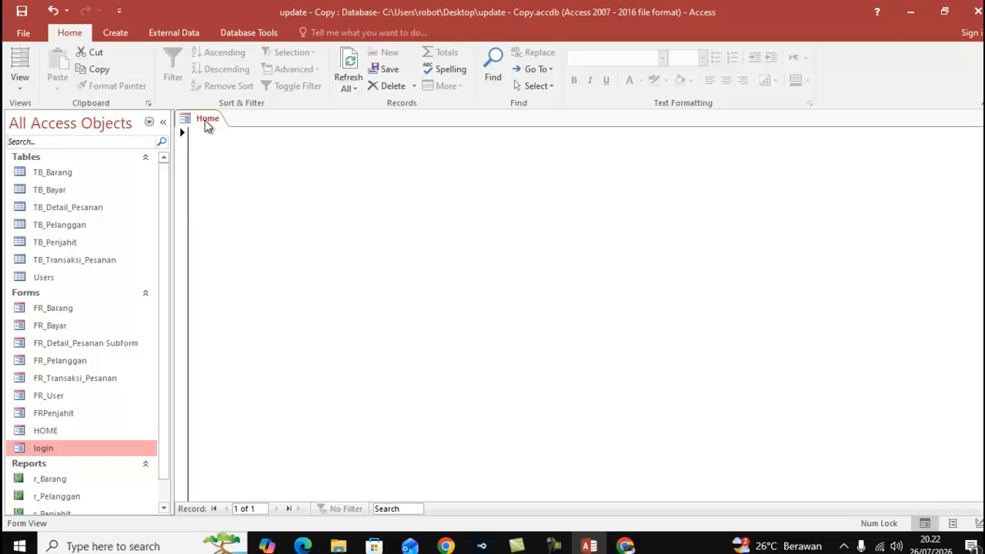
- Close the Home form, review the user accounts and access rights in the Users table, and close the table
{"action": "right_click", "coordinate": [206, 126]}
{"action": "left_click", "coordinate": [223, 146]}
{"action": "left_click", "coordinate": [73, 278]}
{"action": "double_click", "coordinate": [73, 278]}
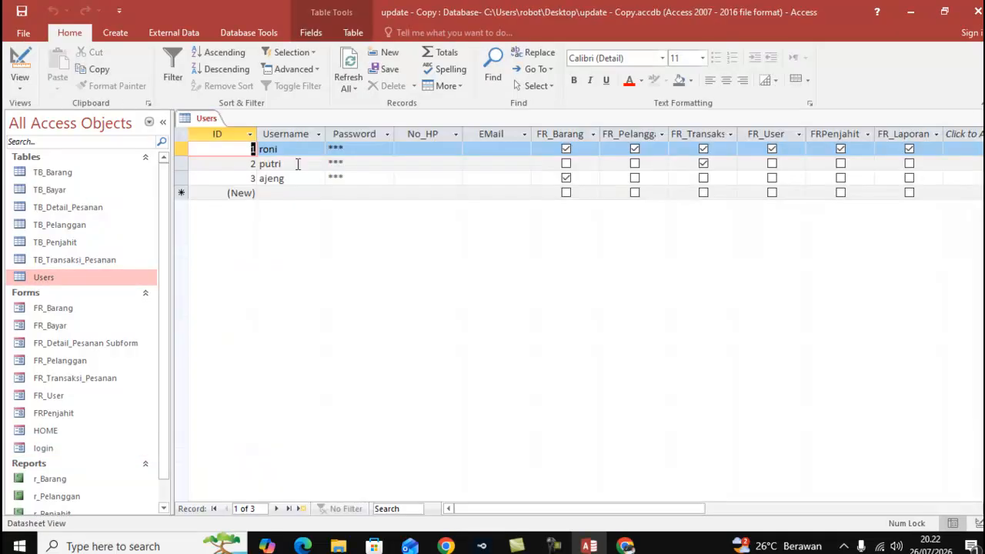
{"action": "right_click", "coordinate": [196, 118]}
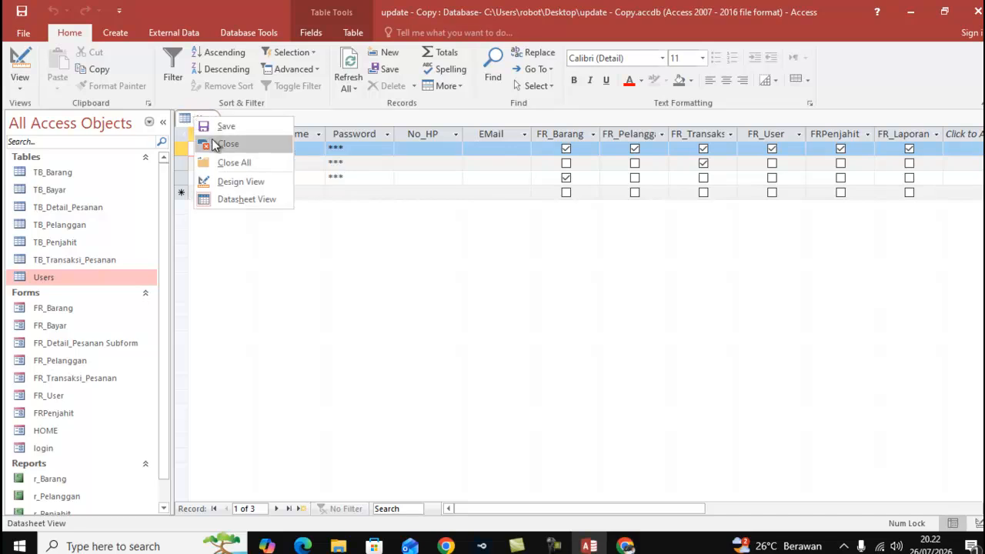
{"action": "left_click", "coordinate": [214, 146]}
- Reopen the login form and log in with the second user's username and password
{"action": "double_click", "coordinate": [67, 450]}
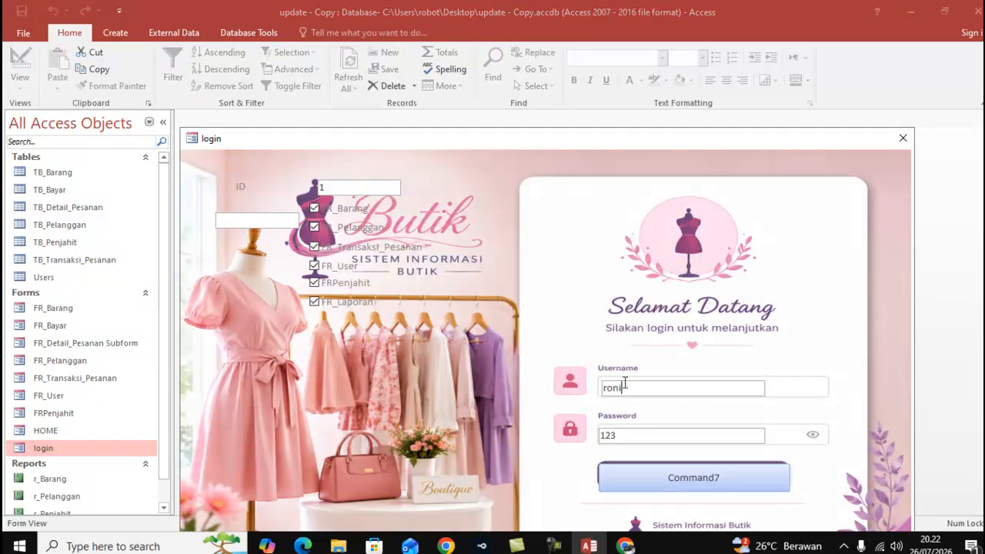
{"action": "type", "text": "put"}
{"action": "key", "text": "Tab"}
{"action": "type", "text": "3"}
{"action": "left_click", "coordinate": [728, 477]}
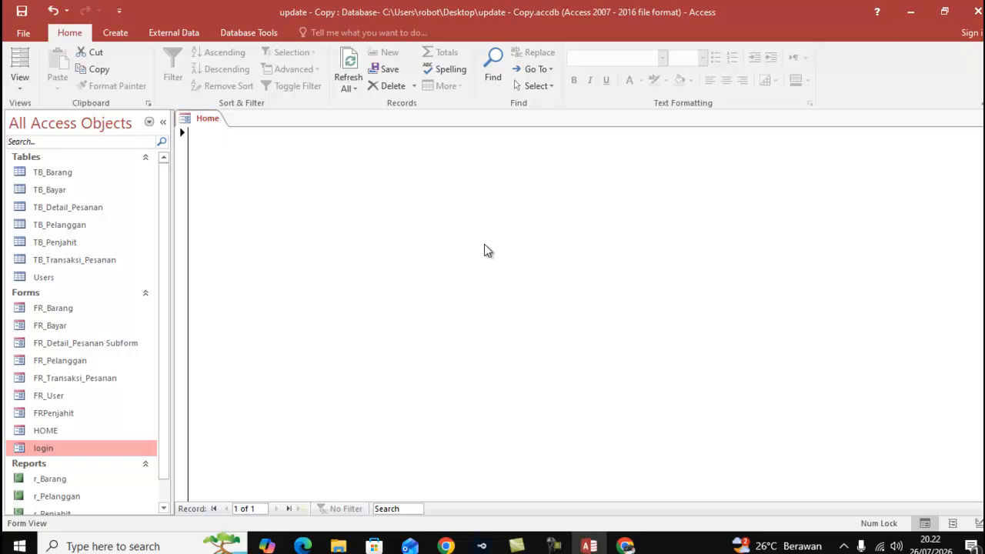
- Close the Home form, reopen the login form in Design view and close its property sheet
{"action": "right_click", "coordinate": [202, 122]}
{"action": "left_click", "coordinate": [228, 150]}
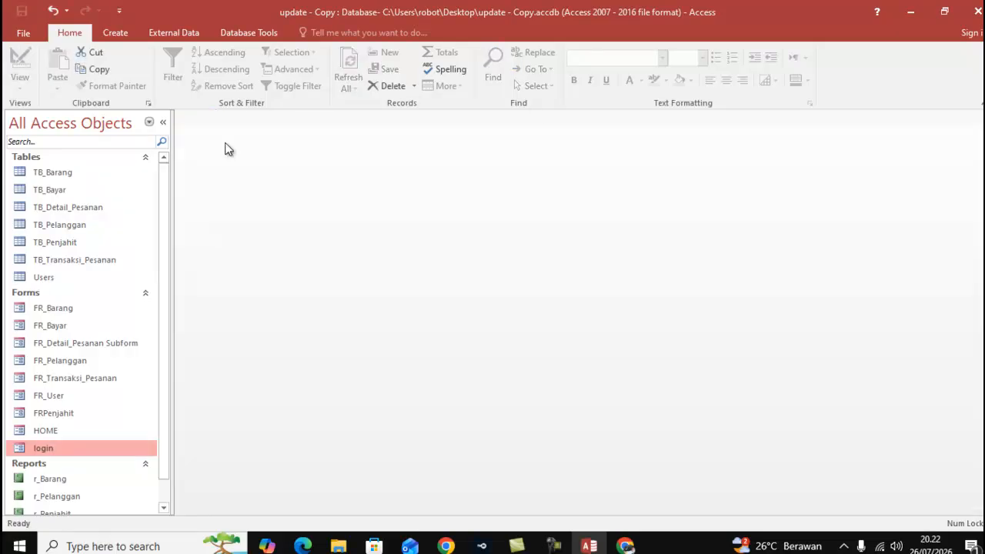
{"action": "double_click", "coordinate": [112, 453]}
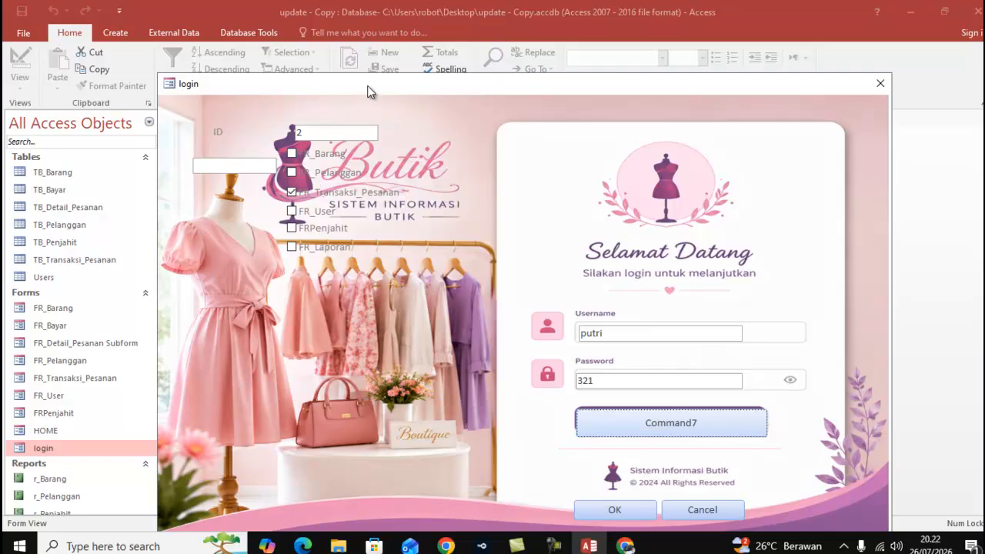
{"action": "right_click", "coordinate": [368, 92]}
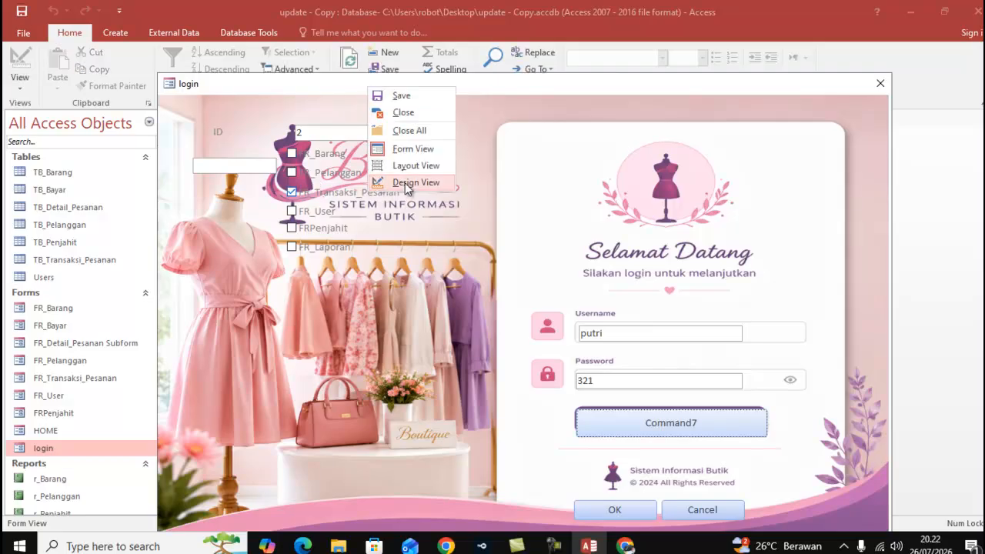
{"action": "left_click", "coordinate": [405, 182]}
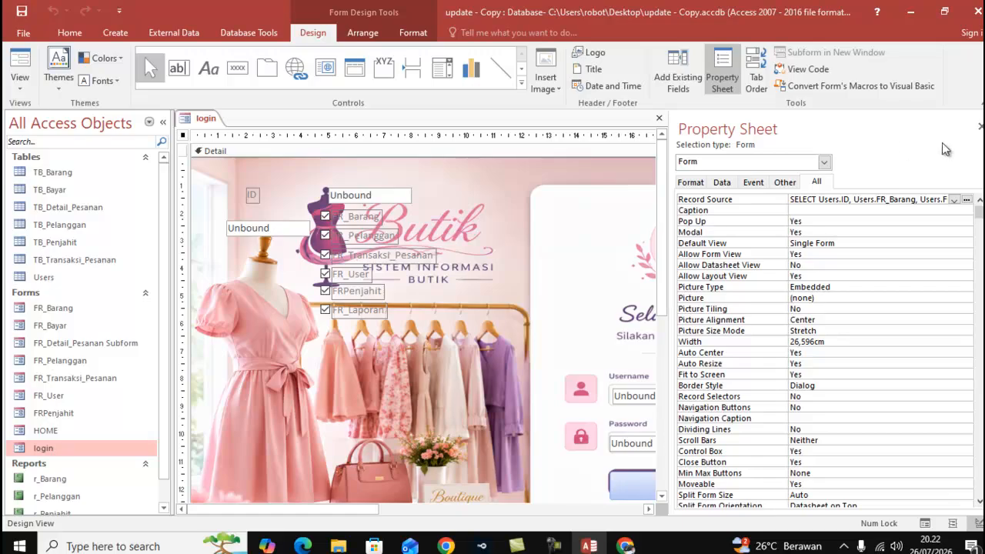
{"action": "left_click", "coordinate": [979, 126]}
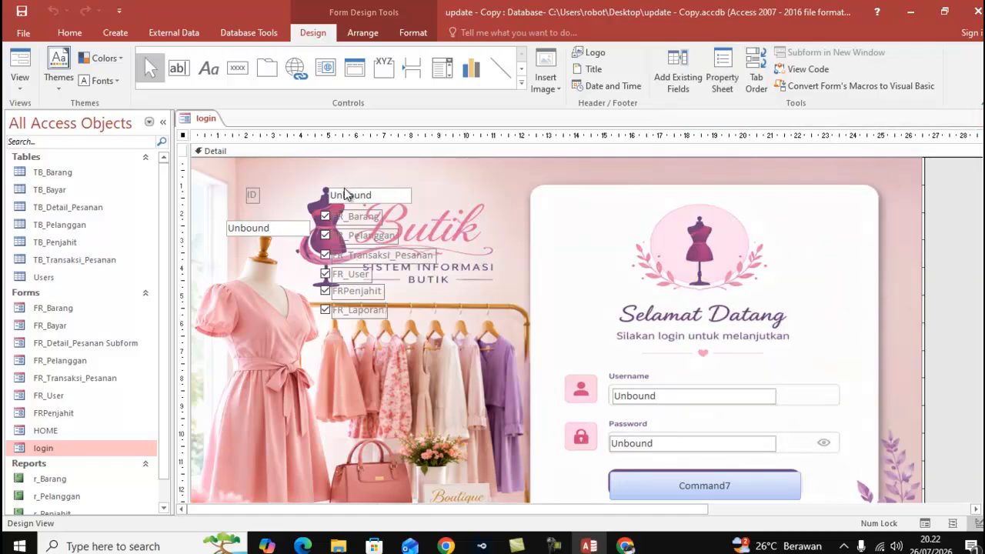
{"action": "left_click", "coordinate": [251, 195]}
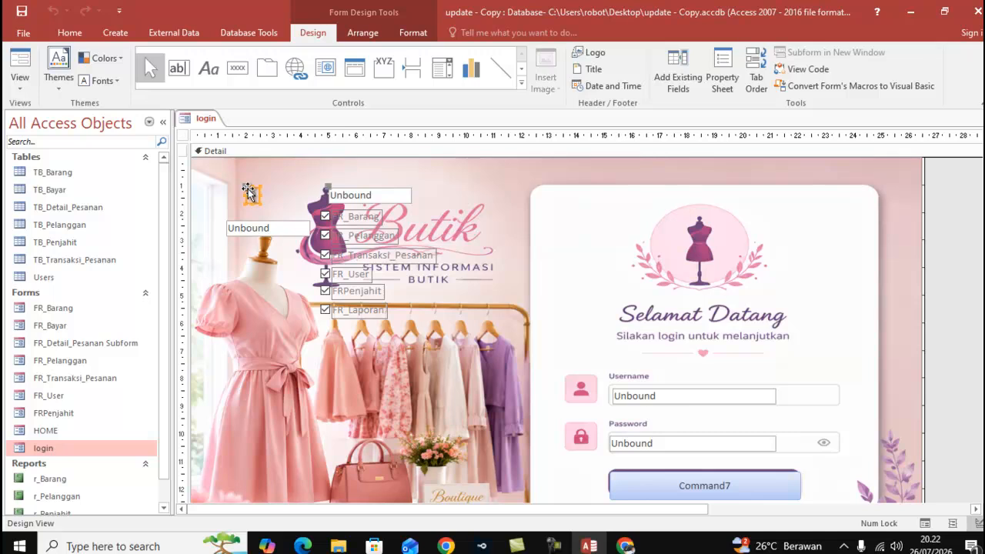
{"action": "left_click", "coordinate": [346, 197], "text": "shift"}
{"action": "left_click", "coordinate": [346, 219], "text": "shift"}
{"action": "left_click", "coordinate": [343, 236], "text": "shift"}
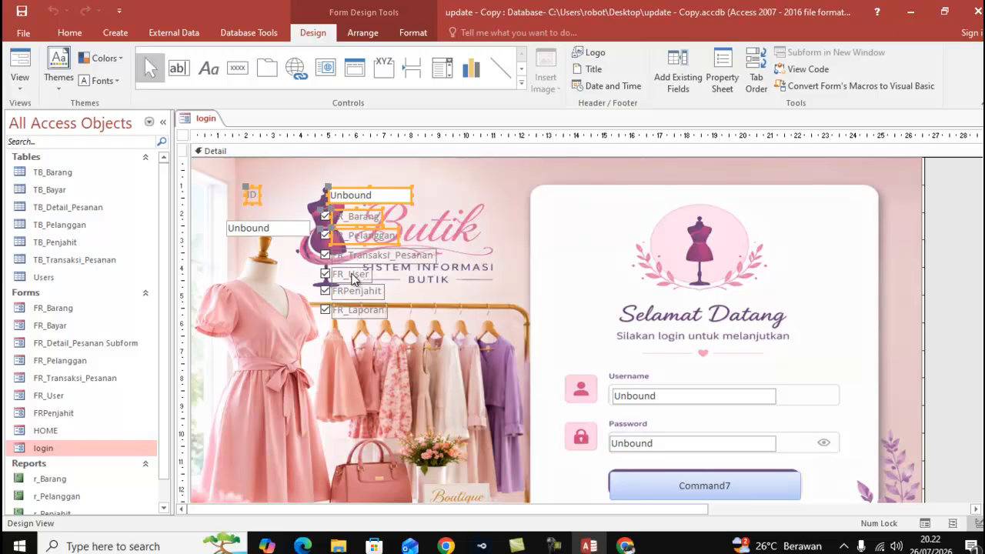
{"action": "left_click", "coordinate": [948, 285]}
- Set Visible to No for the ID controls, the extra unbound text box and all the access-right checkboxes with their labels
{"action": "left_click_drag", "start_coordinate": [942, 331], "coordinate": [213, 173]}
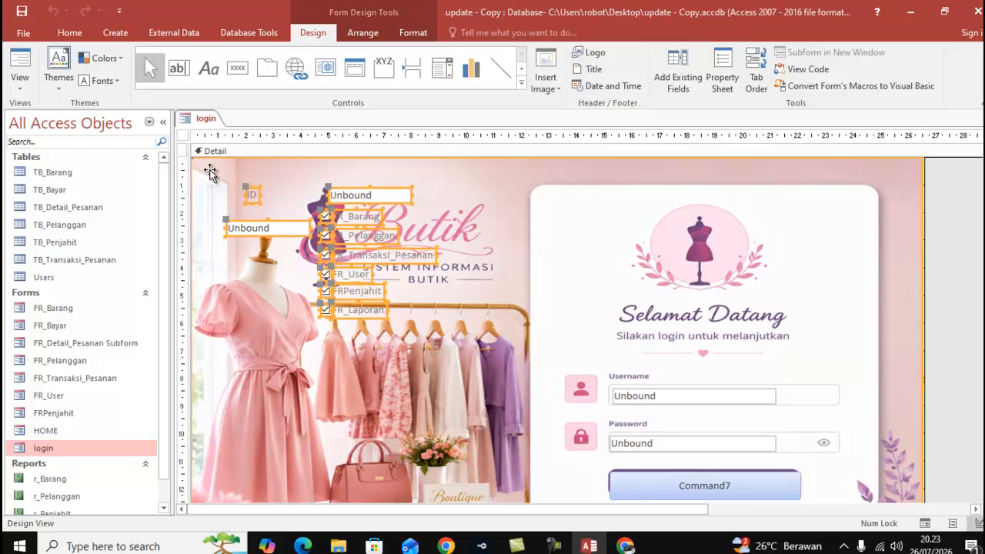
{"action": "right_click", "coordinate": [256, 193]}
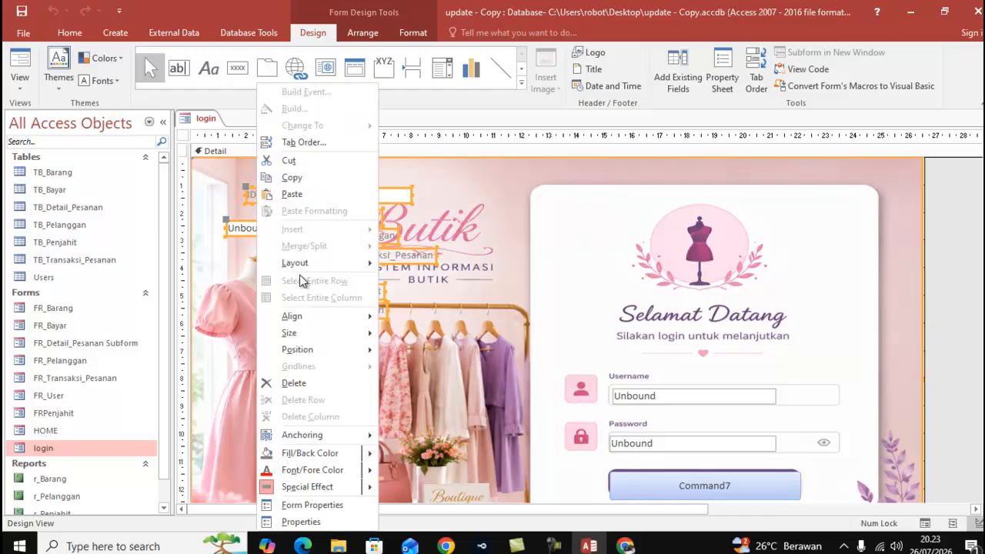
{"action": "left_click", "coordinate": [310, 519]}
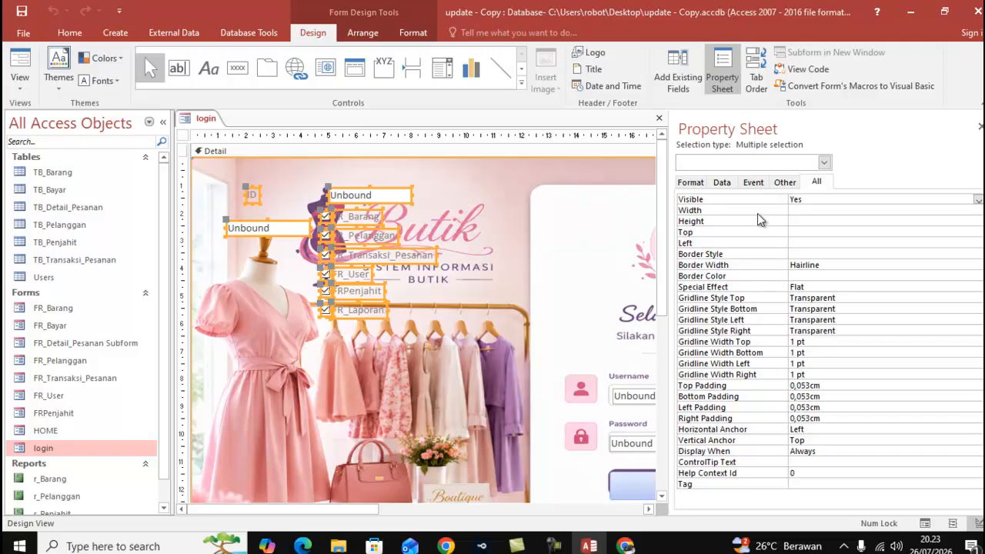
{"action": "left_click", "coordinate": [813, 200]}
{"action": "left_click", "coordinate": [977, 201]}
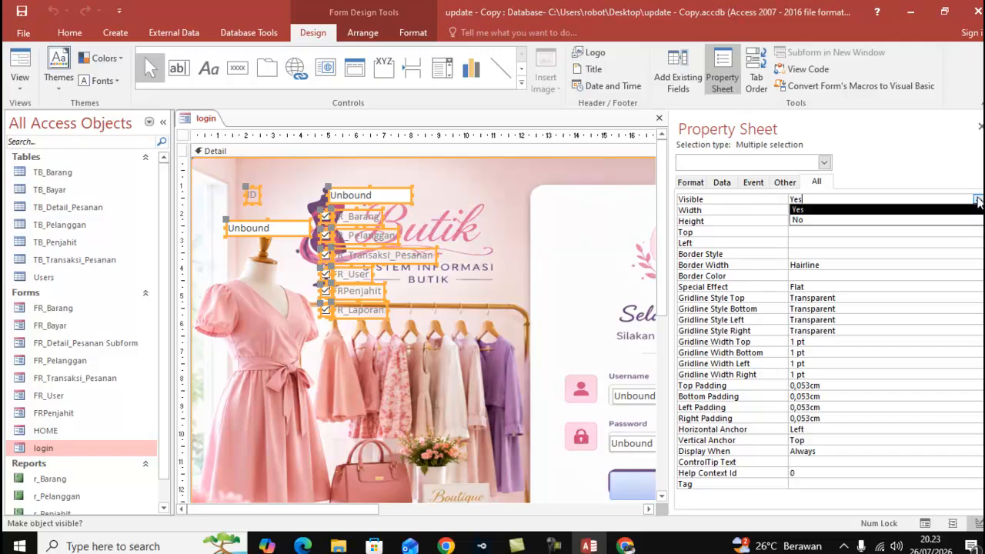
{"action": "left_click", "coordinate": [964, 220]}
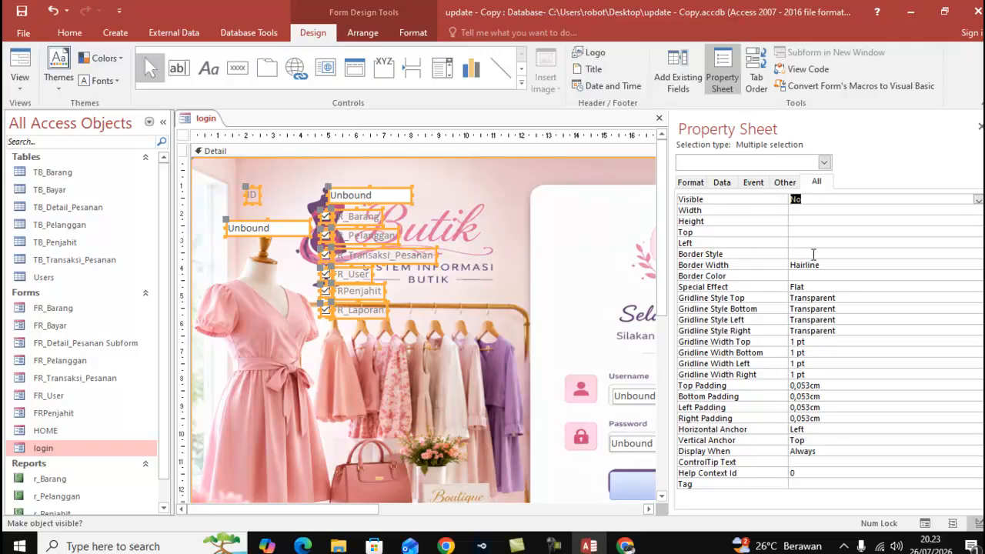
- Set the Username text box's Border Style and Back Style to Transparent
{"action": "left_click_drag", "start_coordinate": [380, 511], "coordinate": [545, 521]}
{"action": "left_click", "coordinate": [629, 370]}
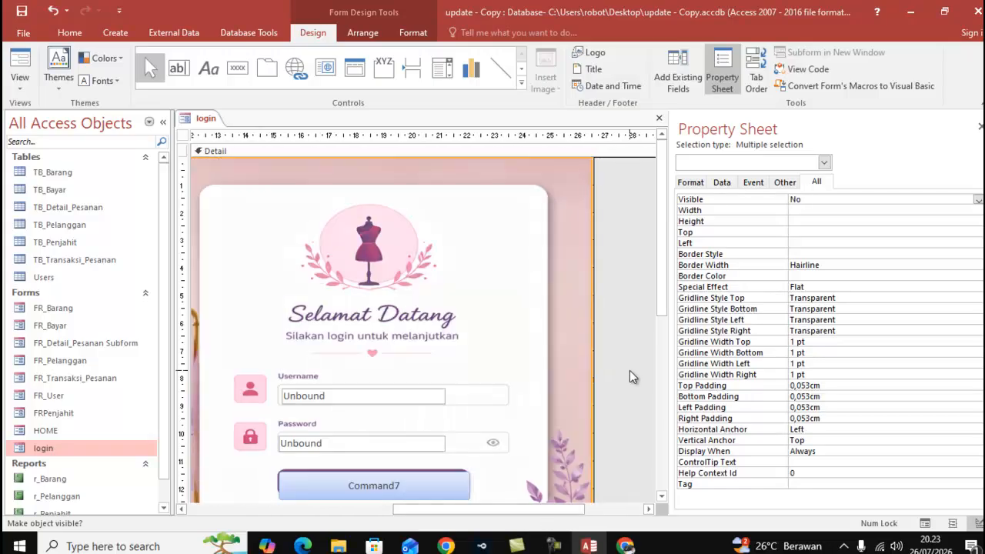
{"action": "scroll", "coordinate": [629, 369], "scroll_direction": "down", "scroll_amount": 2}
{"action": "left_click", "coordinate": [409, 343]}
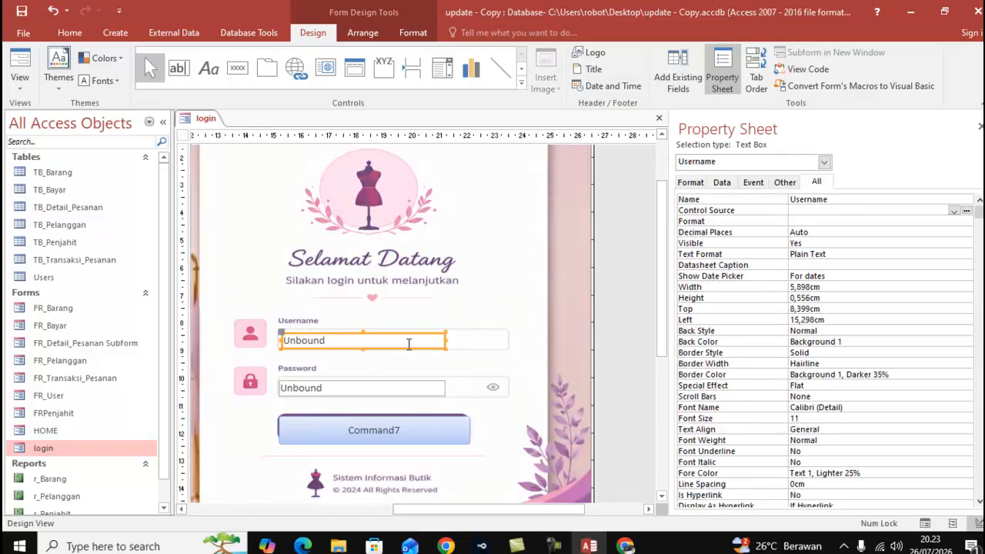
{"action": "left_click", "coordinate": [874, 352]}
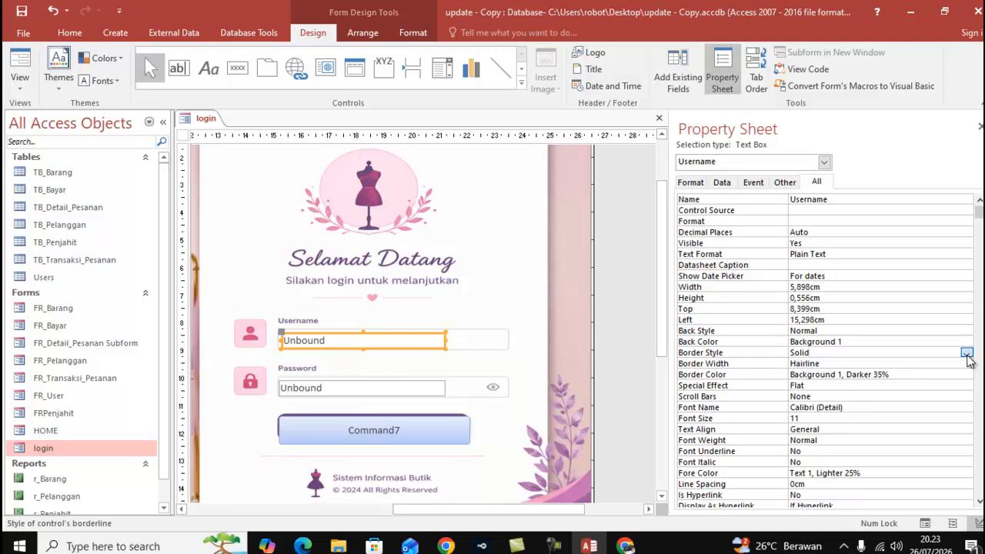
{"action": "left_click", "coordinate": [966, 353]}
{"action": "left_click", "coordinate": [959, 363]}
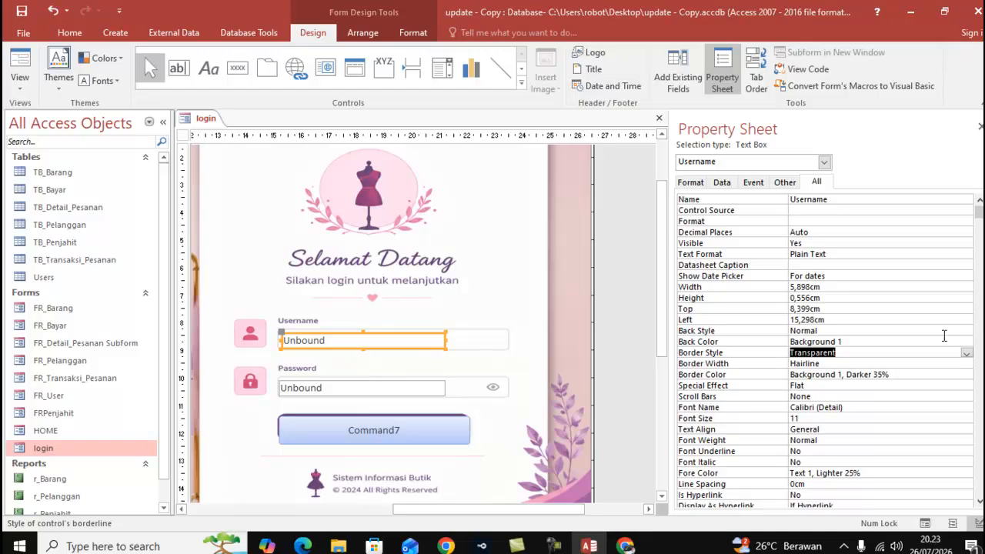
{"action": "left_click", "coordinate": [944, 331]}
{"action": "left_click", "coordinate": [967, 332]}
{"action": "left_click", "coordinate": [959, 341]}
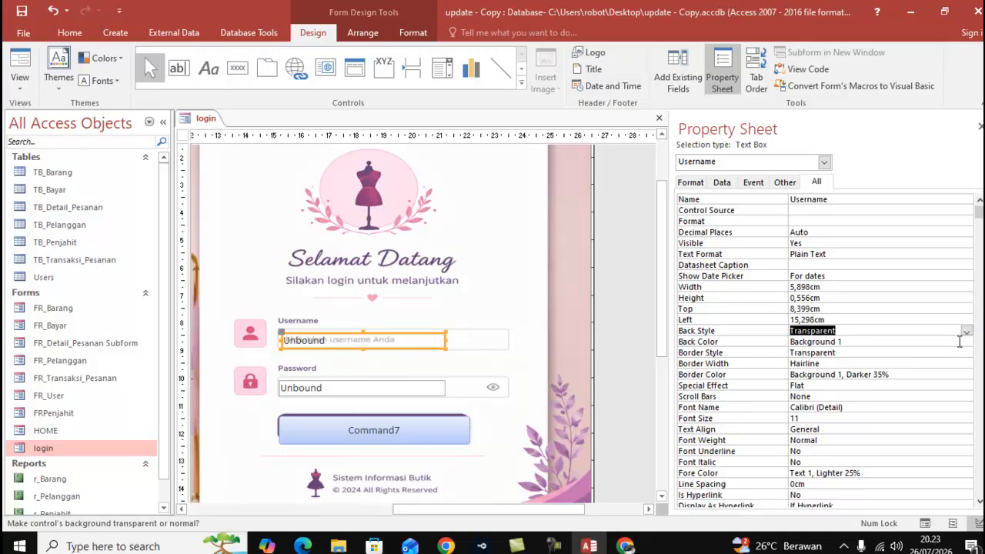
- Stretch the Username text box leftward and upward to about 5.98 cm wide and 0.74 cm high
{"action": "left_click", "coordinate": [281, 339]}
{"action": "left_click_drag", "start_coordinate": [279, 339], "coordinate": [276, 339]}
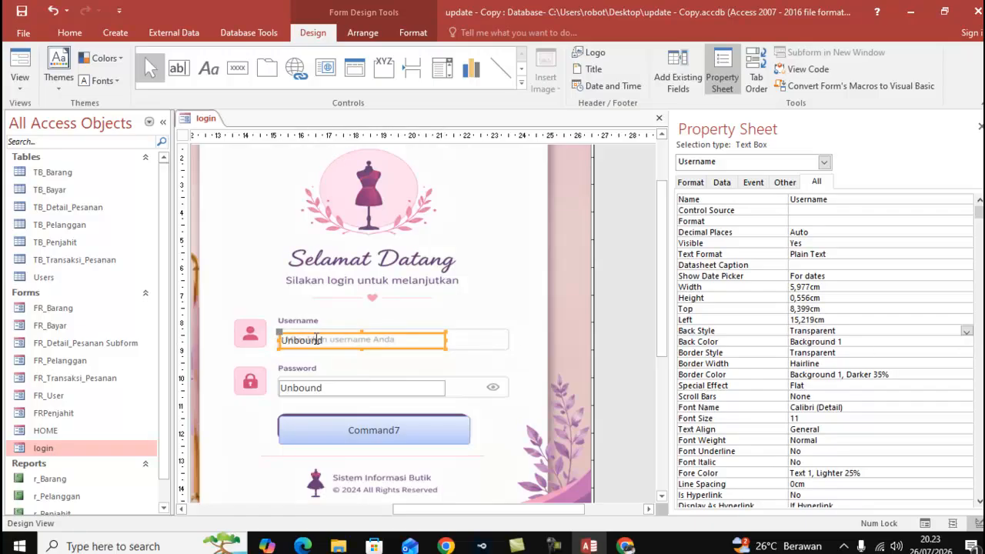
{"action": "left_click_drag", "start_coordinate": [363, 331], "coordinate": [359, 326]}
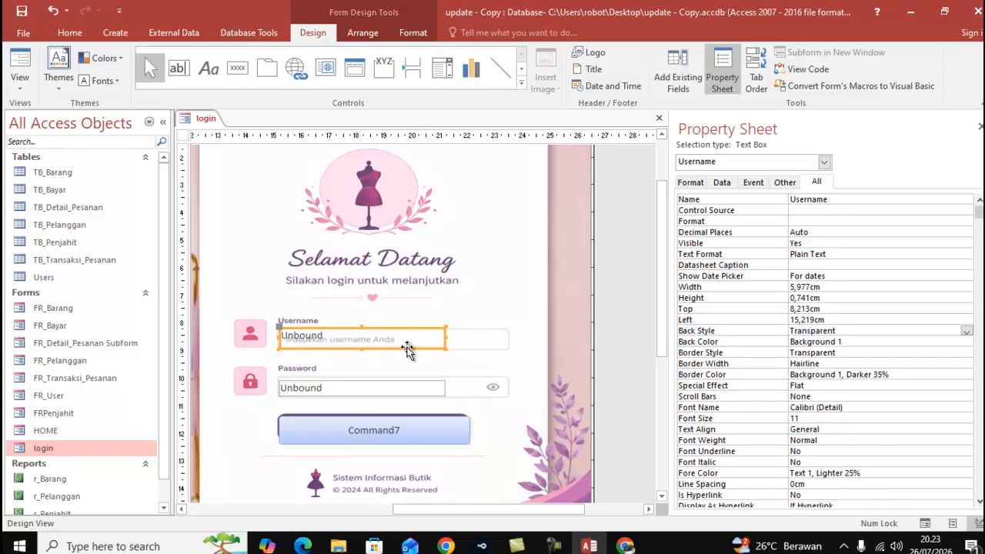
- Make the Password text box's Border Style and Back Style Transparent, and extend its top edge to a height of about 0.66 cm
{"action": "left_click", "coordinate": [360, 391]}
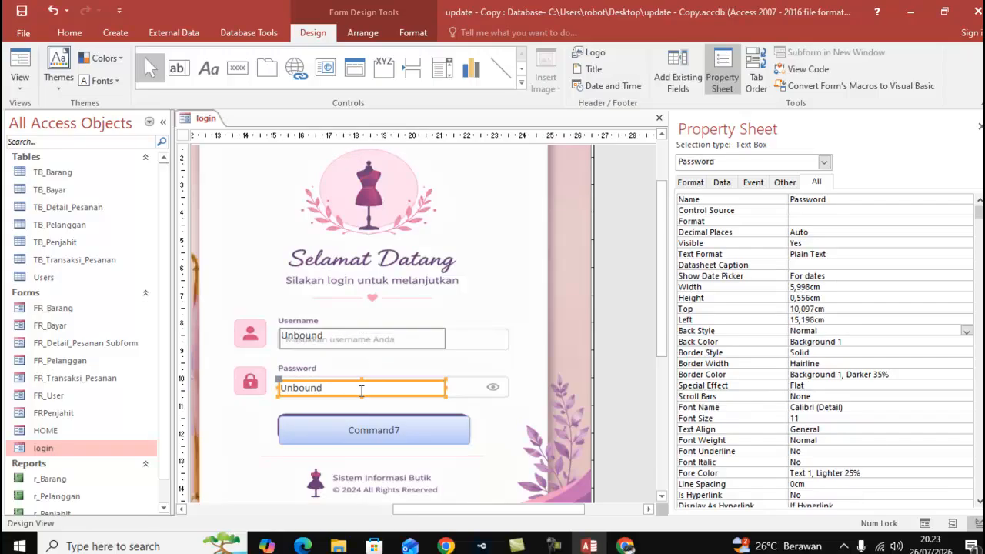
{"action": "left_click", "coordinate": [858, 354]}
{"action": "left_click", "coordinate": [966, 352]}
{"action": "left_click", "coordinate": [949, 360]}
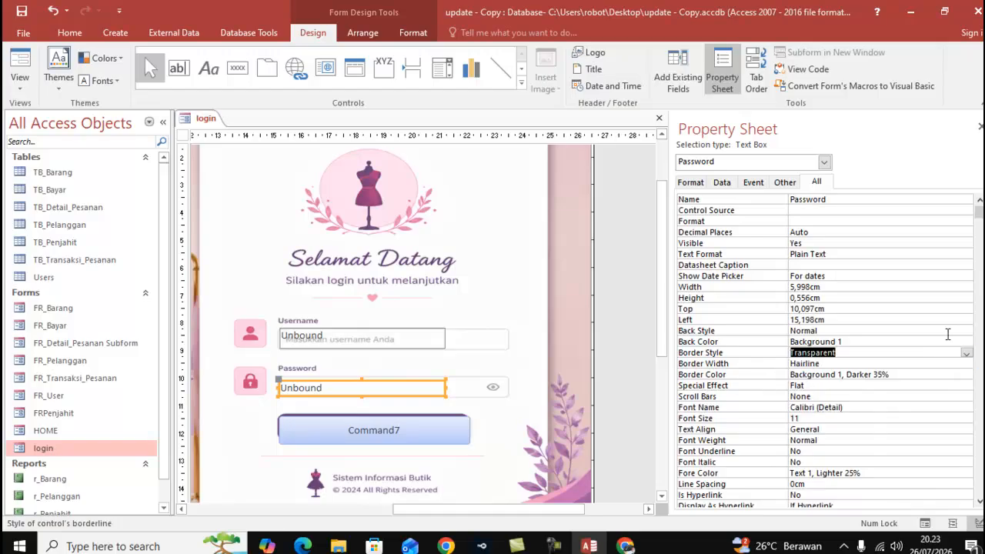
{"action": "left_click", "coordinate": [948, 332]}
{"action": "left_click", "coordinate": [966, 331]}
{"action": "left_click", "coordinate": [958, 341]}
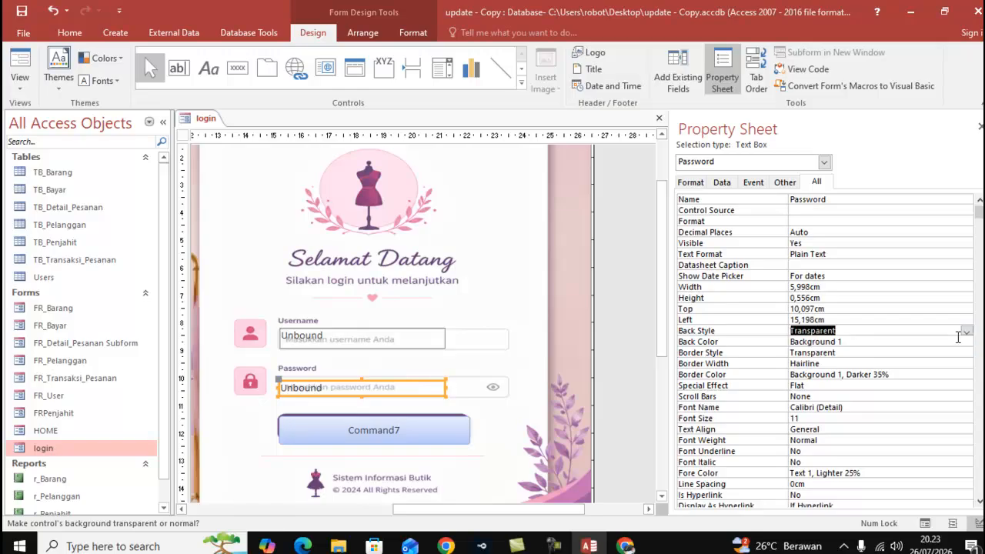
{"action": "left_click", "coordinate": [363, 380]}
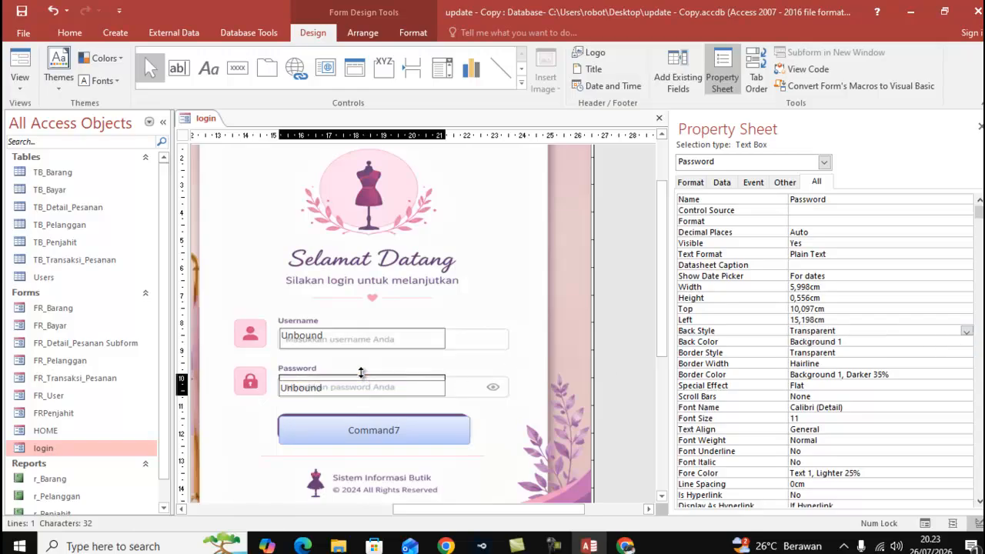
{"action": "left_click_drag", "start_coordinate": [361, 372], "coordinate": [359, 376]}
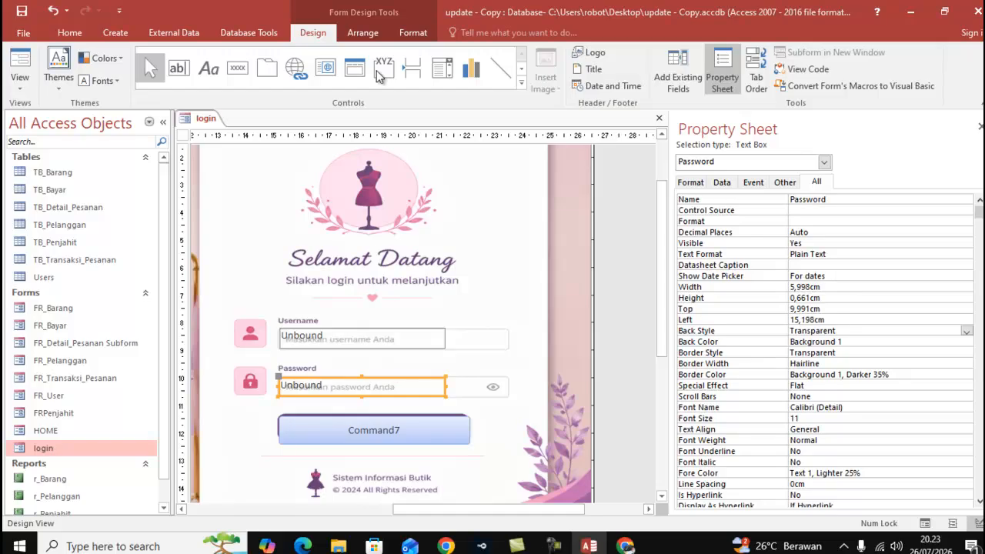
- Try a dark red (#903C39) background fill on the Password text box
{"action": "left_click", "coordinate": [413, 32]}
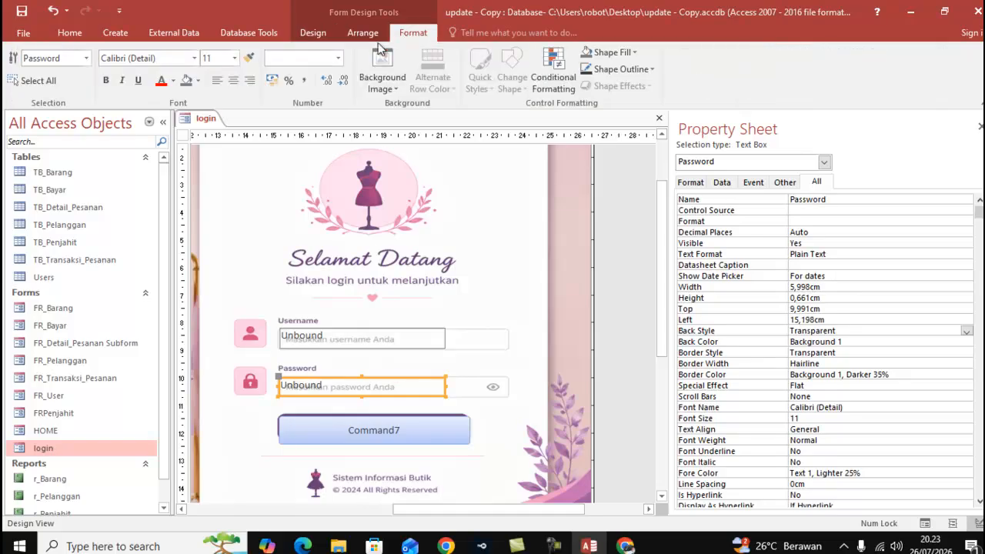
{"action": "left_click", "coordinate": [198, 81]}
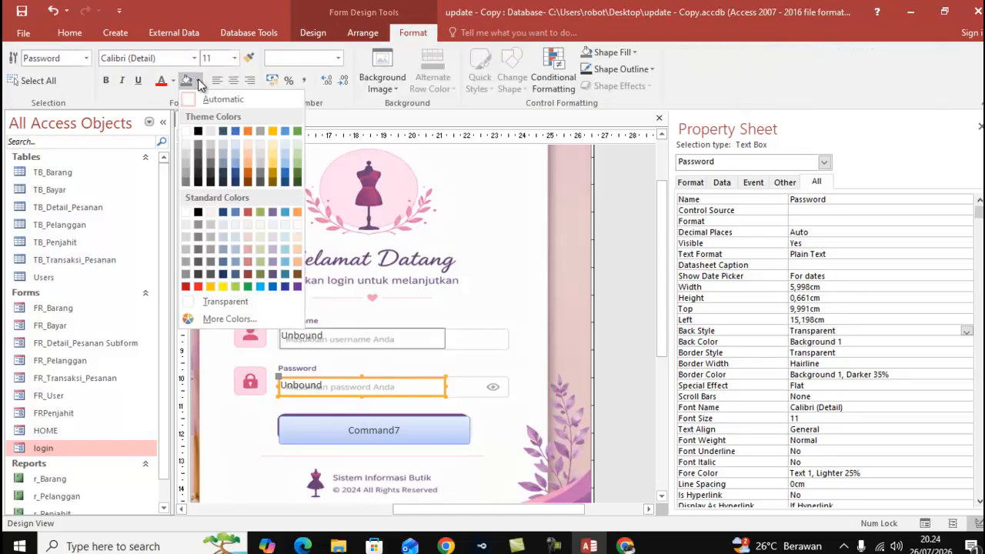
{"action": "left_click", "coordinate": [250, 275]}
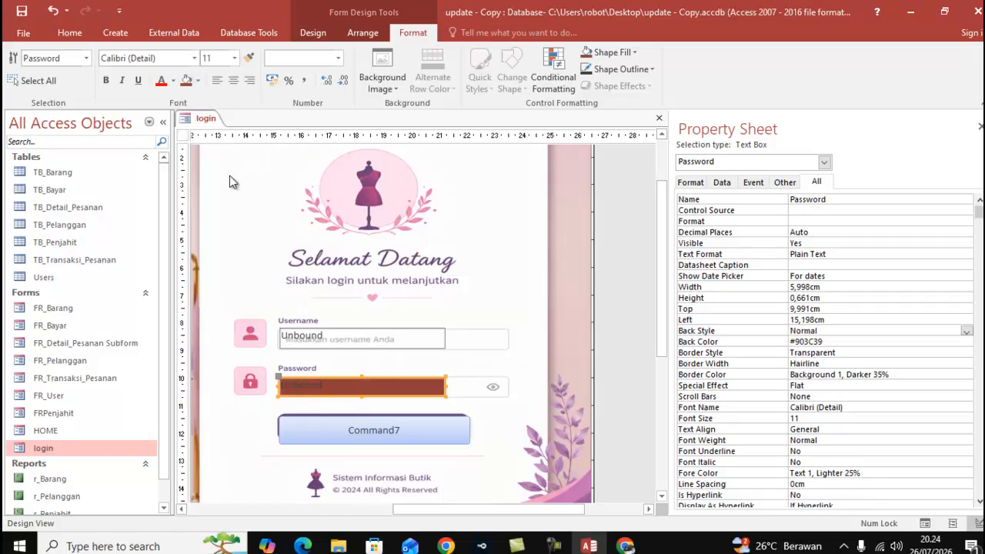
- Fill the Password and Username text boxes with the standard purple (#6F3198)
{"action": "left_click", "coordinate": [197, 81]}
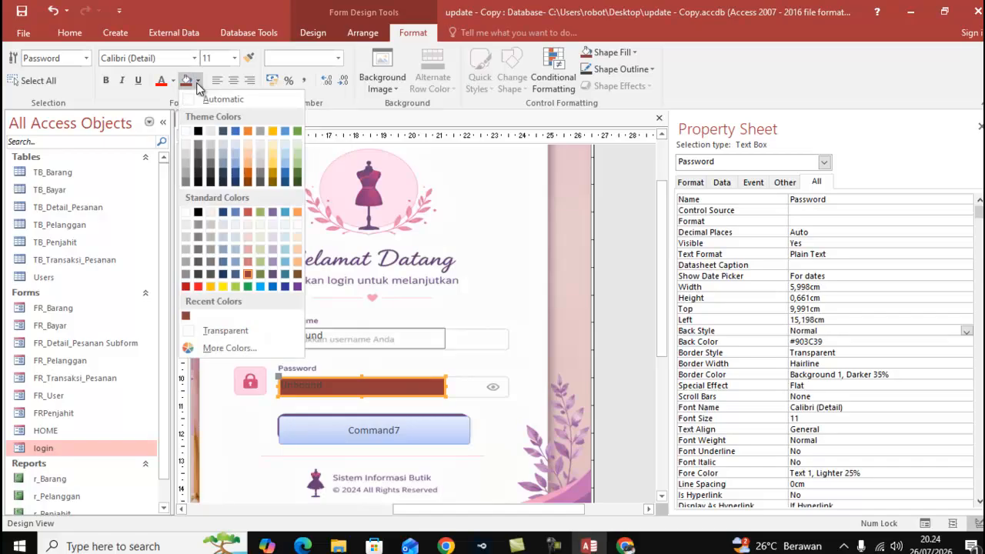
{"action": "left_click", "coordinate": [299, 285]}
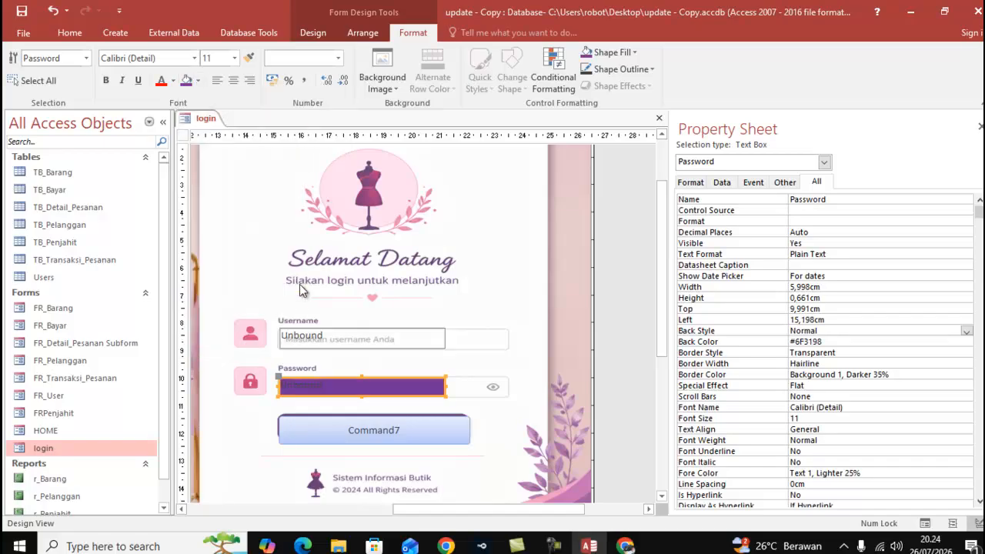
{"action": "left_click", "coordinate": [317, 346]}
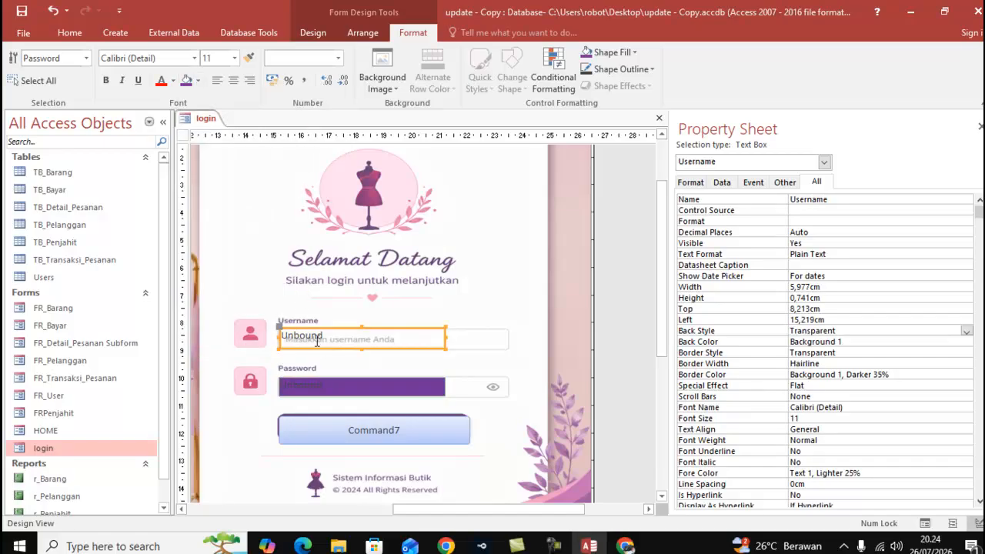
{"action": "left_click", "coordinate": [189, 81]}
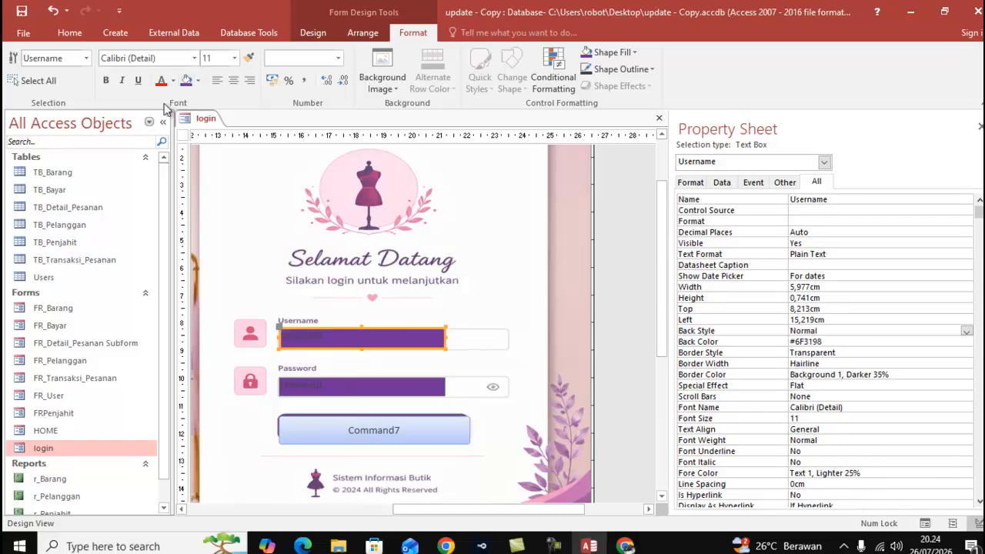
- Set the font color of the Username and Password text boxes to white (Background 1)
{"action": "left_click", "coordinate": [173, 80]}
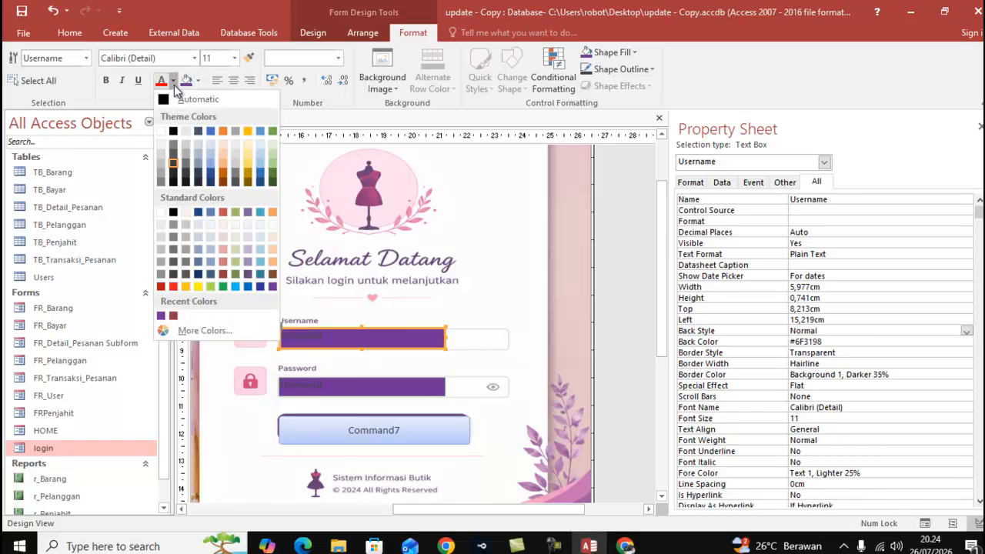
{"action": "left_click", "coordinate": [164, 127]}
{"action": "left_click", "coordinate": [330, 382]}
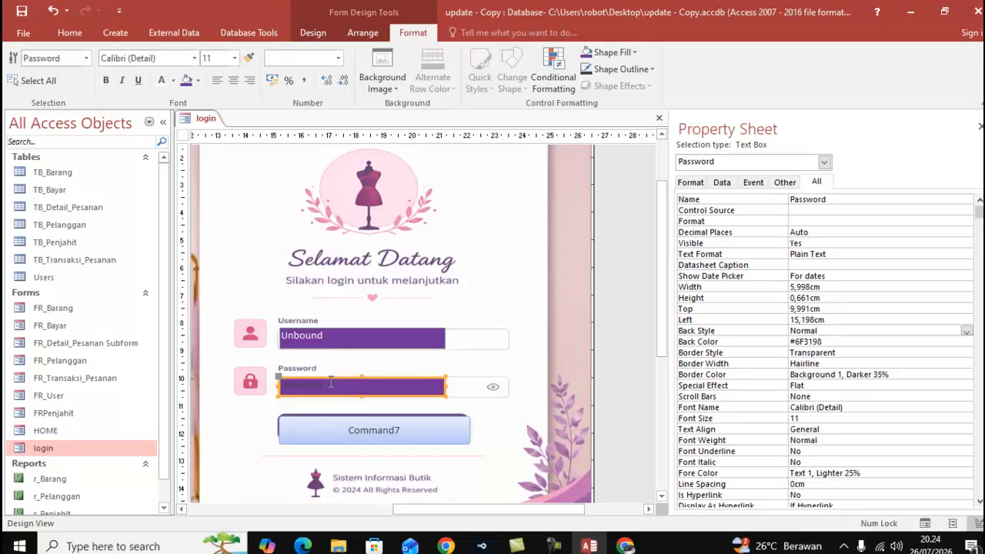
{"action": "left_click", "coordinate": [162, 80]}
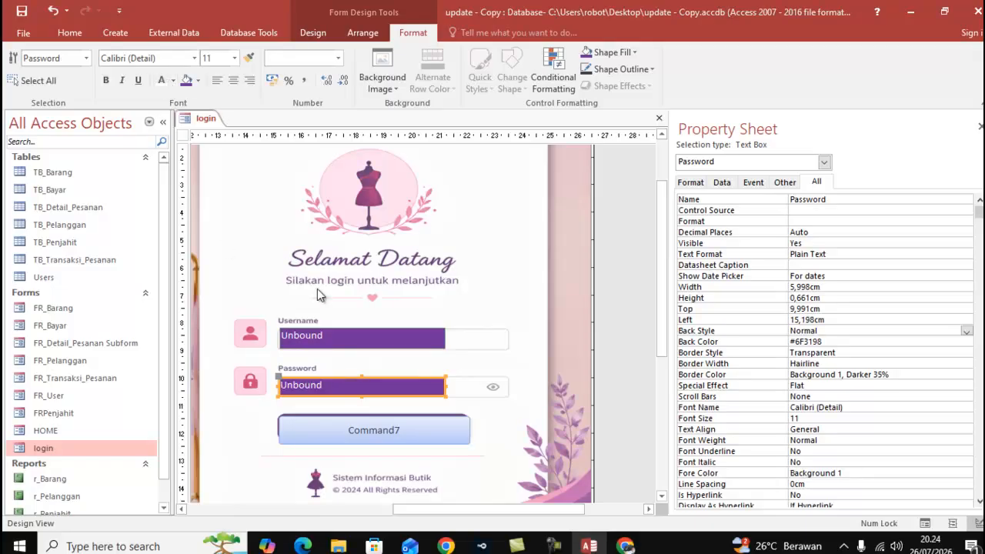
- Save the login form with its recoloured Username and Password text boxes
{"action": "right_click", "coordinate": [206, 118]}
{"action": "left_click", "coordinate": [211, 126]}
{"action": "right_click", "coordinate": [208, 120]}
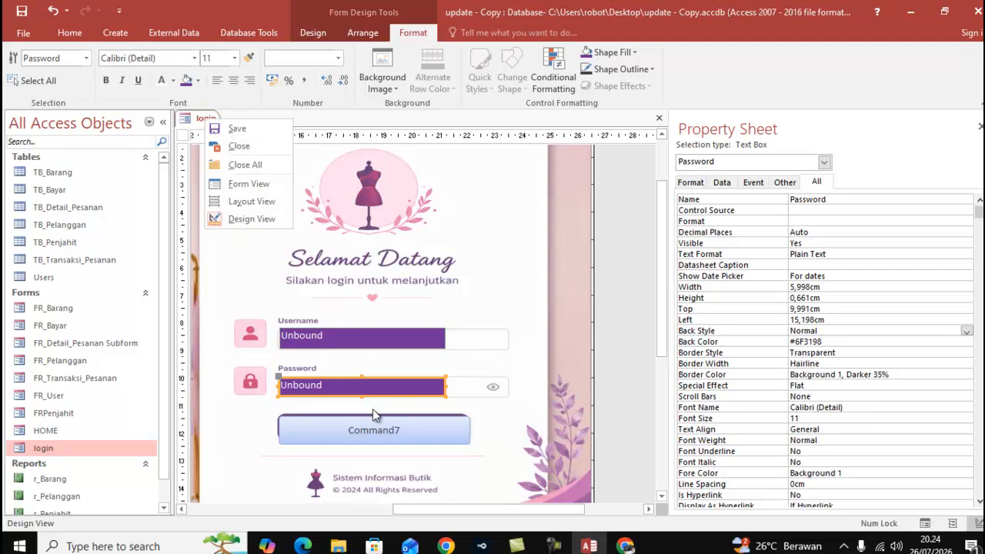
- Move the Command7 button over the Login button in the background picture, to about 11.3 cm Top and 15.1 cm Left
{"action": "left_click", "coordinate": [369, 421]}
{"action": "left_click", "coordinate": [376, 421]}
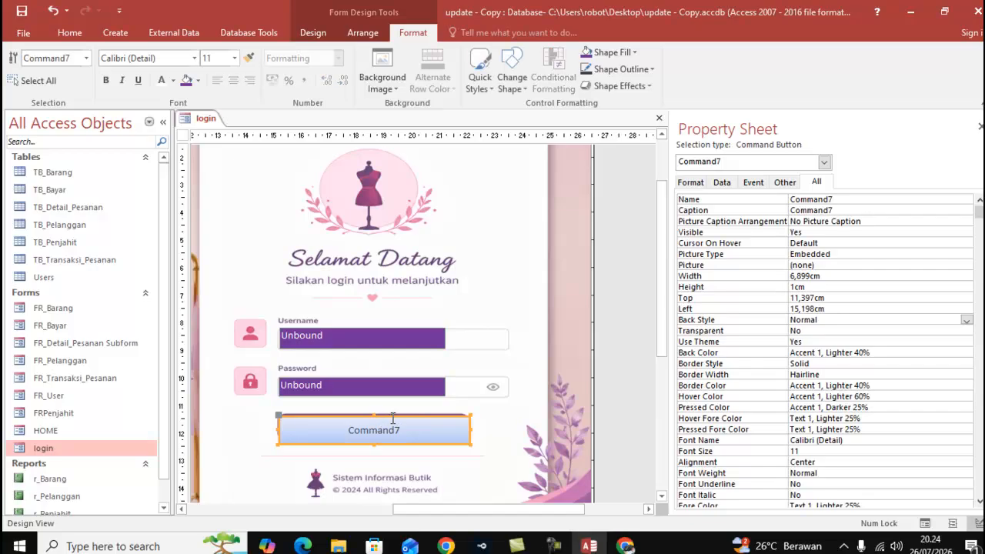
{"action": "left_click", "coordinate": [612, 387]}
{"action": "left_click_drag", "start_coordinate": [443, 416], "coordinate": [440, 413]}
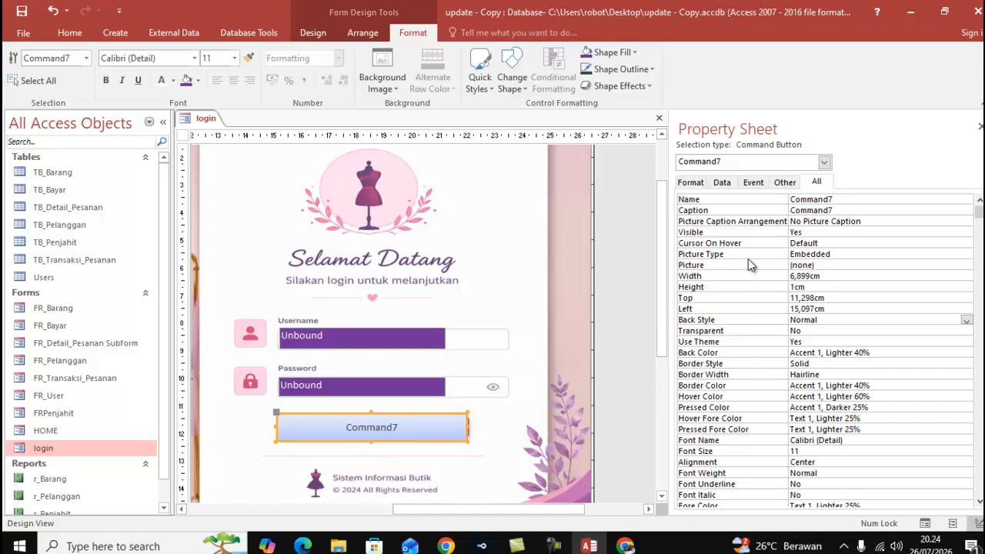
- Set the Command7 button's Border Style and Back Style to Transparent
{"action": "left_click", "coordinate": [889, 363]}
{"action": "left_click", "coordinate": [965, 365]}
{"action": "left_click", "coordinate": [954, 374]}
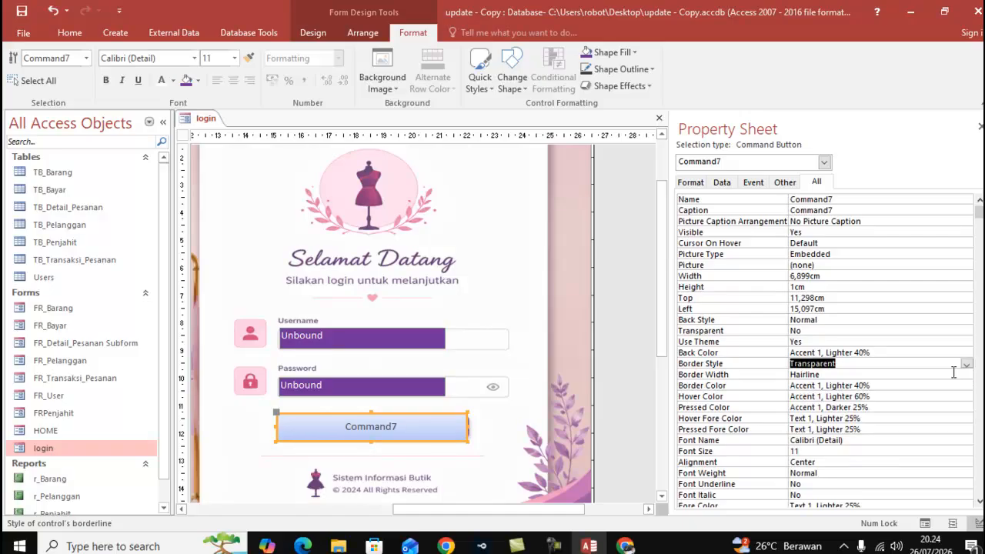
{"action": "left_click", "coordinate": [900, 320]}
{"action": "left_click", "coordinate": [966, 320]}
{"action": "left_click", "coordinate": [952, 331]}
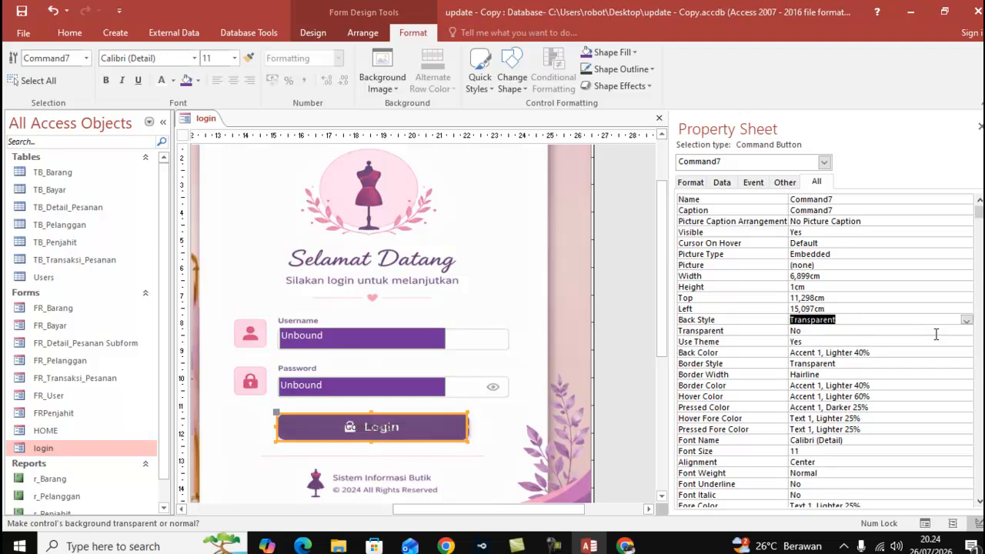
- Widen the Command7 button to about 7 cm to cover the pictured Login button, and save the form
{"action": "left_click_drag", "start_coordinate": [468, 427], "coordinate": [471, 428]}
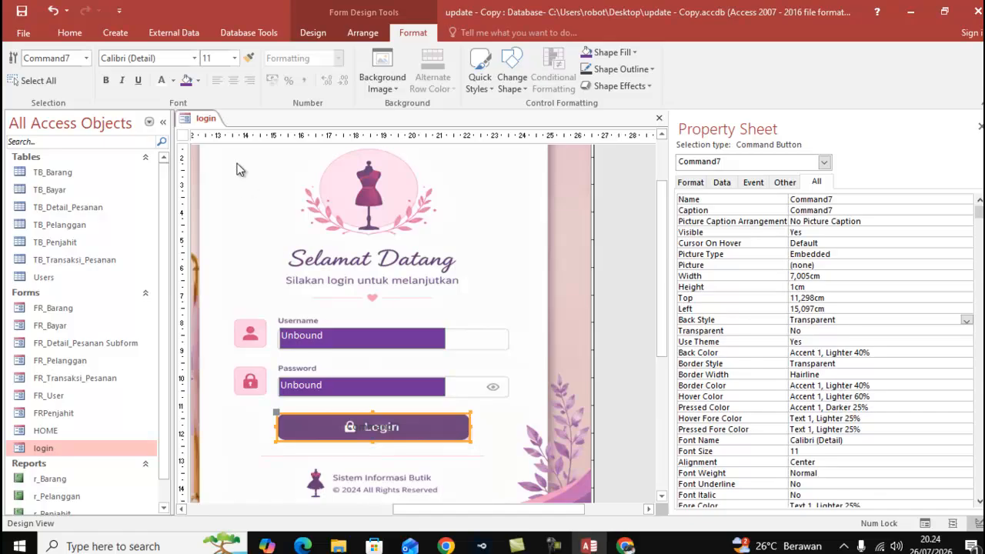
{"action": "right_click", "coordinate": [207, 121]}
{"action": "left_click", "coordinate": [209, 129]}
- Look through the Password text box's format, event and other properties, ending on its data properties
{"action": "left_click", "coordinate": [340, 381]}
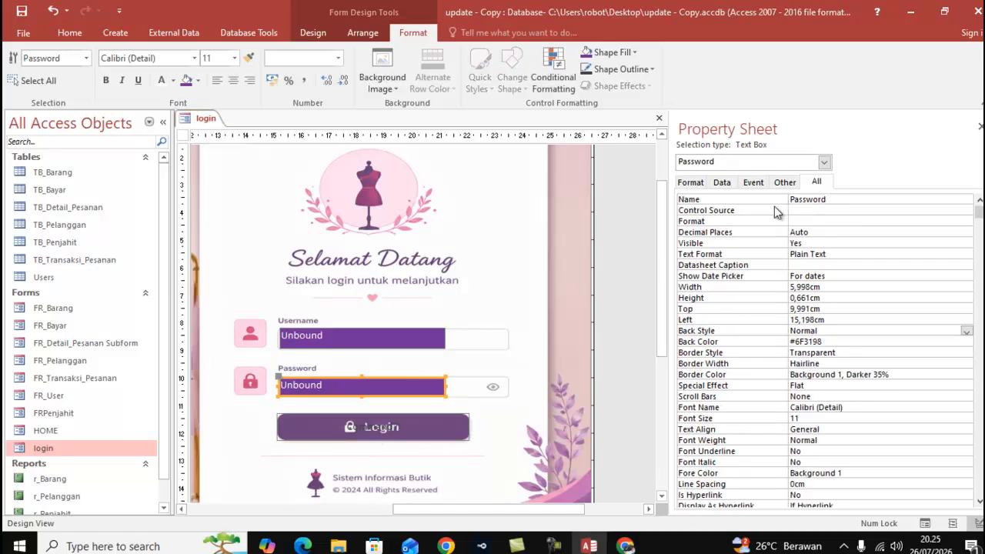
{"action": "left_click", "coordinate": [689, 184]}
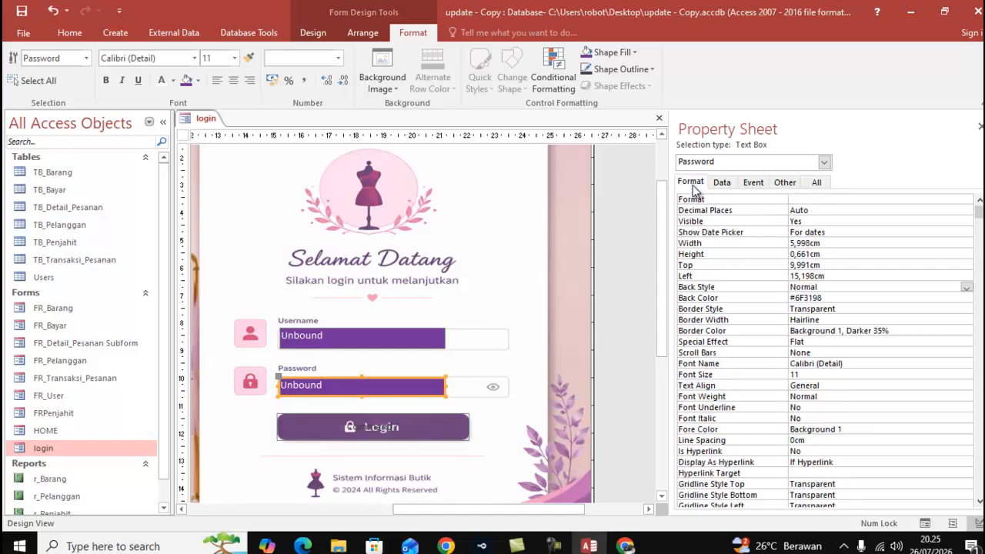
{"action": "left_click", "coordinate": [752, 185]}
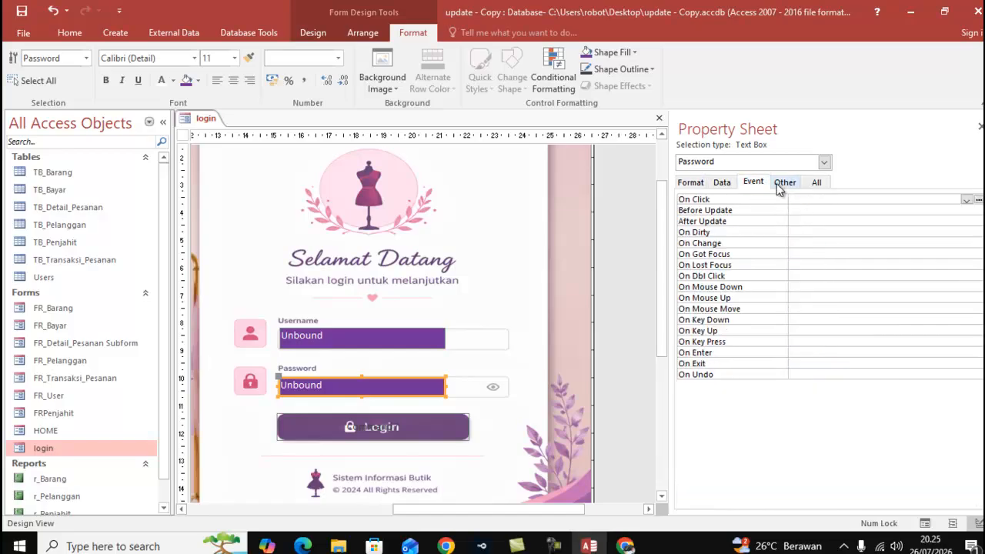
{"action": "left_click", "coordinate": [779, 185]}
{"action": "left_click", "coordinate": [717, 183]}
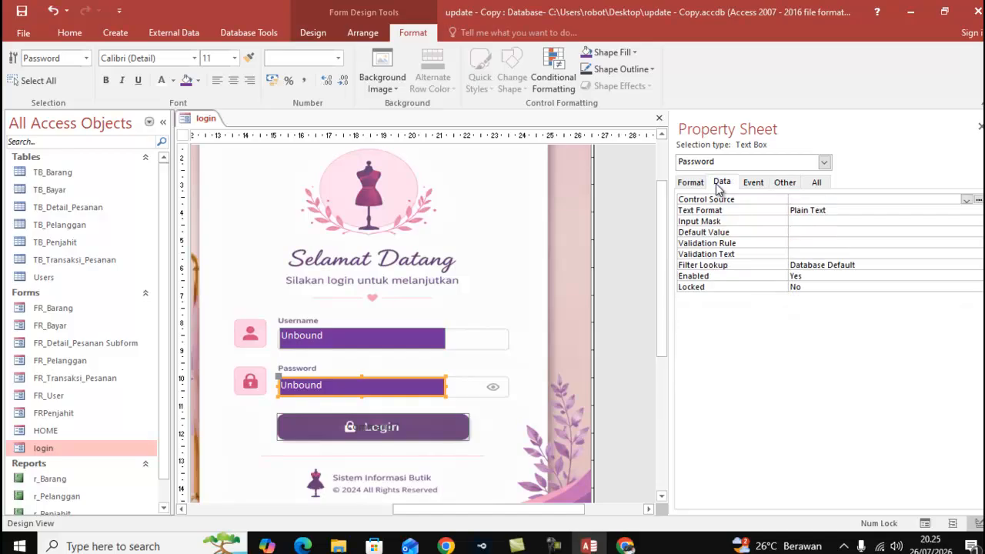
- Apply the Password input mask to the login form's Password text box
{"action": "left_click", "coordinate": [817, 225]}
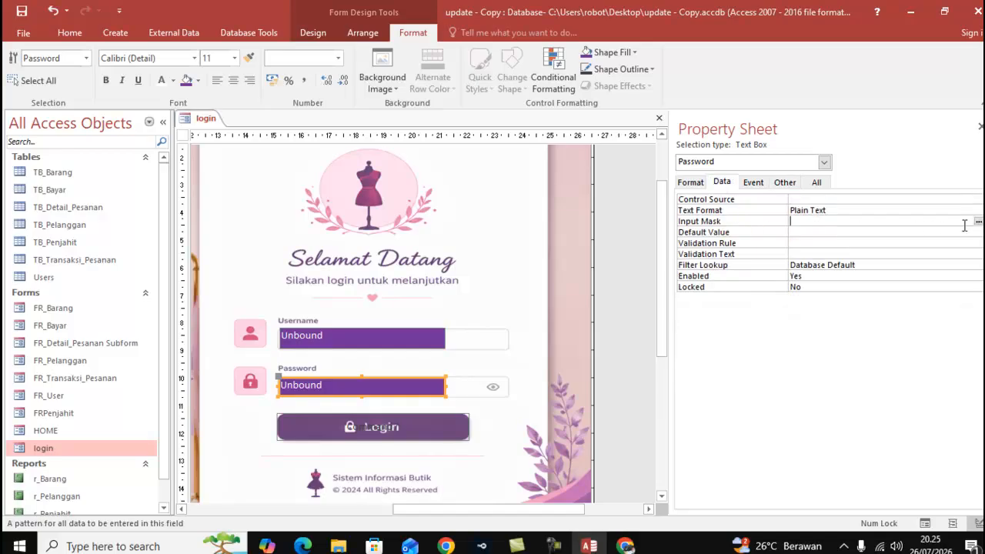
{"action": "left_click", "coordinate": [977, 222]}
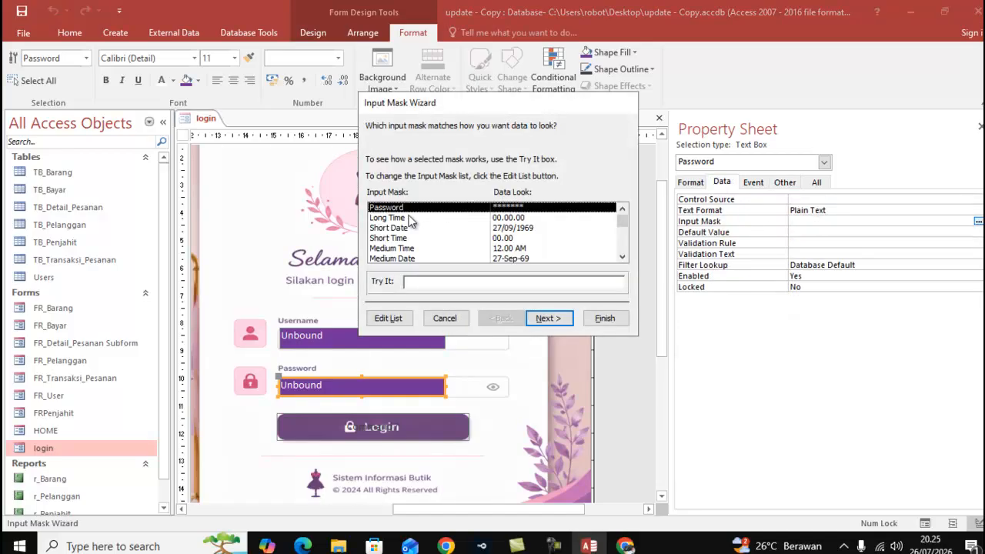
{"action": "left_click", "coordinate": [548, 317]}
{"action": "left_click", "coordinate": [604, 318]}
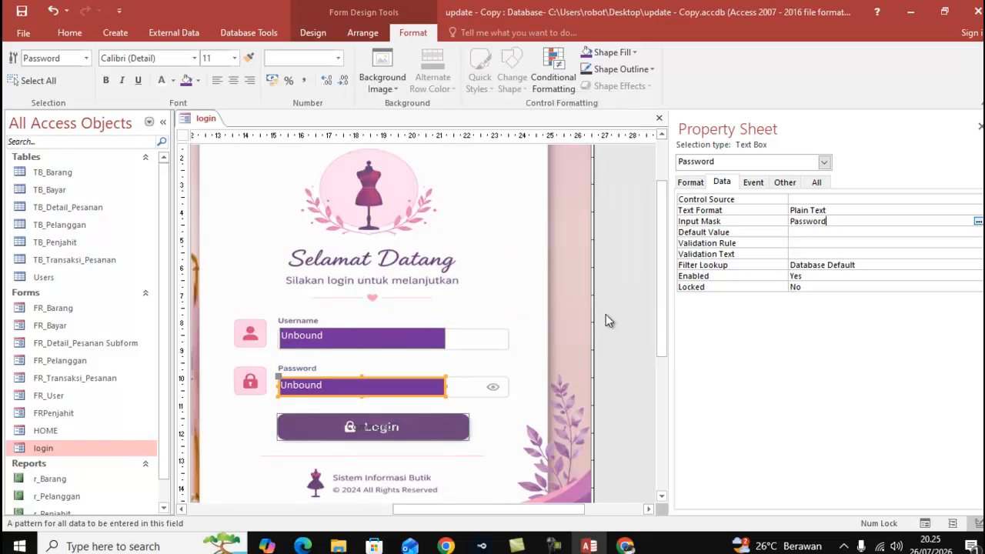
- Check the masked password entry in the login form's Form View, then close and reopen the form
{"action": "right_click", "coordinate": [205, 119]}
{"action": "right_click", "coordinate": [205, 119]}
{"action": "left_click", "coordinate": [242, 183]}
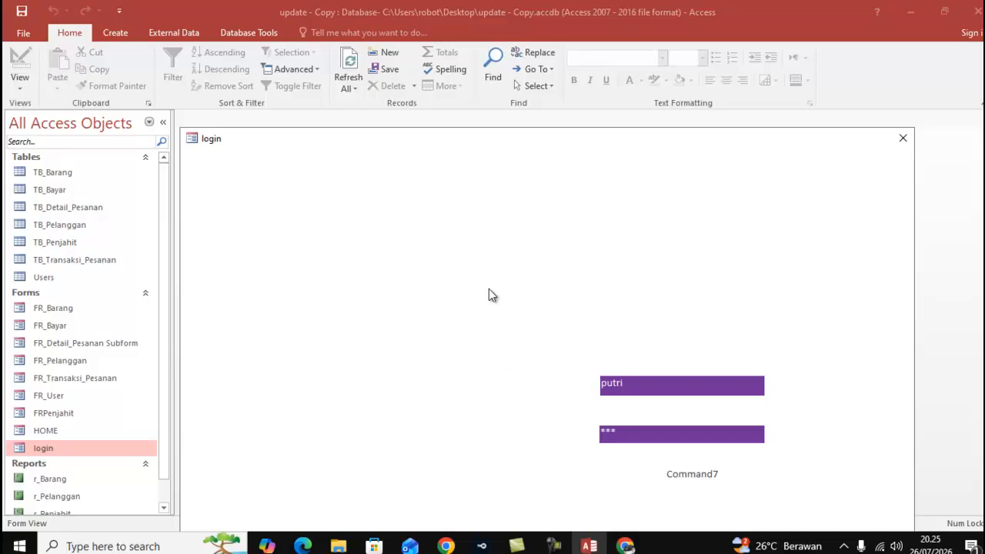
{"action": "right_click", "coordinate": [458, 138]}
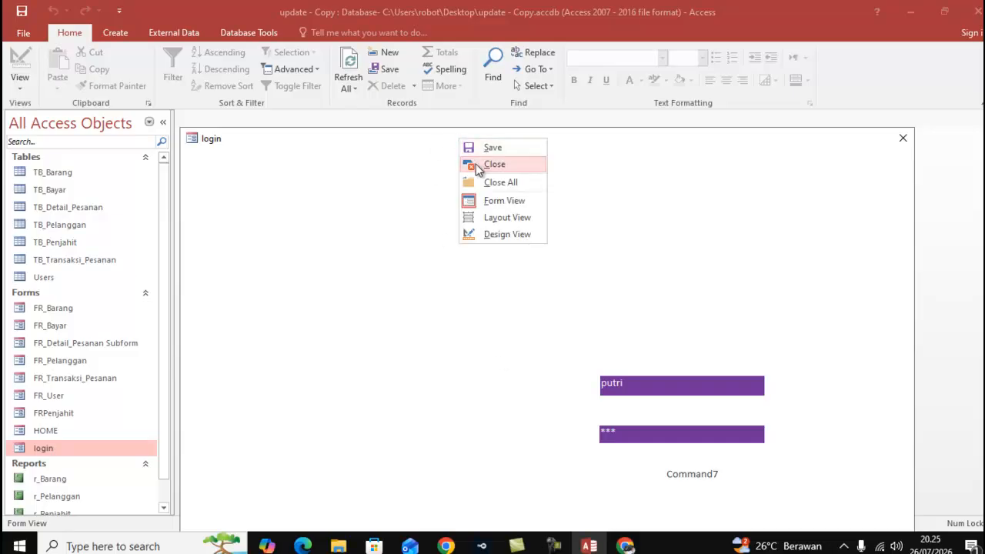
{"action": "left_click", "coordinate": [477, 167]}
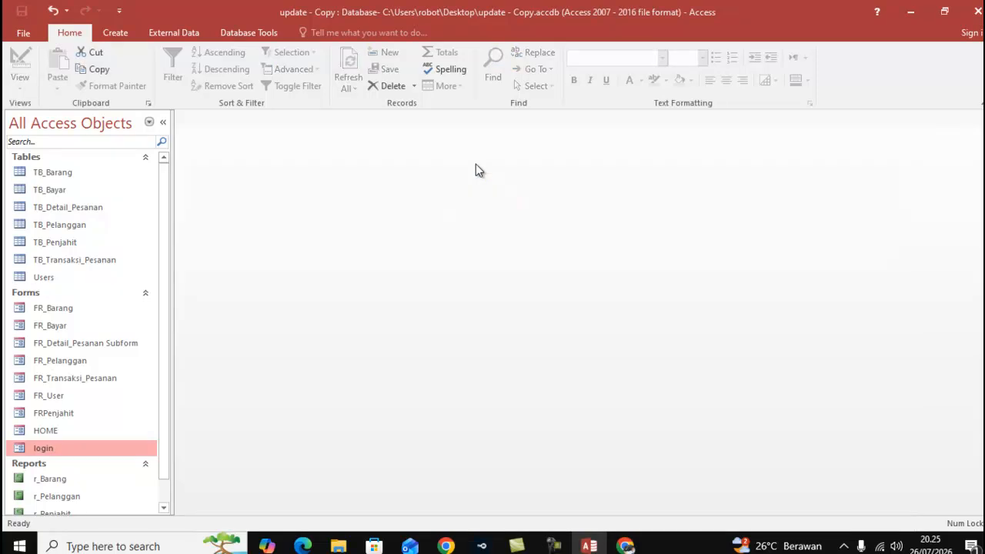
{"action": "double_click", "coordinate": [90, 449]}
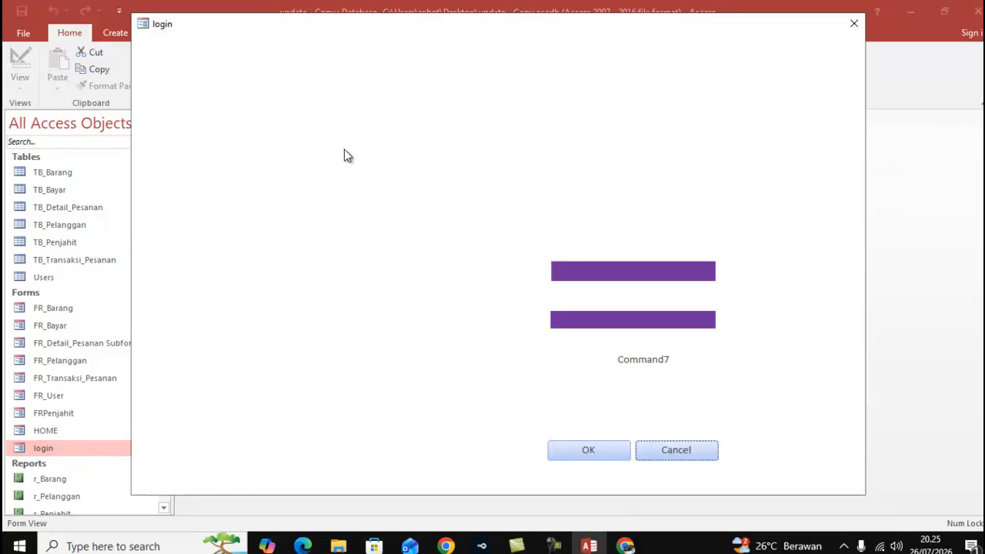
- Open the login form in Design View and set the background image's Visible property to Yes
{"action": "right_click", "coordinate": [434, 25]}
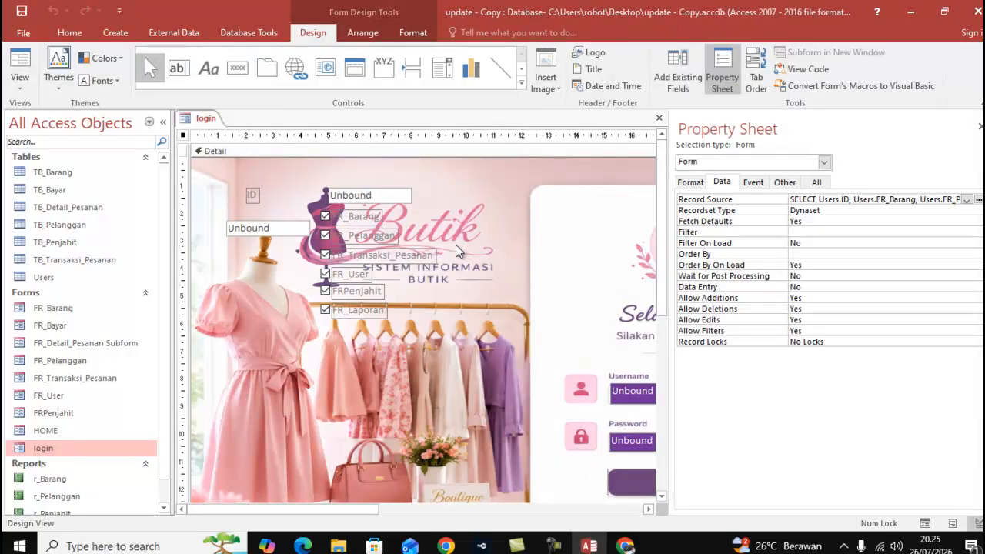
{"action": "left_click", "coordinate": [496, 196]}
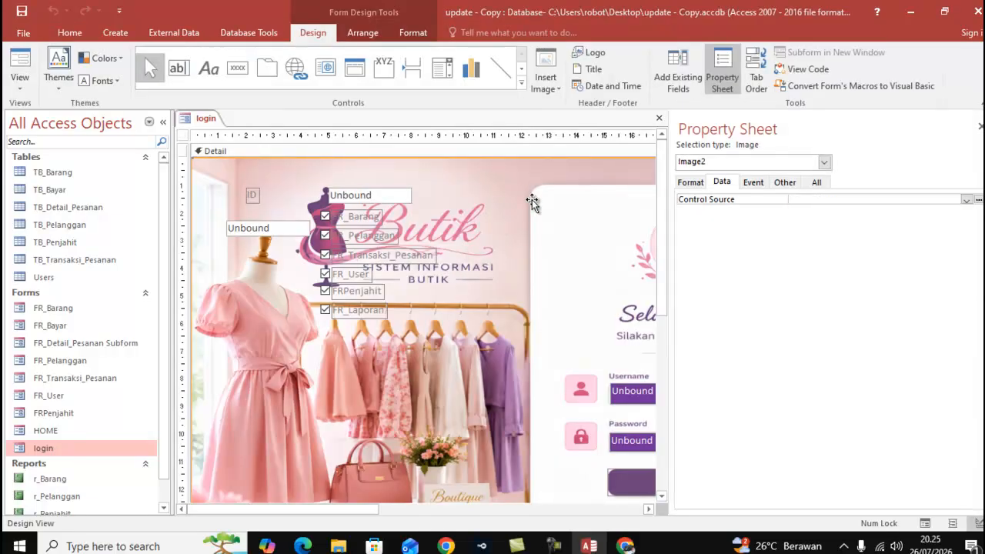
{"action": "left_click", "coordinate": [692, 184]}
{"action": "left_click", "coordinate": [967, 199]}
{"action": "left_click", "coordinate": [961, 211]}
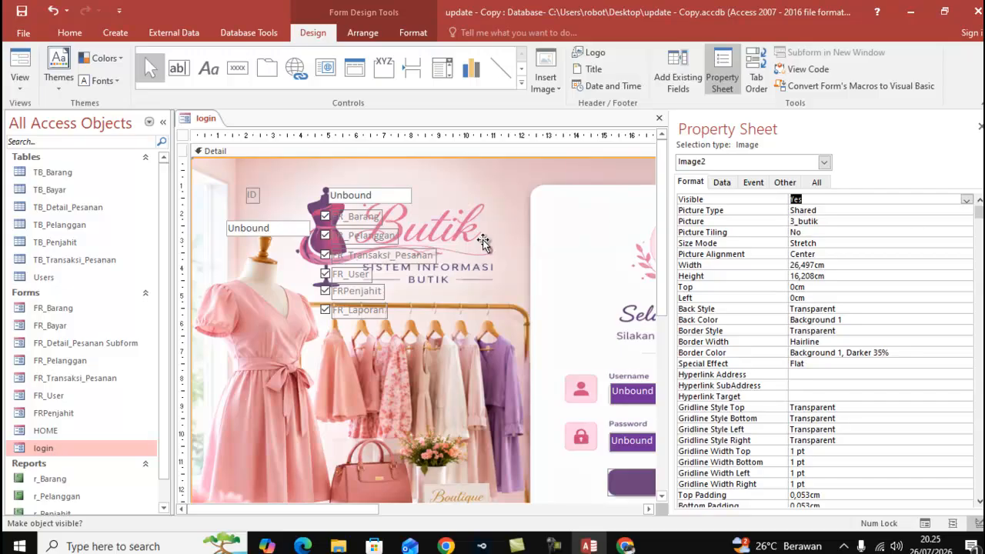
- Preview the login form in Form View and test the Login button twice with empty username and password
{"action": "right_click", "coordinate": [219, 123]}
{"action": "left_click", "coordinate": [221, 127]}
{"action": "right_click", "coordinate": [215, 120]}
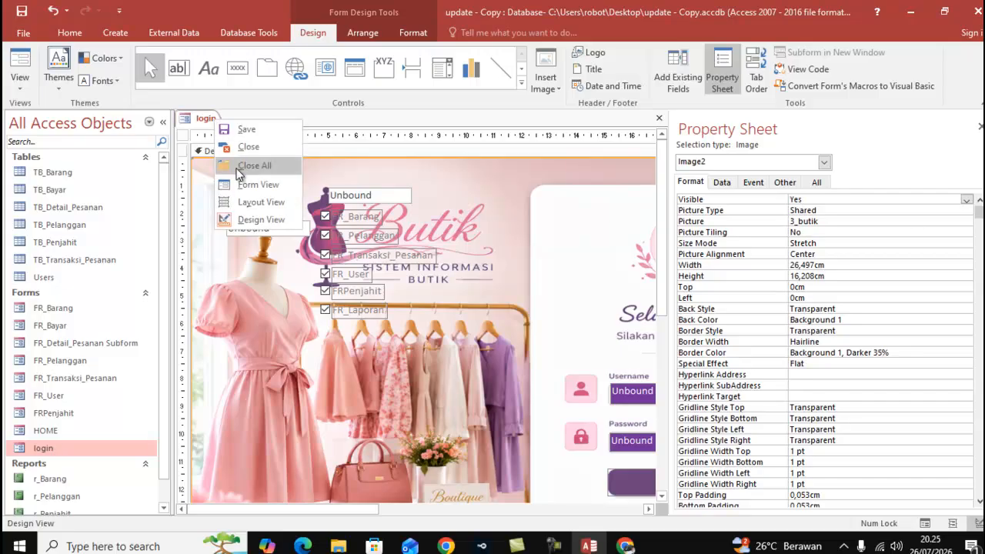
{"action": "left_click", "coordinate": [241, 188]}
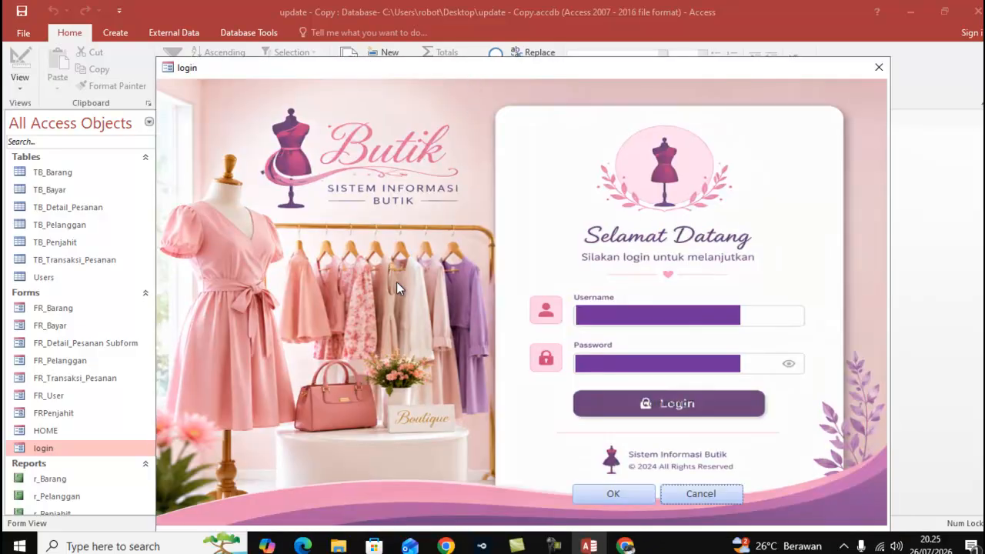
{"action": "left_click", "coordinate": [683, 398]}
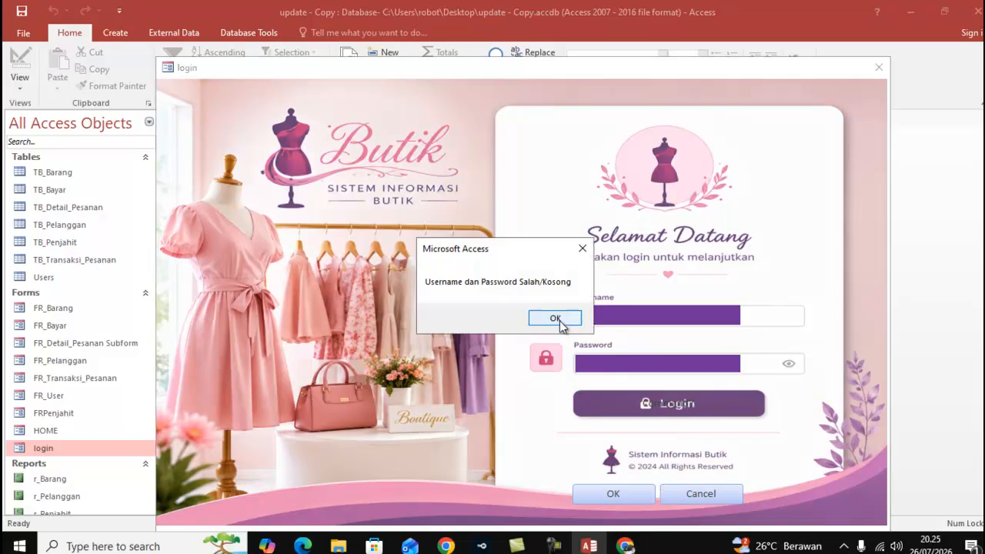
{"action": "left_click", "coordinate": [555, 318]}
{"action": "left_click", "coordinate": [675, 406]}
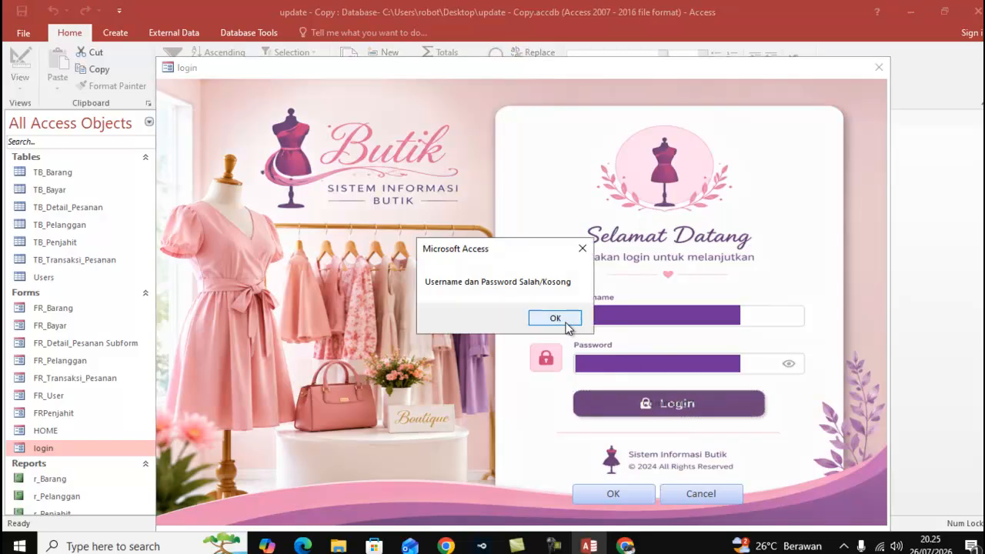
{"action": "left_click", "coordinate": [564, 322]}
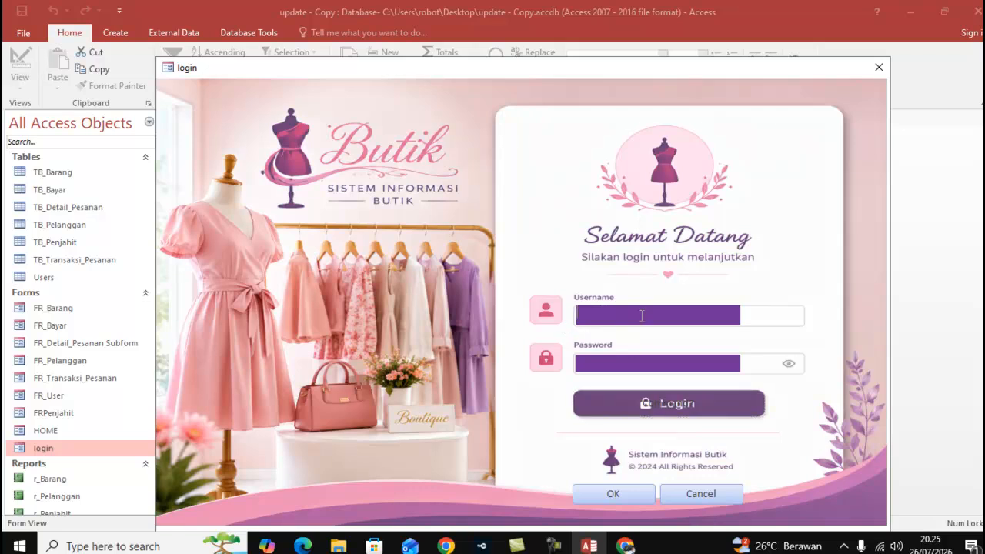
- Return the login form to Design View and center the text of the Username and Password text boxes
{"action": "right_click", "coordinate": [558, 67]}
{"action": "left_click", "coordinate": [602, 162]}
{"action": "left_click_drag", "start_coordinate": [359, 508], "coordinate": [427, 508]}
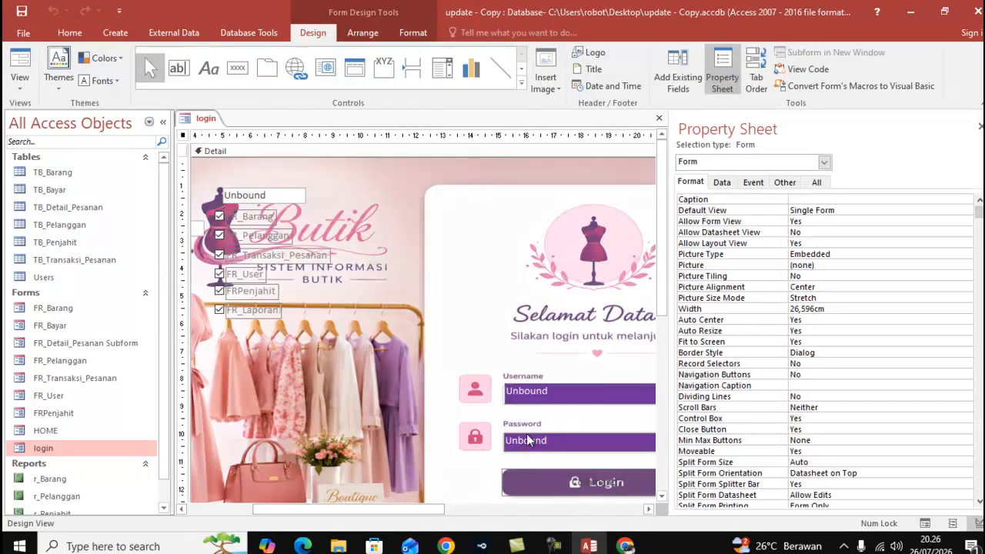
{"action": "left_click", "coordinate": [571, 392]}
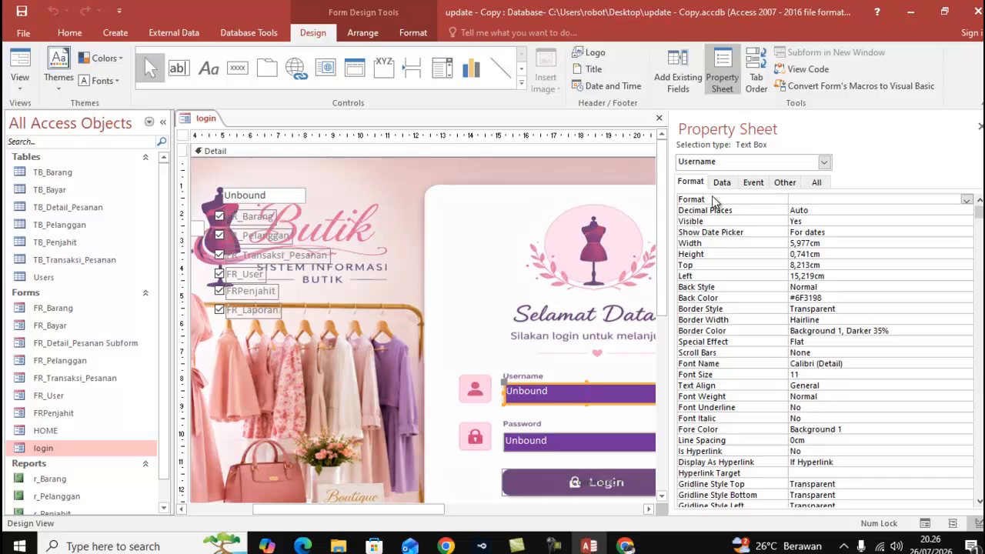
{"action": "left_click", "coordinate": [412, 32]}
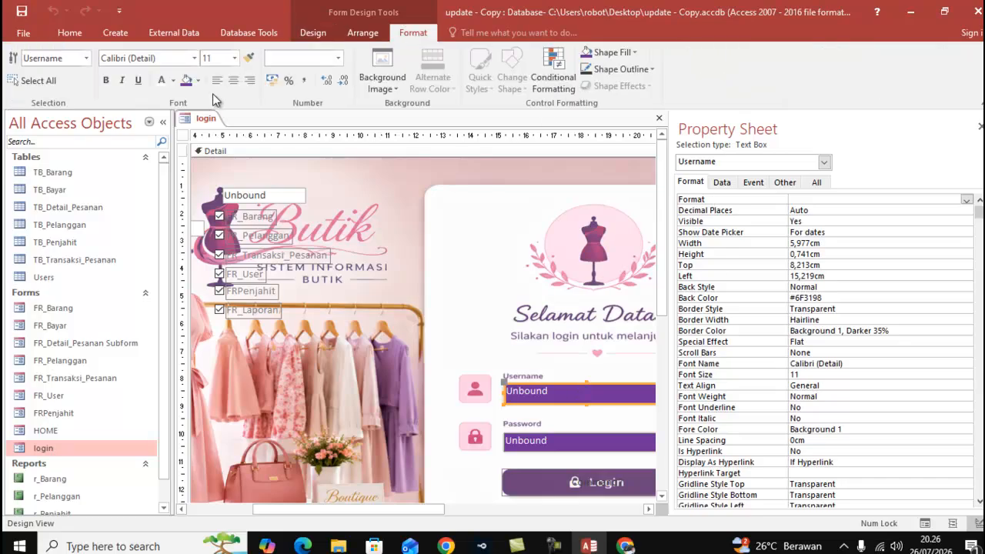
{"action": "left_click", "coordinate": [230, 83]}
{"action": "left_click", "coordinate": [566, 440]}
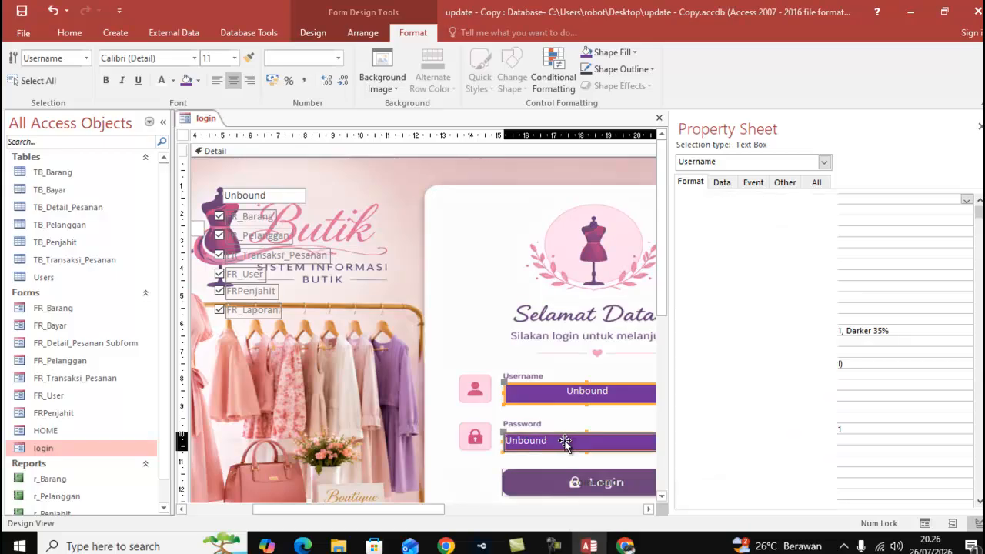
{"action": "left_click", "coordinate": [229, 81]}
- Change the login command button's caption to Login
{"action": "left_click", "coordinate": [585, 484]}
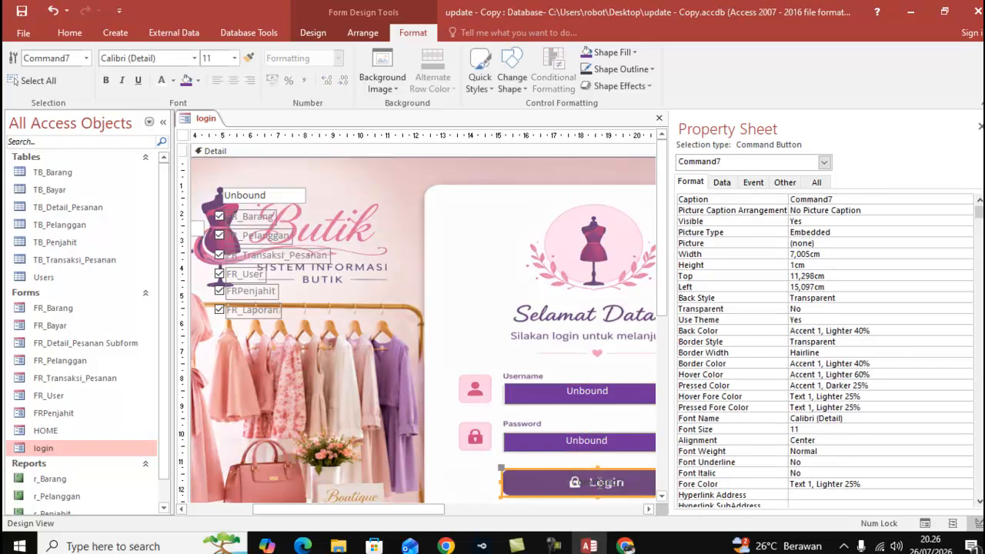
{"action": "left_click", "coordinate": [625, 482]}
{"action": "left_click_drag", "start_coordinate": [624, 482], "coordinate": [568, 482]}
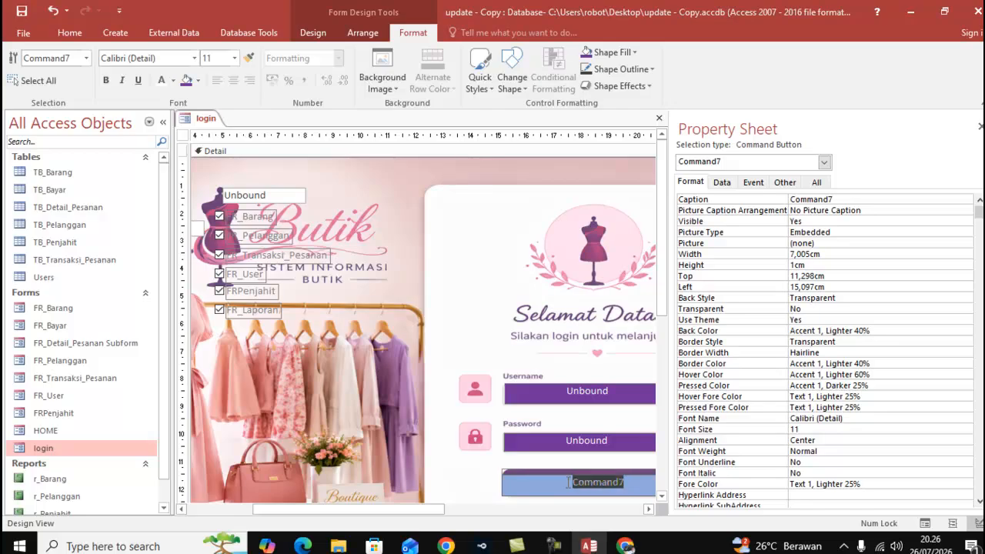
{"action": "left_click_drag", "start_coordinate": [842, 201], "coordinate": [771, 204]}
{"action": "type", "text": "Login"}
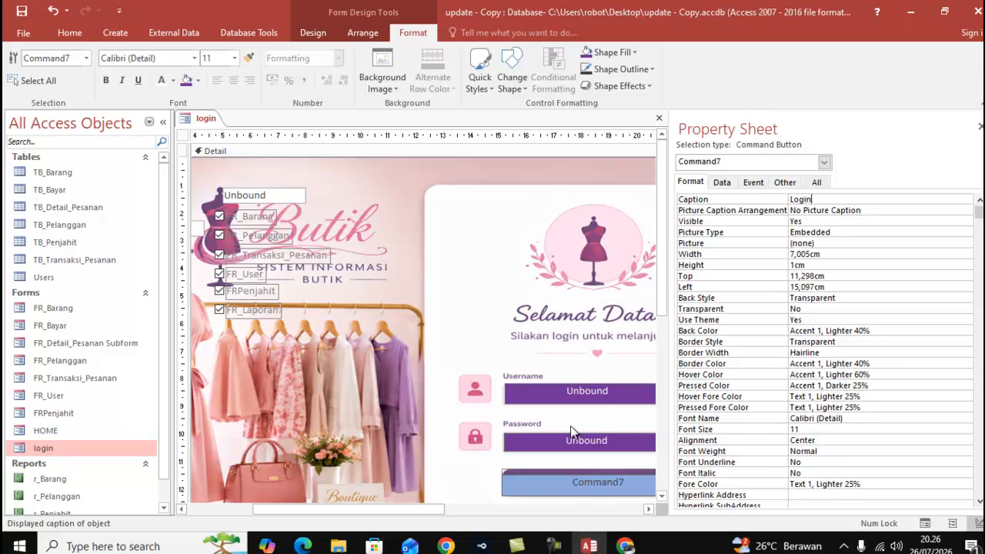
{"action": "left_click", "coordinate": [514, 367]}
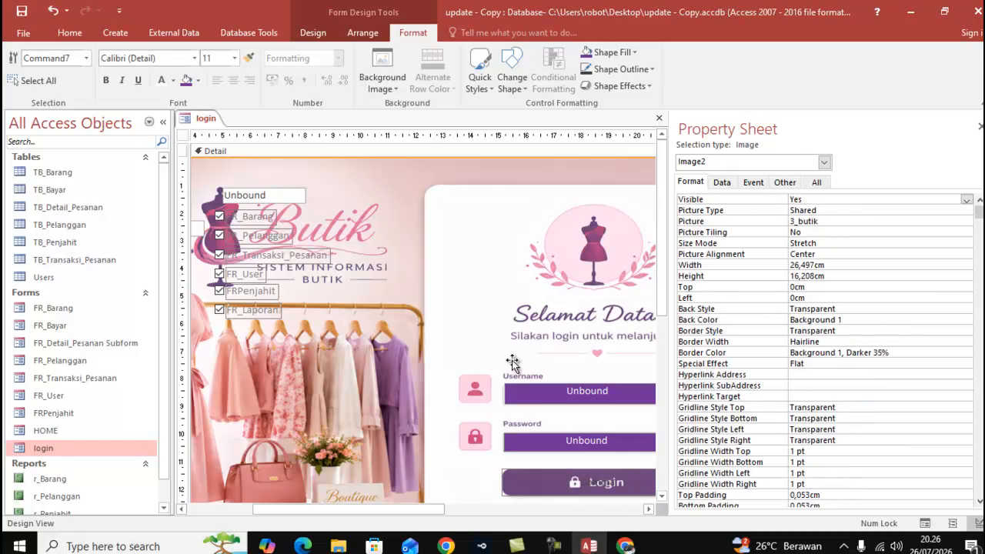
- Show the edited login form in Form View and submit it with both fields blank, dismissing the resulting message
{"action": "right_click", "coordinate": [212, 124]}
{"action": "key", "text": "Escape"}
{"action": "right_click", "coordinate": [217, 126]}
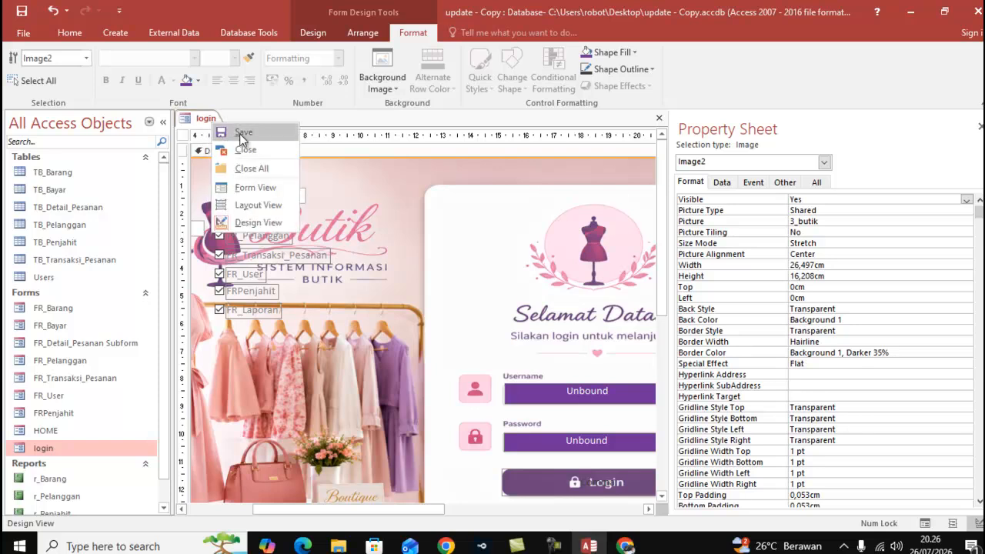
{"action": "left_click", "coordinate": [261, 189]}
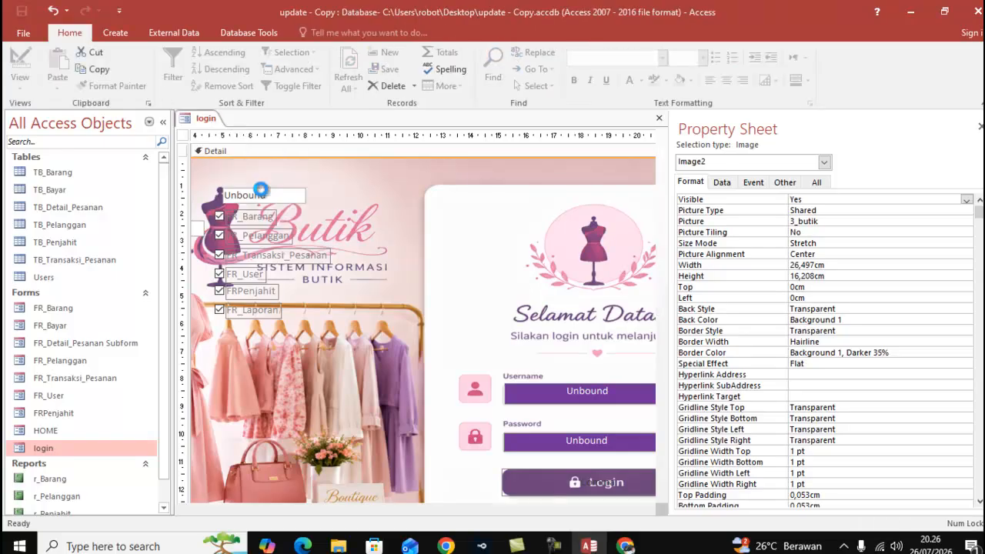
{"action": "left_click", "coordinate": [717, 489]}
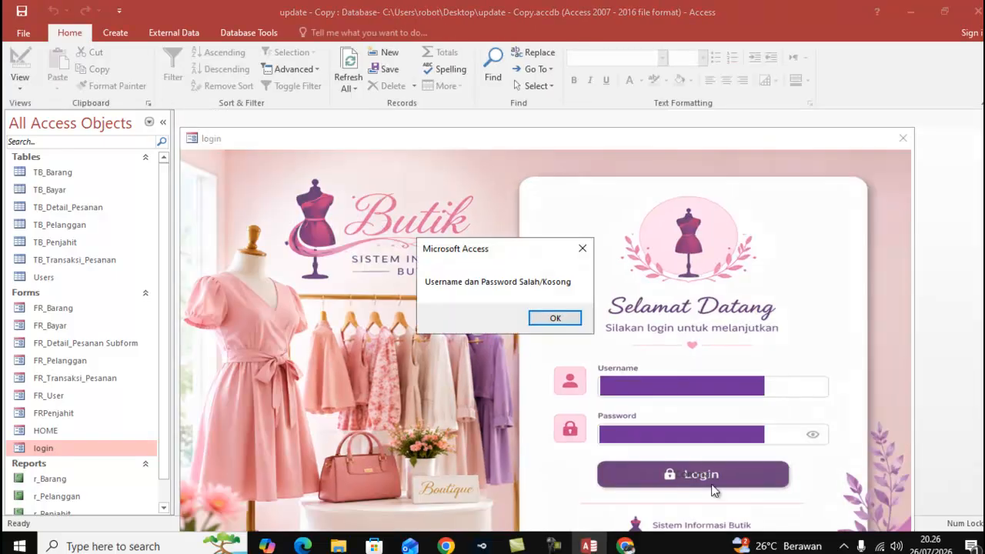
{"action": "left_click", "coordinate": [555, 319]}
- Enter the username and the account password in the login form and log in
{"action": "left_click", "coordinate": [681, 389]}
{"action": "type", "text": "Roni"}
{"action": "key", "text": "Tab"}
{"action": "type", "text": "***"}
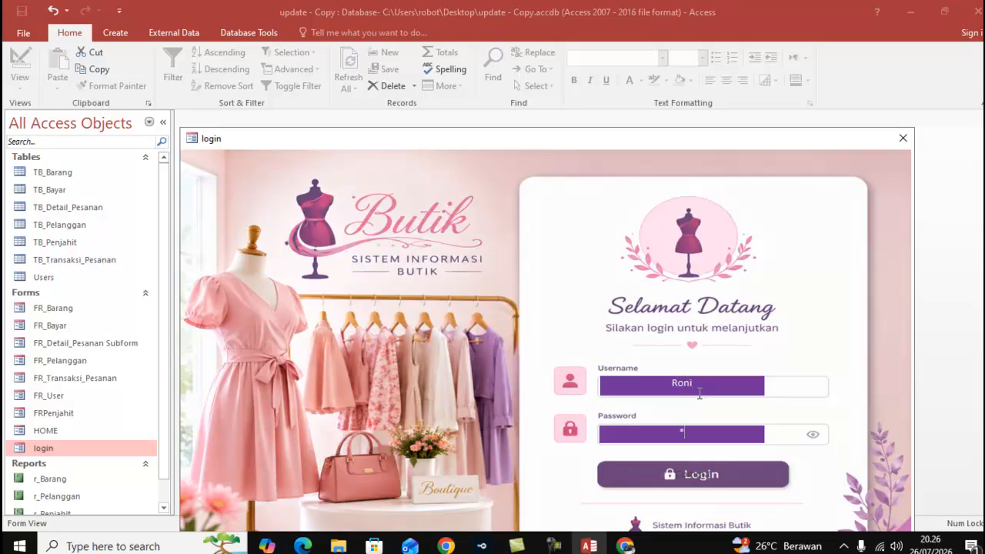
{"action": "left_click", "coordinate": [701, 482]}
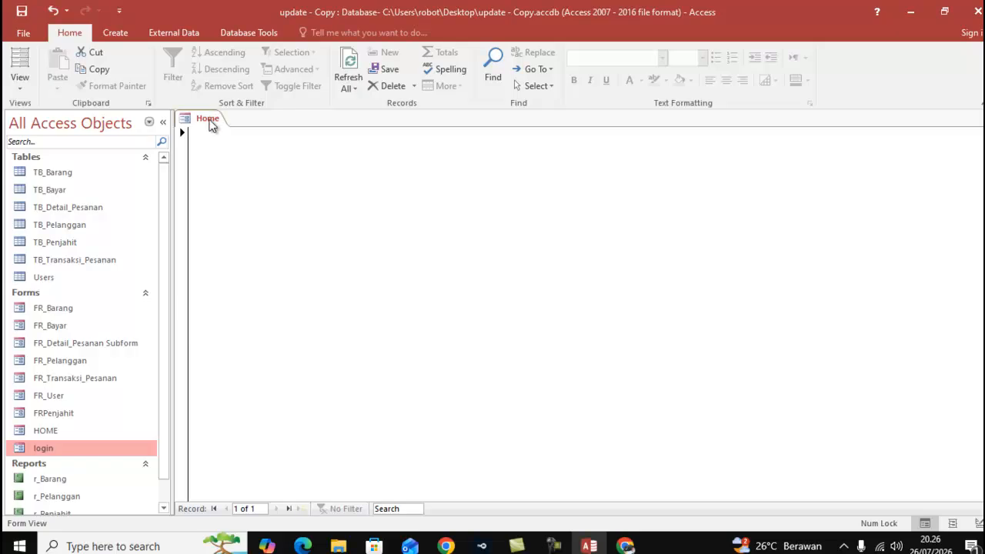
- Close the Home form, reopen the login form and log in again
{"action": "right_click", "coordinate": [213, 125]}
{"action": "left_click", "coordinate": [212, 125]}
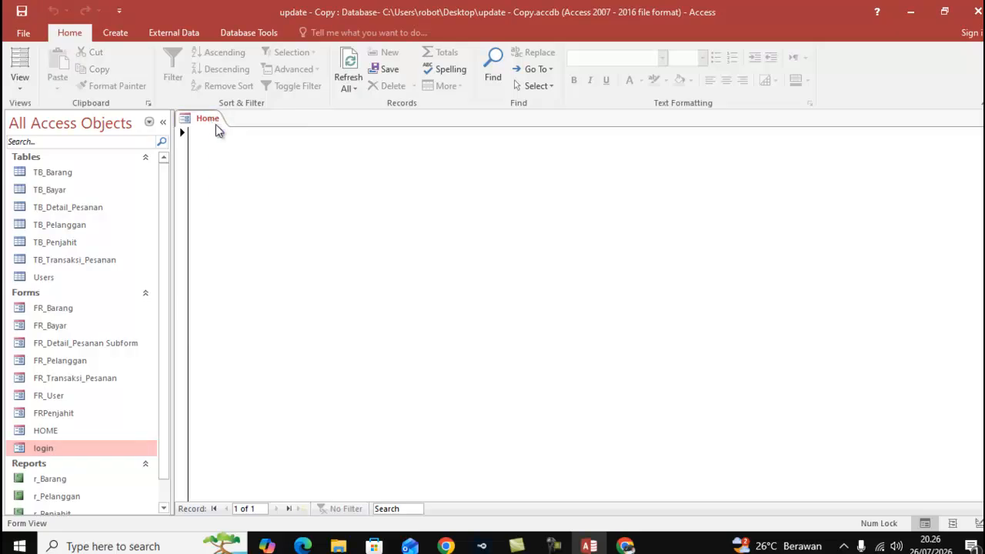
{"action": "right_click", "coordinate": [210, 125]}
{"action": "left_click", "coordinate": [244, 146]}
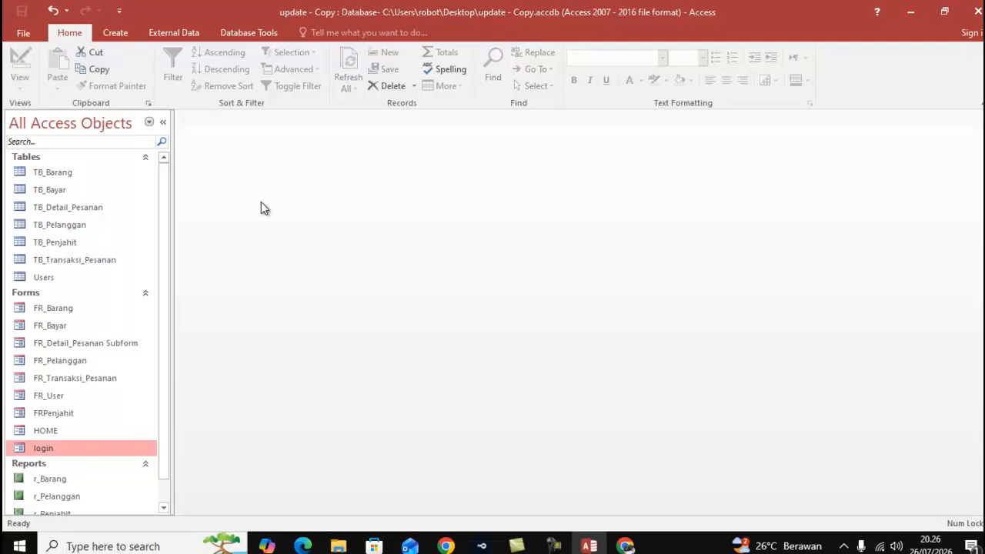
{"action": "double_click", "coordinate": [131, 449]}
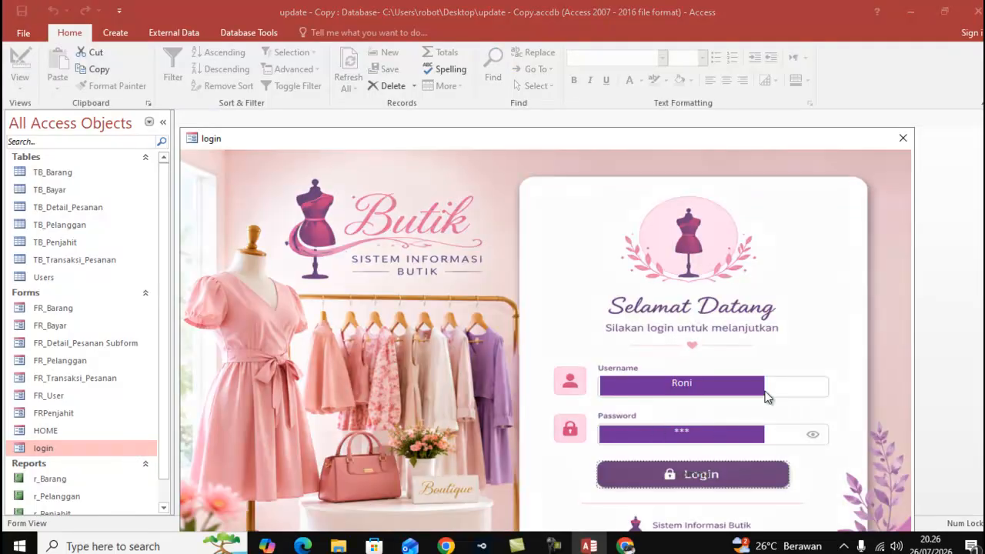
{"action": "left_click", "coordinate": [701, 473]}
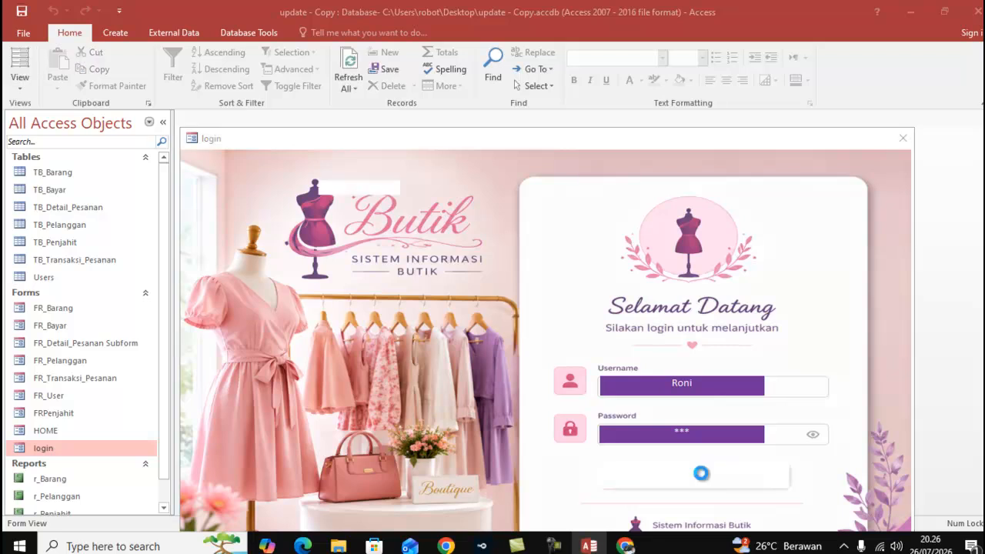
- Inspect the Home form in Design View and close it
{"action": "right_click", "coordinate": [209, 128]}
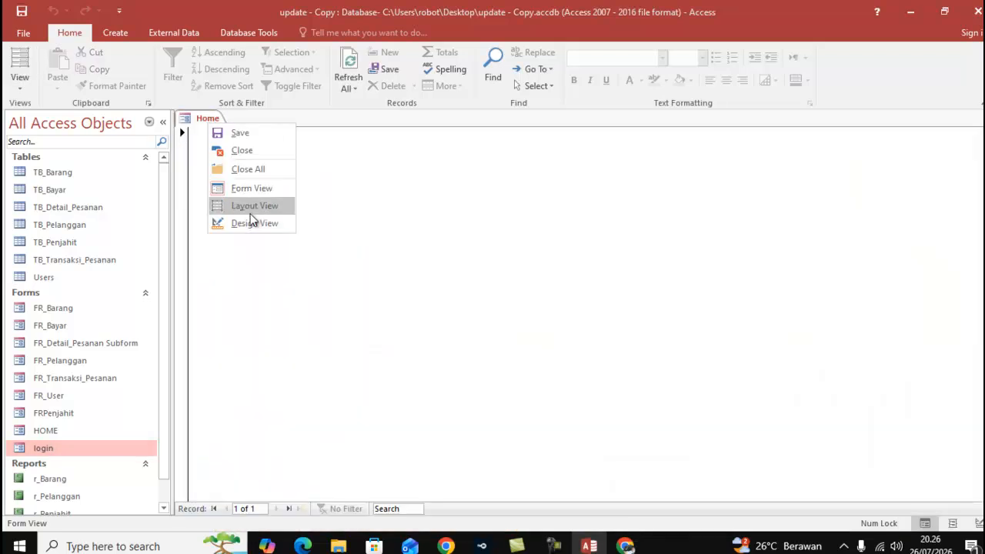
{"action": "left_click", "coordinate": [256, 223]}
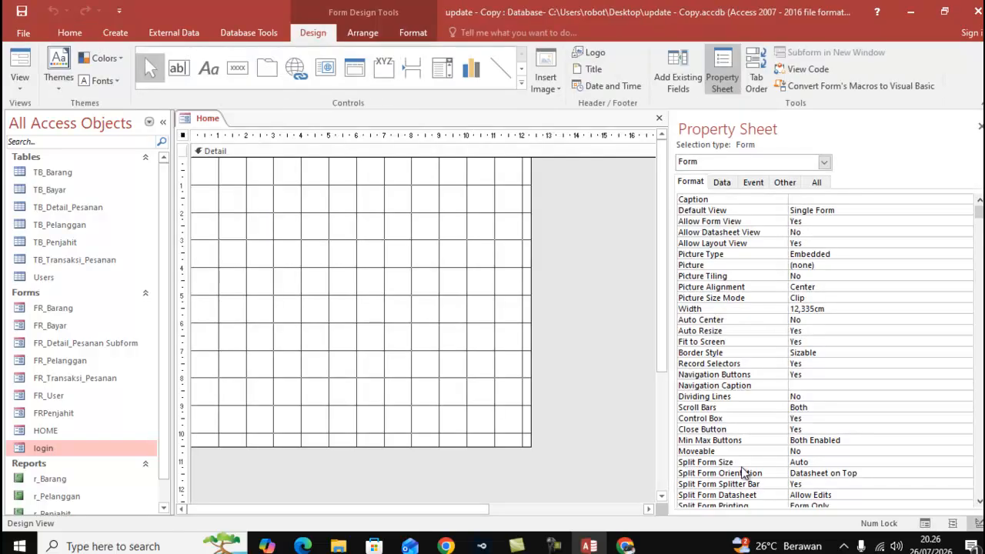
{"action": "right_click", "coordinate": [227, 126]}
{"action": "left_click", "coordinate": [240, 148]}
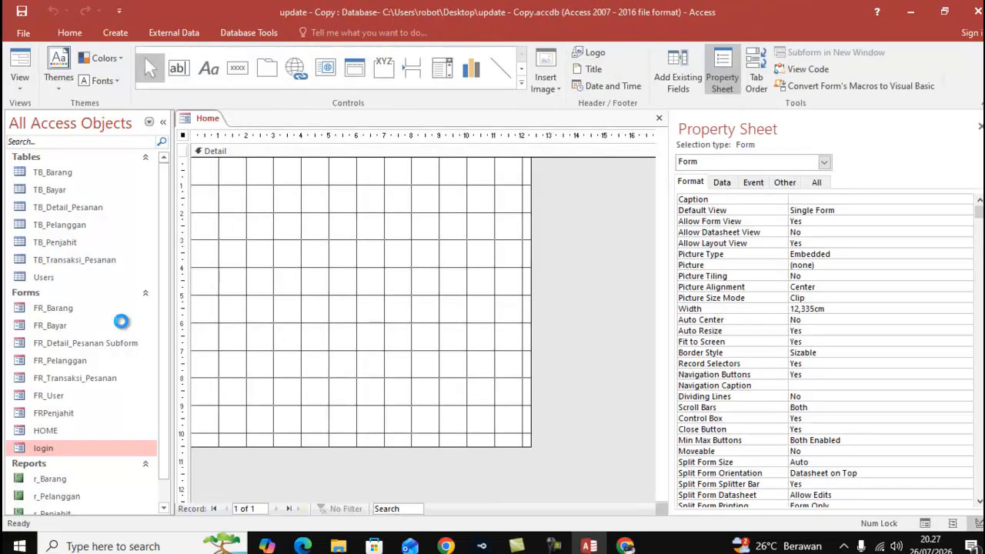
- Reopen the login form, switch it to Design View and select its Login button
{"action": "double_click", "coordinate": [76, 446]}
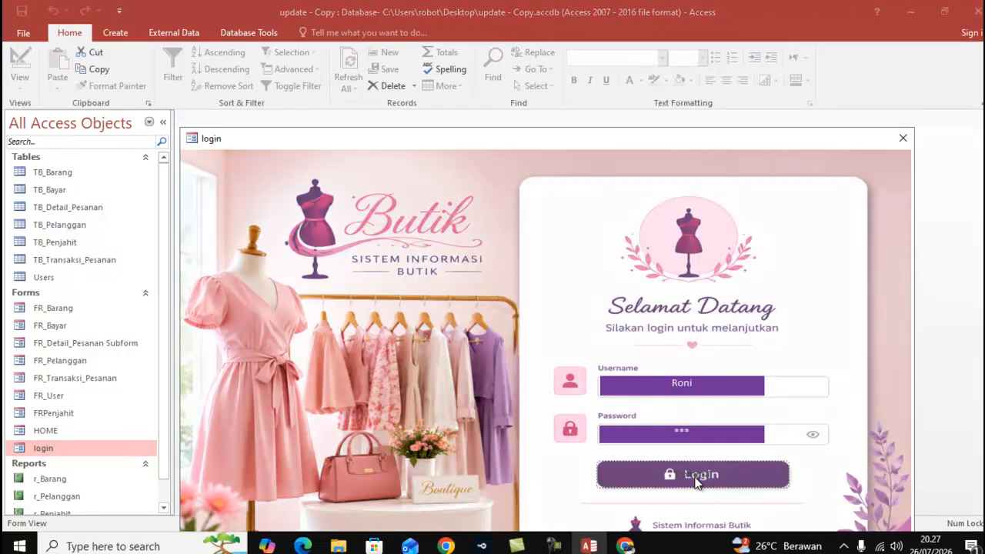
{"action": "left_click_drag", "start_coordinate": [313, 147], "coordinate": [250, 80]}
{"action": "right_click", "coordinate": [250, 80]}
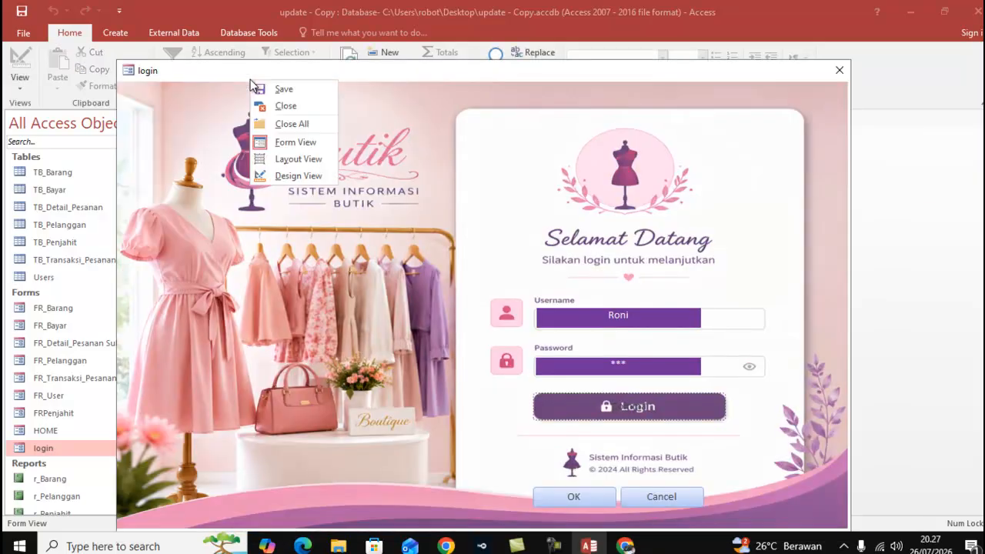
{"action": "left_click", "coordinate": [298, 176]}
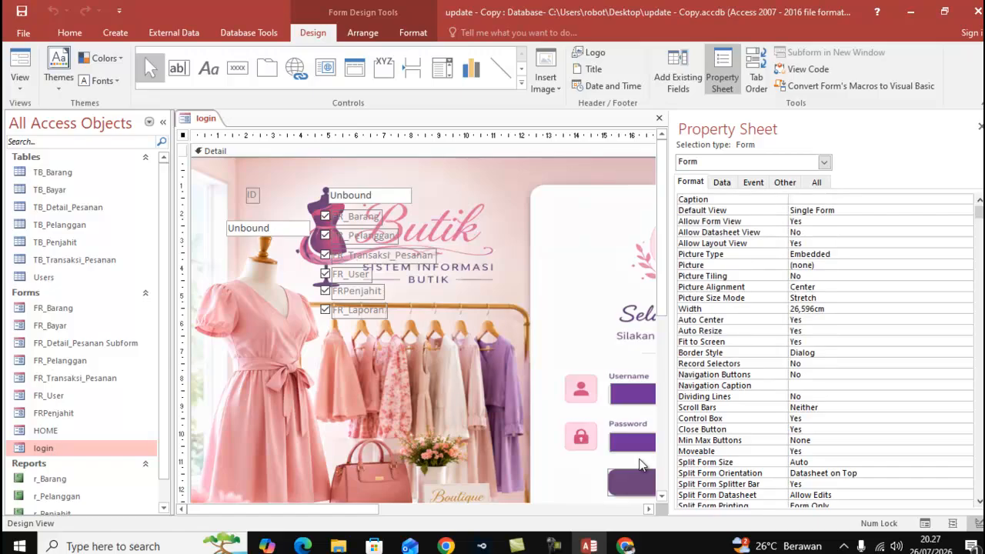
{"action": "left_click_drag", "start_coordinate": [339, 506], "coordinate": [428, 524]}
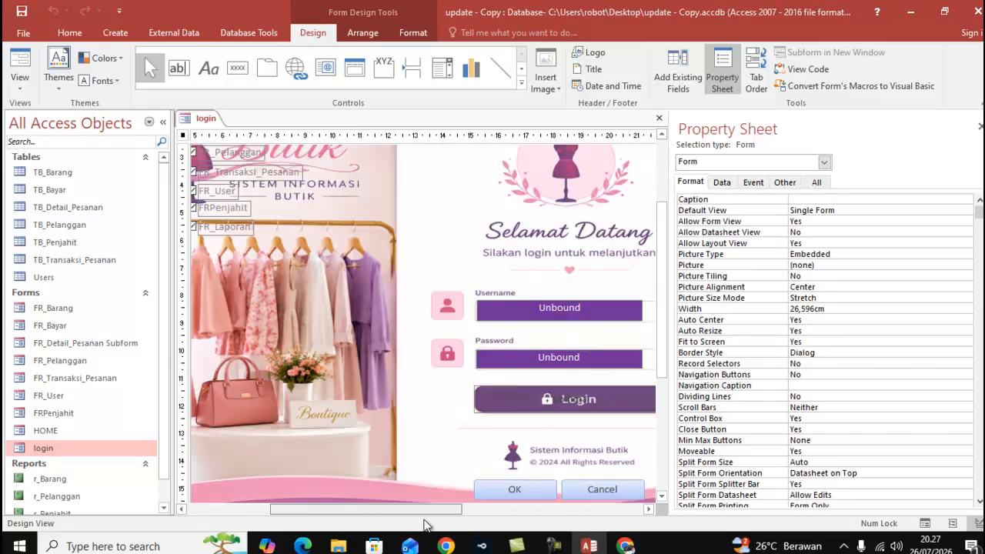
{"action": "left_click", "coordinate": [557, 401]}
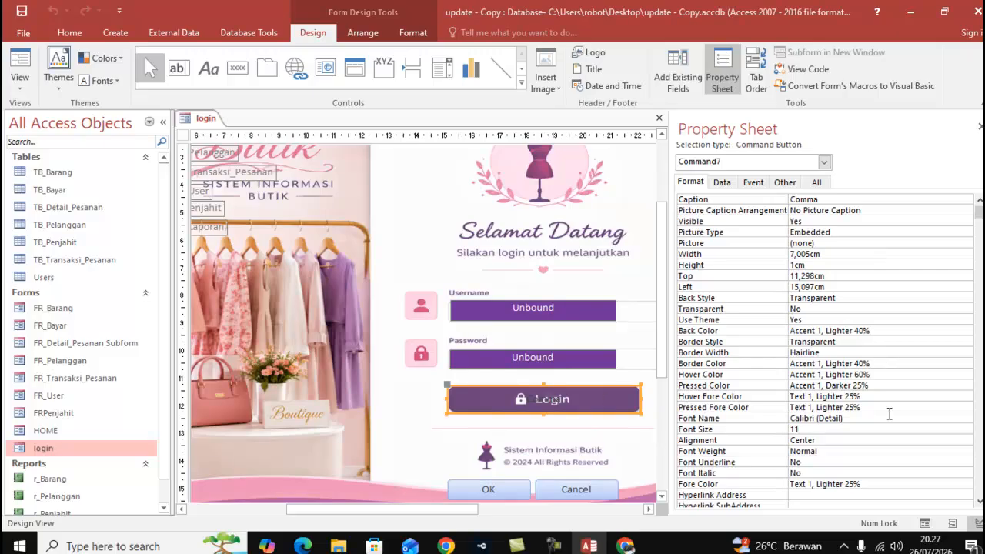
- Examine the Login button's format properties, including the Back Style, Use Theme, Display When and Picture Type settings
{"action": "scroll", "coordinate": [889, 414], "scroll_direction": "down", "scroll_amount": 1}
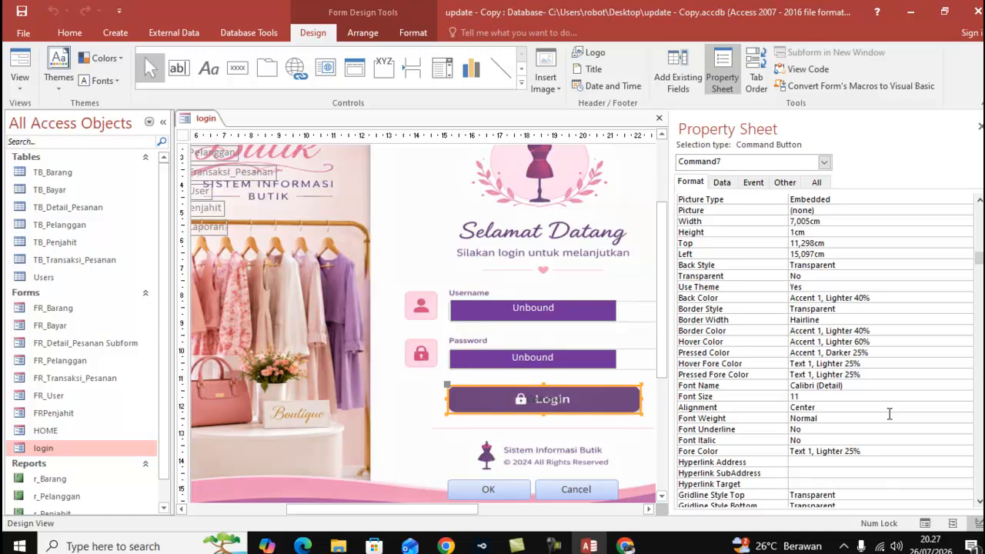
{"action": "scroll", "coordinate": [888, 414], "scroll_direction": "down", "scroll_amount": 1}
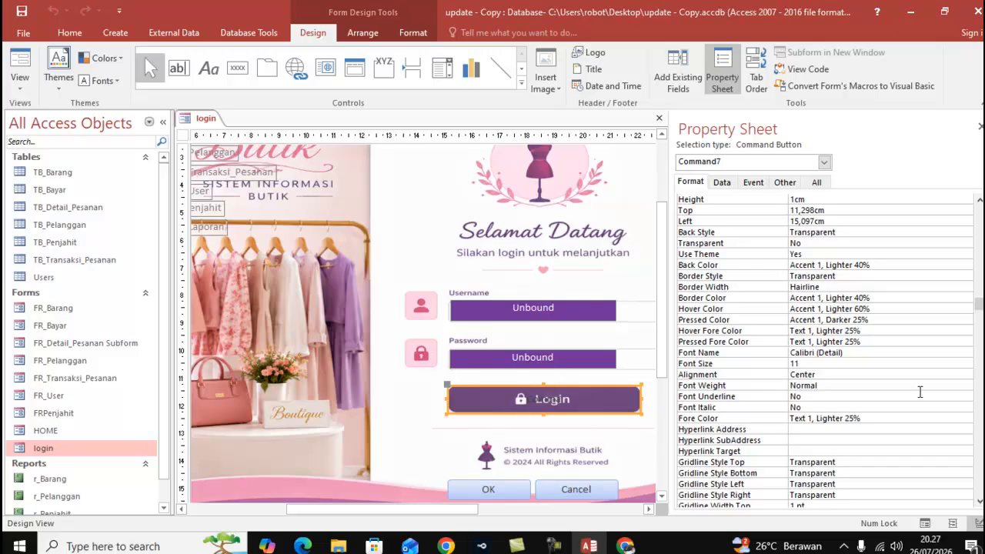
{"action": "left_click", "coordinate": [922, 231]}
{"action": "left_click", "coordinate": [966, 232]}
{"action": "left_click", "coordinate": [966, 233]}
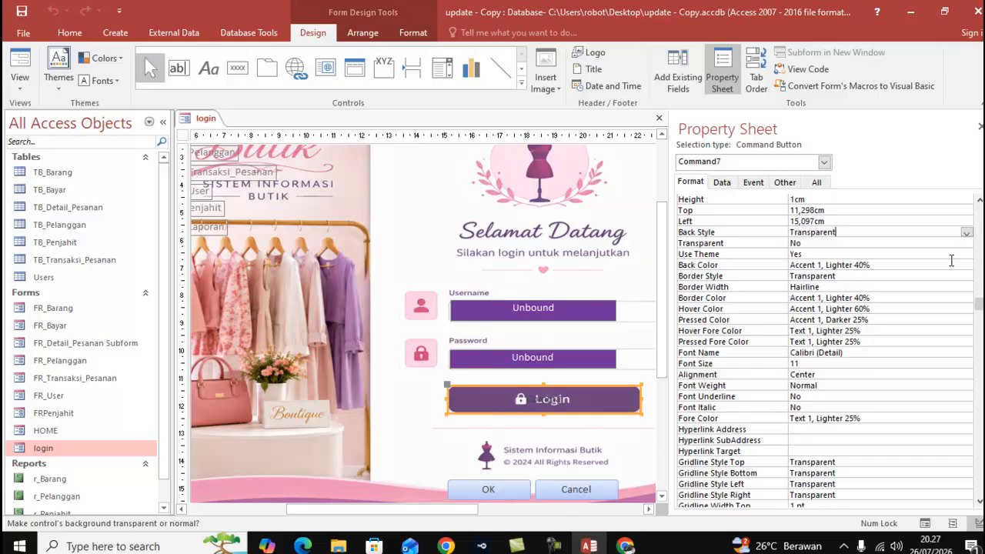
{"action": "left_click", "coordinate": [967, 254]}
{"action": "left_click", "coordinate": [967, 255]}
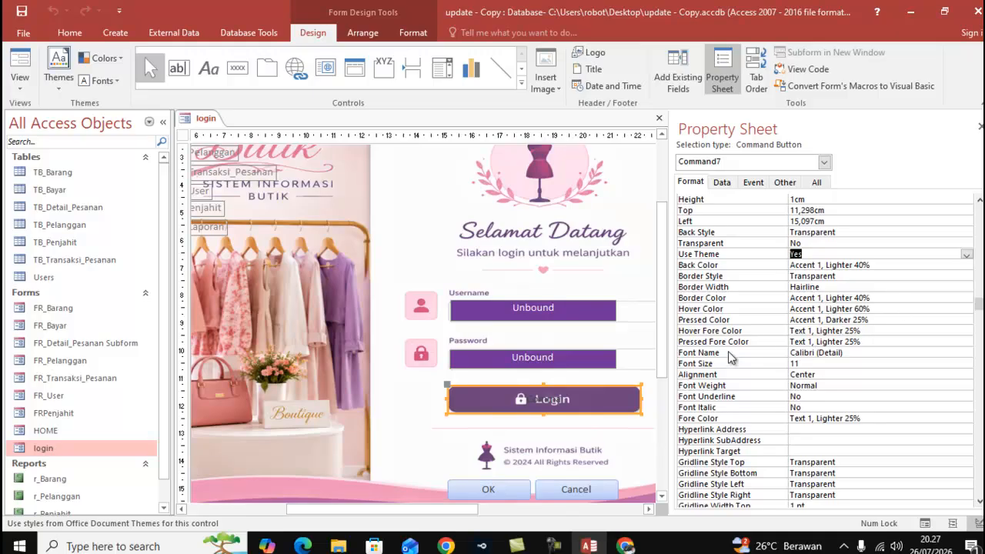
{"action": "scroll", "coordinate": [807, 392], "scroll_direction": "down", "scroll_amount": 3}
{"action": "scroll", "coordinate": [807, 392], "scroll_direction": "down", "scroll_amount": 1}
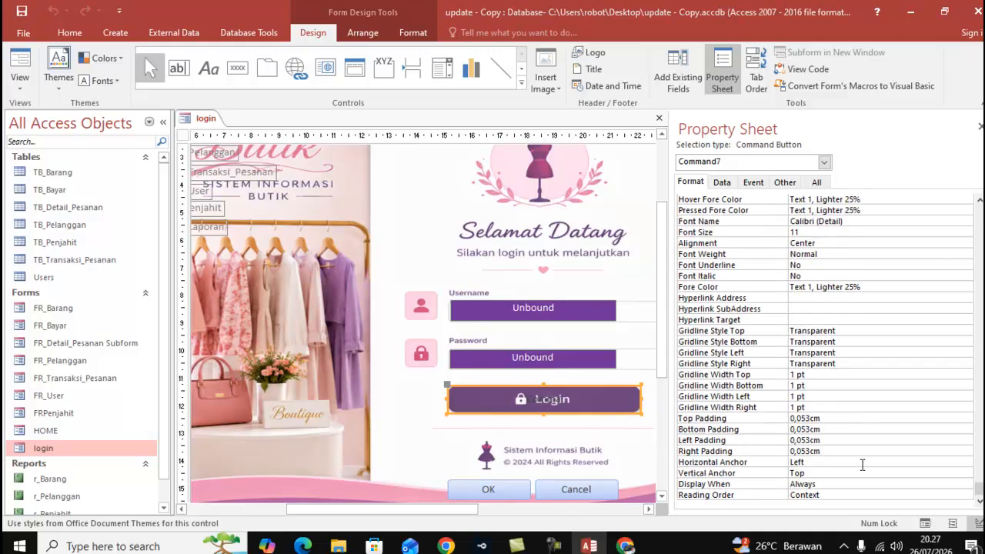
{"action": "left_click", "coordinate": [878, 484]}
{"action": "left_click", "coordinate": [966, 488]}
{"action": "left_click", "coordinate": [967, 488]}
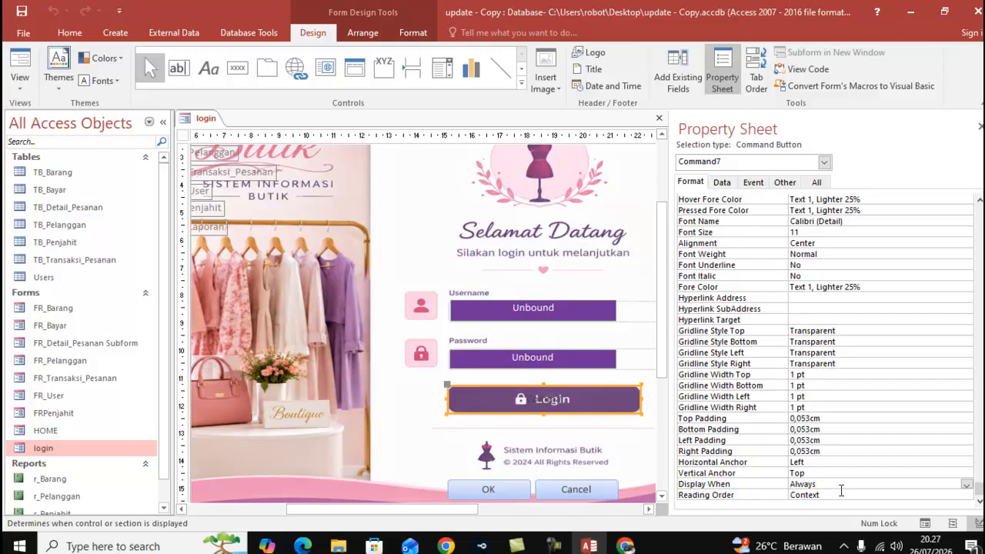
{"action": "scroll", "coordinate": [841, 490], "scroll_direction": "up", "scroll_amount": 1}
{"action": "scroll", "coordinate": [835, 495], "scroll_direction": "up", "scroll_amount": 2}
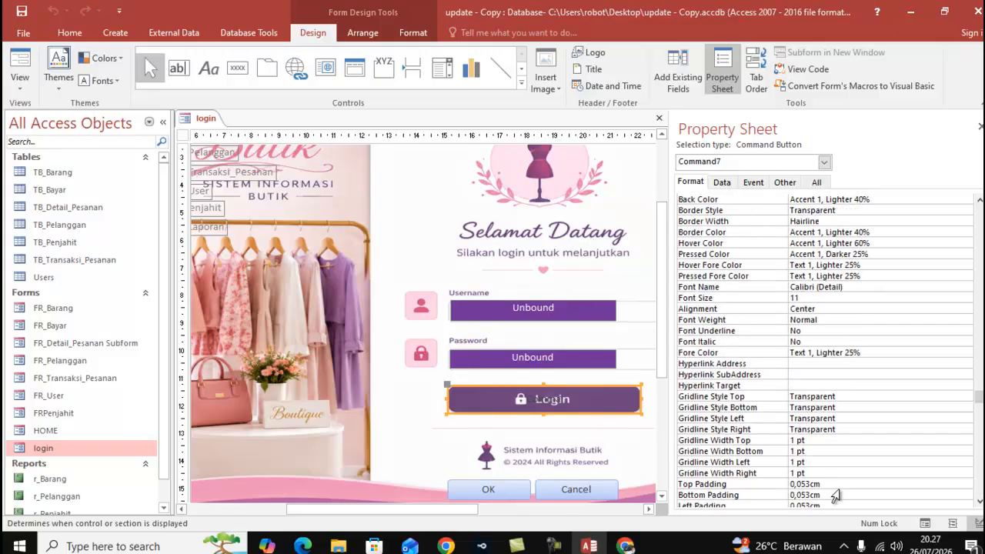
{"action": "scroll", "coordinate": [835, 494], "scroll_direction": "up", "scroll_amount": 1}
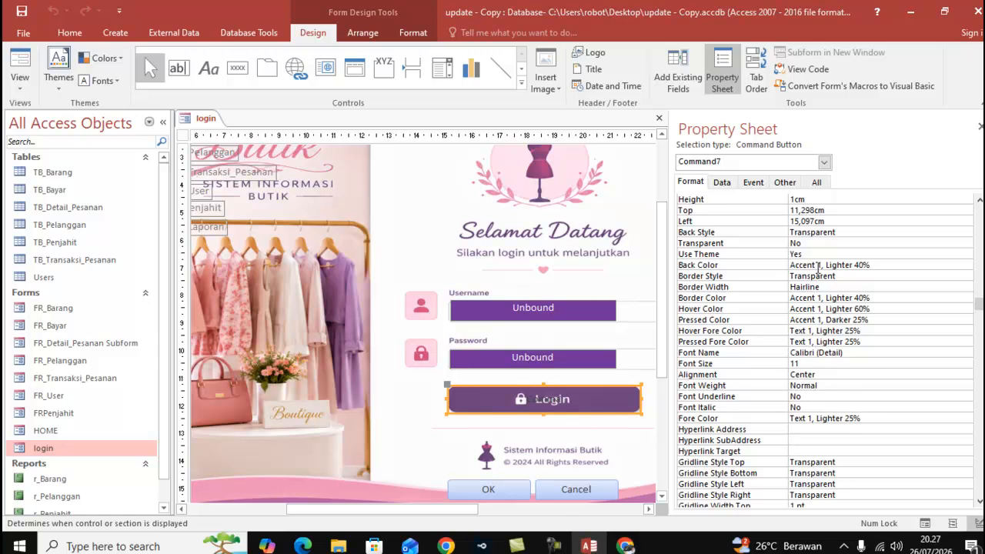
{"action": "left_click", "coordinate": [831, 232]}
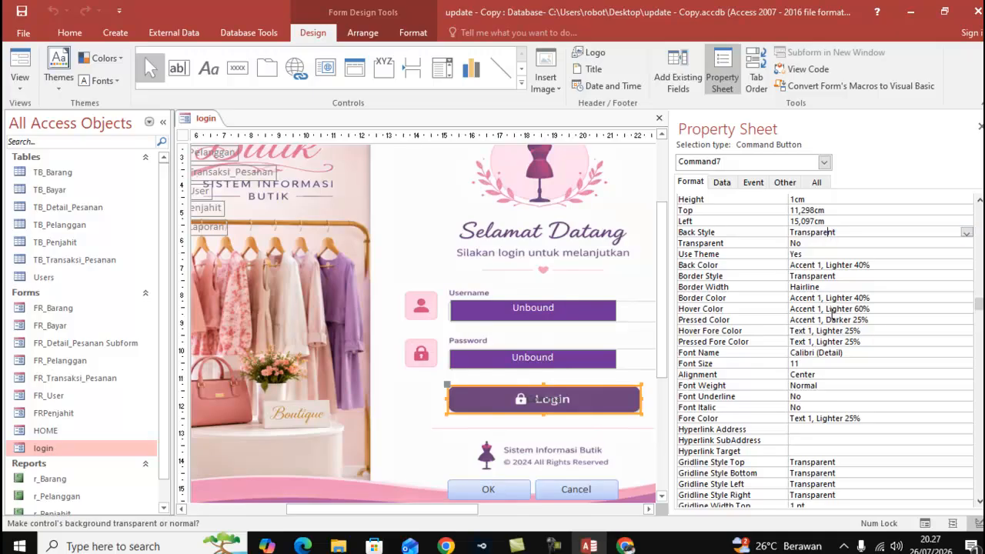
{"action": "scroll", "coordinate": [834, 315], "scroll_direction": "up", "scroll_amount": 2}
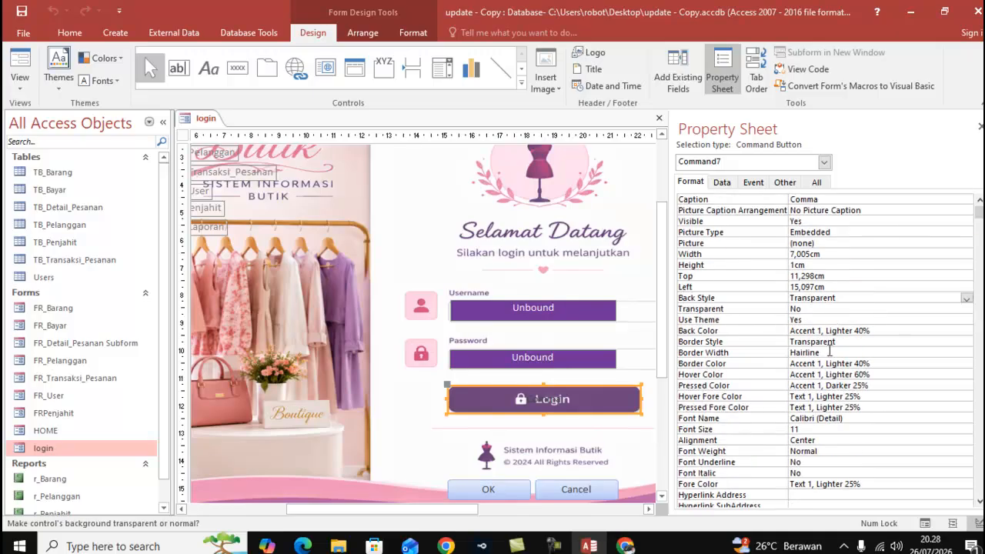
{"action": "left_click", "coordinate": [842, 229]}
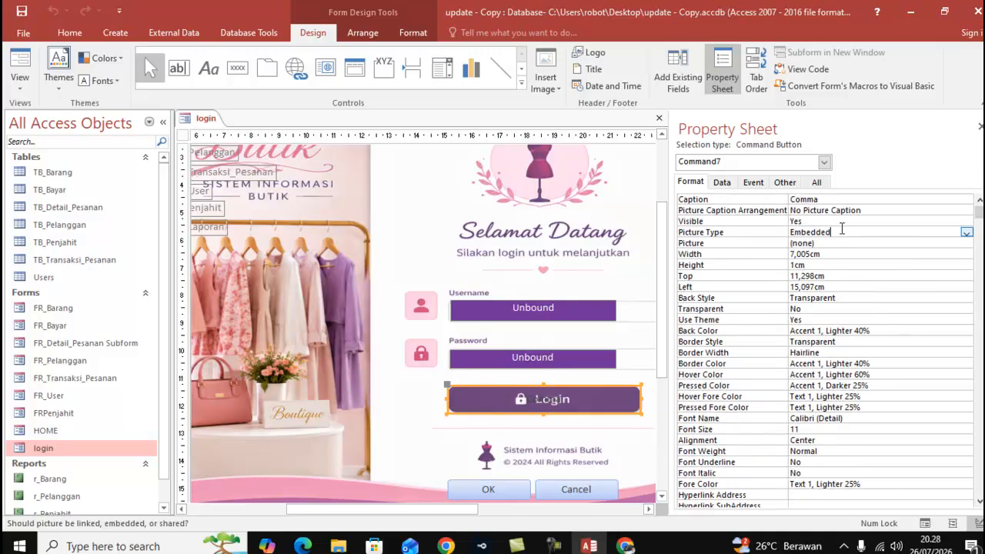
- Set the Login button's Visible property to No and back to Yes
{"action": "left_click", "coordinate": [839, 221]}
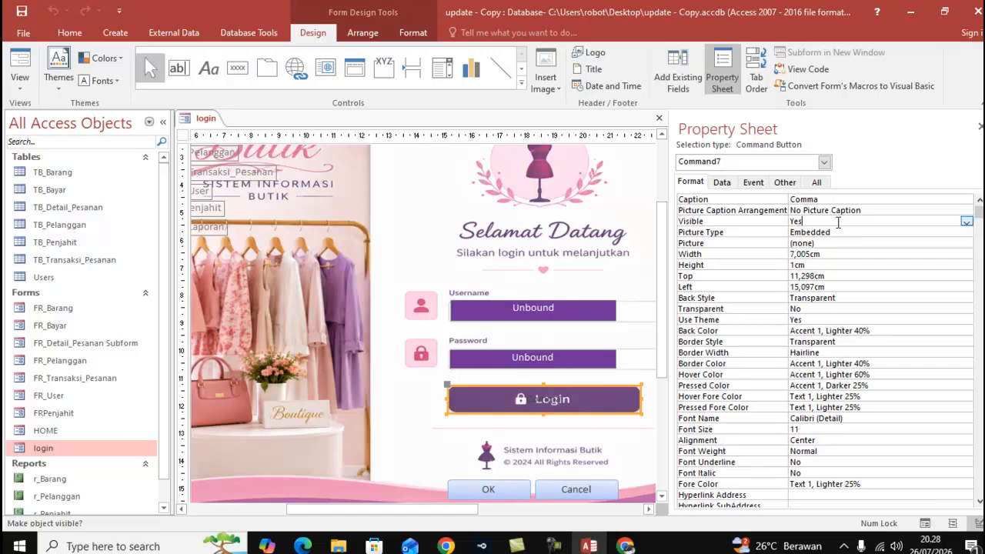
{"action": "left_click", "coordinate": [966, 223]}
{"action": "left_click", "coordinate": [948, 244]}
{"action": "left_click", "coordinate": [967, 222]}
{"action": "left_click", "coordinate": [945, 233]}
- Check the Login button's Picture, Width and Use Theme properties
{"action": "left_click", "coordinate": [857, 243]}
{"action": "left_click", "coordinate": [863, 254]}
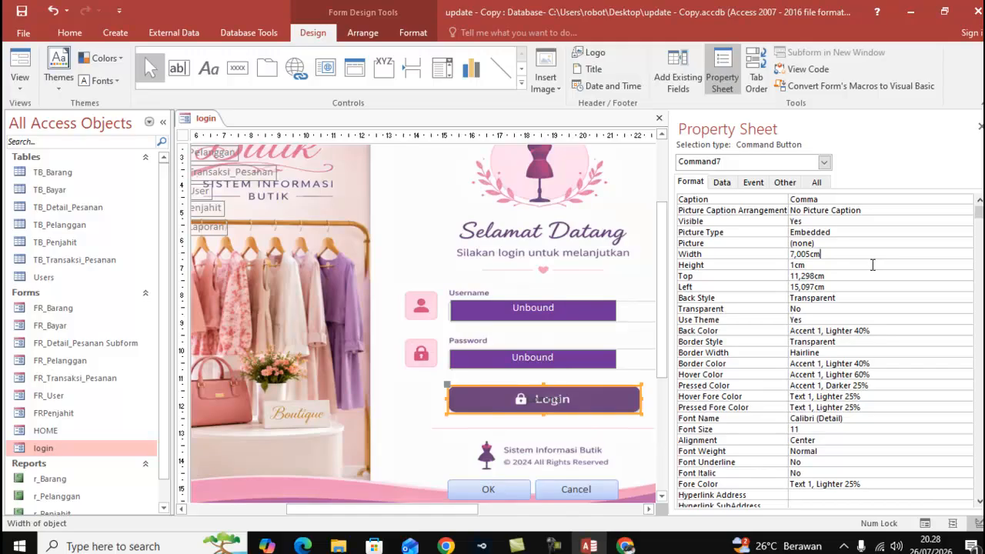
{"action": "left_click", "coordinate": [896, 318]}
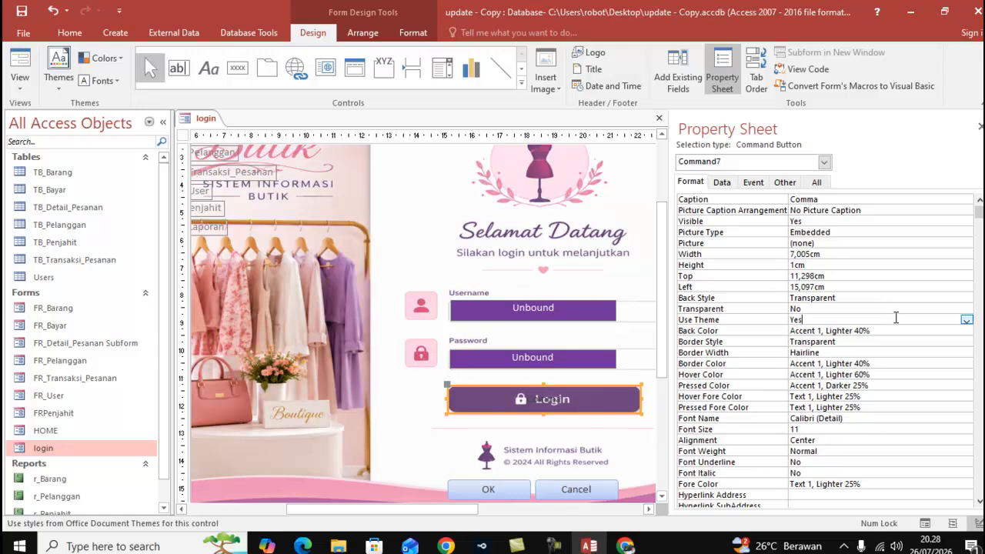
- Return the login form to Form View and log in with the credentials already filled in
{"action": "right_click", "coordinate": [209, 126]}
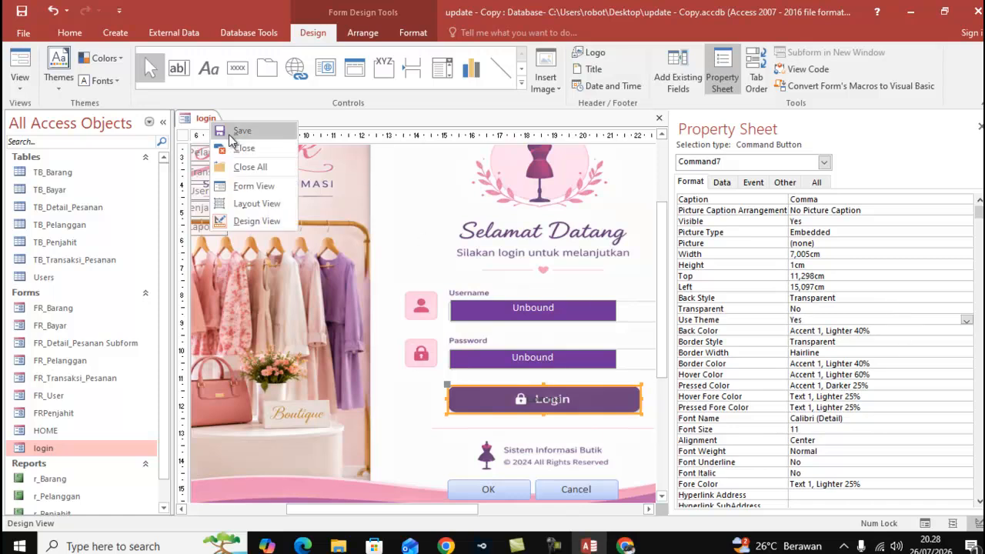
{"action": "left_click", "coordinate": [251, 215]}
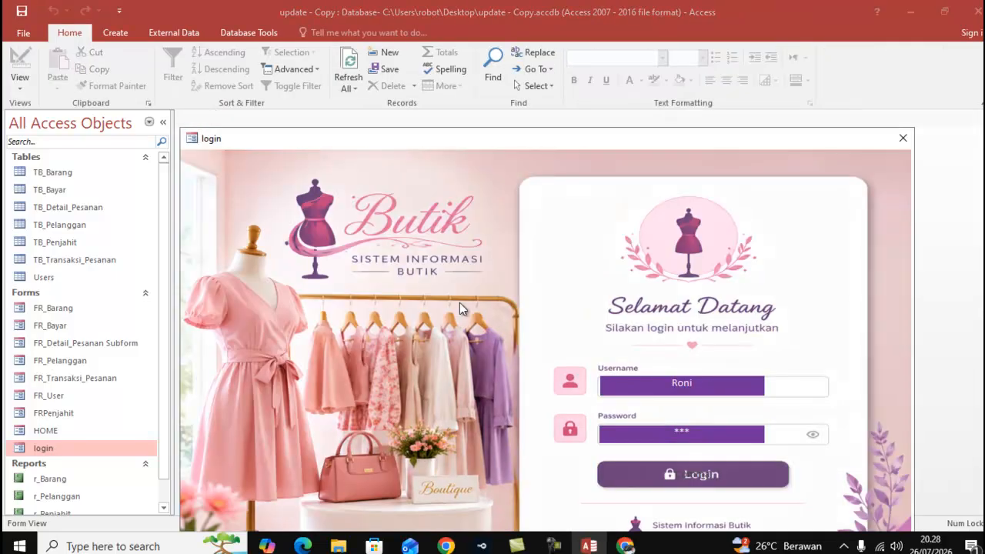
{"action": "left_click", "coordinate": [723, 475]}
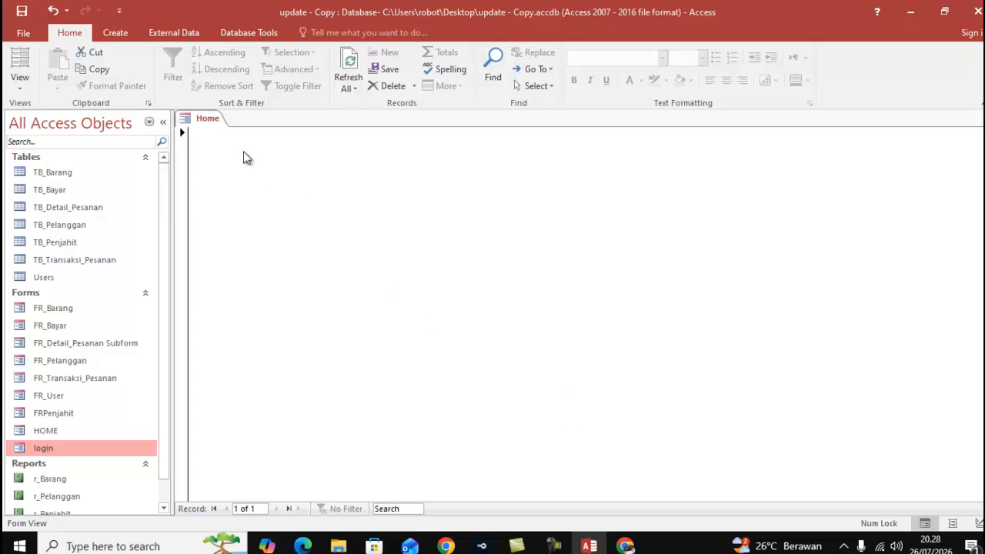
- Open the Home form in Design View and set its Navigation Buttons and Record Selectors to No
{"action": "right_click", "coordinate": [210, 121]}
{"action": "left_click", "coordinate": [250, 221]}
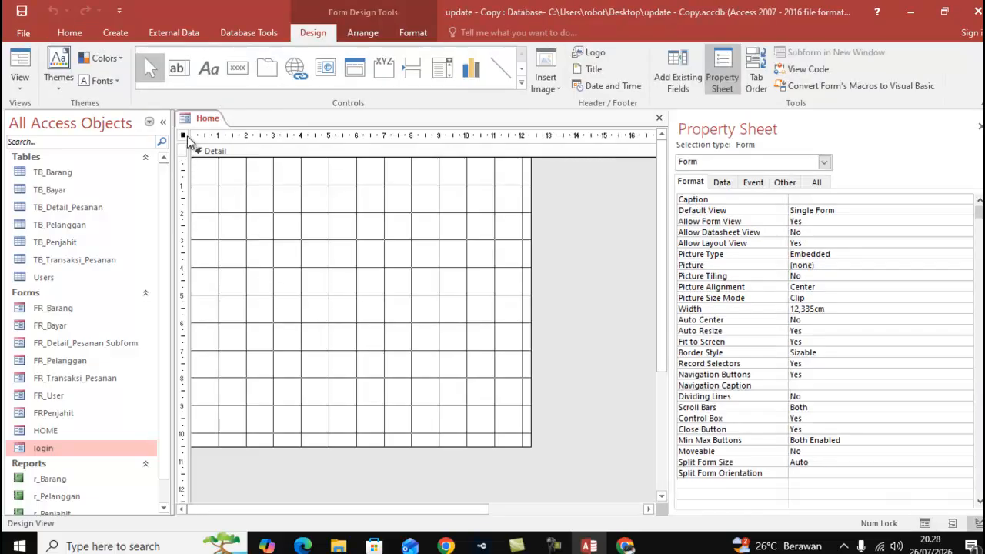
{"action": "left_click", "coordinate": [844, 374]}
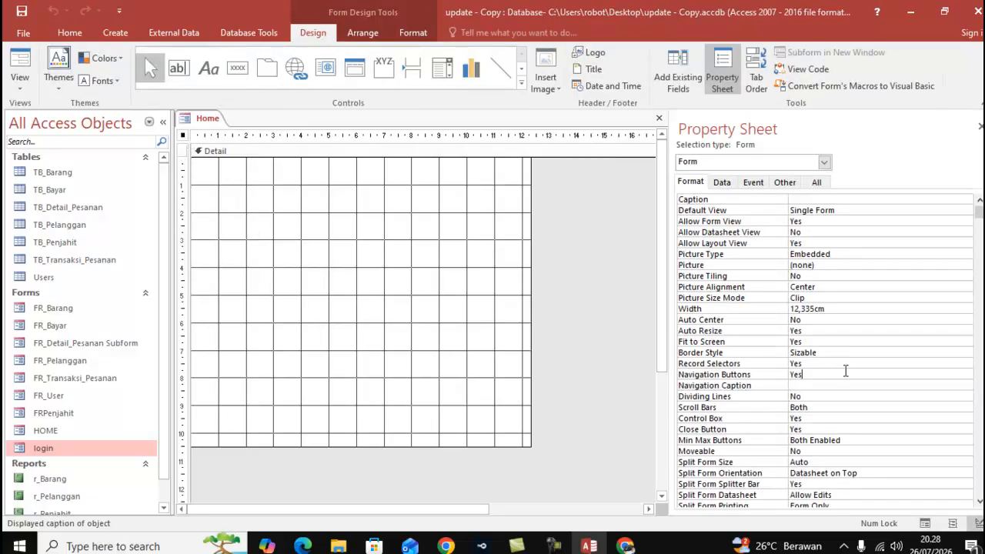
{"action": "left_click", "coordinate": [965, 375]}
{"action": "left_click", "coordinate": [963, 395]}
{"action": "left_click", "coordinate": [966, 366]}
{"action": "left_click", "coordinate": [966, 366]}
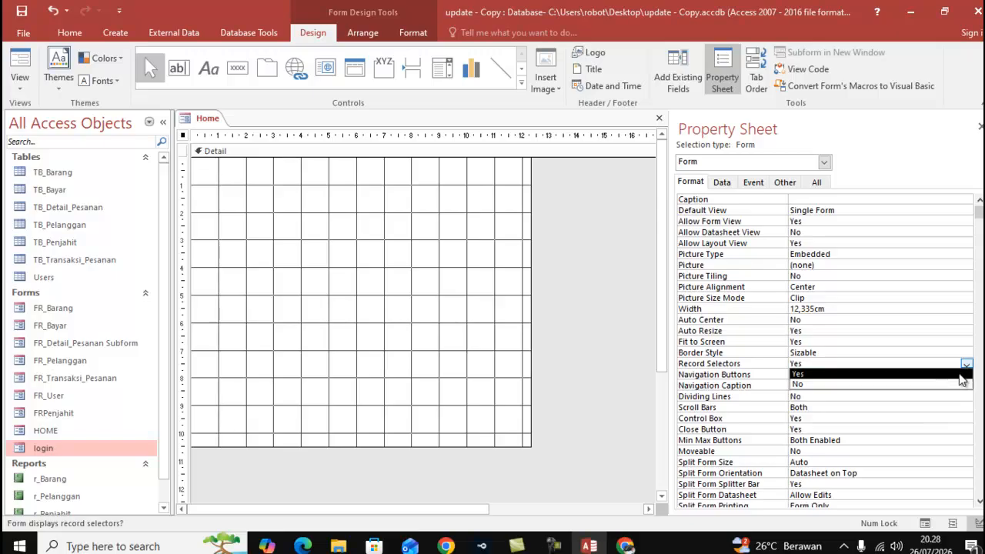
{"action": "left_click", "coordinate": [957, 384]}
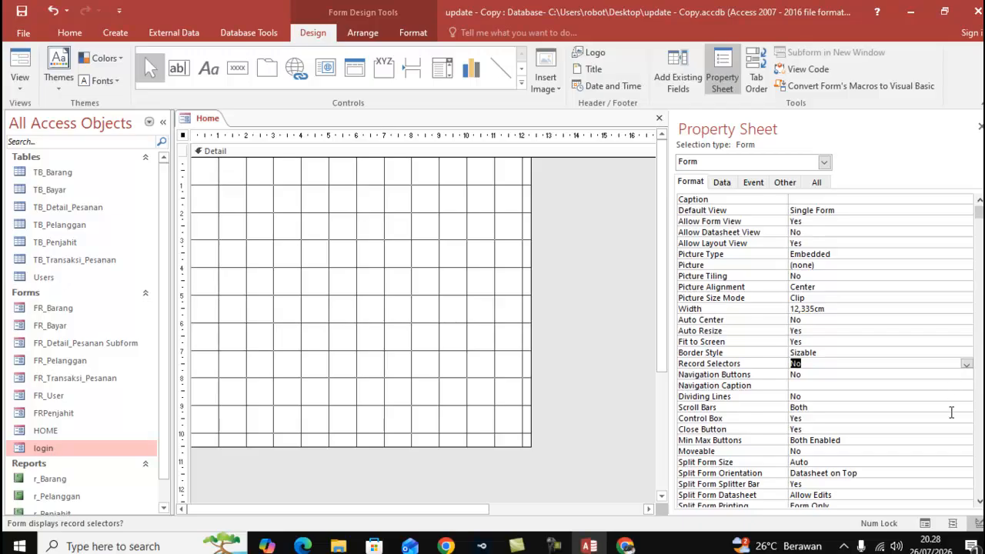
- Set the Home form's Scroll Bars property to Neither
{"action": "left_click", "coordinate": [962, 409]}
{"action": "left_click", "coordinate": [967, 408]}
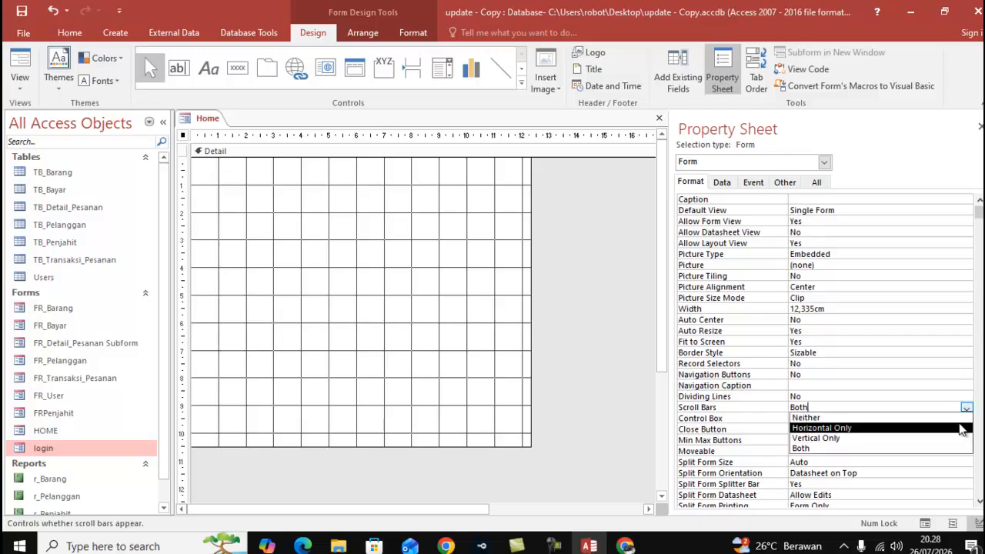
{"action": "left_click", "coordinate": [960, 418]}
- Set the Home form's Control Box and Close Button properties to No
{"action": "left_click", "coordinate": [961, 417]}
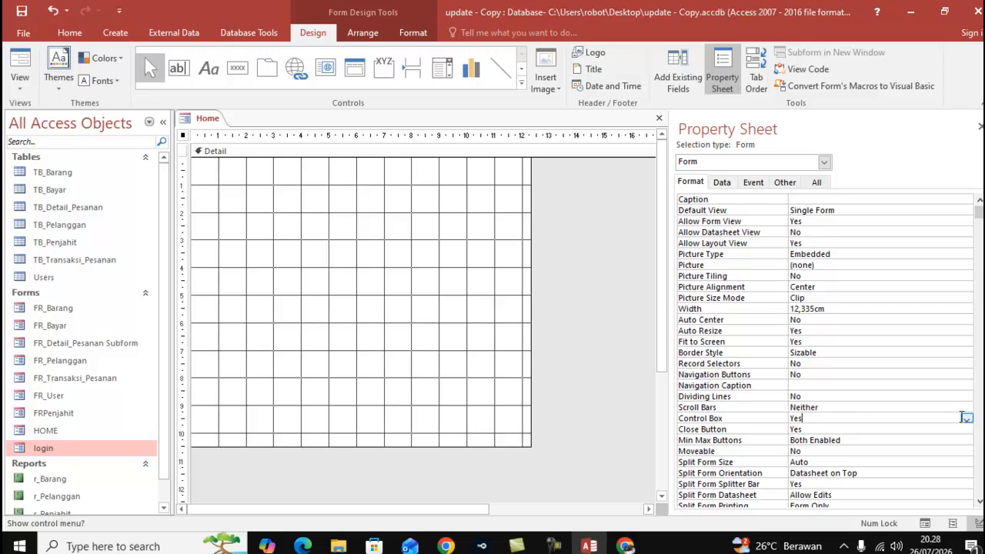
{"action": "left_click", "coordinate": [967, 418]}
{"action": "left_click", "coordinate": [952, 436]}
{"action": "left_click", "coordinate": [959, 430]}
{"action": "left_click", "coordinate": [966, 430]}
{"action": "left_click", "coordinate": [953, 450]}
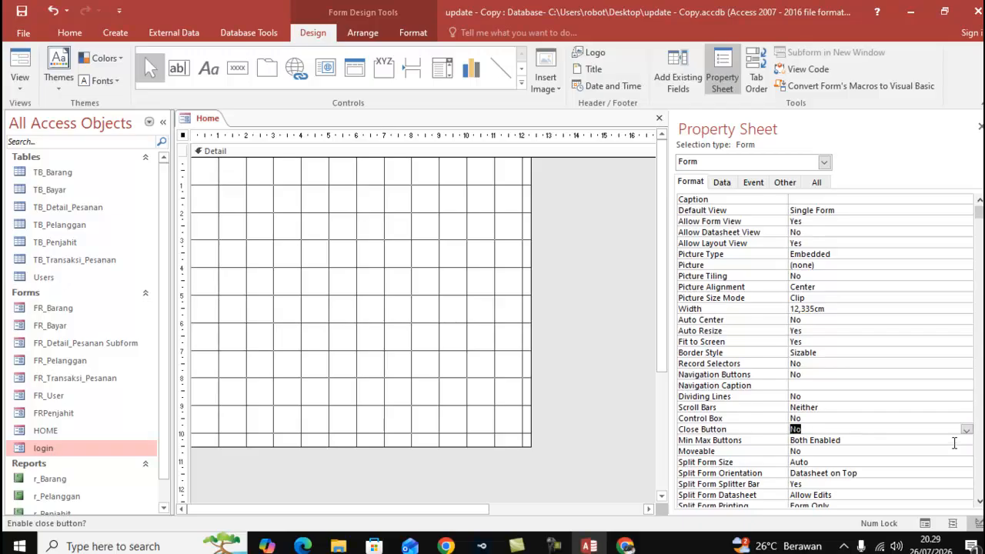
{"action": "scroll", "coordinate": [878, 454], "scroll_direction": "down", "scroll_amount": 1}
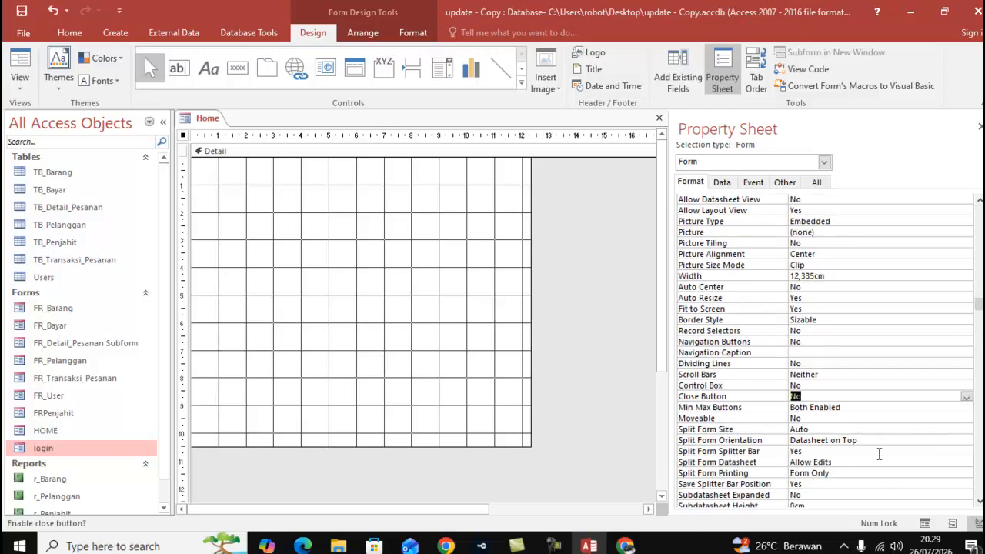
{"action": "scroll", "coordinate": [878, 454], "scroll_direction": "up", "scroll_amount": 1}
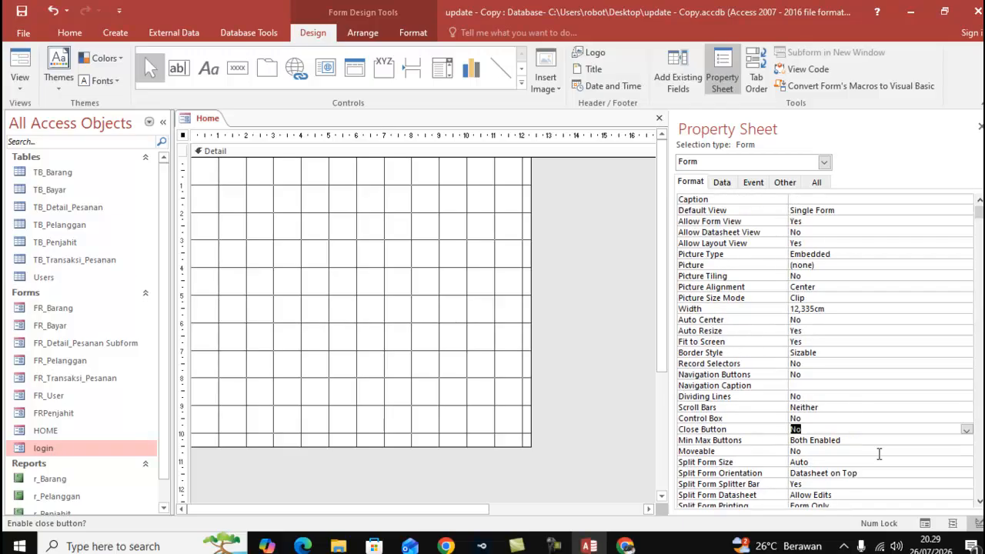
- Set the Home form's Pop Up and Modal properties to Yes and save the form
{"action": "left_click", "coordinate": [785, 182]}
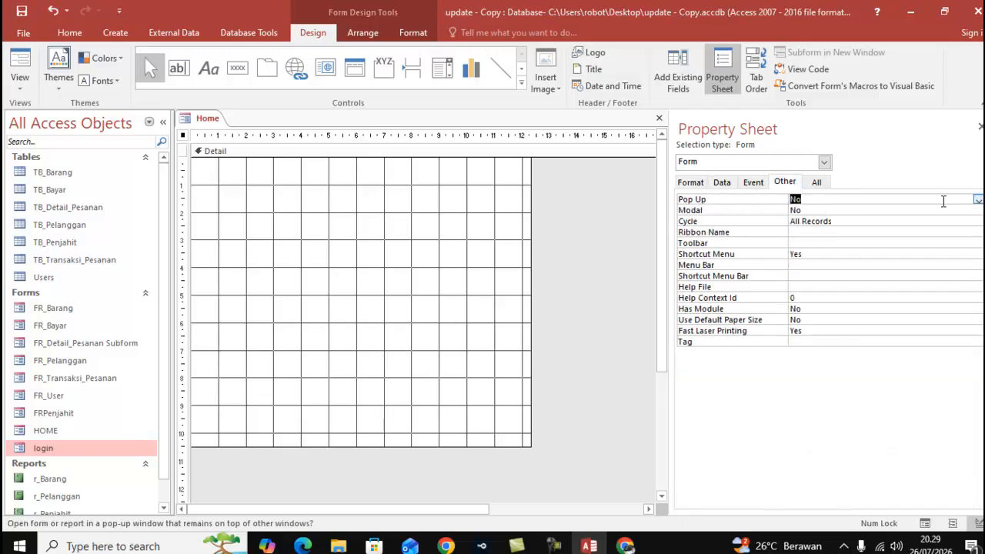
{"action": "left_click", "coordinate": [978, 201]}
{"action": "left_click", "coordinate": [972, 210]}
{"action": "left_click", "coordinate": [973, 209]}
{"action": "left_click", "coordinate": [977, 210]}
{"action": "left_click", "coordinate": [972, 221]}
{"action": "right_click", "coordinate": [215, 119]}
{"action": "left_click", "coordinate": [221, 126]}
{"action": "right_click", "coordinate": [210, 117]}
{"action": "left_click", "coordinate": [220, 126]}
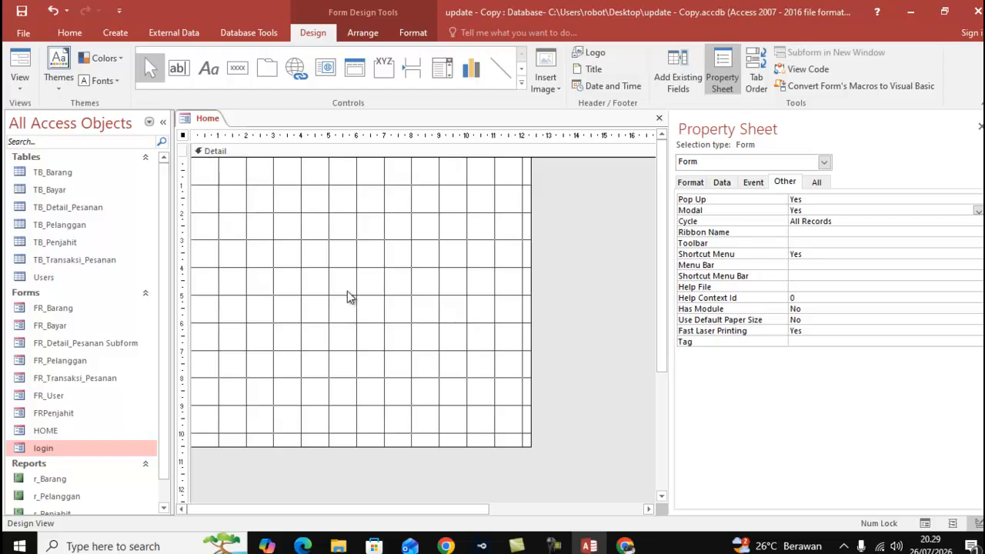
- Insert the Butik 2 picture into the Home form's Detail section, about 12.5 cm wide and 10 cm tall
{"action": "left_click", "coordinate": [347, 291]}
{"action": "left_click", "coordinate": [546, 80]}
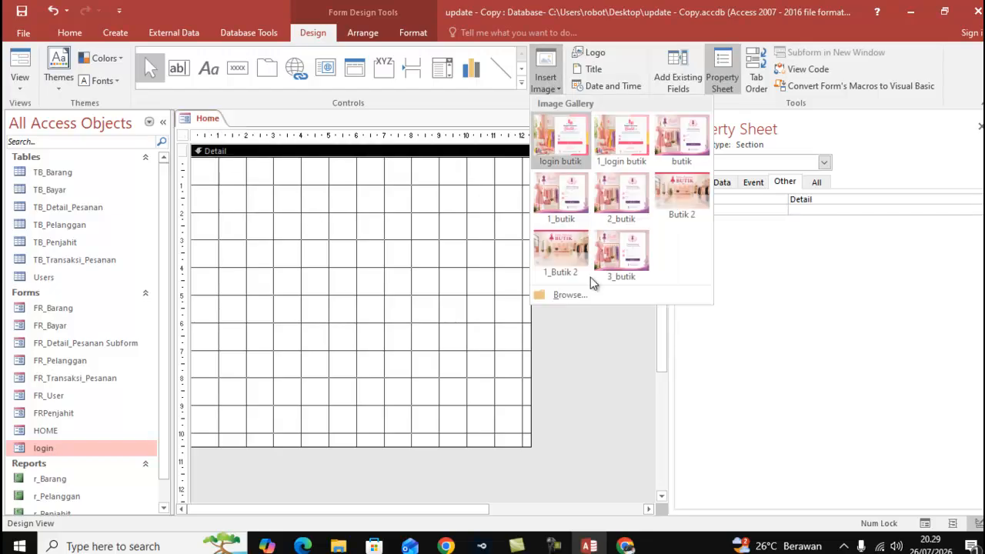
{"action": "left_click", "coordinate": [575, 297]}
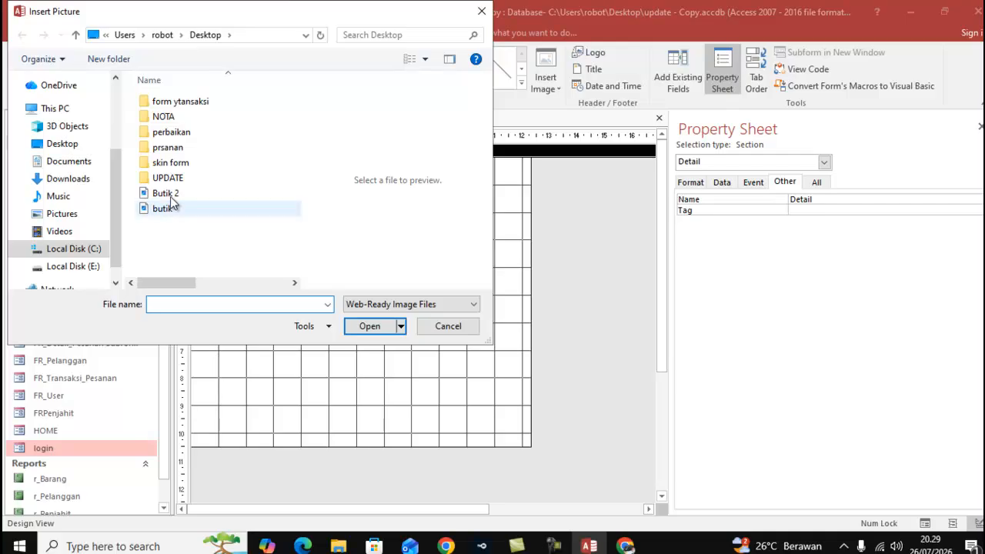
{"action": "double_click", "coordinate": [172, 202]}
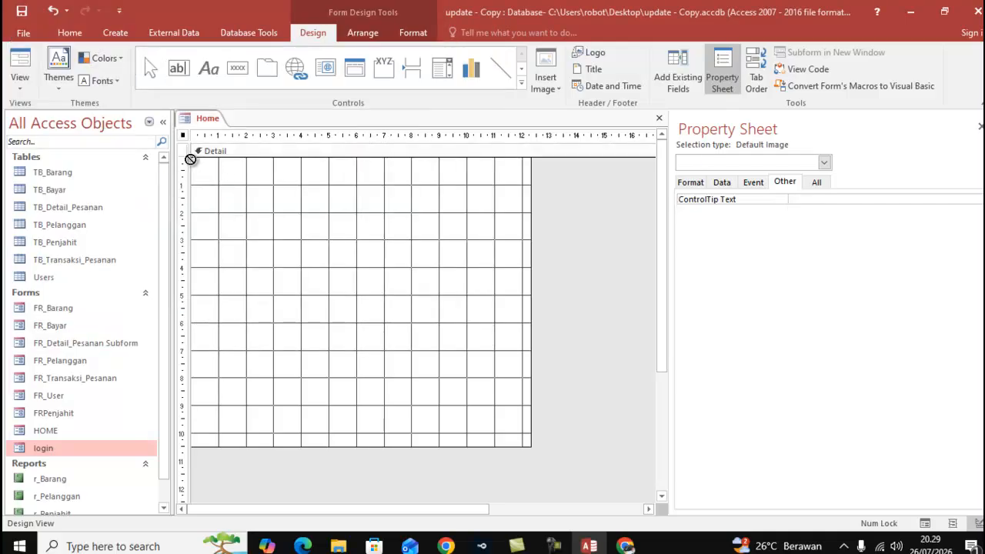
{"action": "left_click_drag", "start_coordinate": [191, 159], "coordinate": [537, 429]}
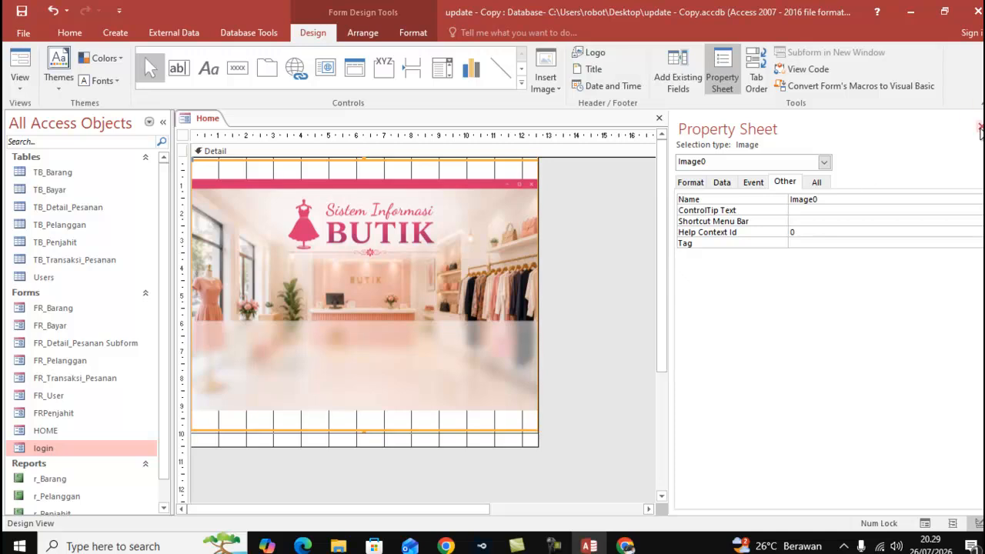
- Close the property sheet, widen the form to about 24.7 cm with a taller Detail section, and enlarge the boutique picture to the form's width
{"action": "left_click", "coordinate": [979, 127]}
{"action": "left_click", "coordinate": [498, 444]}
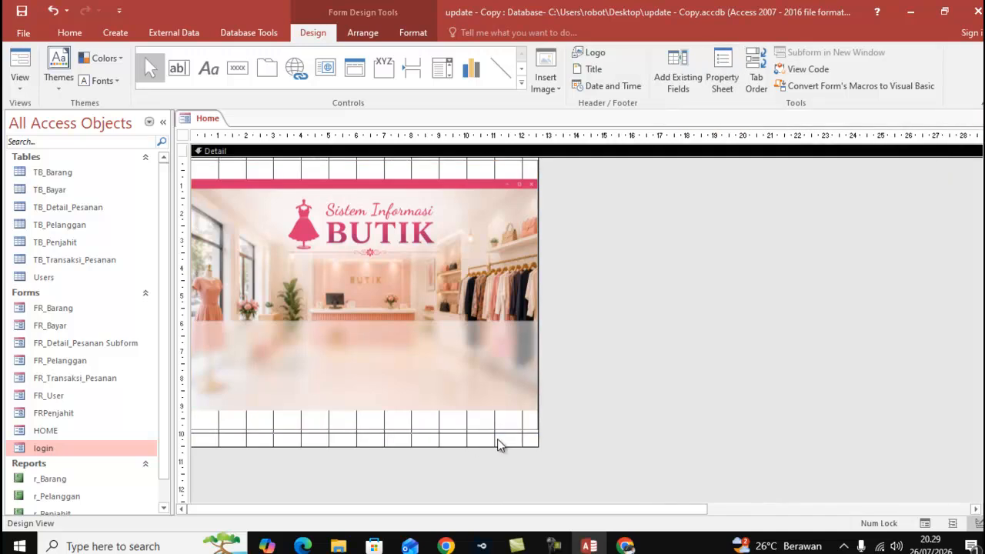
{"action": "left_click_drag", "start_coordinate": [537, 446], "coordinate": [872, 536]}
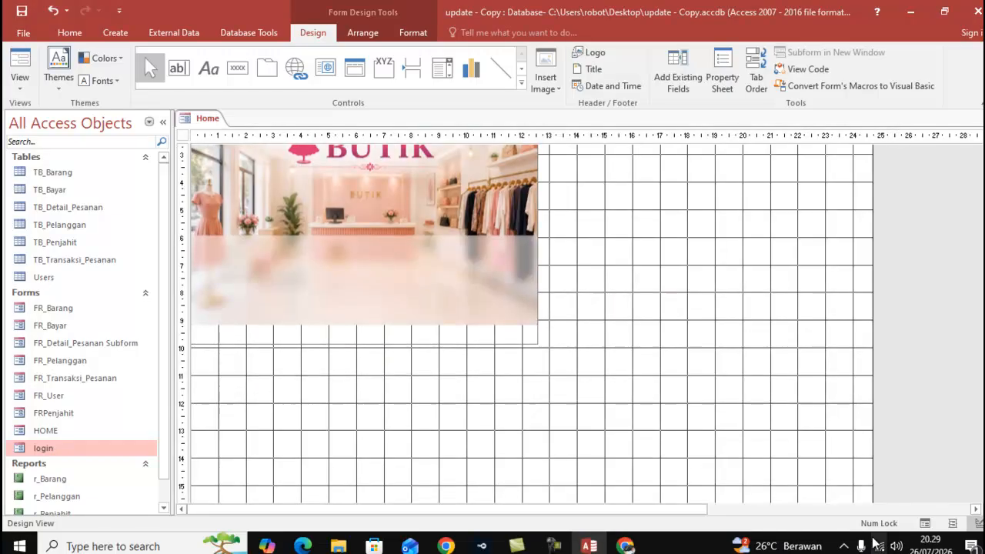
{"action": "left_click", "coordinate": [501, 310]}
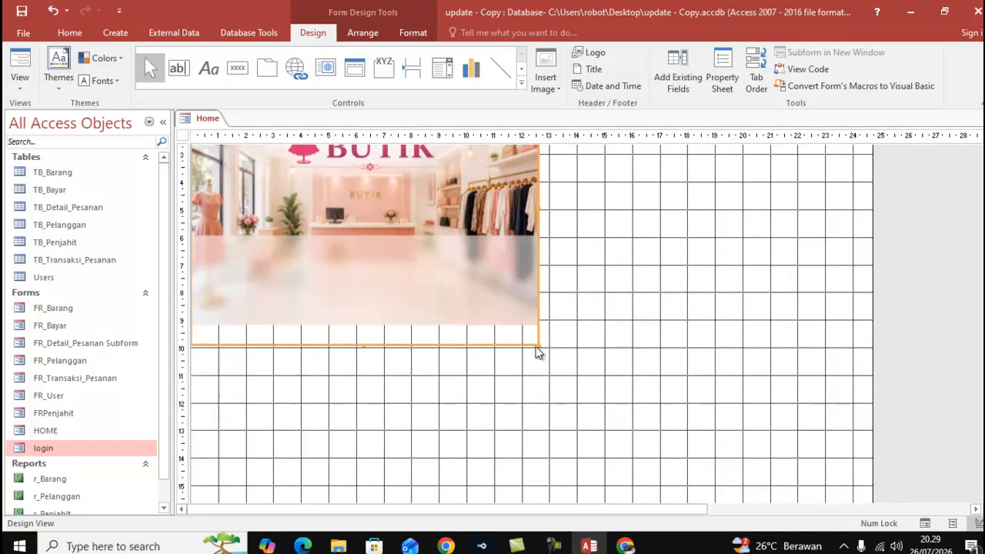
{"action": "mouse_move", "coordinate": [538, 351]}
{"action": "left_mouse_down"}
{"action": "mouse_move", "coordinate": [534, 343]}
{"action": "mouse_move", "coordinate": [802, 510]}
{"action": "mouse_move", "coordinate": [858, 504]}
{"action": "left_mouse_up"}
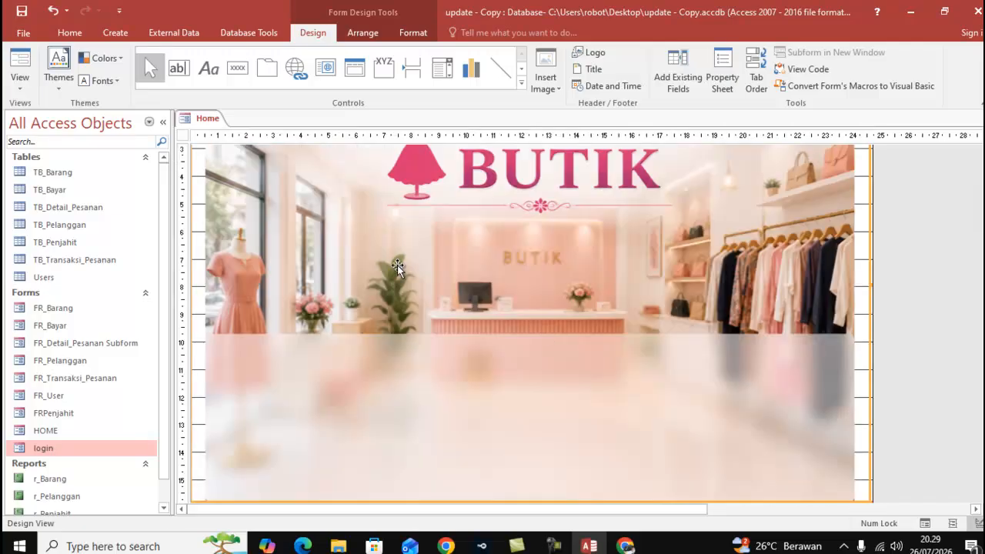
- Save the Home form and display it in Form View to check the enlarged picture
{"action": "right_click", "coordinate": [212, 122]}
{"action": "left_click", "coordinate": [221, 129]}
{"action": "right_click", "coordinate": [221, 129]}
{"action": "left_click", "coordinate": [234, 184]}
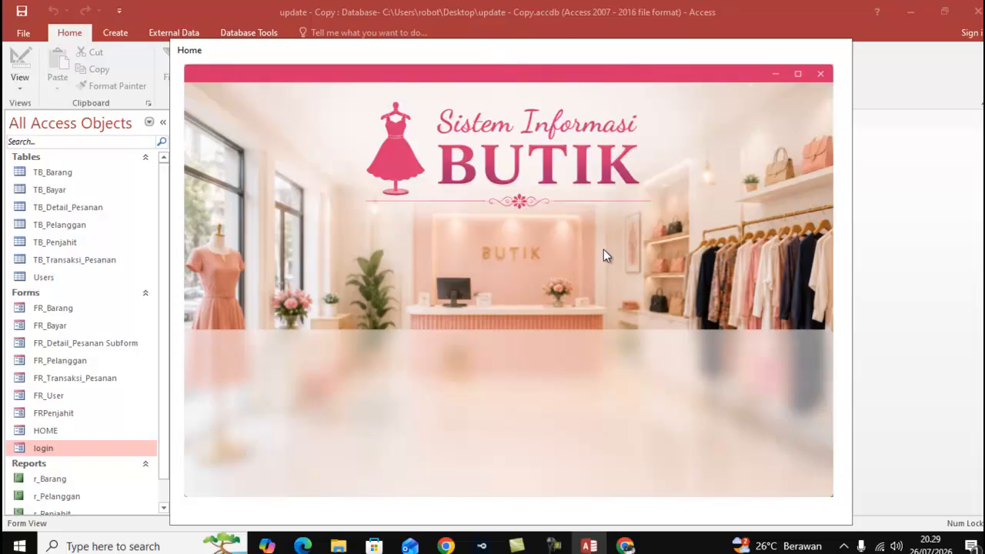
- Return the Home form to Design View and set its Auto Center property to Yes
{"action": "right_click", "coordinate": [550, 65]}
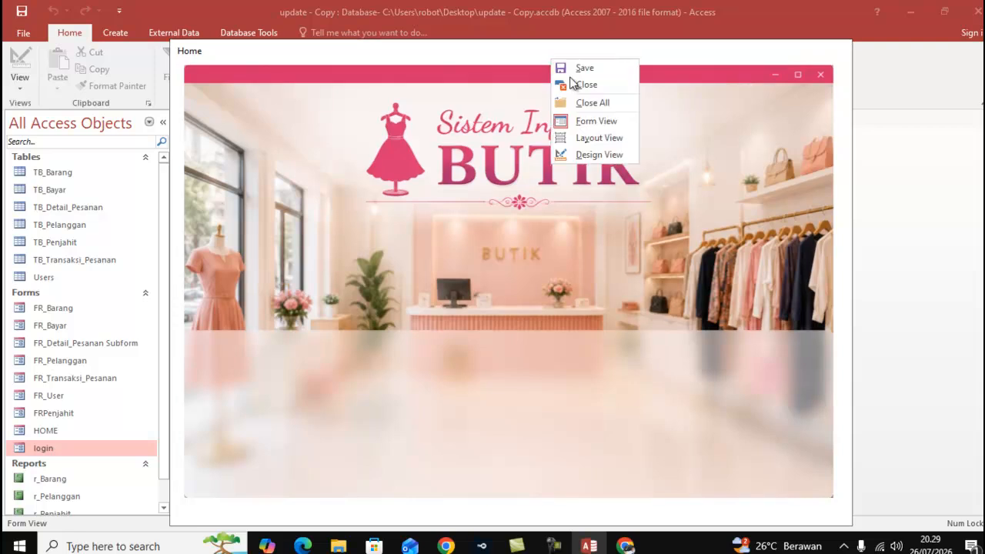
{"action": "left_click", "coordinate": [579, 154]}
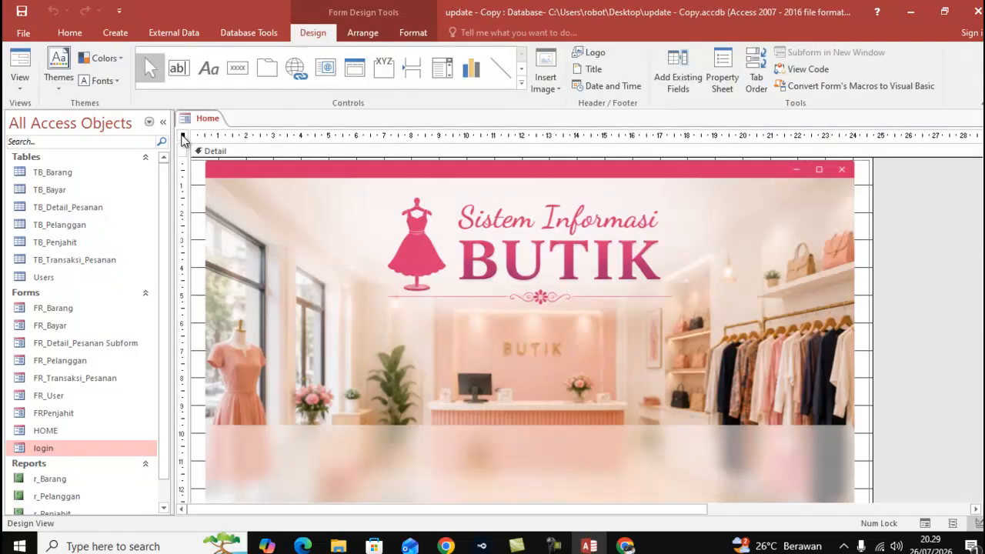
{"action": "right_click", "coordinate": [183, 138]}
{"action": "left_click", "coordinate": [220, 261]}
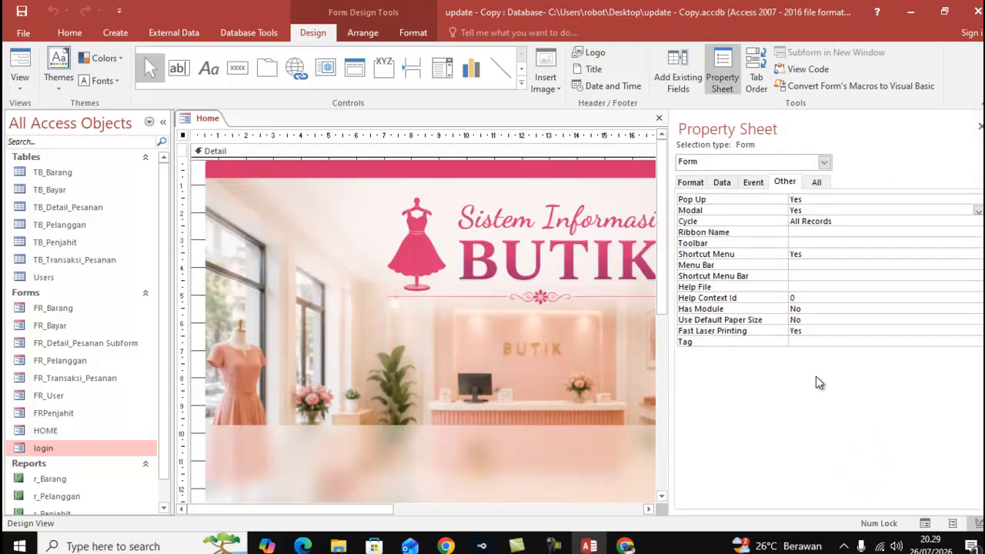
{"action": "left_click", "coordinate": [690, 182]}
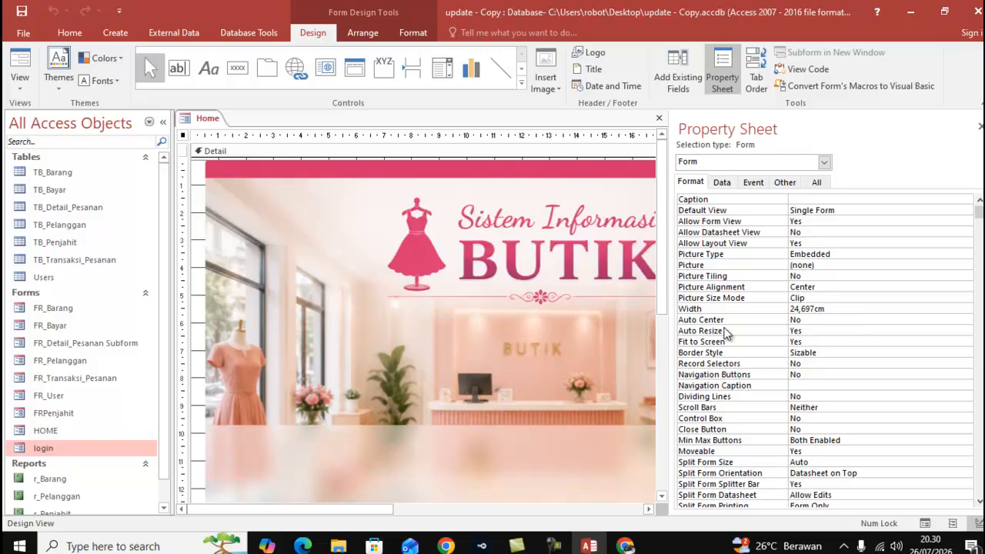
{"action": "left_click", "coordinate": [820, 321]}
{"action": "left_click", "coordinate": [959, 322]}
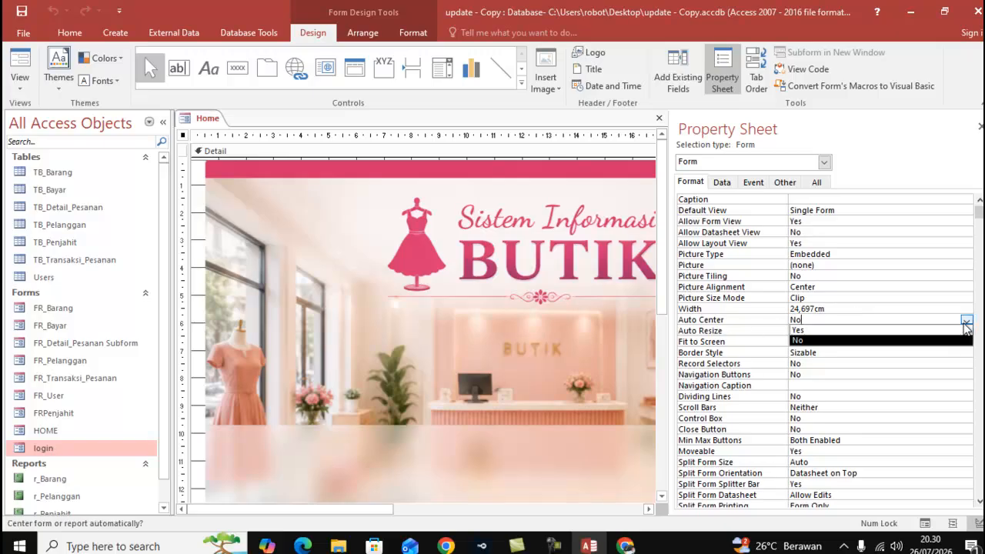
{"action": "left_click", "coordinate": [961, 332]}
- Save and close the Home form, and reopen it to check its centred position
{"action": "right_click", "coordinate": [207, 122]}
{"action": "left_click", "coordinate": [214, 129]}
{"action": "right_click", "coordinate": [211, 121]}
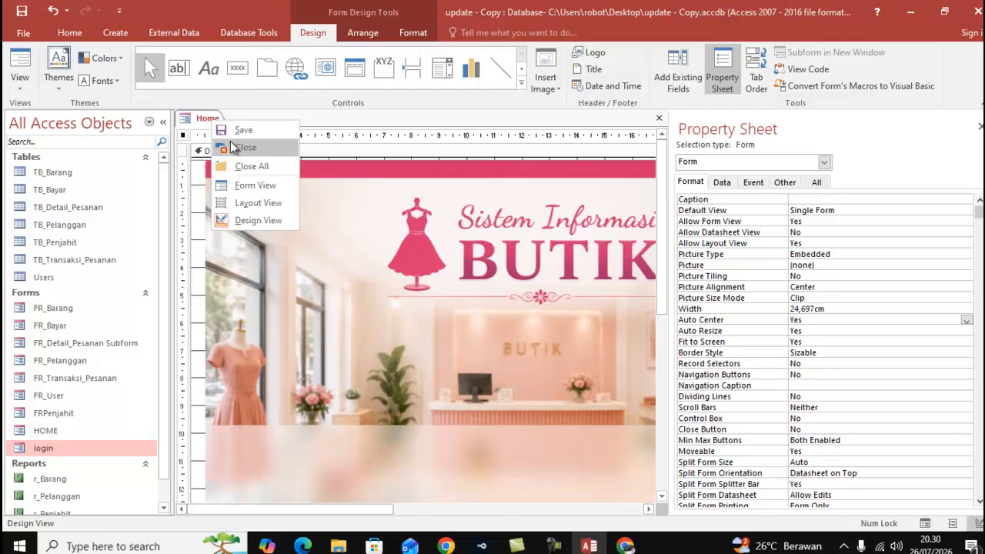
{"action": "left_click", "coordinate": [233, 147]}
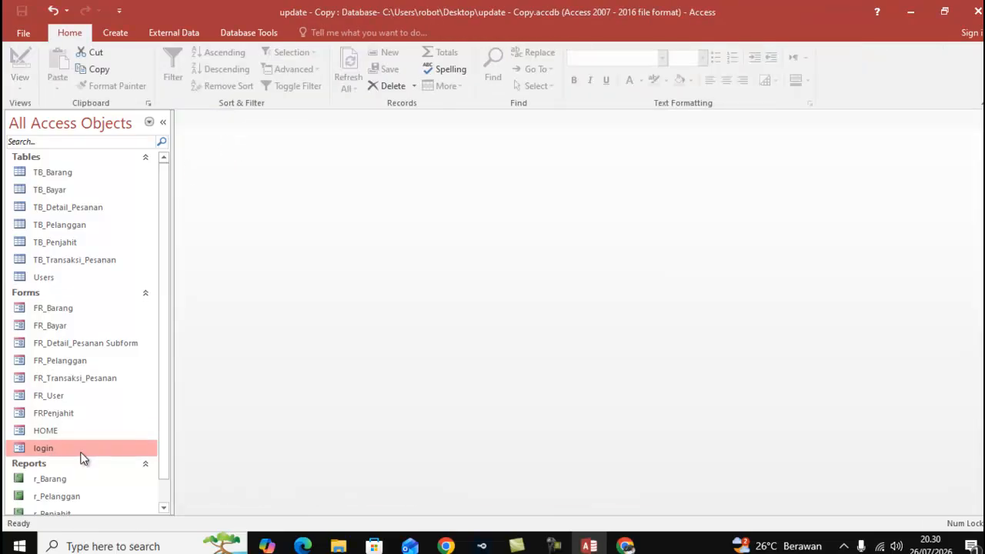
{"action": "double_click", "coordinate": [46, 430]}
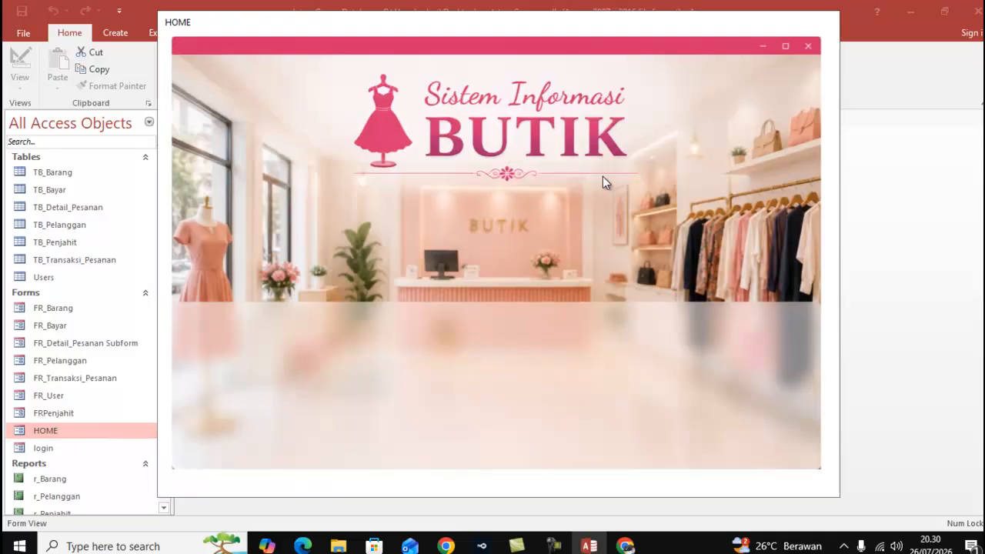
- Switch the HOME form to Design View and open the Macro Builder for its On Load event
{"action": "right_click", "coordinate": [555, 29]}
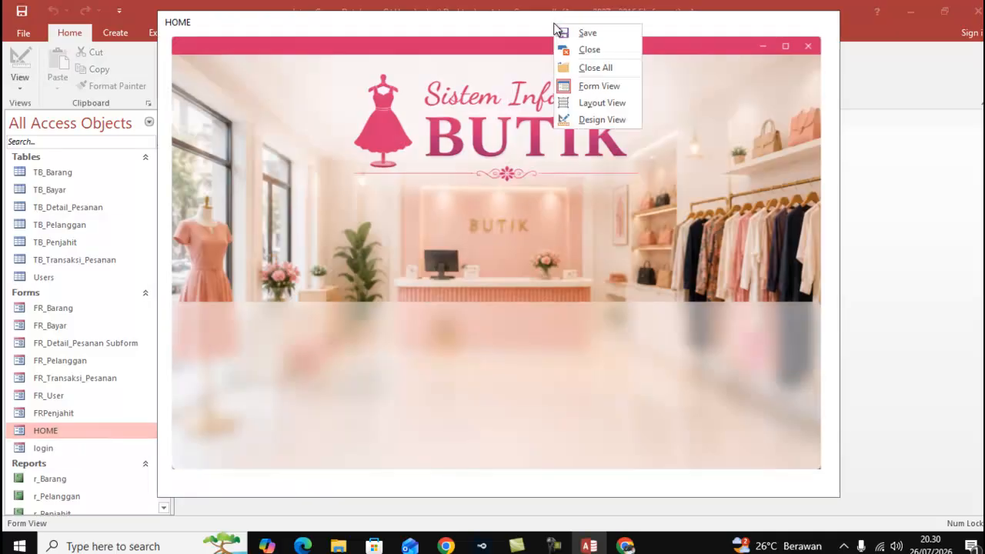
{"action": "left_click", "coordinate": [601, 120]}
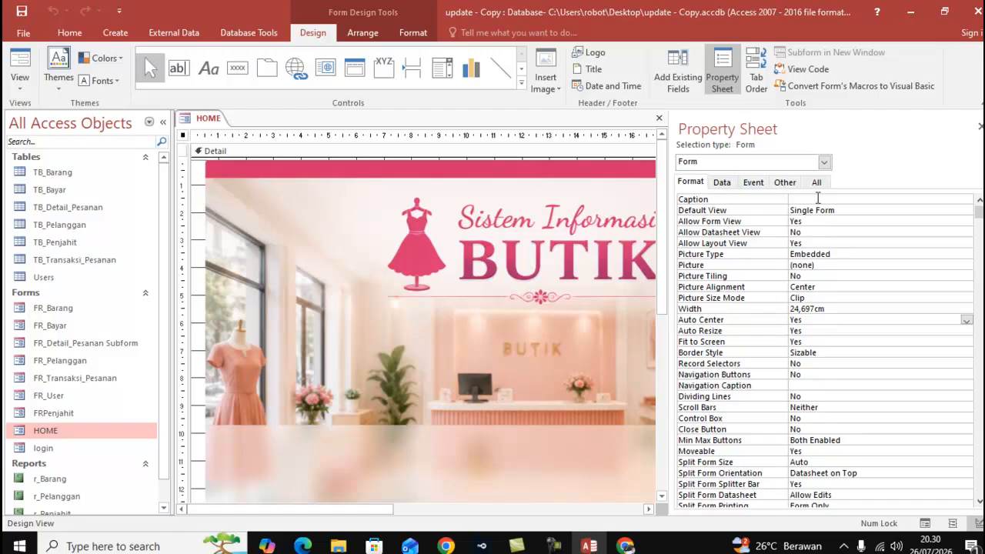
{"action": "left_click", "coordinate": [758, 185]}
{"action": "left_click", "coordinate": [809, 209]}
{"action": "left_click", "coordinate": [967, 214]}
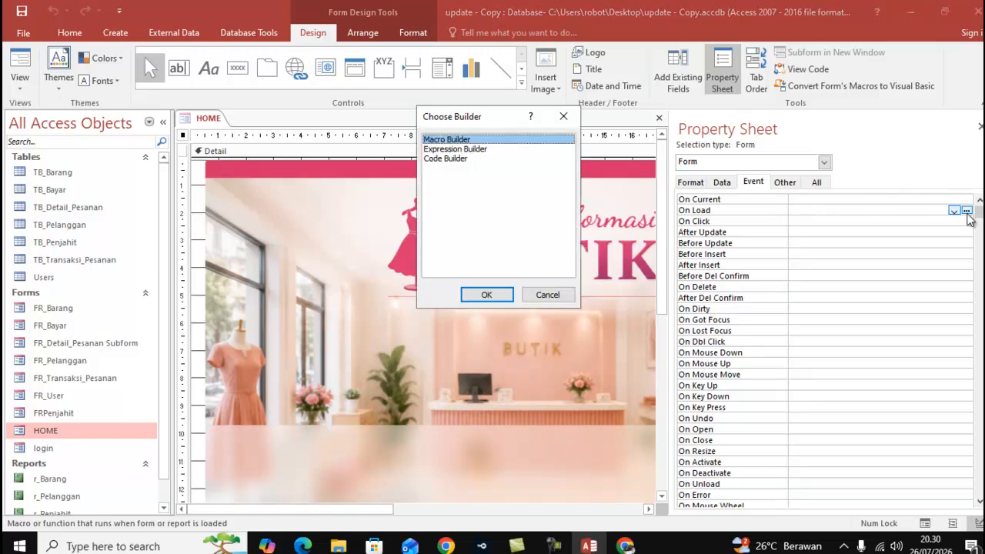
{"action": "left_click", "coordinate": [487, 296]}
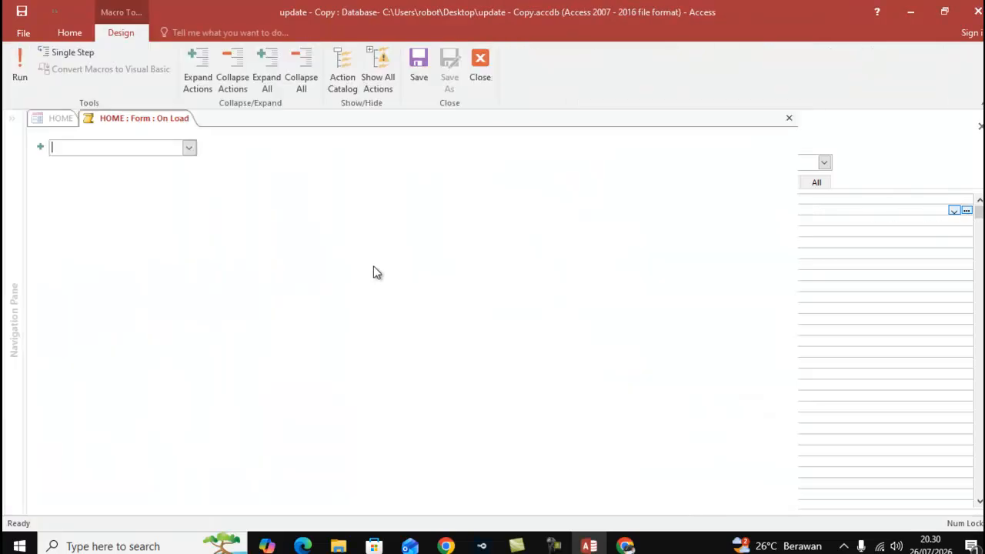
- Add the MaximizeWindow action to the On Load macro, then save and close the macro
{"action": "left_click", "coordinate": [188, 147]}
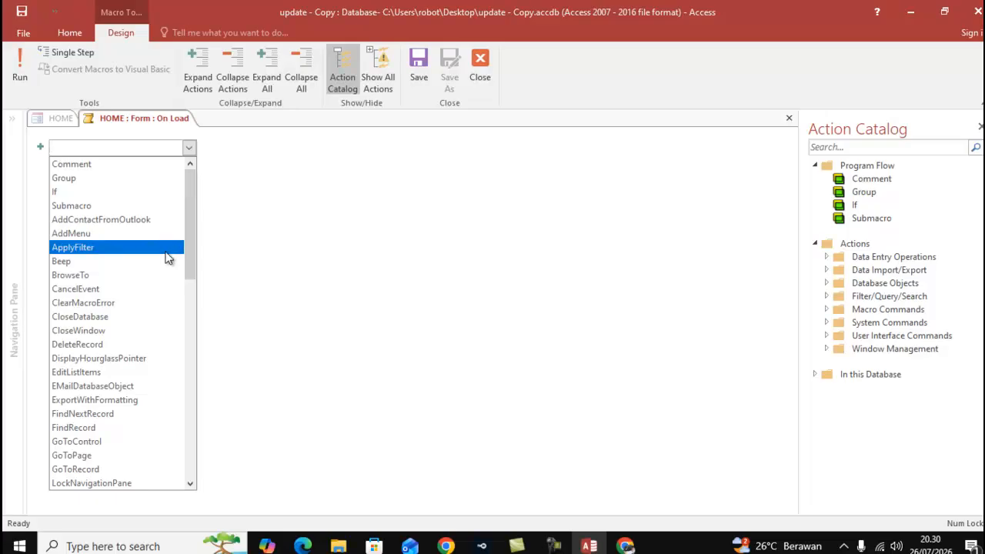
{"action": "scroll", "coordinate": [143, 373], "scroll_direction": "down", "scroll_amount": 2}
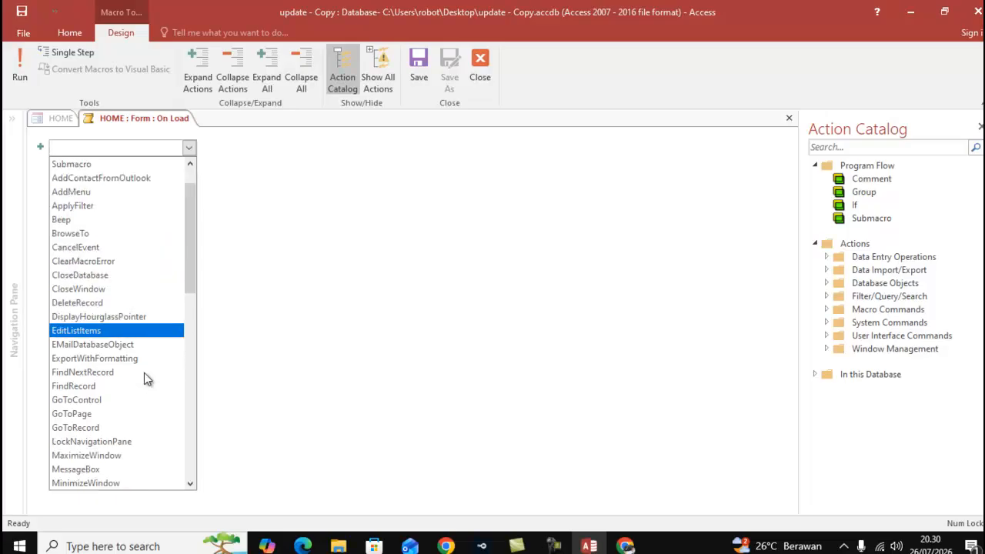
{"action": "left_click", "coordinate": [127, 413]}
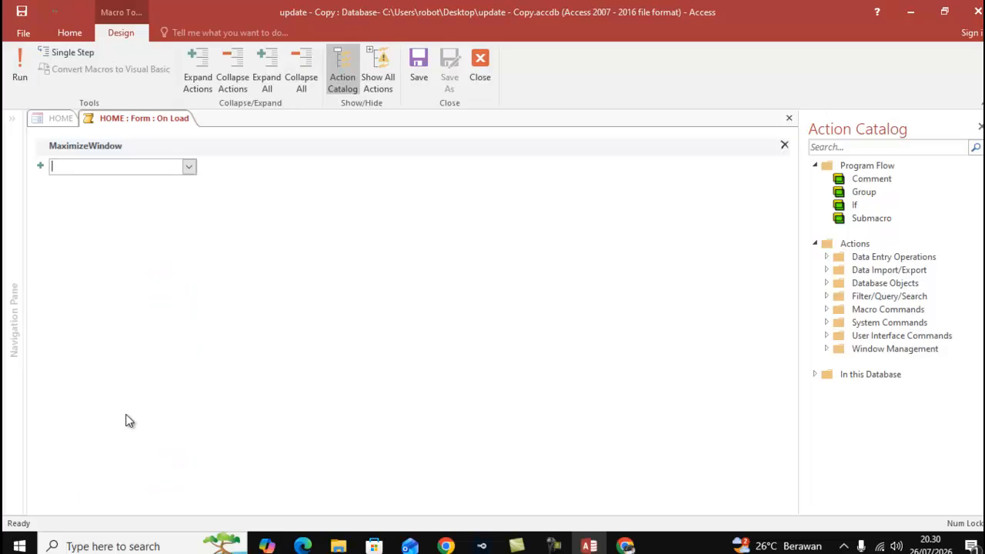
{"action": "left_click", "coordinate": [419, 65]}
{"action": "left_click", "coordinate": [479, 65]}
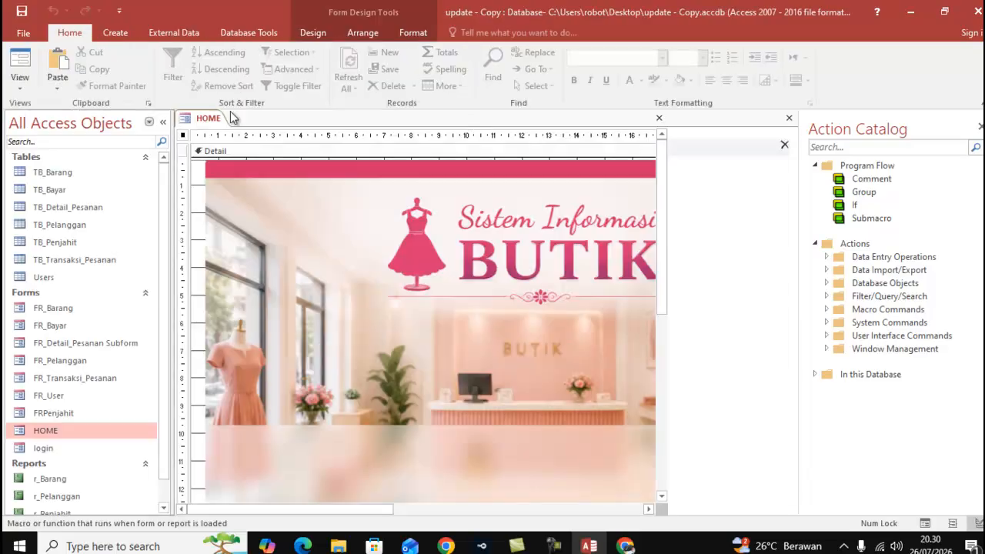
- Save the HOME form and display it in Form View to test the window maximizing on load
{"action": "right_click", "coordinate": [209, 125]}
{"action": "left_click", "coordinate": [209, 126]}
{"action": "right_click", "coordinate": [211, 123]}
{"action": "left_click", "coordinate": [242, 183]}
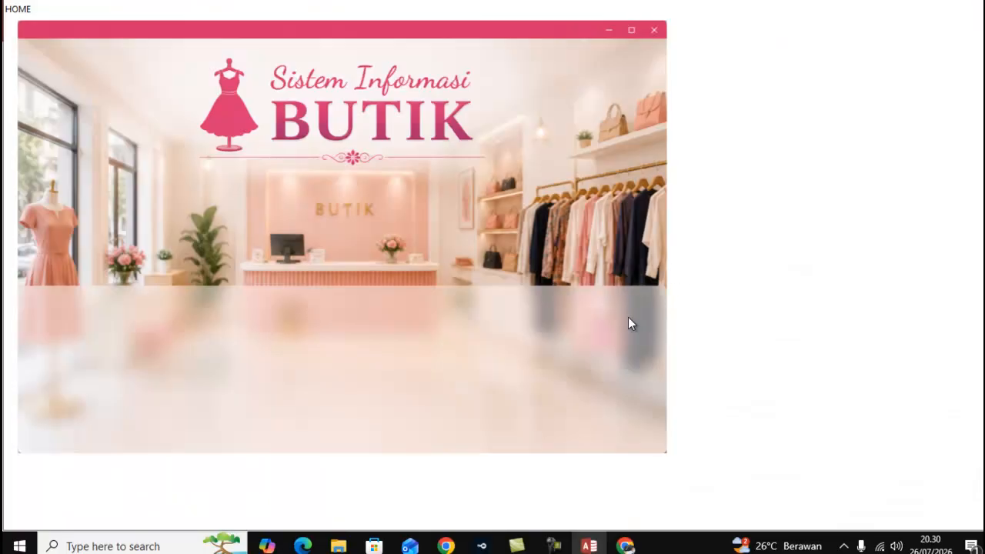
{"action": "right_click", "coordinate": [453, 18]}
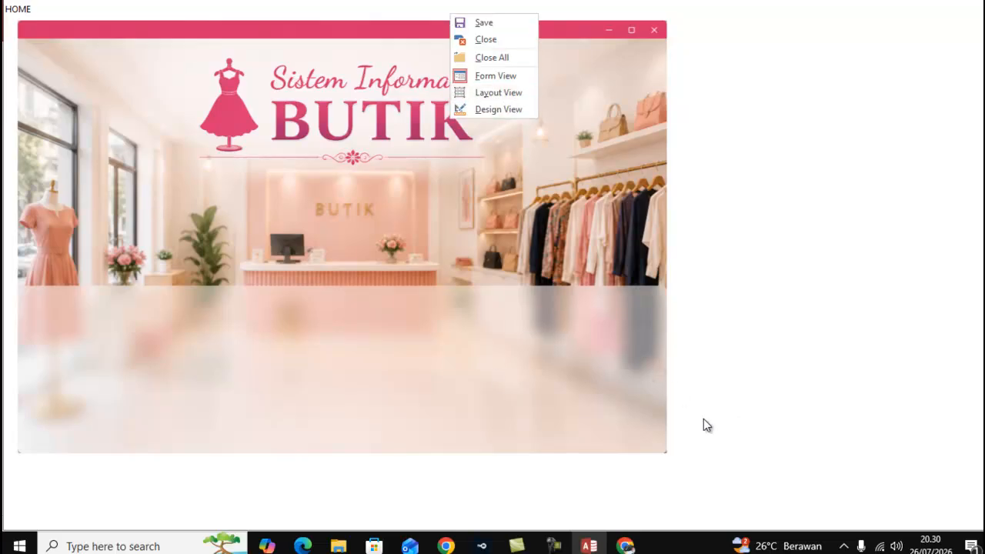
{"action": "left_click", "coordinate": [802, 349]}
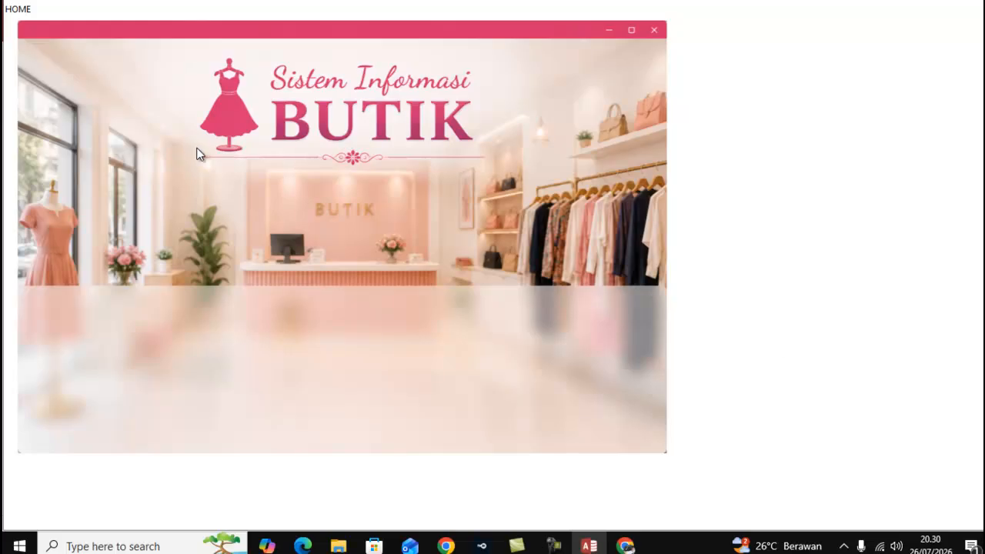
- Return to Design View and draw a command button about 2.6 cm wide and 3.5 cm tall over the picture's lower-left area
{"action": "right_click", "coordinate": [353, 16]}
{"action": "left_click", "coordinate": [401, 109]}
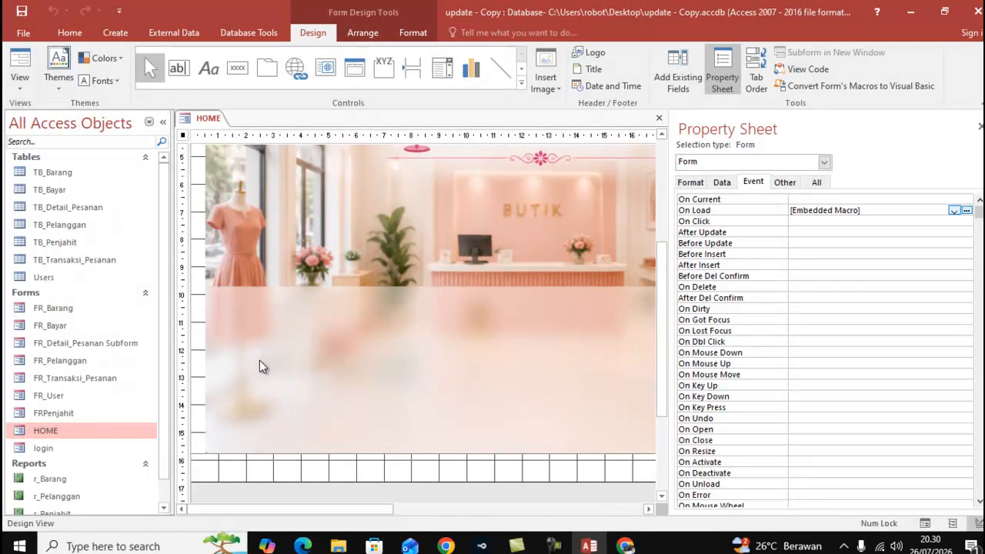
{"action": "left_click", "coordinate": [239, 73]}
{"action": "left_click_drag", "start_coordinate": [233, 331], "coordinate": [304, 429]}
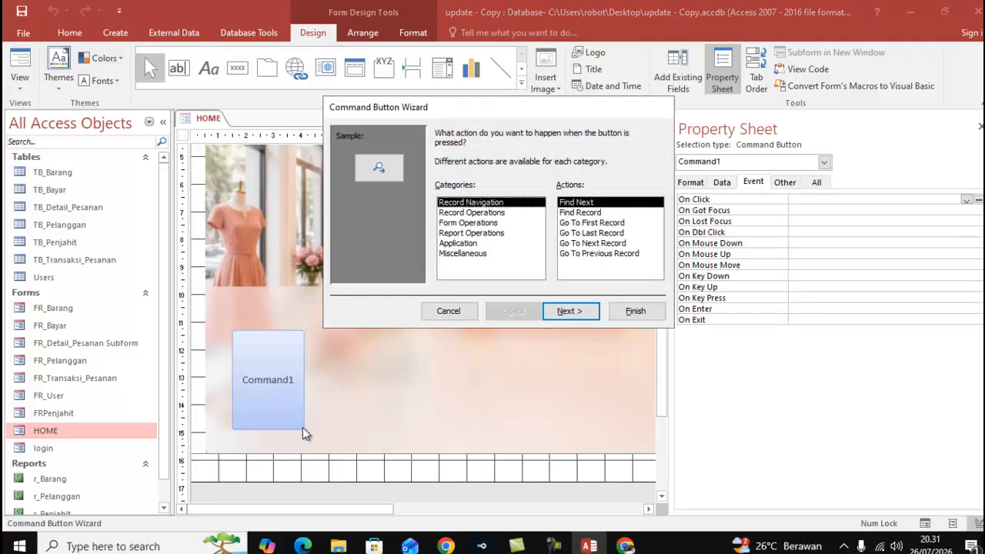
- Make the command button open the FR_Barang form and show all the records, using the Open Form action from Form Operations
{"action": "left_click", "coordinate": [468, 223]}
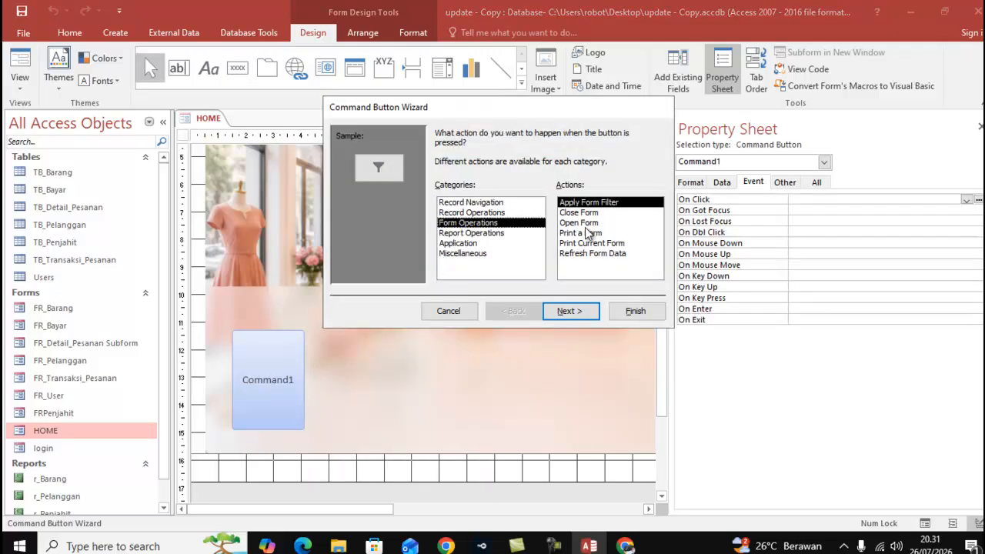
{"action": "left_click", "coordinate": [586, 223]}
{"action": "left_click", "coordinate": [583, 313]}
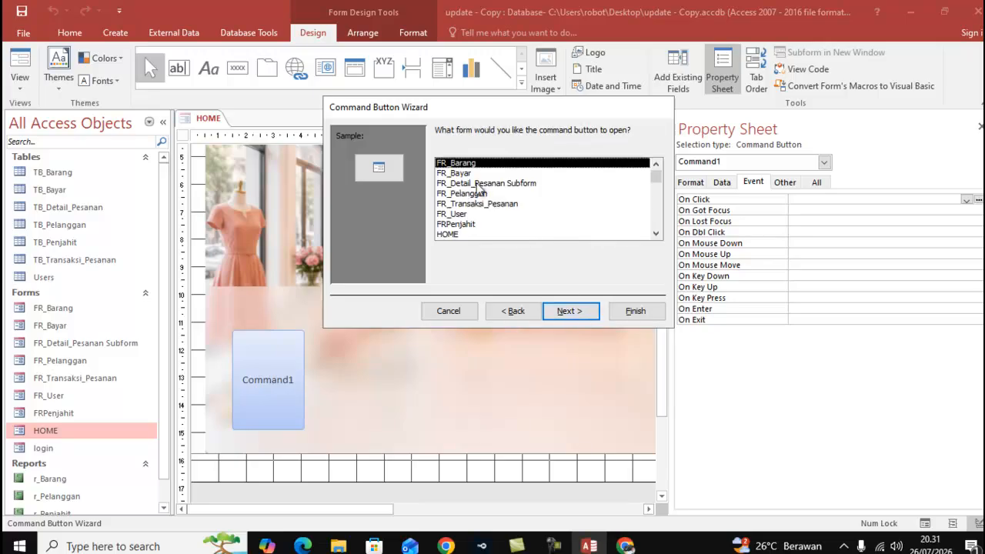
{"action": "left_click", "coordinate": [568, 310]}
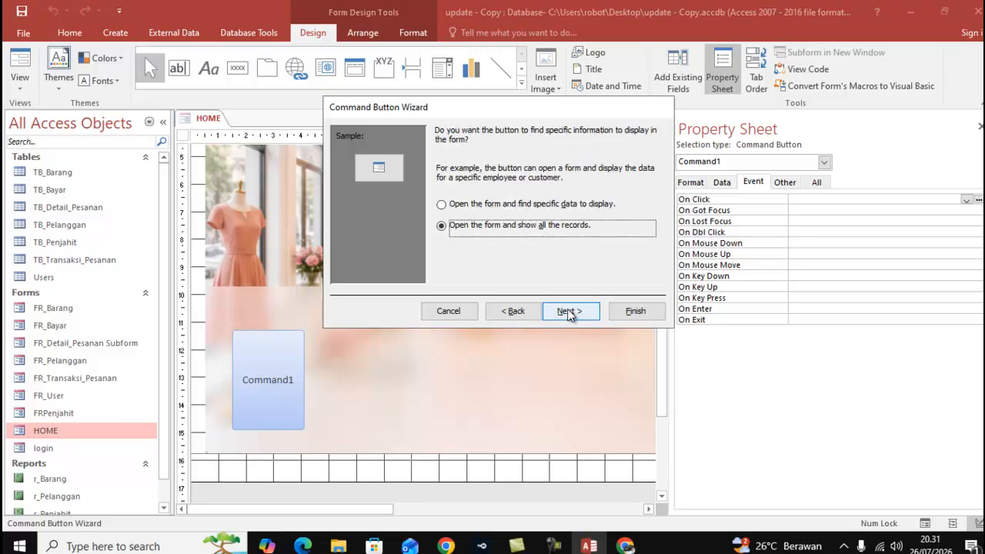
{"action": "left_click", "coordinate": [570, 311]}
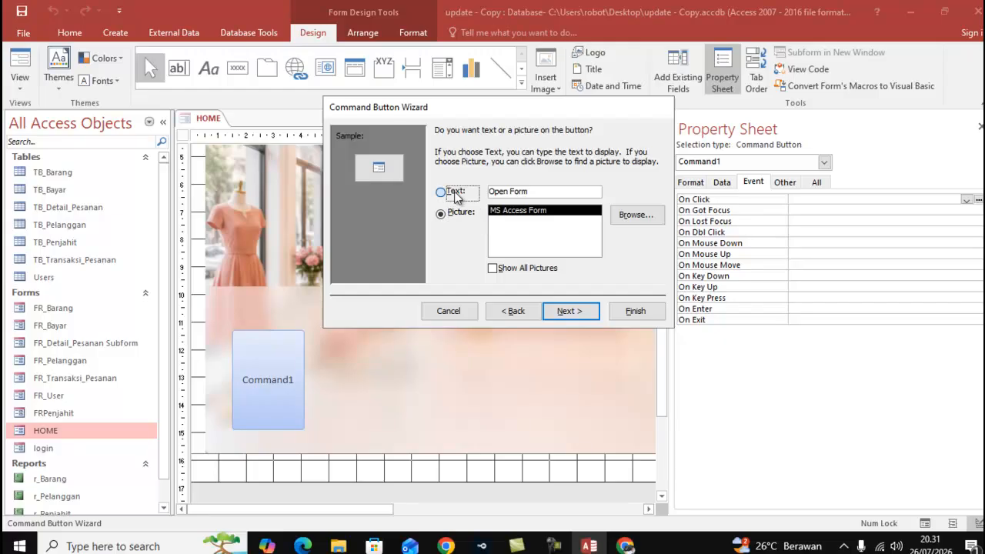
- Label the first command button with the text INPUT BARANG instead of a picture and finish the wizard with its default name
{"action": "left_click", "coordinate": [443, 191]}
{"action": "left_click_drag", "start_coordinate": [540, 192], "coordinate": [475, 181]}
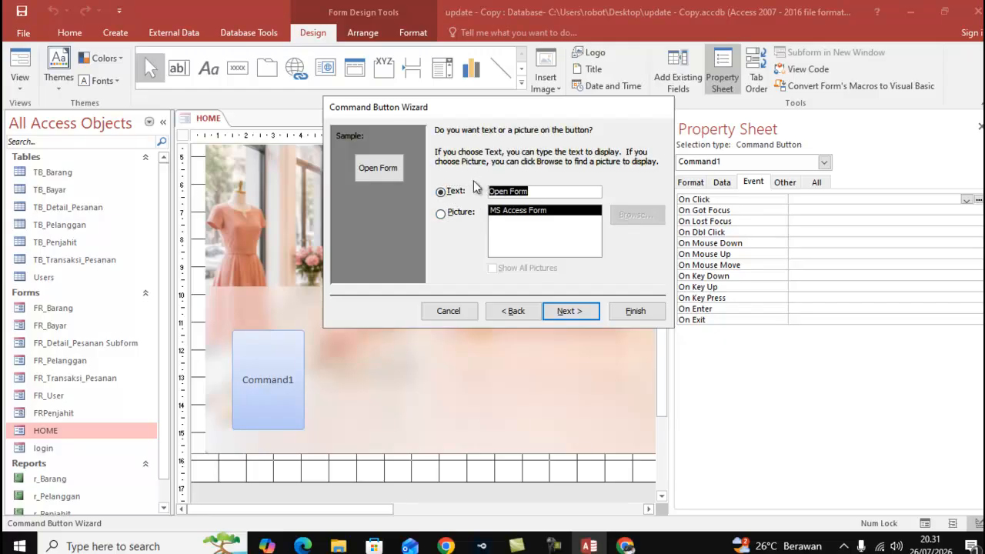
{"action": "type", "text": "INPUT"}
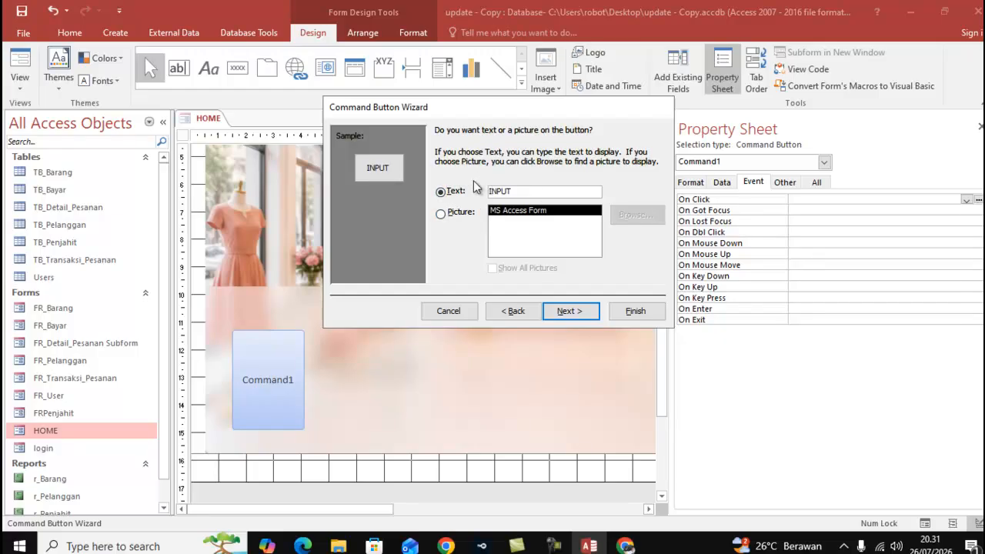
{"action": "type", "text": " N"}
{"action": "type", "text": "BARANG"}
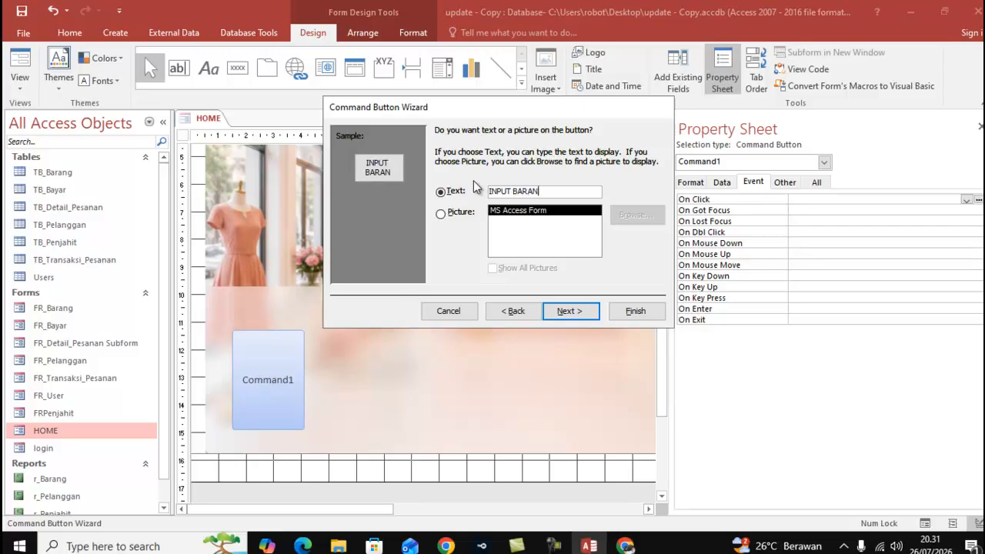
{"action": "left_click", "coordinate": [570, 310]}
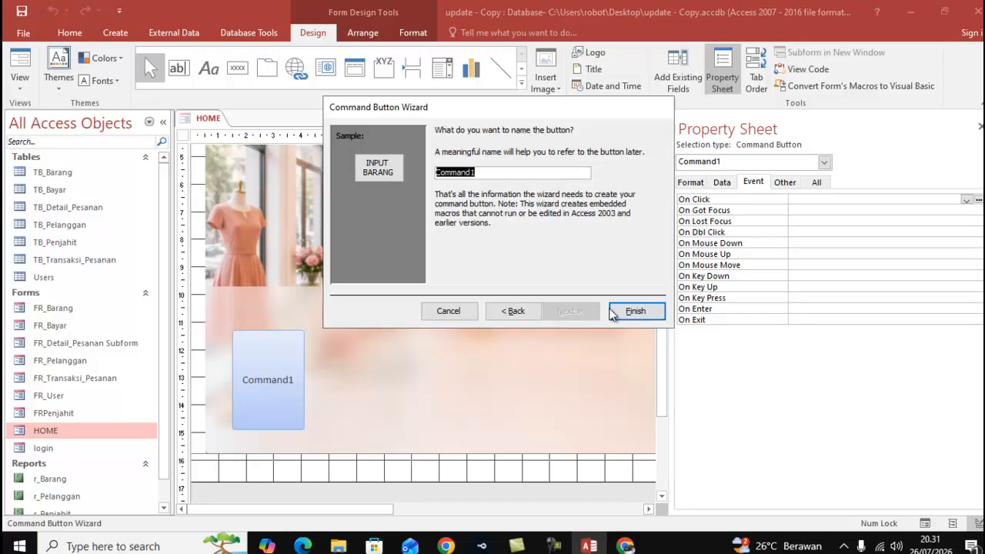
{"action": "left_click", "coordinate": [630, 310]}
{"action": "left_click_drag", "start_coordinate": [313, 349], "coordinate": [313, 433]}
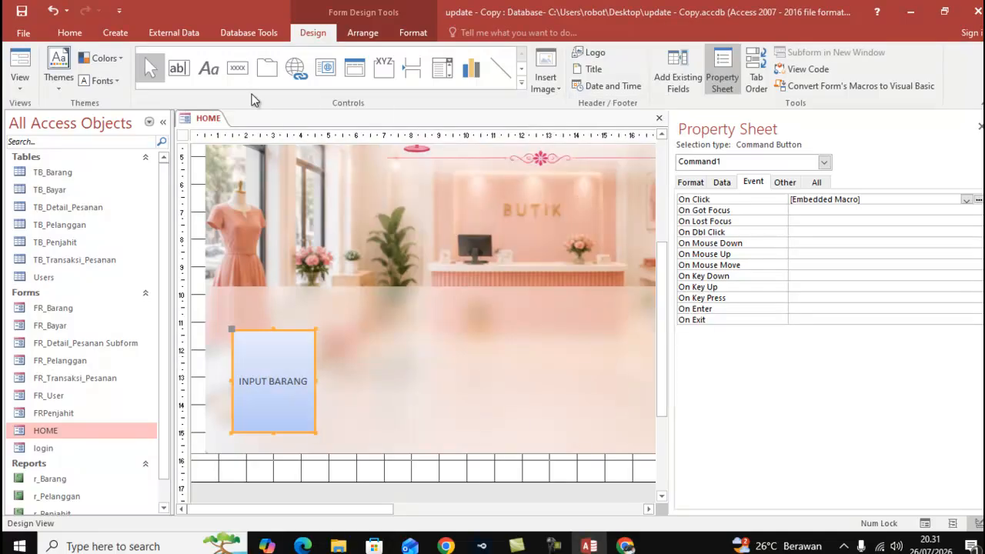
- Draw a second command button beside INPUT BARANG, about 1.8 cm wide and 1.2 cm tall, that opens the FR_Pelanggan form with all records
{"action": "left_click", "coordinate": [238, 68]}
{"action": "left_click_drag", "start_coordinate": [337, 339], "coordinate": [387, 372]}
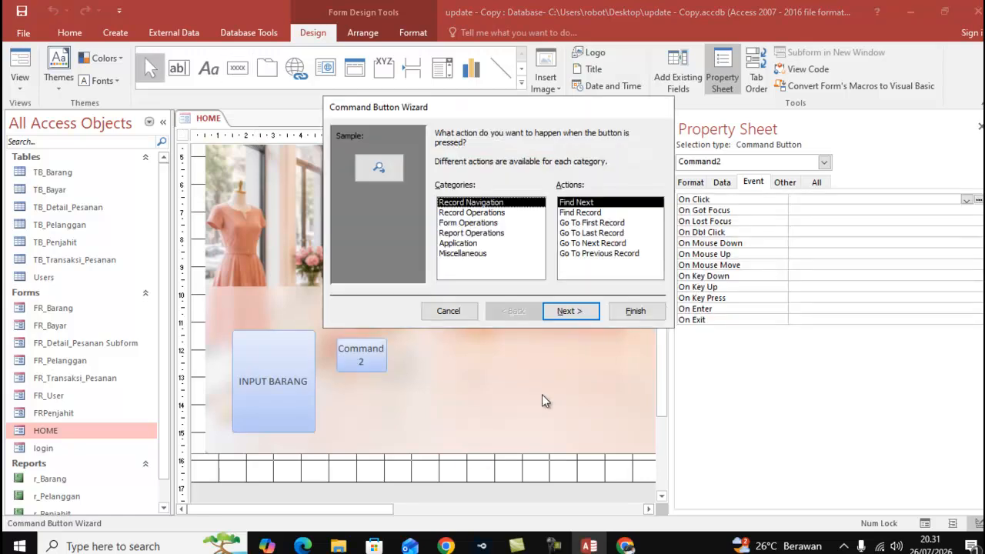
{"action": "left_click", "coordinate": [483, 222]}
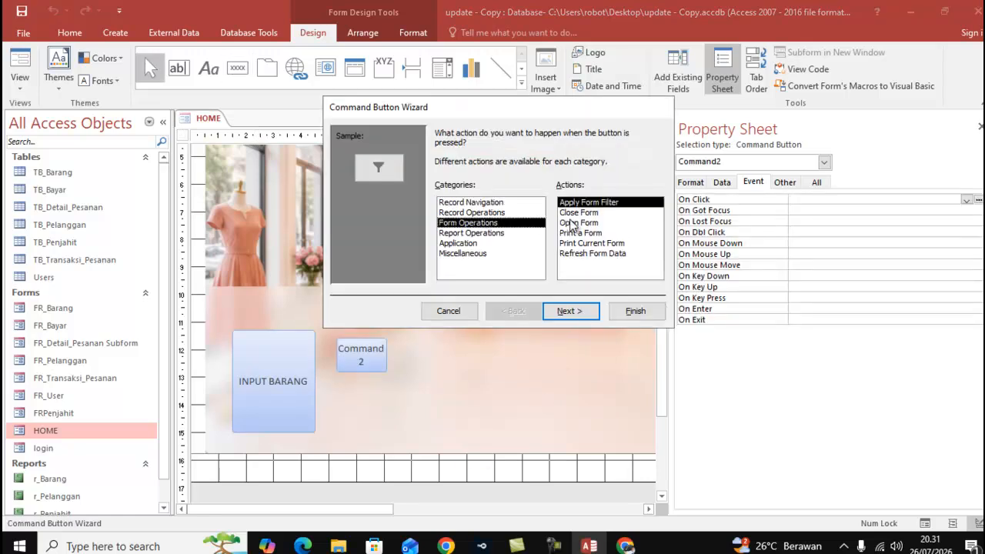
{"action": "left_click", "coordinate": [578, 222]}
{"action": "left_click", "coordinate": [569, 311]}
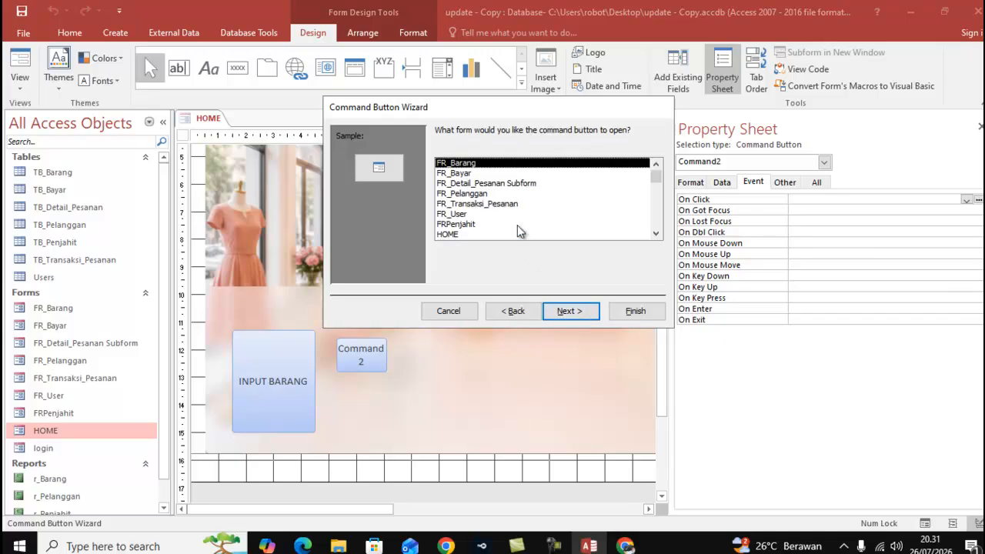
{"action": "left_click", "coordinate": [475, 194]}
{"action": "left_click", "coordinate": [566, 310]}
{"action": "left_click", "coordinate": [565, 308]}
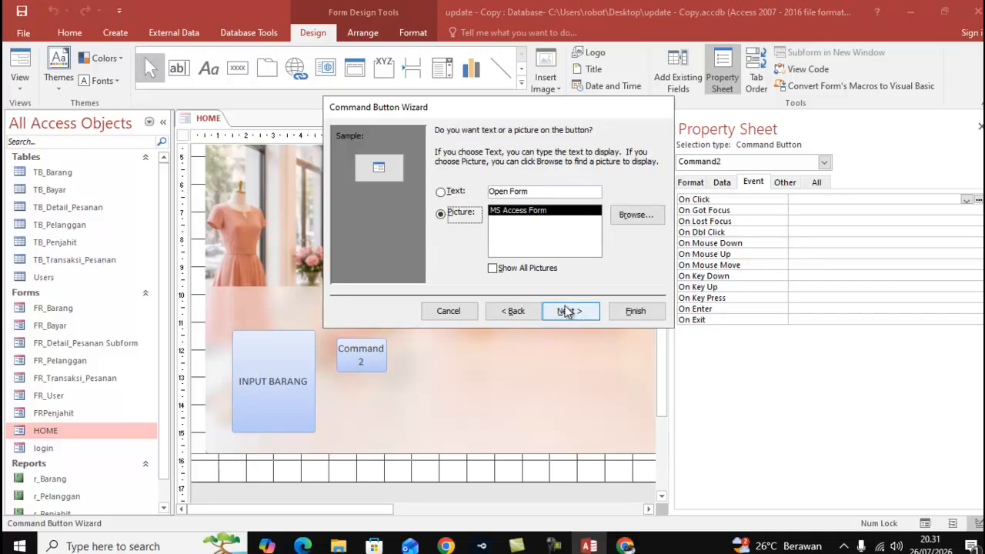
- Give the second command button the text INPUT PELANGGAN and finish its wizard with the default name
{"action": "left_click", "coordinate": [454, 191]}
{"action": "left_click_drag", "start_coordinate": [524, 196], "coordinate": [485, 200]}
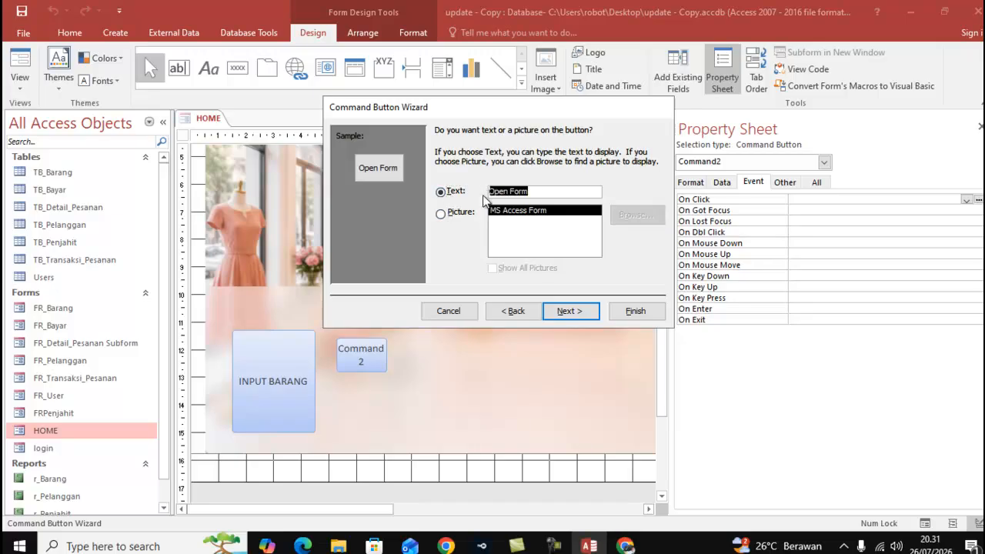
{"action": "type", "text": "INPUT"}
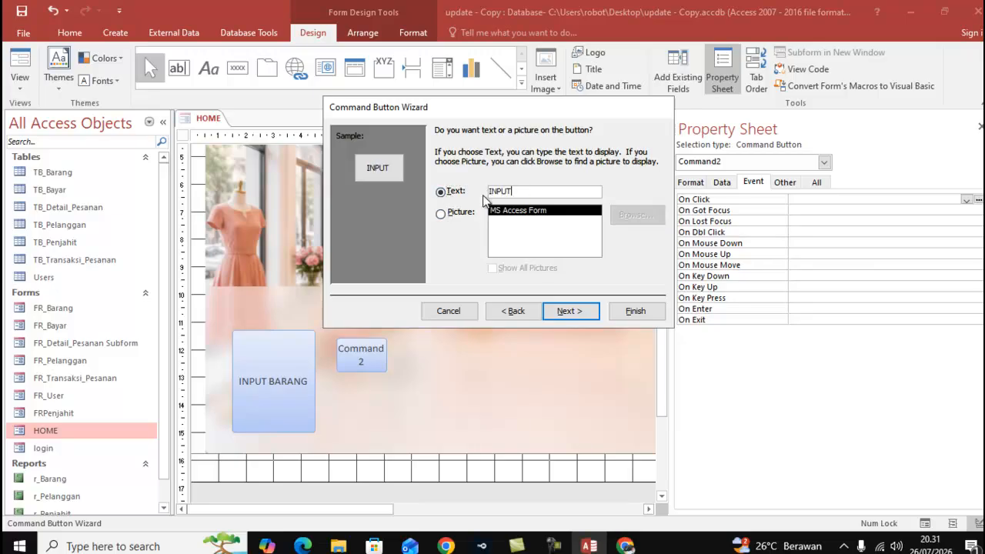
{"action": "type", "text": " PELANGGAN"}
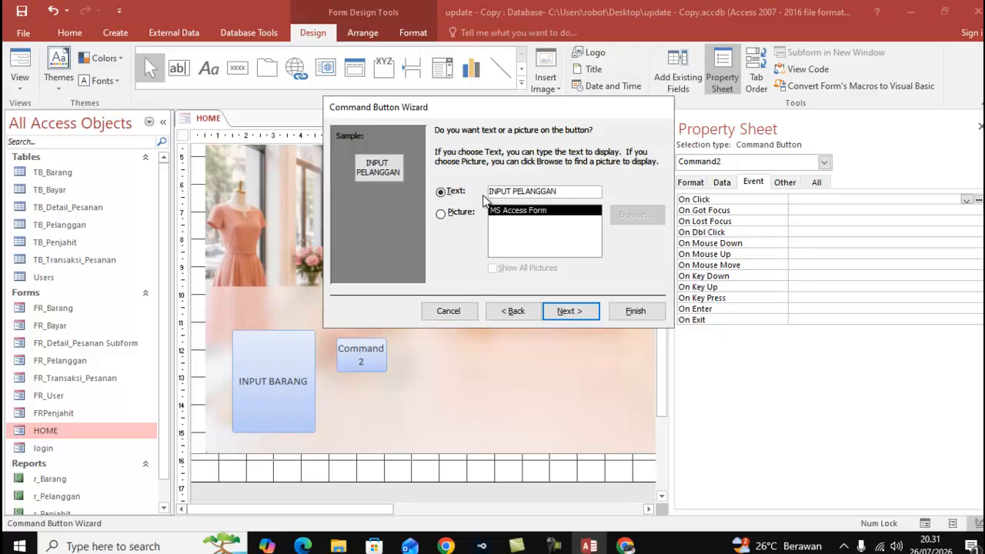
{"action": "left_click", "coordinate": [569, 311]}
{"action": "left_click", "coordinate": [623, 312]}
- Draw a third command button beside INPUT PELANGGAN, about 2.6 cm wide and 0.5 cm tall, that opens the FR_Transaksi_Pesanan form with all records
{"action": "left_click", "coordinate": [238, 68]}
{"action": "left_click_drag", "start_coordinate": [452, 344], "coordinate": [523, 358]}
{"action": "left_click", "coordinate": [475, 224]}
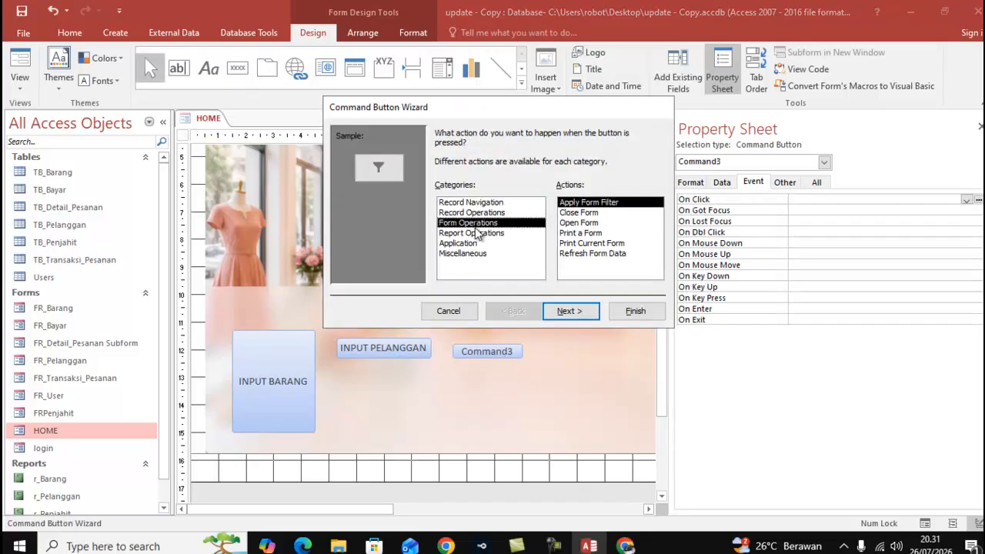
{"action": "left_click", "coordinate": [584, 222]}
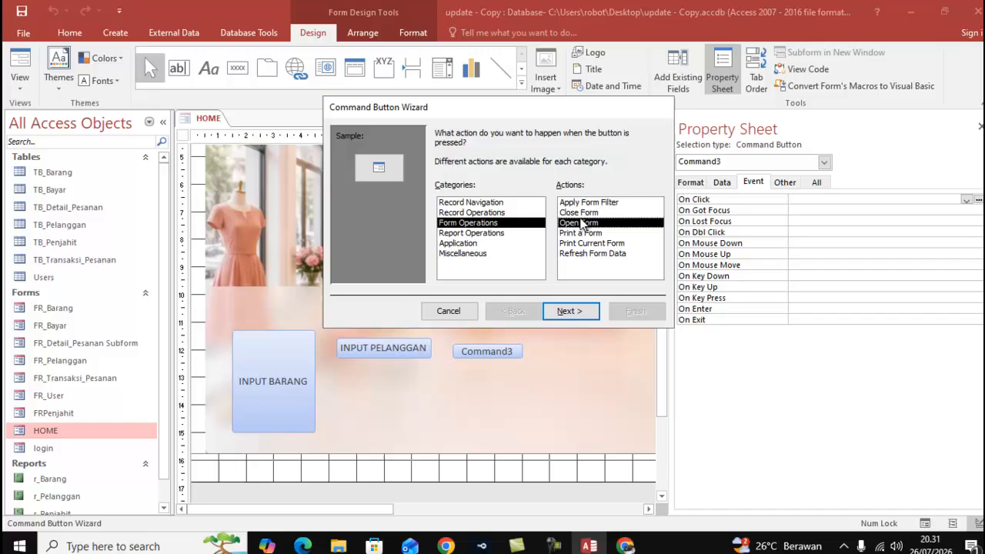
{"action": "left_click", "coordinate": [581, 310]}
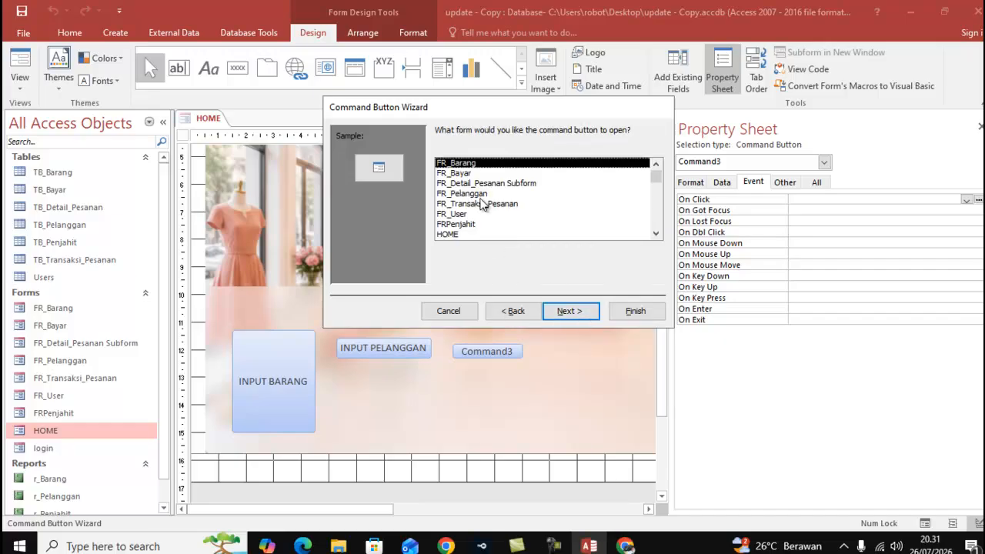
{"action": "left_click", "coordinate": [475, 204]}
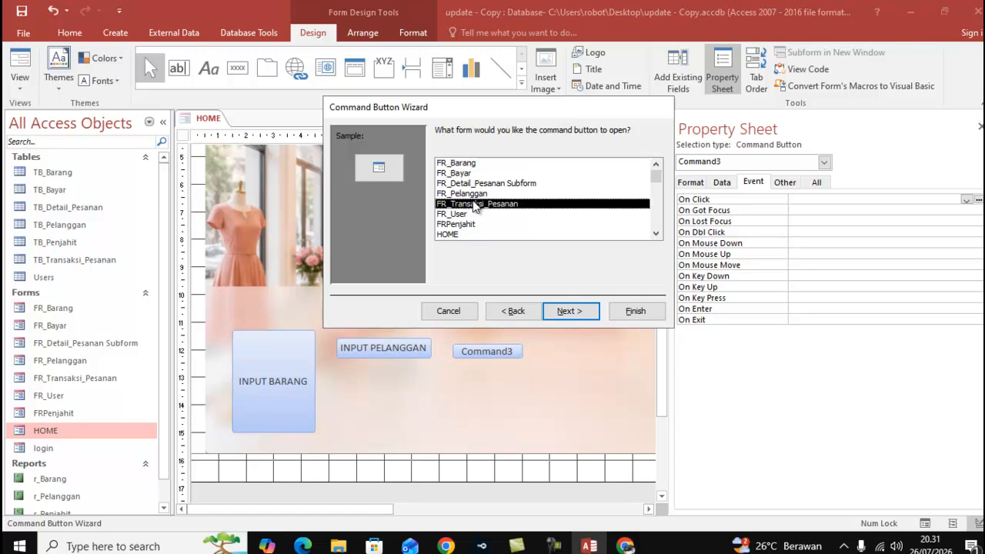
{"action": "left_click", "coordinate": [569, 311]}
{"action": "left_click", "coordinate": [568, 312]}
- Give the third command button the text TRANSAKSI and finish its wizard with the default name
{"action": "left_click", "coordinate": [441, 192]}
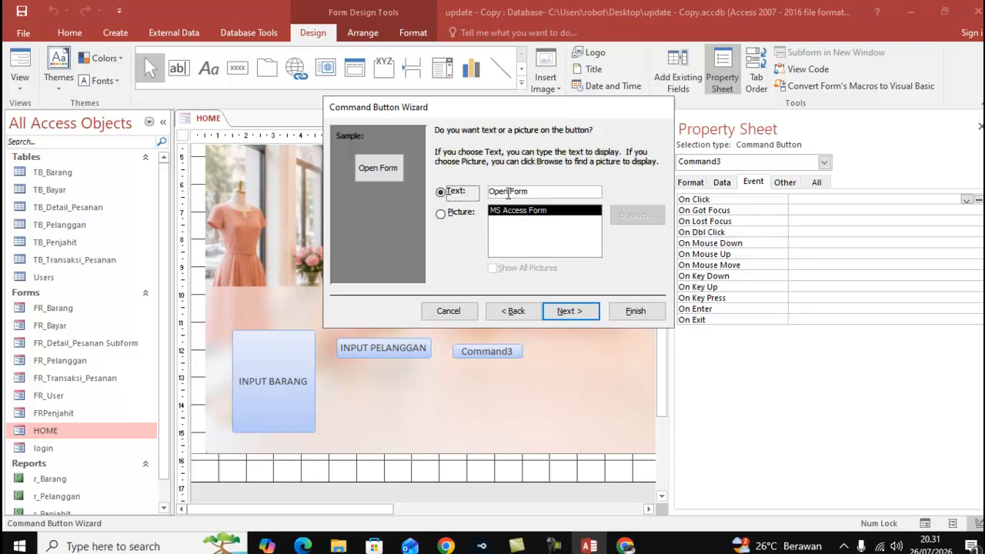
{"action": "left_click_drag", "start_coordinate": [497, 188], "coordinate": [477, 192]}
{"action": "type", "text": "TRANSAKSI"}
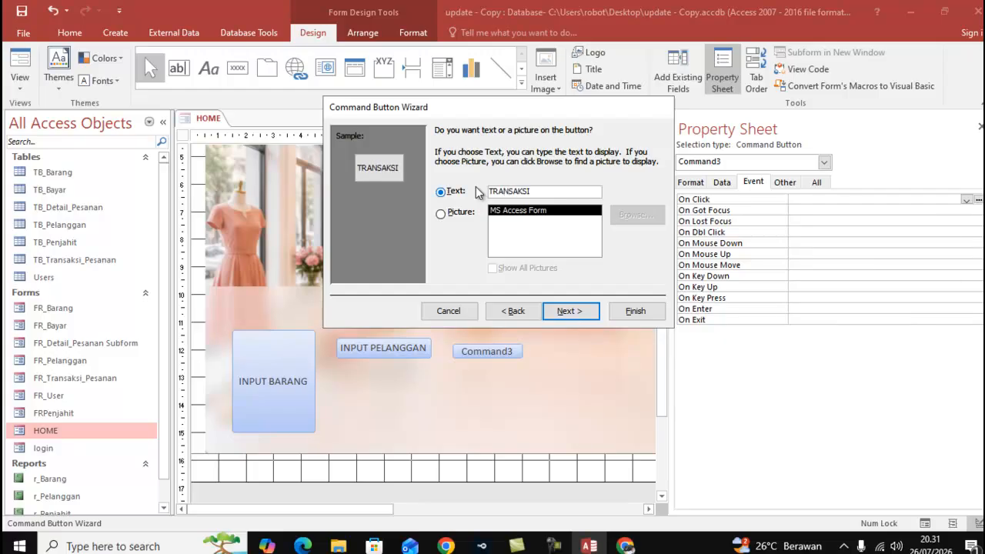
{"action": "left_click", "coordinate": [570, 311]}
{"action": "left_click", "coordinate": [635, 311]}
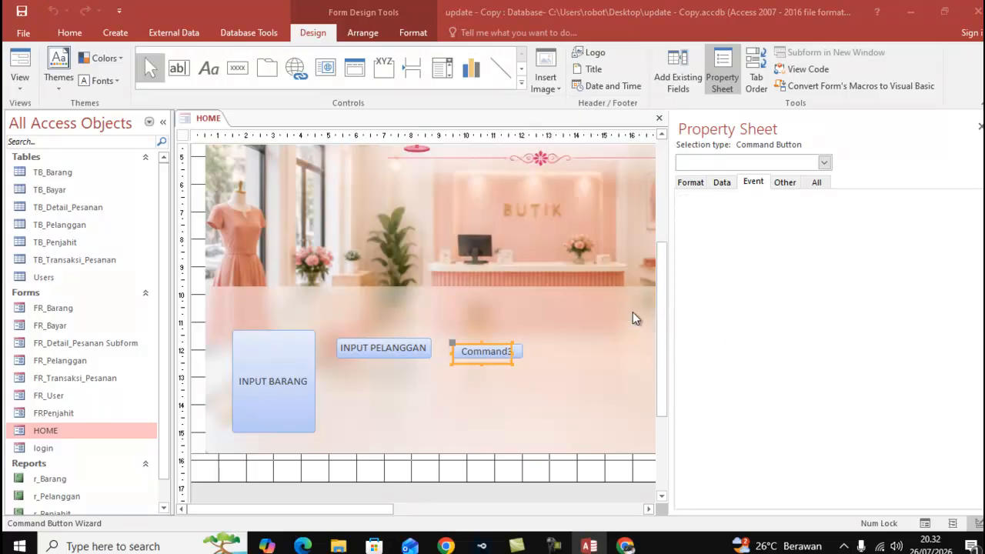
- Draw a small fourth command button beside TRANSAKSI, using Open Form from Form Operations to open FR_User with all records
{"action": "left_click", "coordinate": [237, 68]}
{"action": "left_click_drag", "start_coordinate": [539, 347], "coordinate": [592, 375]}
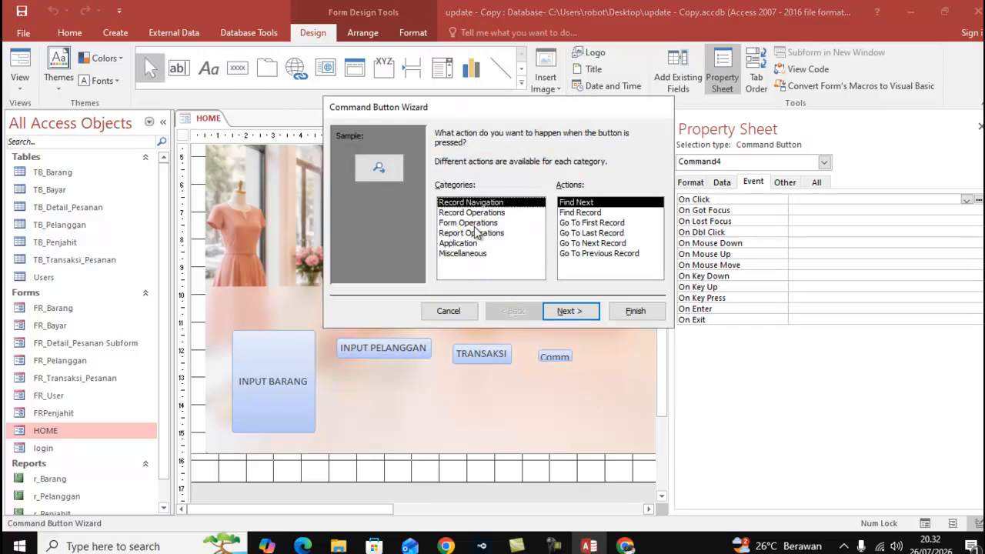
{"action": "left_click", "coordinate": [473, 223]}
{"action": "left_click", "coordinate": [586, 311]}
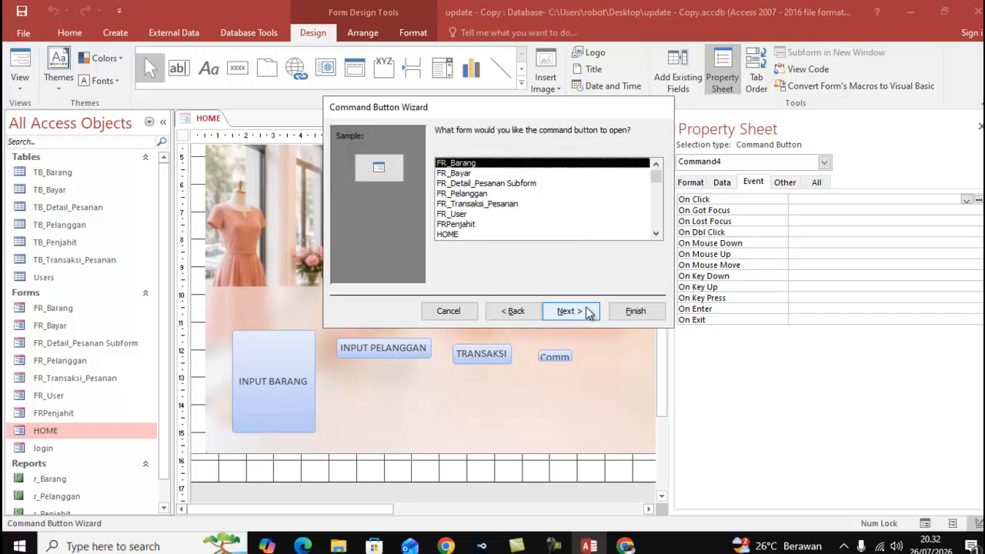
{"action": "left_click", "coordinate": [466, 214]}
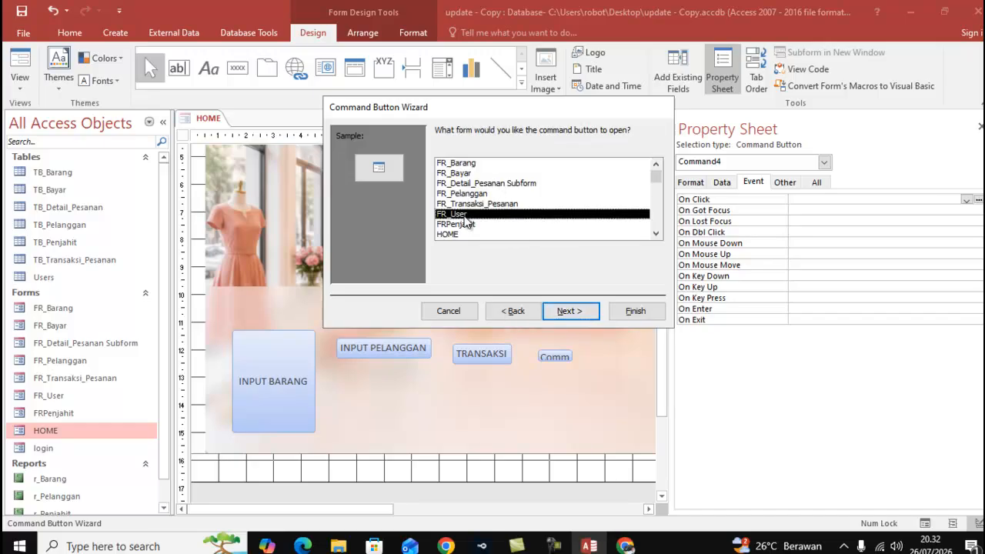
{"action": "left_click", "coordinate": [575, 311]}
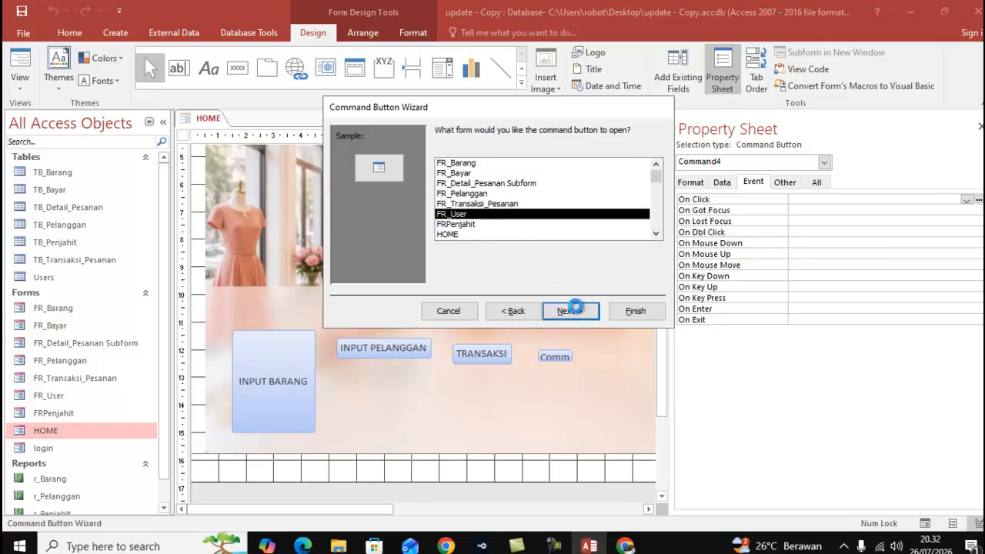
{"action": "left_click", "coordinate": [576, 311]}
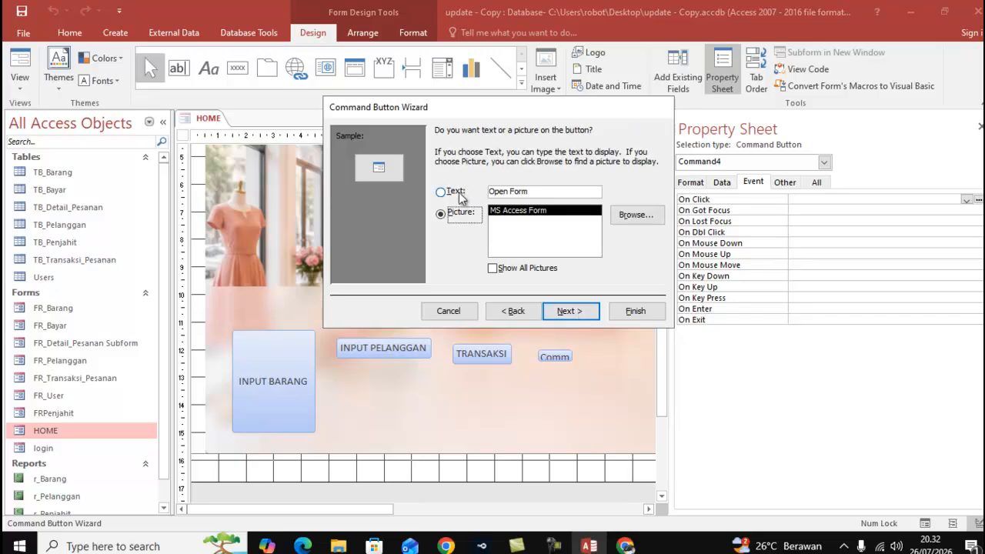
- Give the fourth command button the text USERS and finish its wizard with the default name
{"action": "left_click", "coordinate": [448, 191]}
{"action": "left_click_drag", "start_coordinate": [547, 194], "coordinate": [488, 192]}
{"action": "type", "text": "U"}
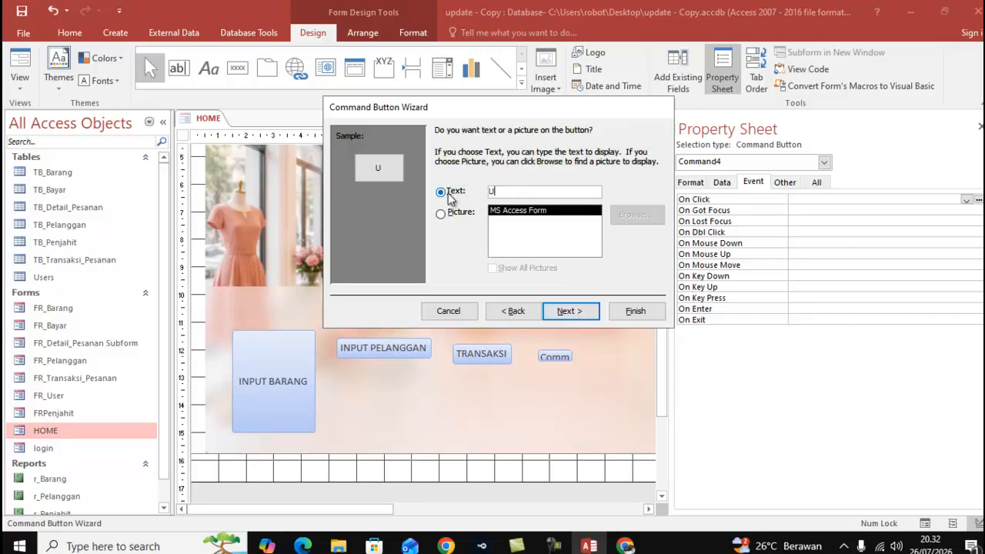
{"action": "type", "text": "SERS"}
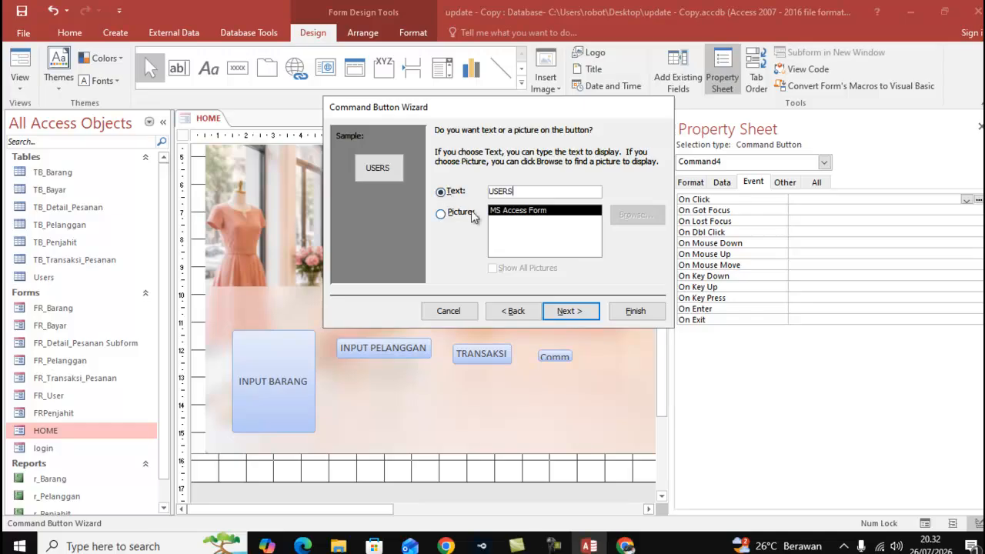
{"action": "left_click", "coordinate": [566, 310]}
{"action": "left_click", "coordinate": [637, 312]}
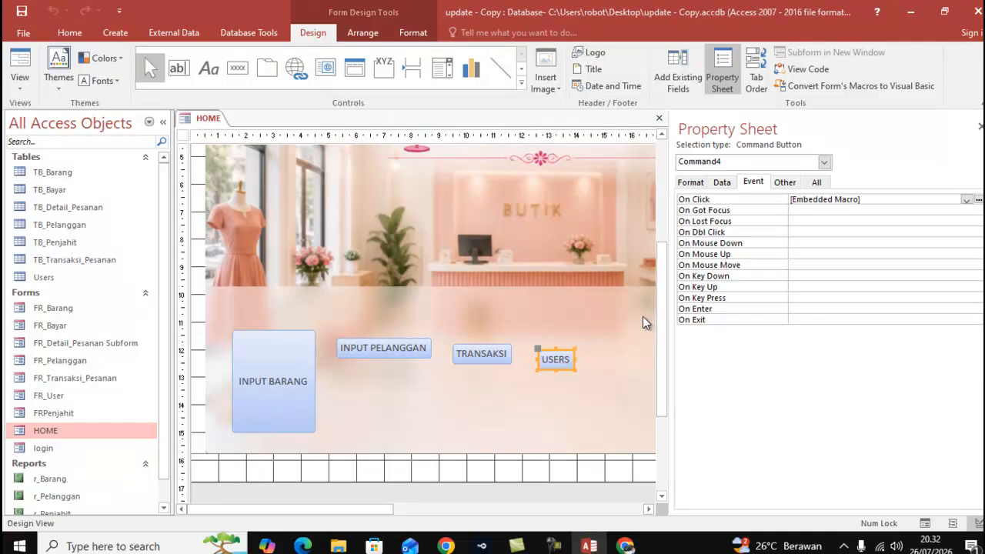
- Draw a fifth command button beside USERS, about 2.5 cm wide and 2.2 cm tall, without assigning it a wizard action
{"action": "left_click_drag", "start_coordinate": [341, 510], "coordinate": [425, 510]}
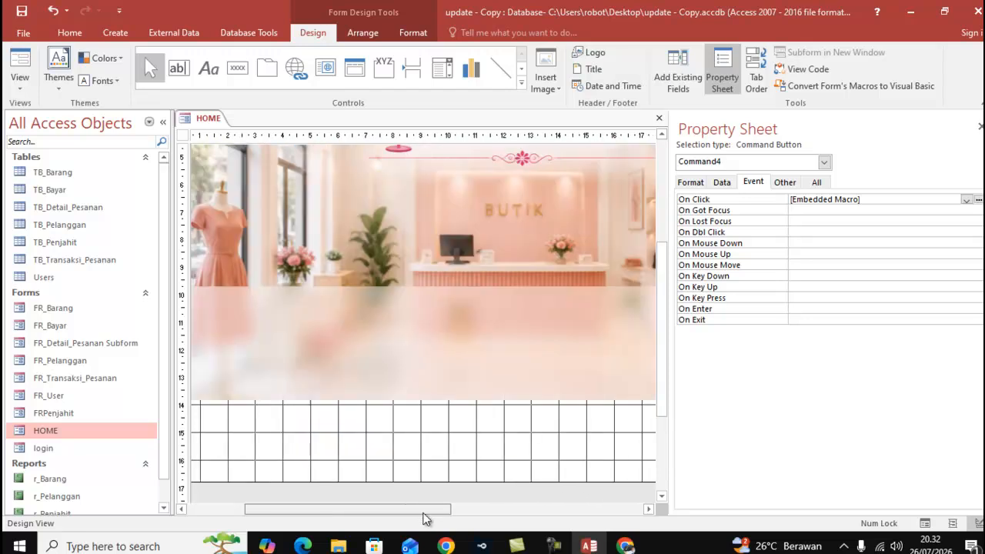
{"action": "left_click", "coordinate": [238, 67]}
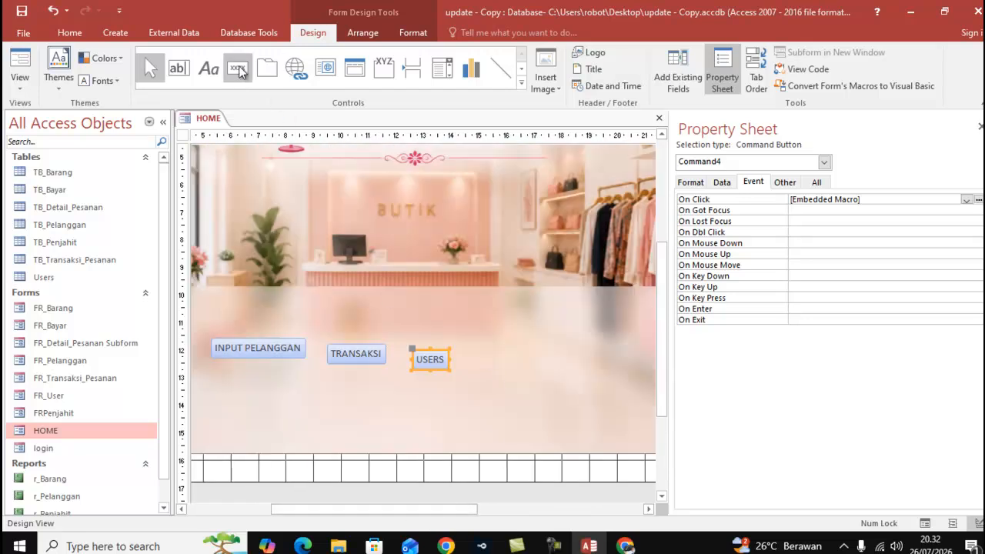
{"action": "left_click_drag", "start_coordinate": [489, 340], "coordinate": [559, 401]}
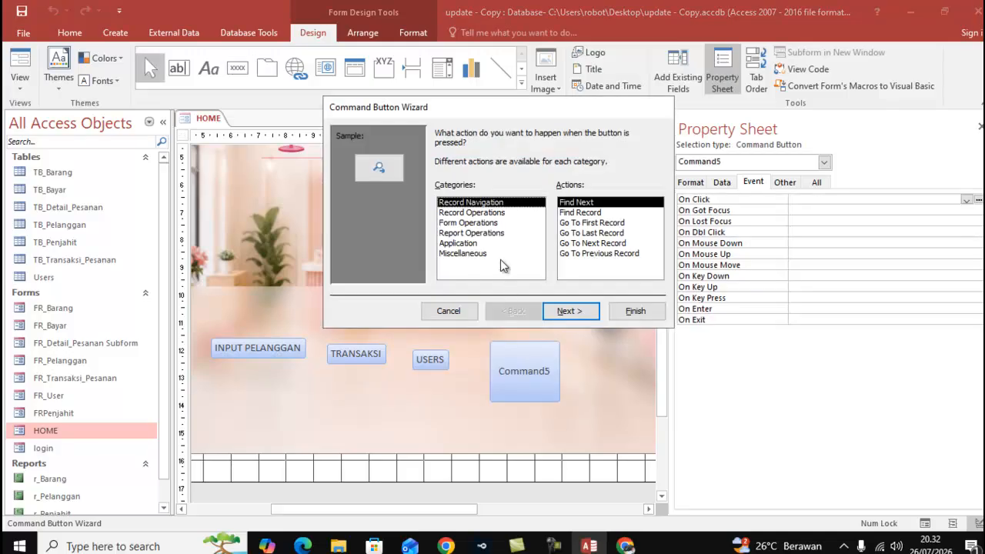
{"action": "left_click", "coordinate": [450, 310]}
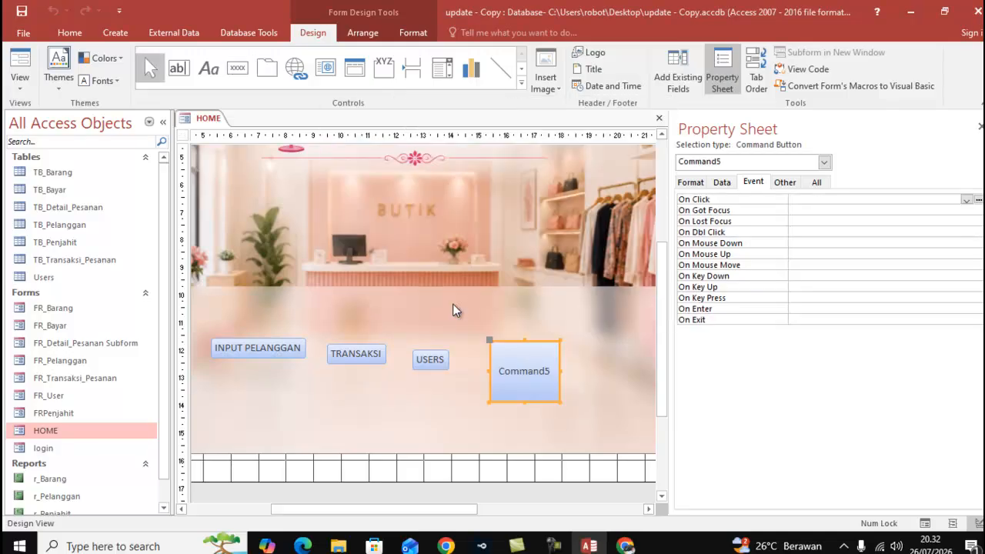
- Change the caption of the fifth command button to LAPORAN directly on the form
{"action": "left_click", "coordinate": [548, 372]}
{"action": "mouse_move", "coordinate": [549, 372]}
{"action": "left_mouse_down"}
{"action": "mouse_move", "coordinate": [500, 371]}
{"action": "mouse_move", "coordinate": [564, 383]}
{"action": "left_mouse_up"}
{"action": "left_click", "coordinate": [501, 362]}
{"action": "type", "text": "LAPO"}
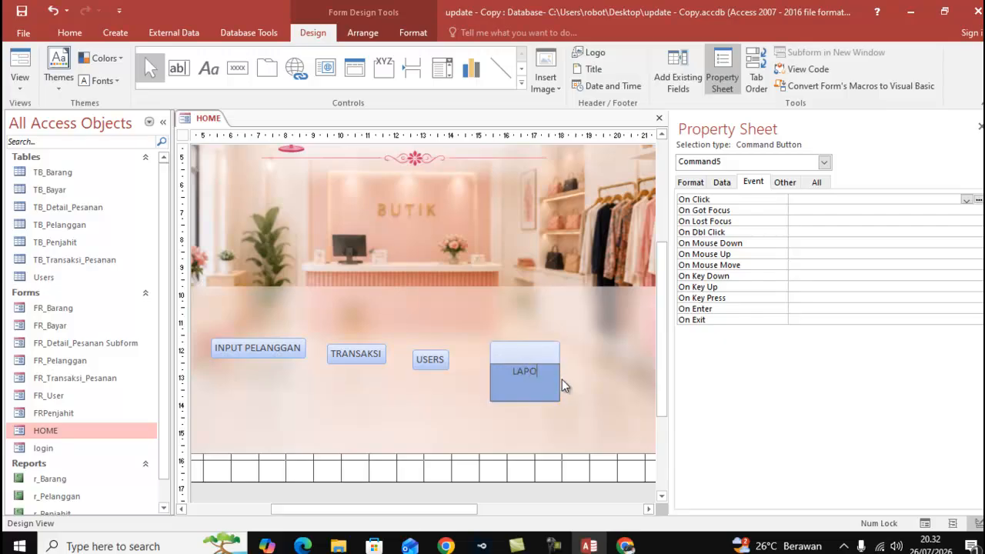
{"action": "type", "text": "RAN"}
{"action": "left_click", "coordinate": [591, 387]}
- Draw a sixth command button beside LAPORAN, about 2.4 cm wide and 2.7 cm tall, with the Close Form action from Form Operations
{"action": "left_click", "coordinate": [237, 68]}
{"action": "left_click_drag", "start_coordinate": [584, 350], "coordinate": [650, 423]}
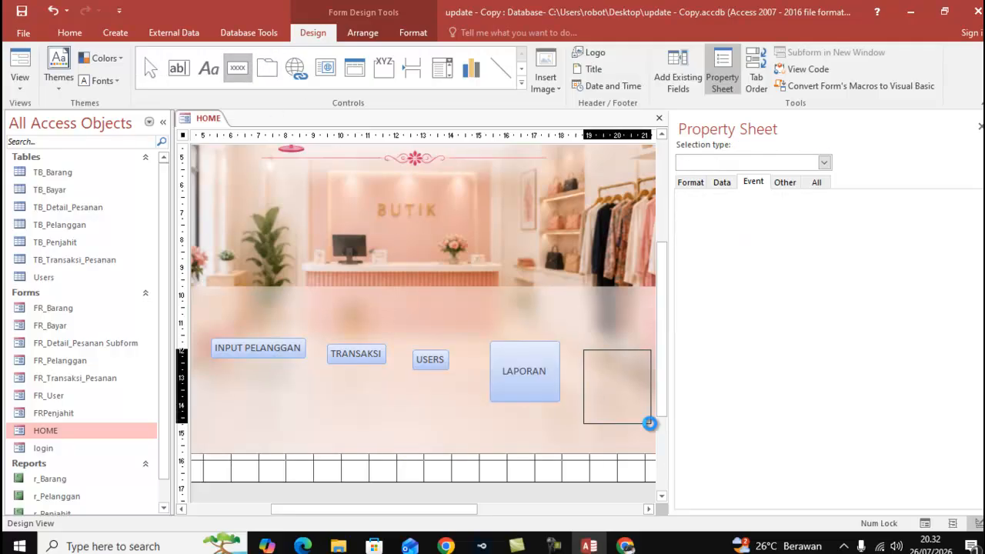
{"action": "left_click", "coordinate": [465, 224]}
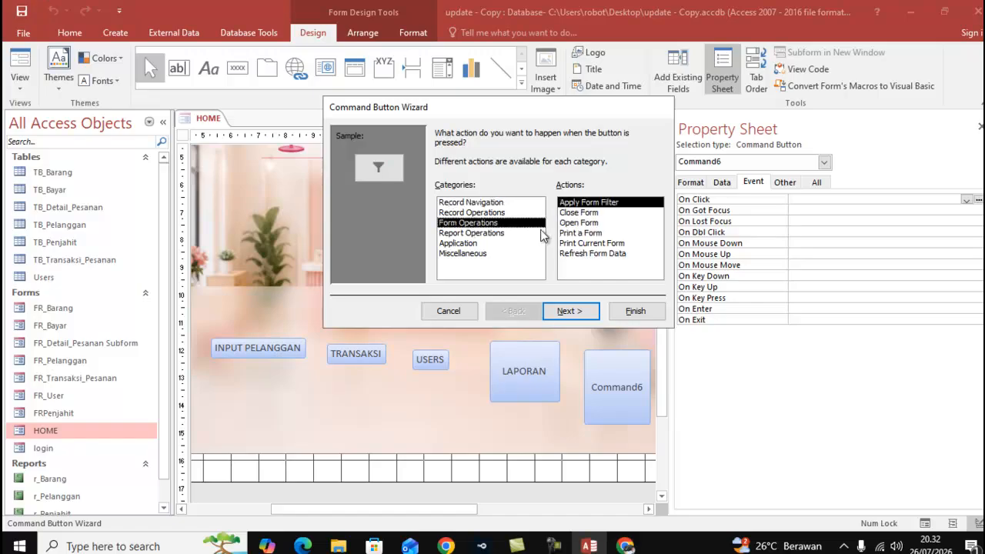
{"action": "left_click", "coordinate": [579, 214]}
{"action": "left_click", "coordinate": [568, 311]}
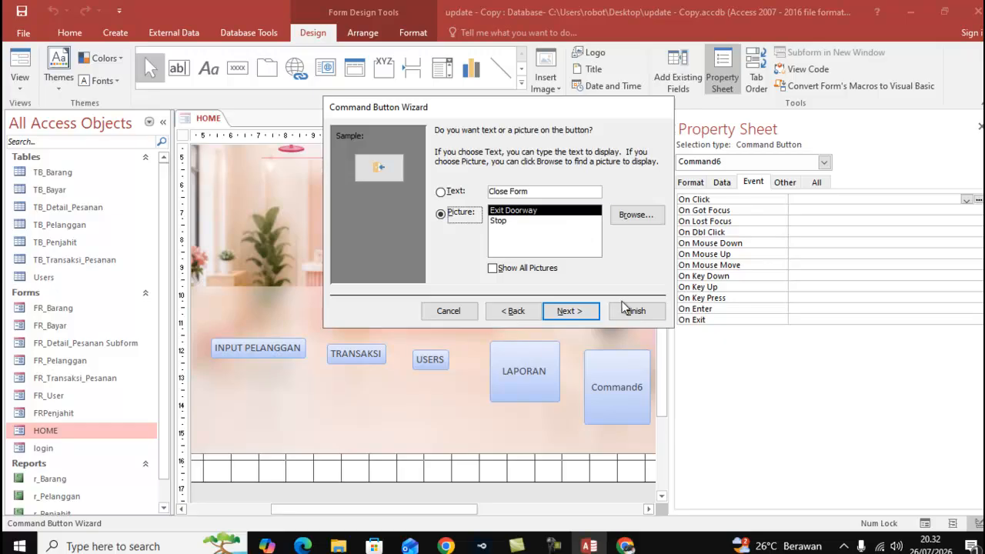
- Keep the Exit Doorway picture on the sixth button, finish its wizard with the default name and close the property sheet
{"action": "left_click", "coordinate": [570, 311]}
{"action": "left_click", "coordinate": [635, 311]}
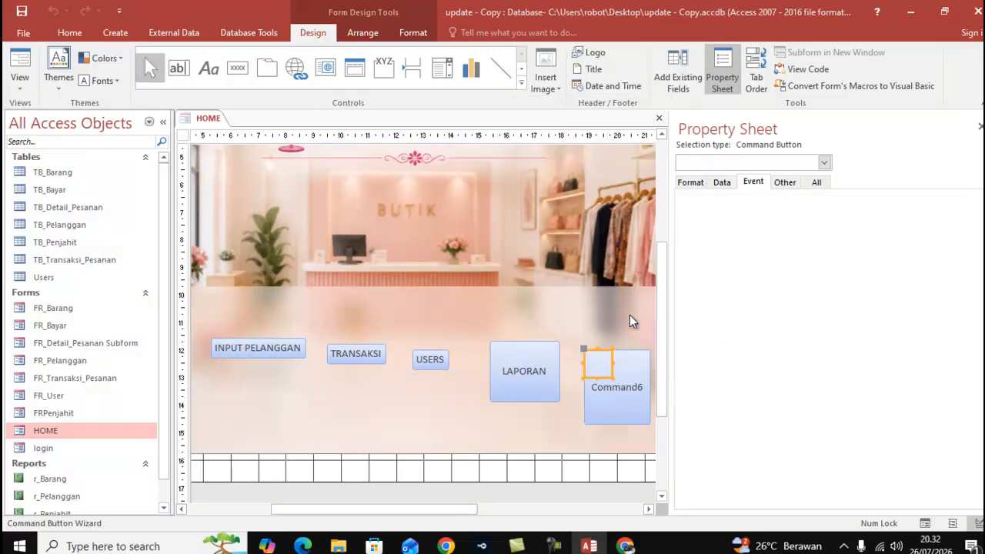
{"action": "left_click", "coordinate": [979, 126]}
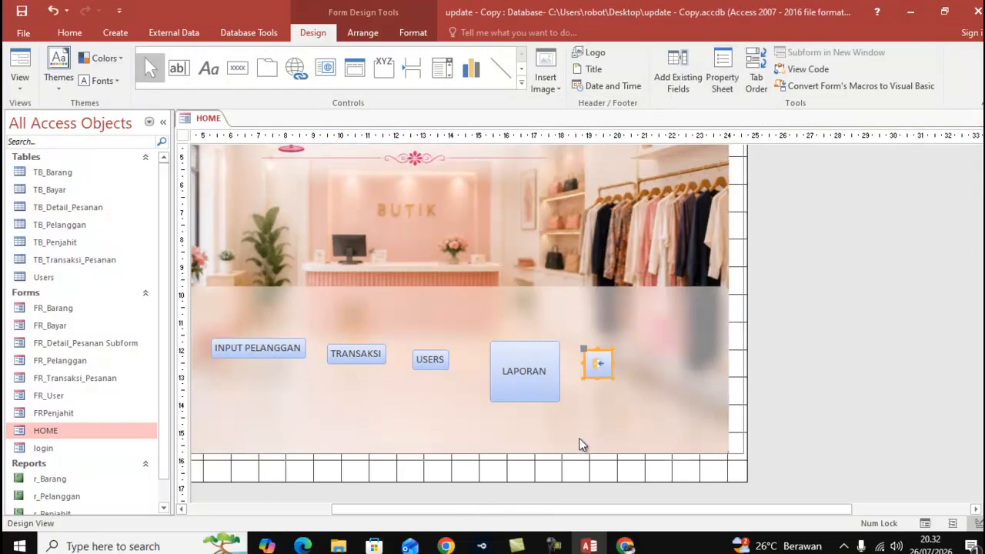
- Enlarge INPUT PELANGGAN and TRANSAKSI to about 3.6 cm tall and over 3 cm wide, with TRANSAKSI directly beside INPUT PELANGGAN
{"action": "left_click_drag", "start_coordinate": [451, 515], "coordinate": [242, 514]}
{"action": "left_click_drag", "start_coordinate": [363, 345], "coordinate": [409, 432]}
{"action": "left_click", "coordinate": [457, 346]}
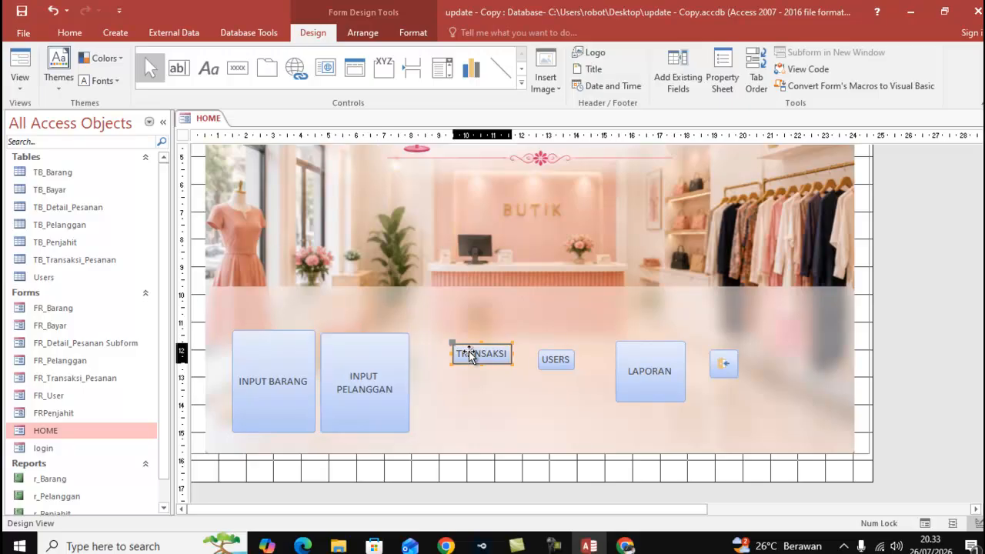
{"action": "left_click_drag", "start_coordinate": [457, 346], "coordinate": [417, 331]}
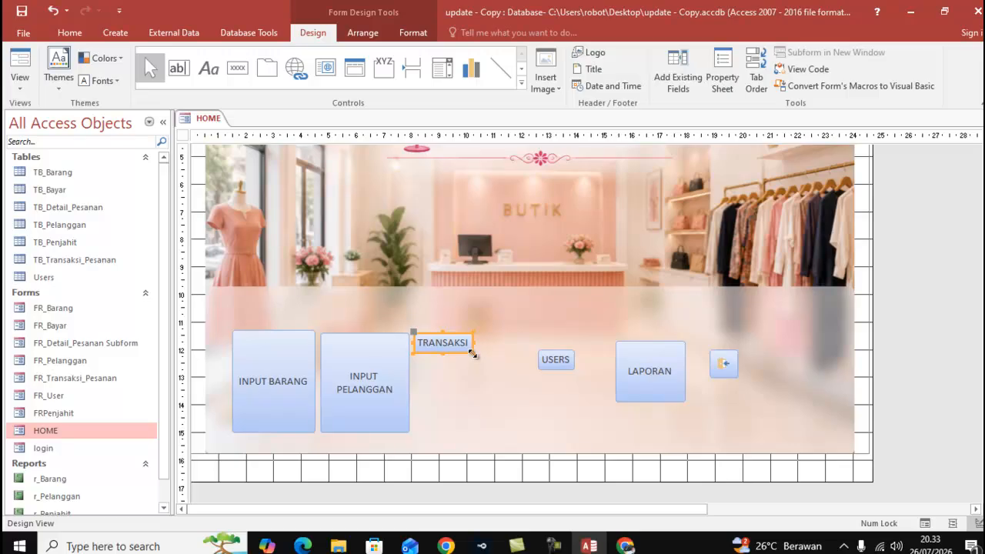
{"action": "left_click_drag", "start_coordinate": [473, 353], "coordinate": [508, 432]}
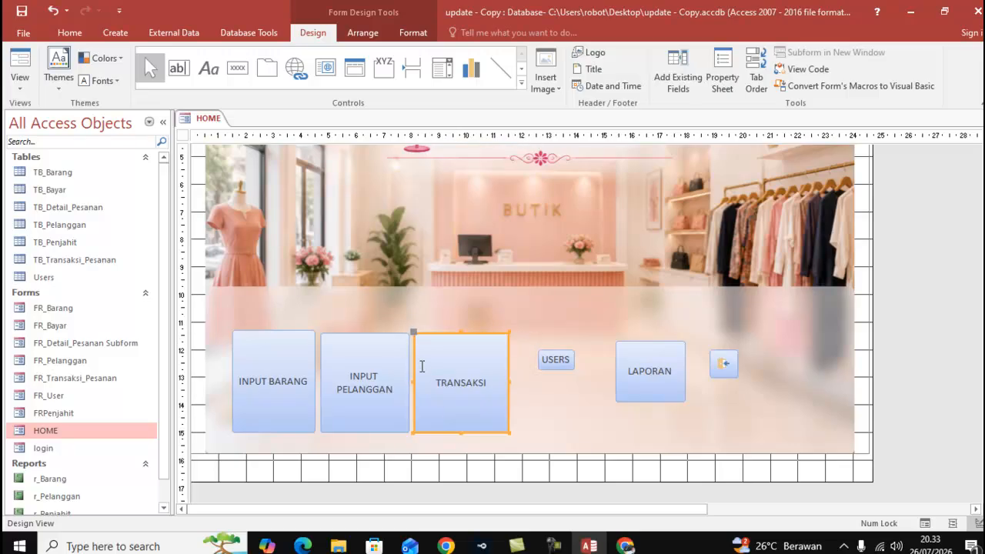
- Adjust the INPUT PELANGGAN and TRANSAKSI buttons so their top and bottom edges line up with INPUT BARANG
{"action": "left_click", "coordinate": [388, 335]}
{"action": "left_click_drag", "start_coordinate": [407, 334], "coordinate": [410, 328]}
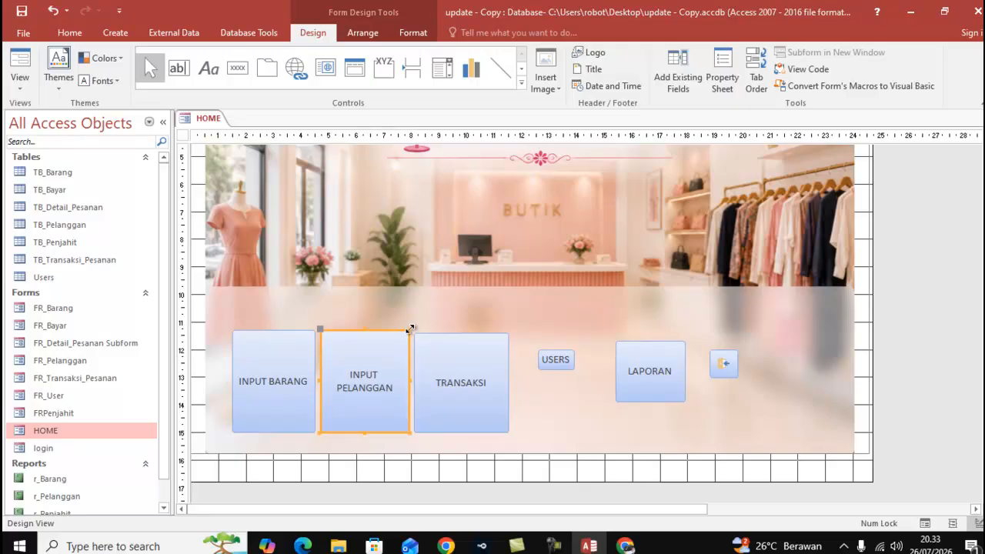
{"action": "left_click", "coordinate": [460, 352]}
{"action": "left_click_drag", "start_coordinate": [506, 431], "coordinate": [504, 435]}
{"action": "left_click", "coordinate": [531, 380]}
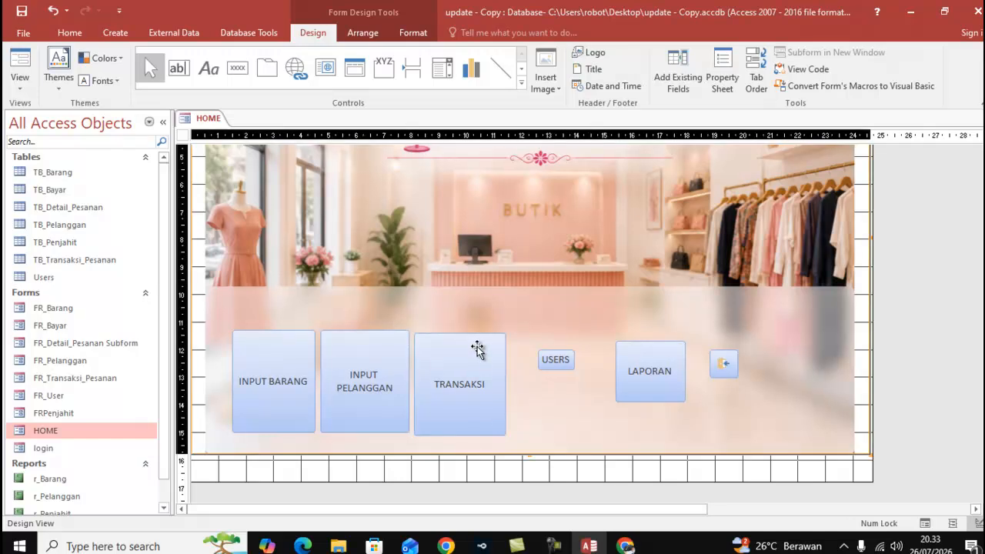
{"action": "left_click", "coordinate": [702, 479]}
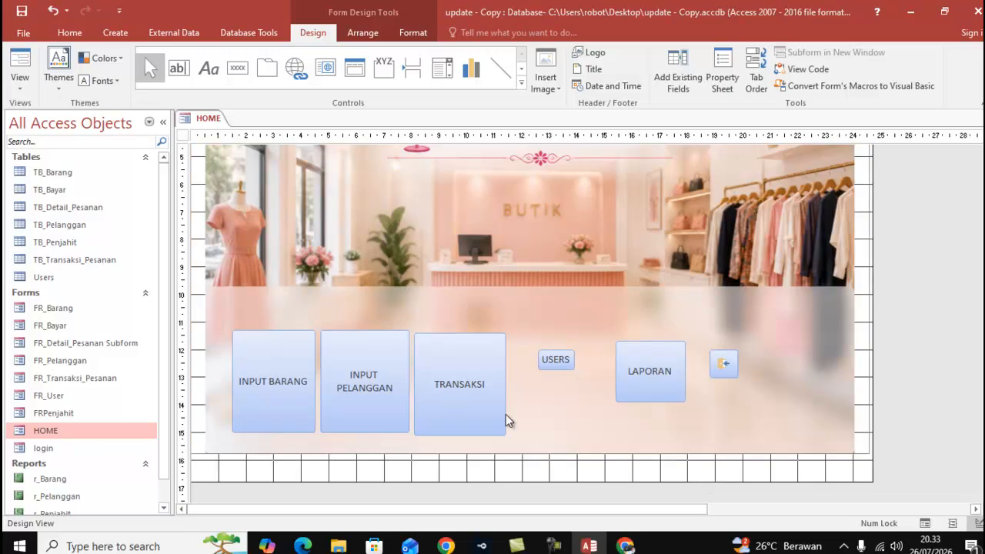
{"action": "left_click", "coordinate": [448, 383]}
{"action": "left_click", "coordinate": [447, 382]}
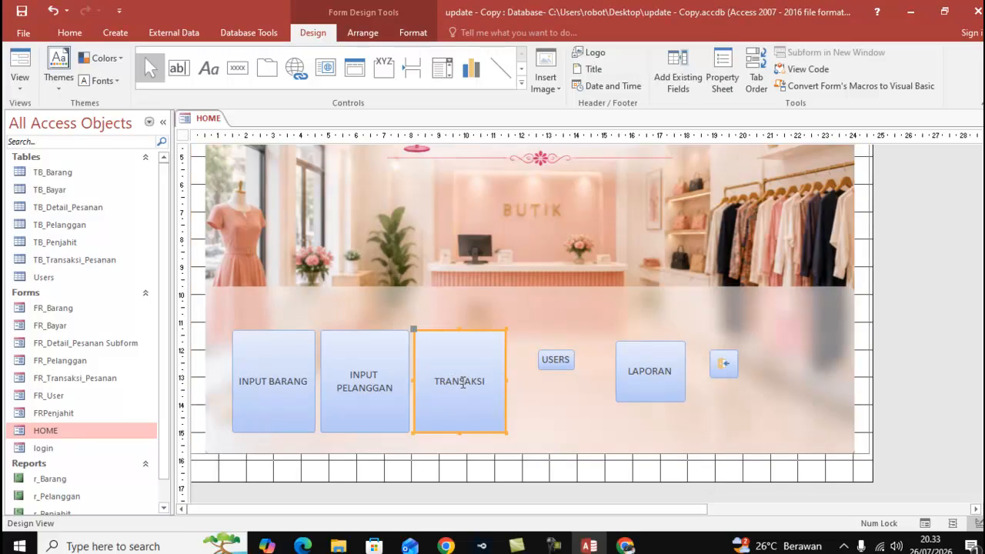
- Enlarge the USERS button to about 3.2 cm wide and 3.6 cm tall and place it directly beside TRANSAKSI
{"action": "left_click", "coordinate": [550, 361]}
{"action": "left_click_drag", "start_coordinate": [573, 370], "coordinate": [627, 450]}
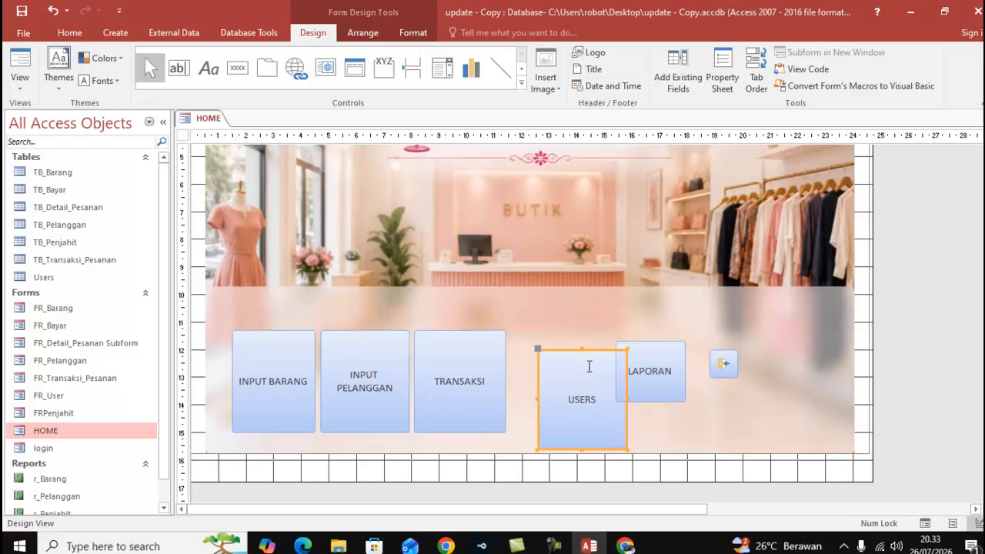
{"action": "left_click_drag", "start_coordinate": [589, 350], "coordinate": [564, 328]}
- Enlarge the LAPORAN button to about 3.9 cm wide and 3.7 cm tall and place it directly beside USERS
{"action": "left_click", "coordinate": [652, 390]}
{"action": "left_click_drag", "start_coordinate": [685, 401], "coordinate": [724, 442]}
{"action": "left_click", "coordinate": [928, 389]}
{"action": "left_click_drag", "start_coordinate": [644, 395], "coordinate": [635, 385]}
- Enlarge the exit-doorway button to about 3.2 cm wide and 4.2 cm tall
{"action": "left_click", "coordinate": [727, 368]}
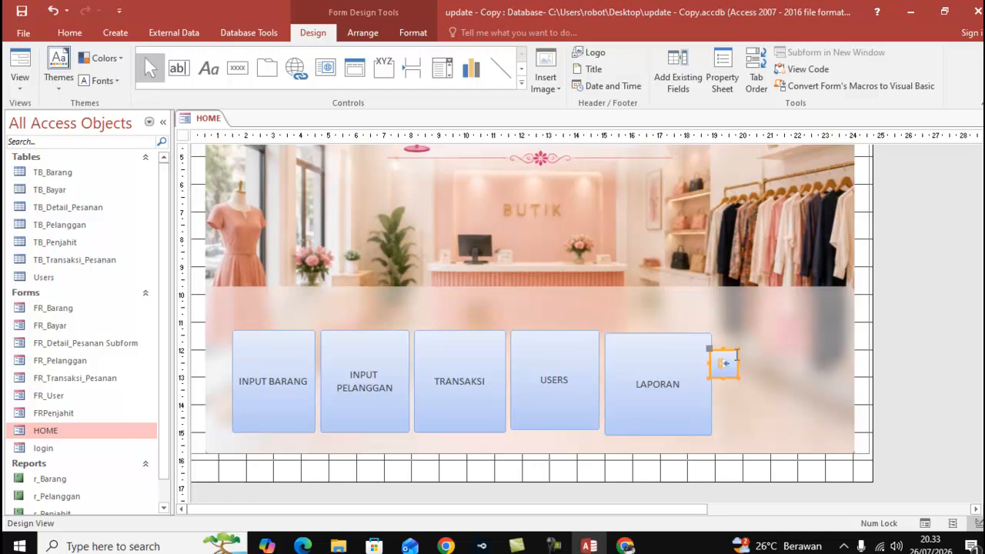
{"action": "left_click_drag", "start_coordinate": [738, 350], "coordinate": [811, 317]}
{"action": "left_click_drag", "start_coordinate": [761, 378], "coordinate": [763, 447]}
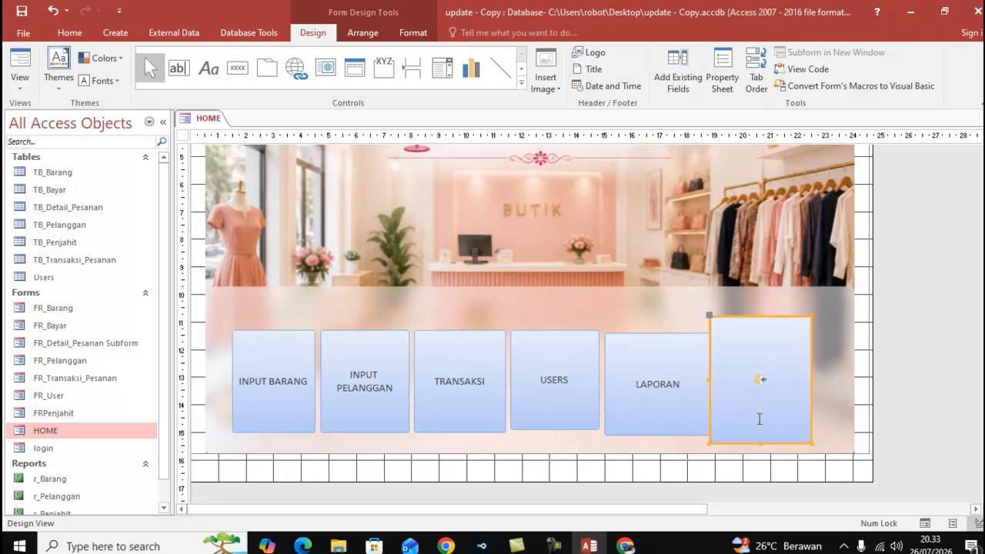
{"action": "left_click", "coordinate": [713, 314]}
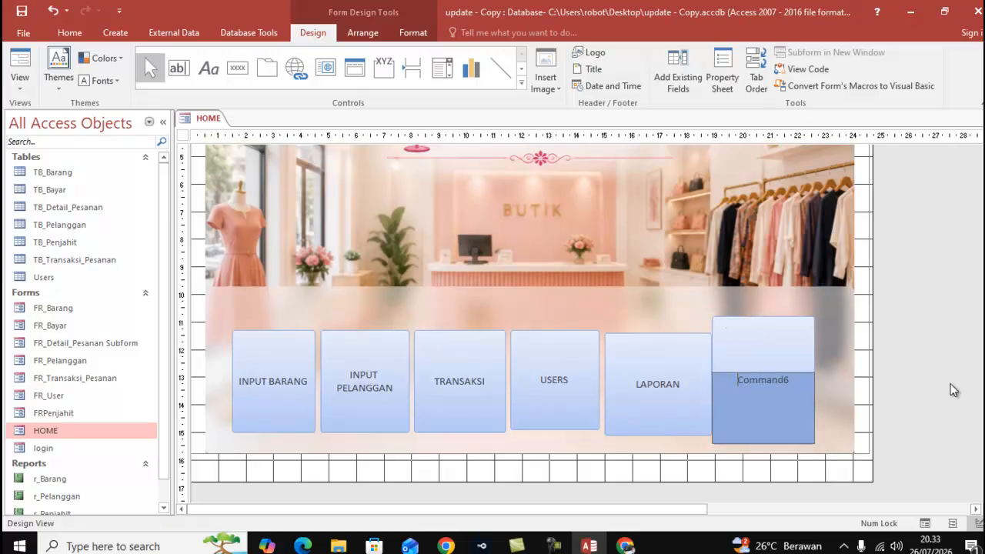
{"action": "left_click", "coordinate": [783, 372]}
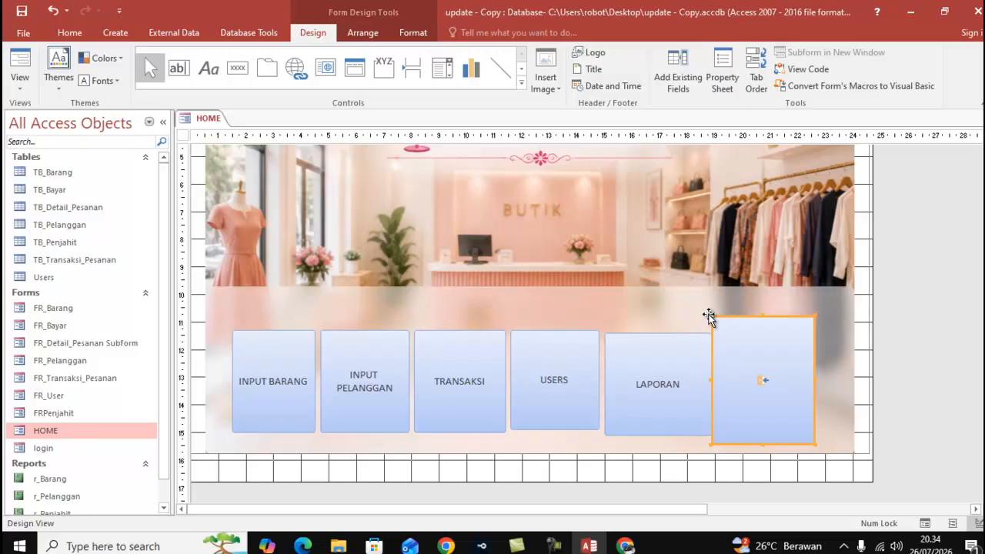
{"action": "left_click", "coordinate": [902, 412]}
{"action": "left_click", "coordinate": [762, 359]}
{"action": "left_click_drag", "start_coordinate": [813, 444], "coordinate": [800, 433]}
- Move the exit-doorway button to the right edge of the background picture and lower its top edge, leaving it about 3.8 cm tall
{"action": "left_click", "coordinate": [931, 352]}
{"action": "left_click_drag", "start_coordinate": [757, 351], "coordinate": [806, 351]}
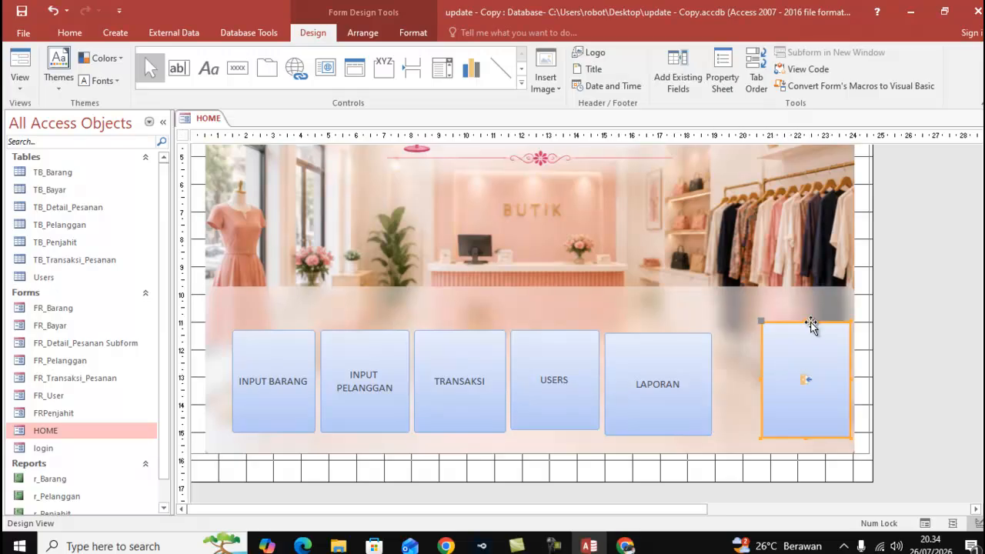
{"action": "left_click", "coordinate": [914, 319]}
{"action": "left_click", "coordinate": [788, 341]}
{"action": "left_click_drag", "start_coordinate": [805, 323], "coordinate": [804, 333]}
- Narrow the LAPORAN button to about 3.5 cm and align its top and bottom edges with the TRANSAKSI button
{"action": "left_click", "coordinate": [683, 358]}
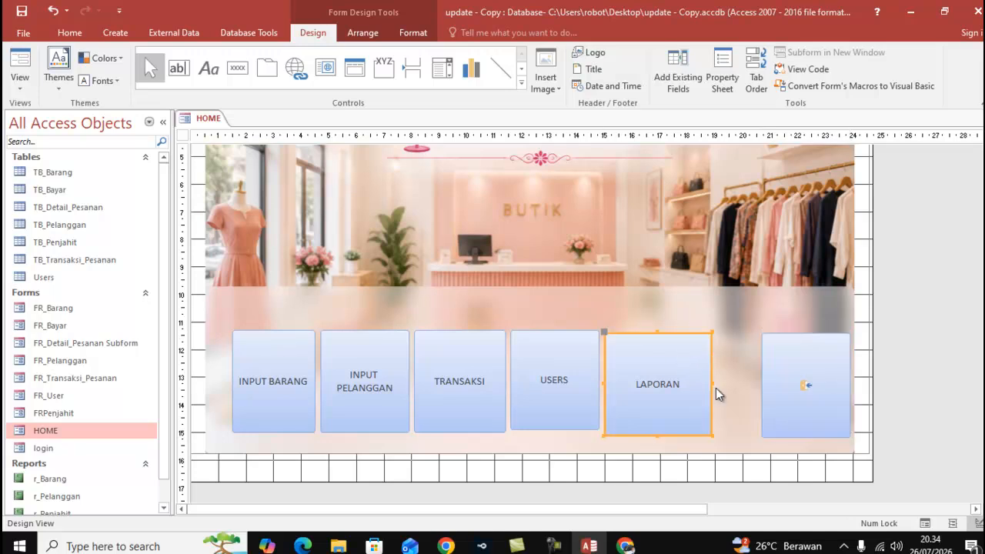
{"action": "mouse_move", "coordinate": [712, 435]}
{"action": "left_mouse_down"}
{"action": "mouse_move", "coordinate": [694, 429]}
{"action": "mouse_move", "coordinate": [708, 425]}
{"action": "mouse_move", "coordinate": [701, 436]}
{"action": "left_mouse_up"}
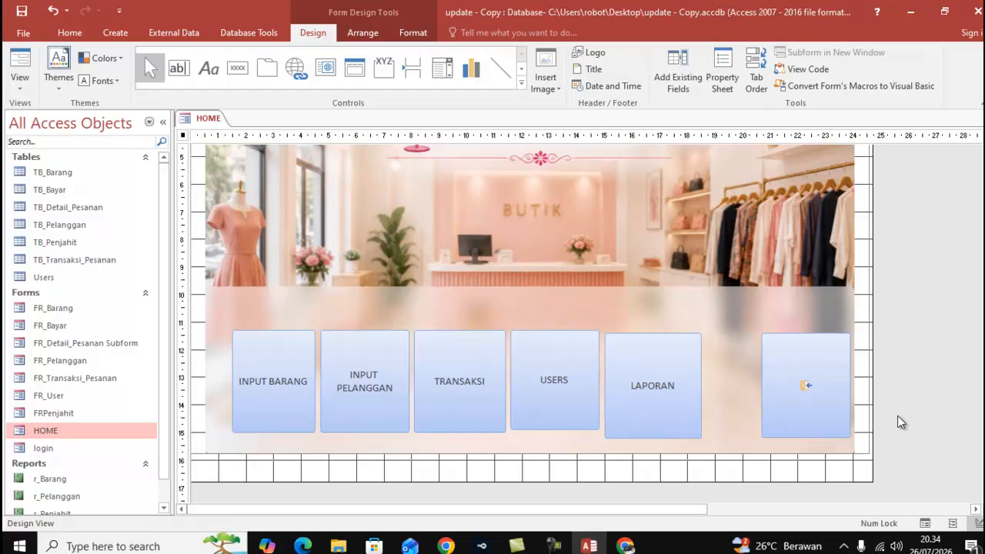
{"action": "left_click", "coordinate": [633, 408]}
{"action": "left_click", "coordinate": [634, 404]}
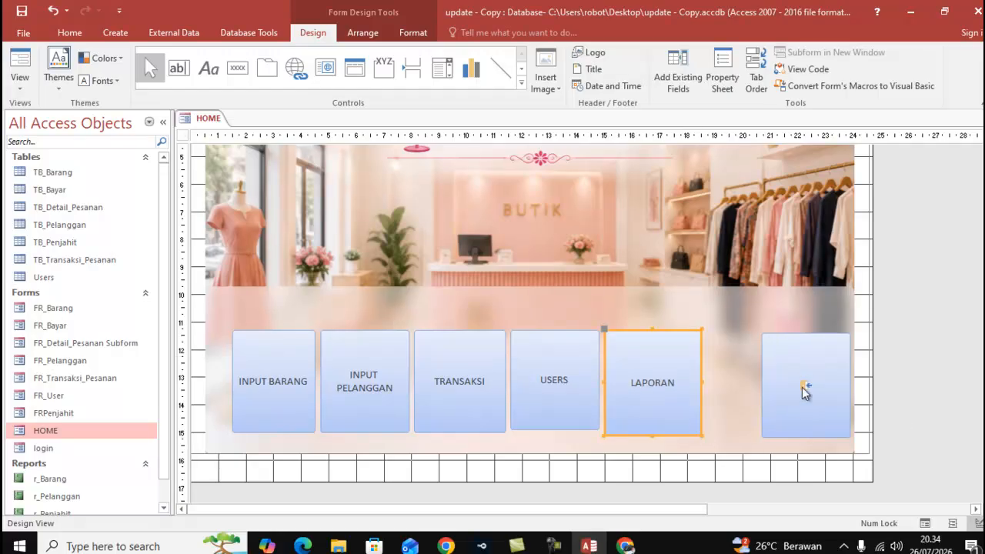
{"action": "left_click", "coordinate": [882, 389]}
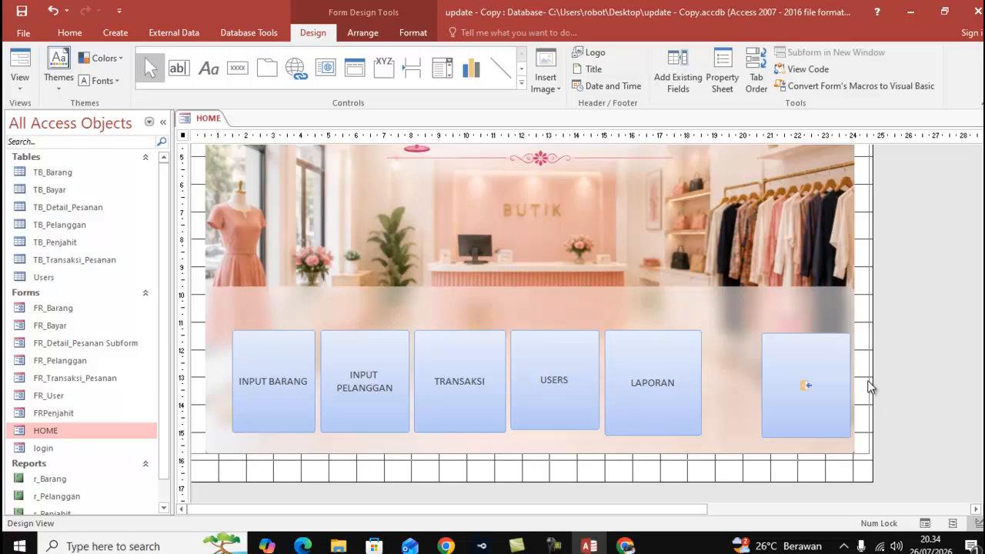
{"action": "left_click", "coordinate": [642, 433]}
{"action": "left_click_drag", "start_coordinate": [652, 433], "coordinate": [652, 432]}
{"action": "left_click", "coordinate": [924, 380]}
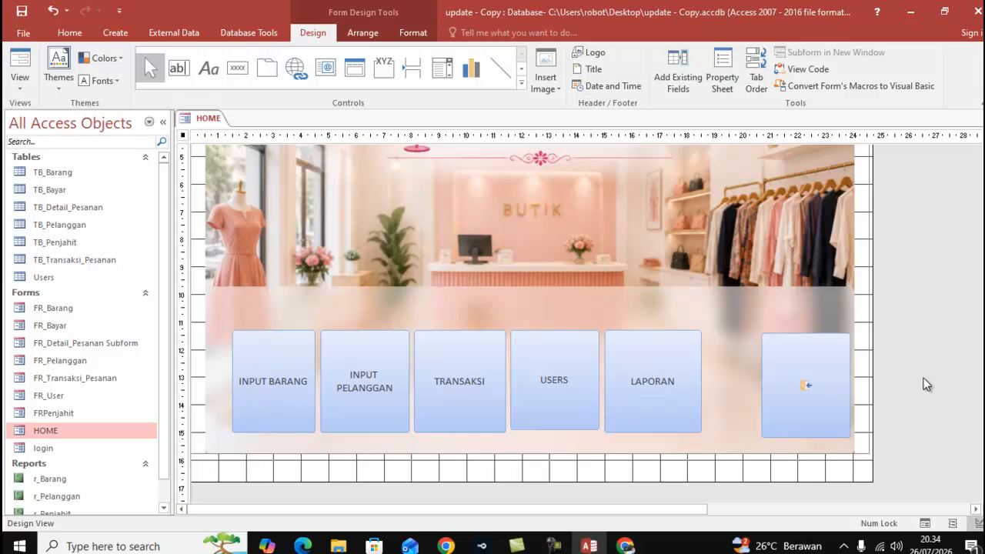
- Save the HOME form and switch it to Form View
{"action": "right_click", "coordinate": [204, 116]}
{"action": "left_click", "coordinate": [226, 125]}
{"action": "right_click", "coordinate": [213, 121]}
{"action": "left_click", "coordinate": [257, 179]}
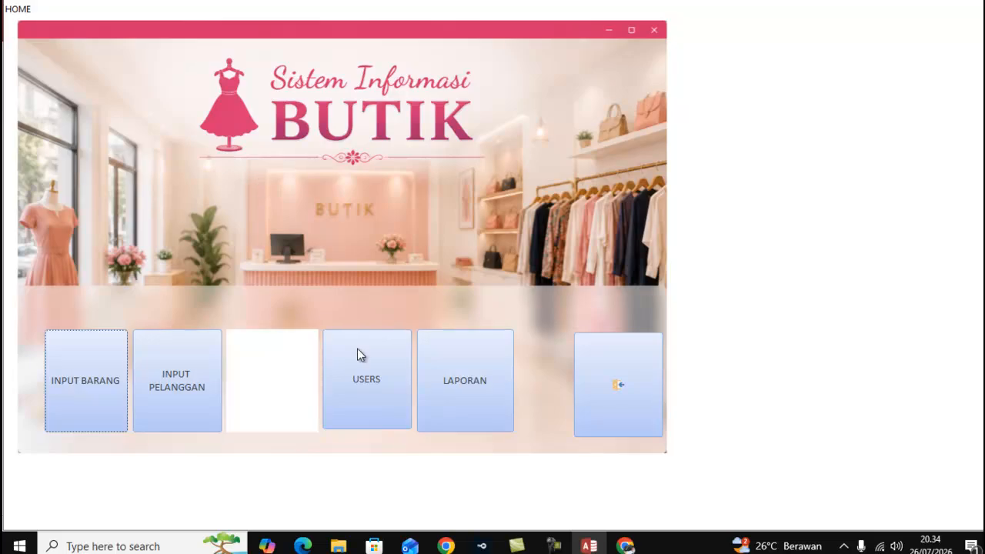
- Test closing the form with its exit-doorway button and reopen HOME
{"action": "left_click", "coordinate": [645, 390]}
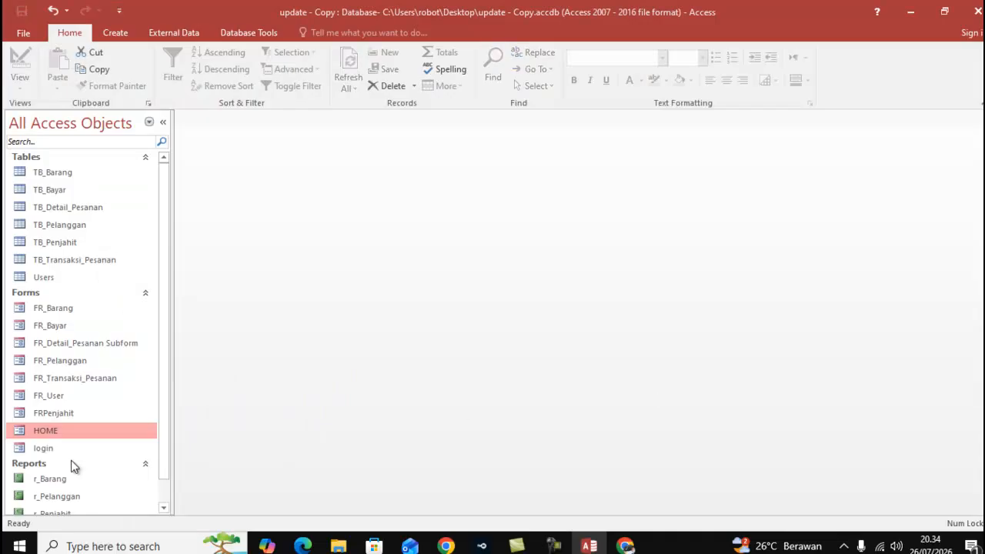
{"action": "double_click", "coordinate": [92, 429]}
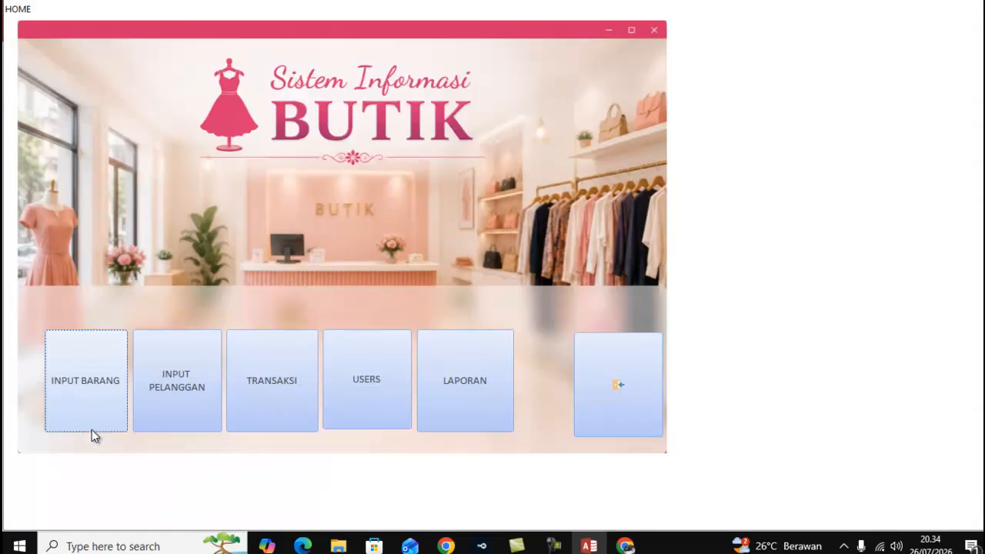
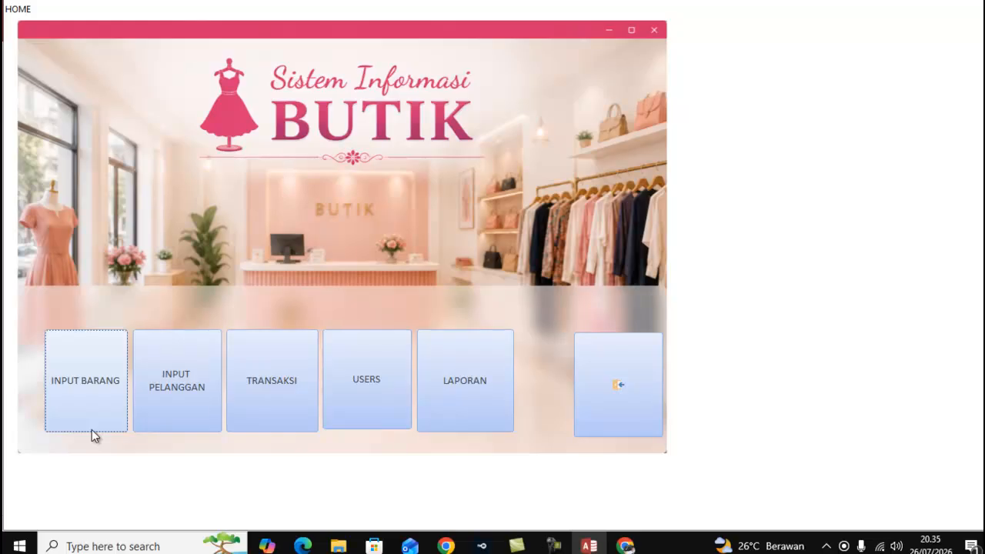
- Return HOME to Design View and show the properties of the INPUT BARANG button
{"action": "left_click", "coordinate": [92, 428]}
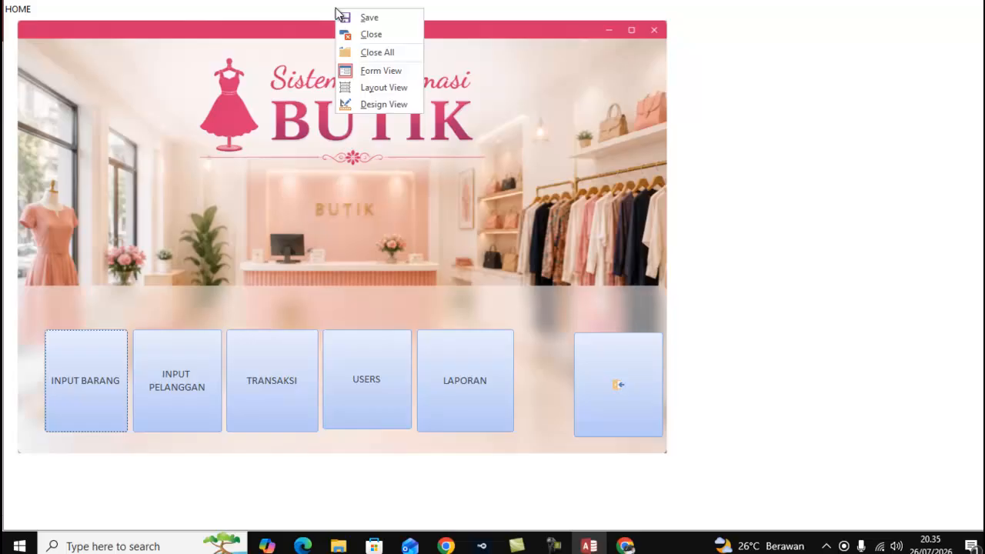
{"action": "left_click", "coordinate": [403, 102]}
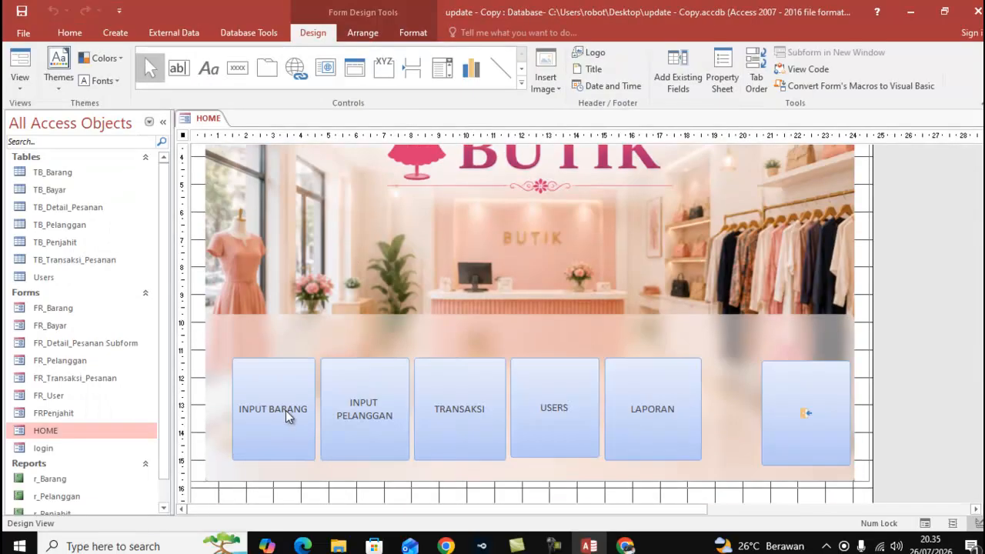
{"action": "left_click", "coordinate": [287, 411]}
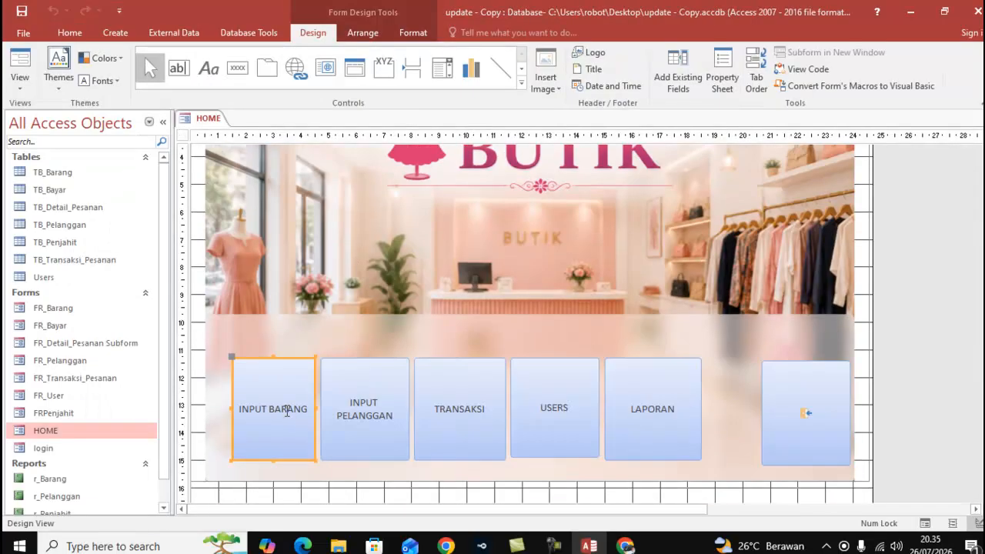
{"action": "right_click", "coordinate": [286, 411]}
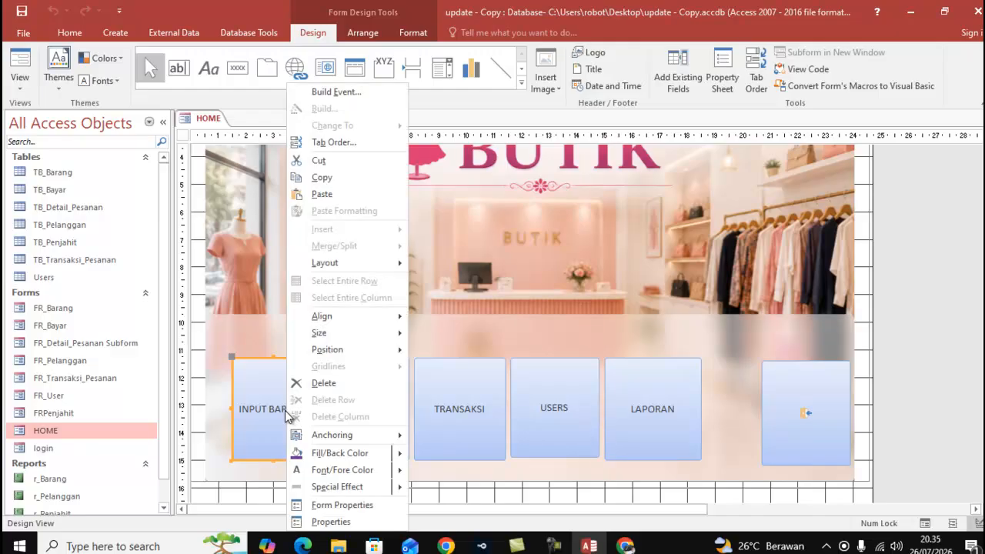
{"action": "left_click", "coordinate": [353, 521]}
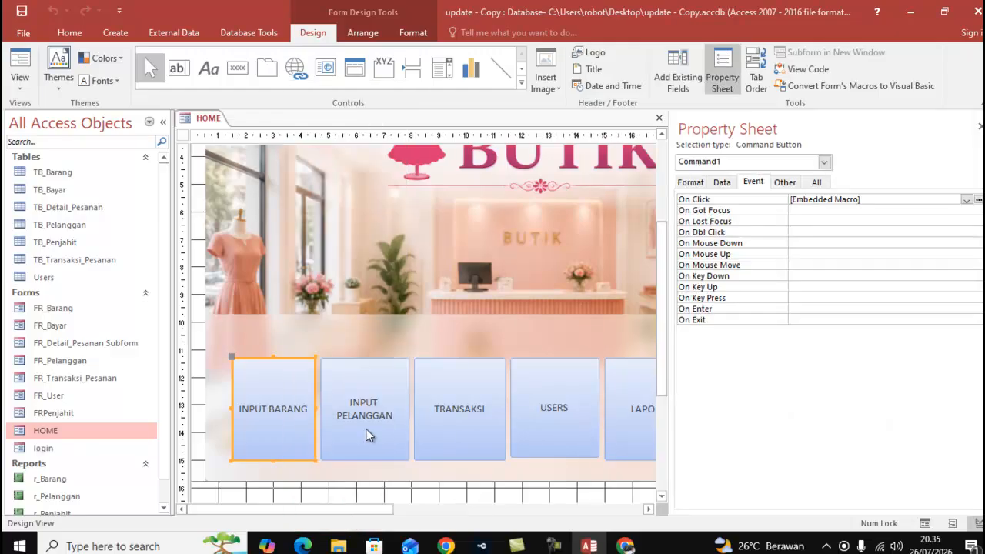
- Examine the embedded macro behind the INPUT BARANG button's On Click event and close it
{"action": "left_click", "coordinate": [978, 200]}
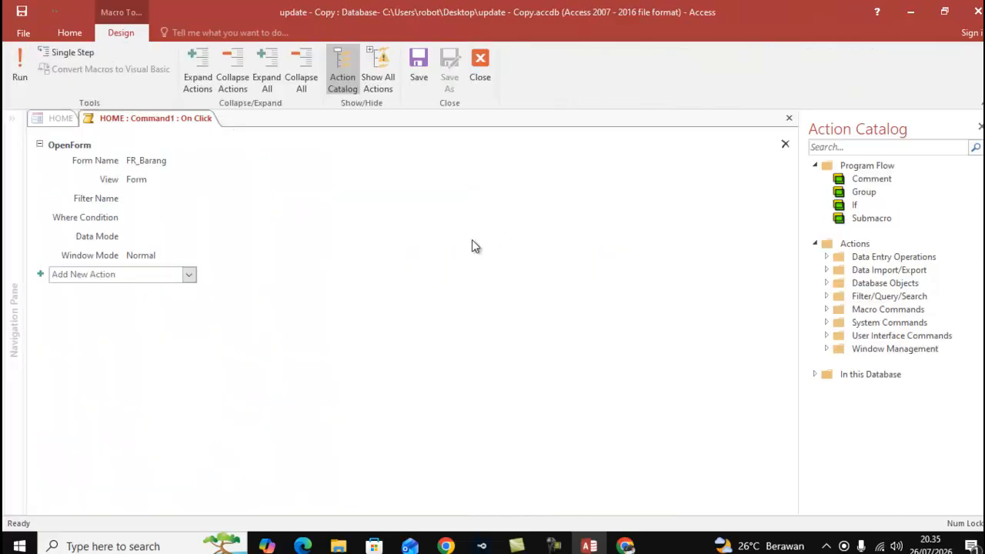
{"action": "right_click", "coordinate": [199, 118]}
{"action": "left_click", "coordinate": [221, 136]}
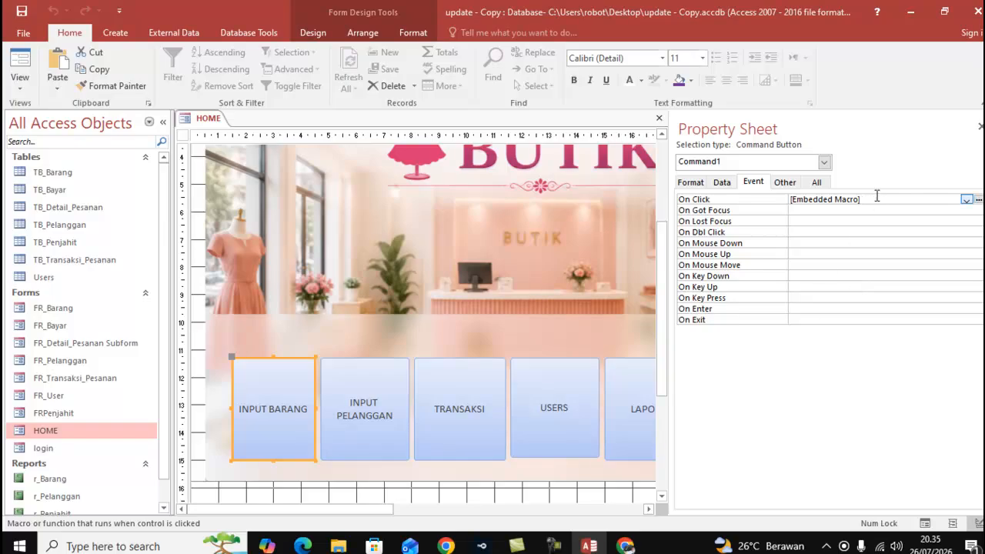
- Remove the embedded macro from INPUT BARANG's On Click event and create a VBA event procedure with the Code Builder instead
{"action": "left_click_drag", "start_coordinate": [850, 198], "coordinate": [743, 200]}
{"action": "key", "text": "Delete"}
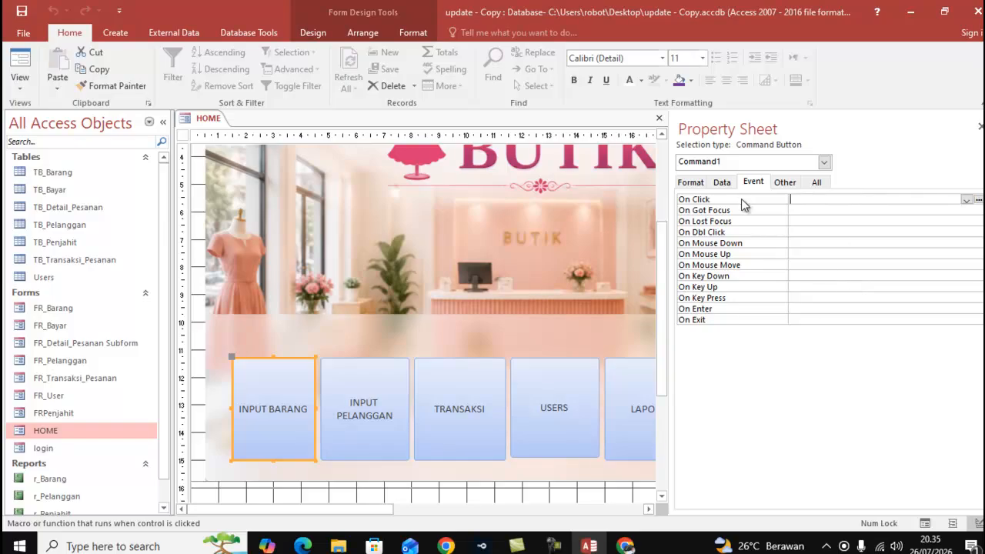
{"action": "left_click", "coordinate": [978, 200]}
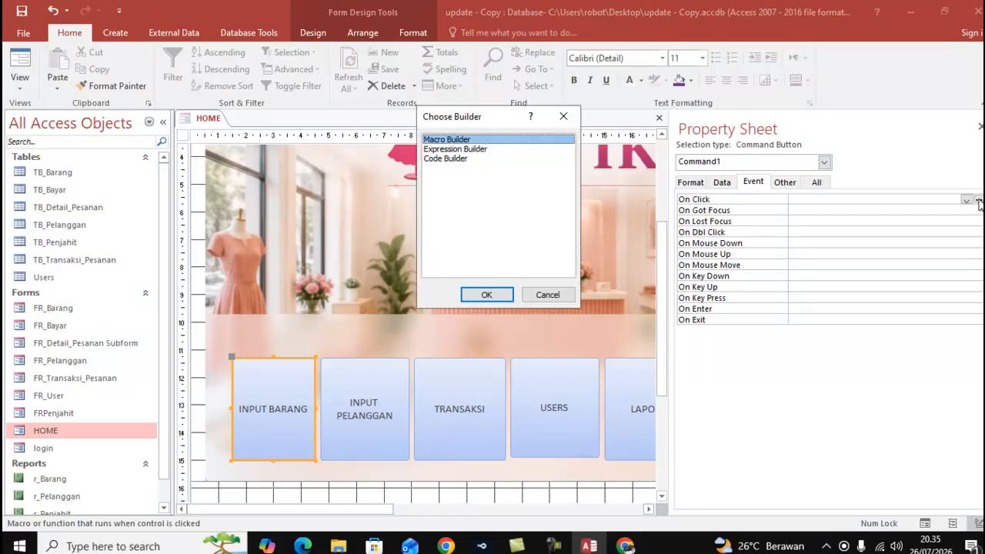
{"action": "left_click", "coordinate": [461, 158]}
{"action": "left_click", "coordinate": [485, 295]}
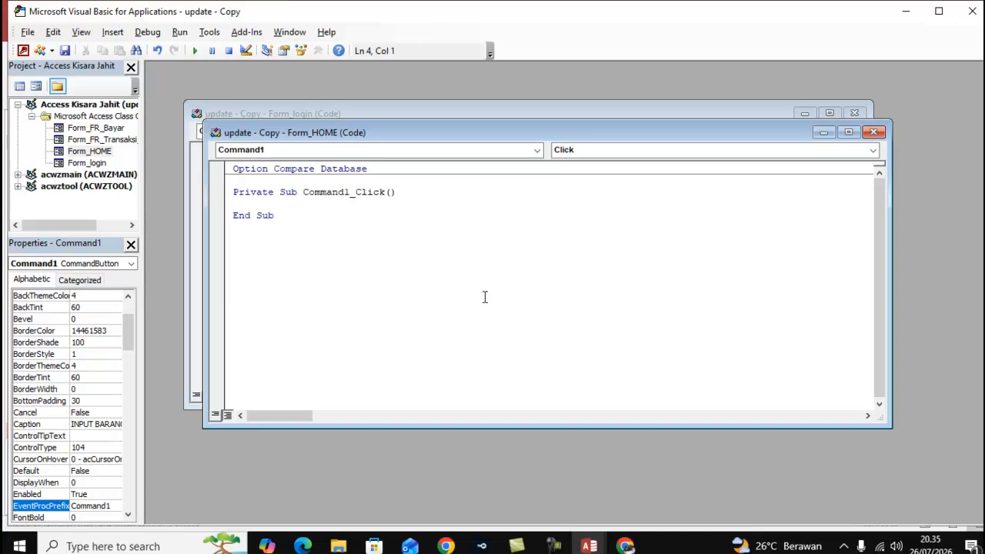
- Write an If condition testing Forms!login!FR_Barang = 0 in Command1_Click, with the message box "Anda tidak memiliki akses"
{"action": "type", "text": "If Forms!login!"}
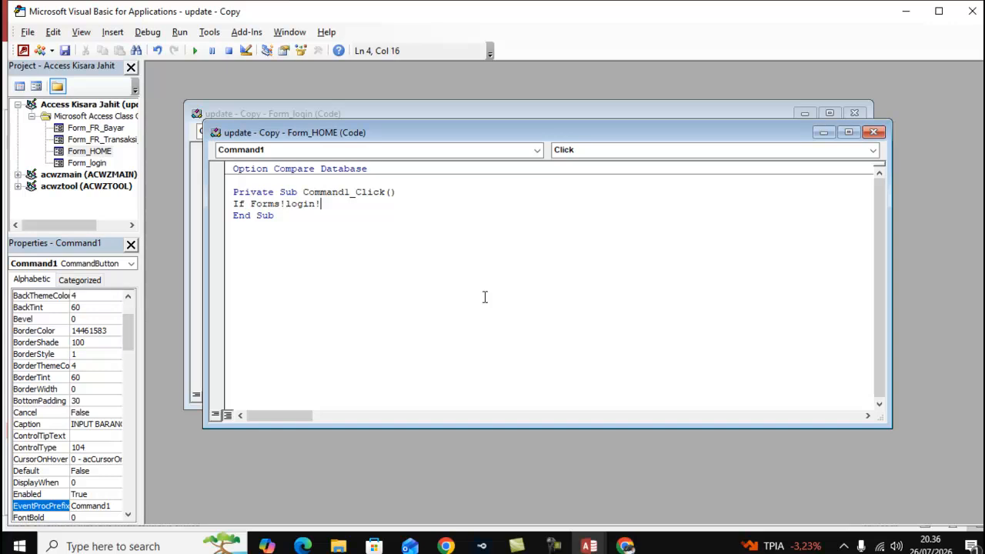
{"action": "type", "text": "FR_Barang"}
{"action": "type", "text": "= 0 Then"}
{"action": "key", "text": "Return"}
{"action": "type", "text": "MsgB"}
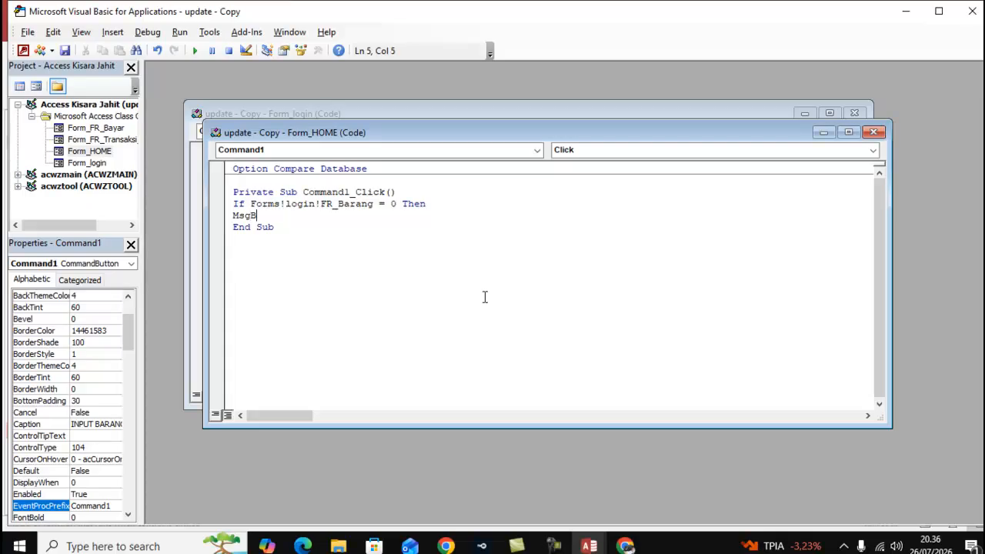
{"action": "type", "text": "ox \""}
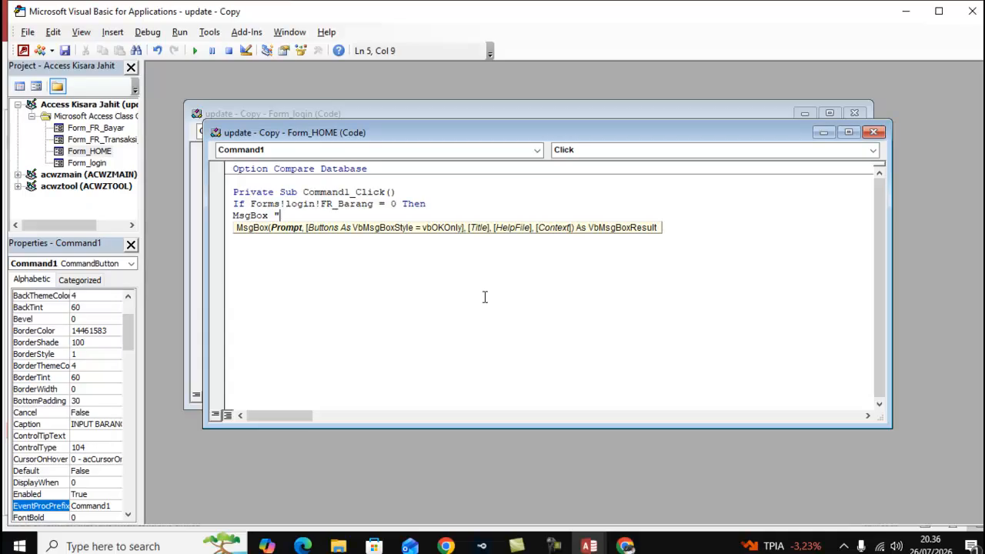
{"action": "type", "text": "Anda tidak memilik"}
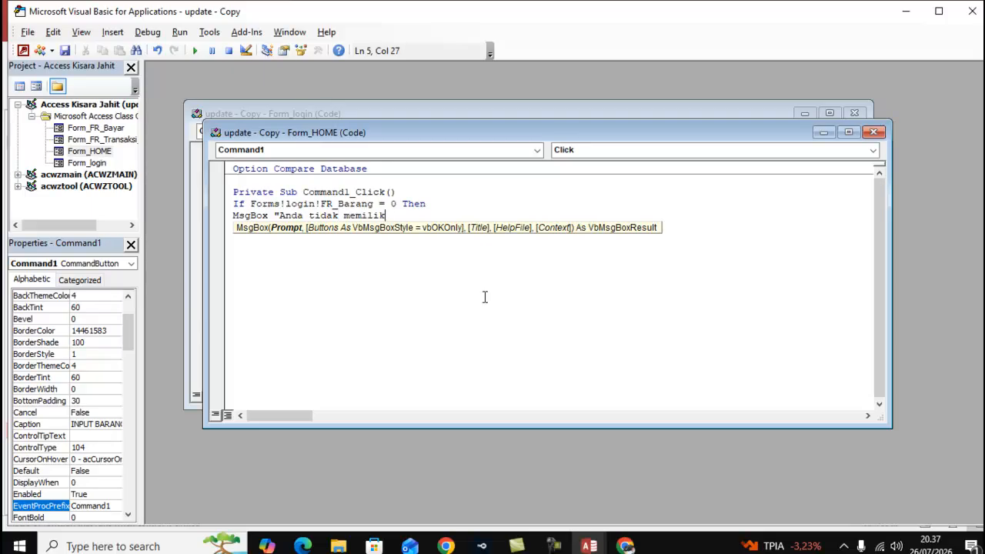
{"action": "type", "text": "i akses"}
{"action": "type", "text": "\""}
{"action": "key", "text": "Return"}
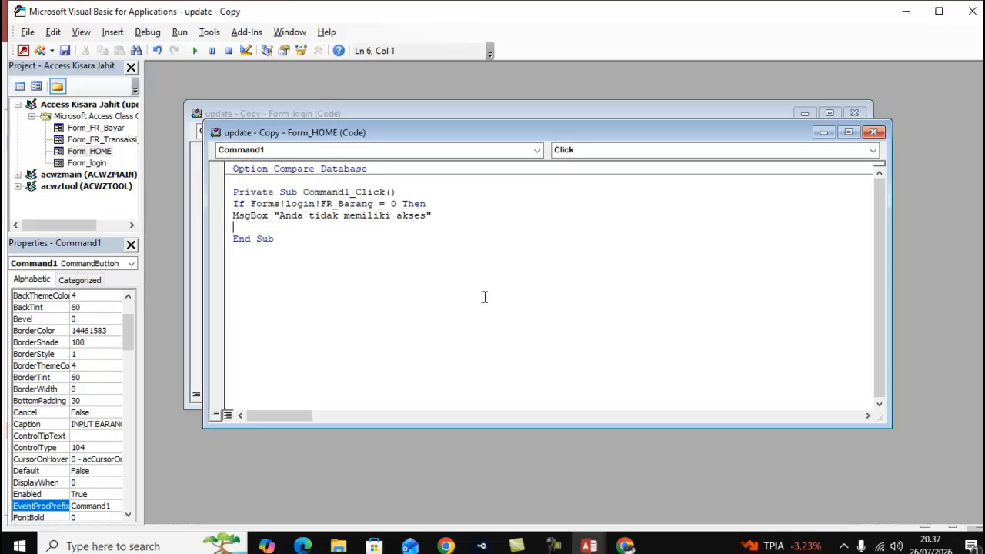
- Add an Else branch running DoCmd.OpenForm "FR_Barang", end the If block, save the code and close the VBA editor
{"action": "type", "text": "Else"}
{"action": "key", "text": "Return"}
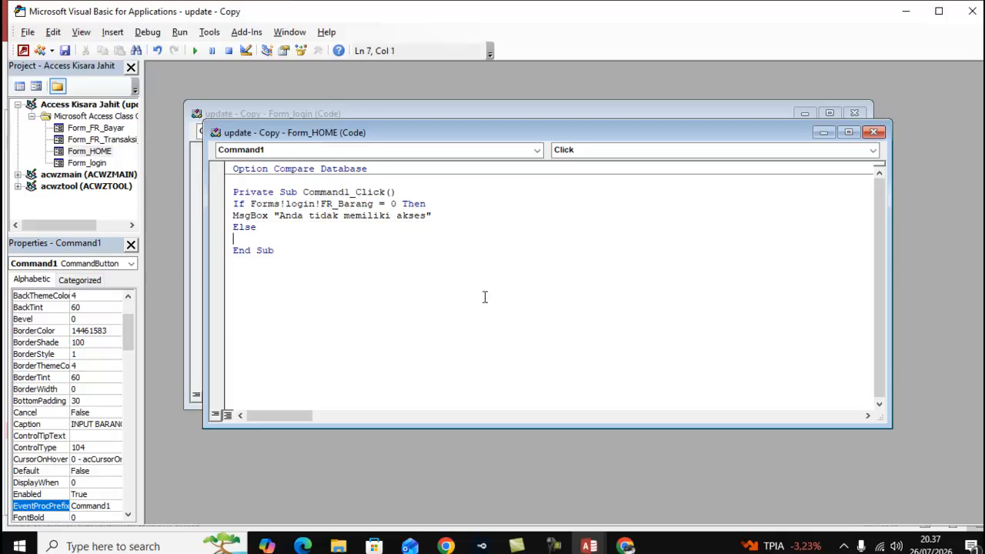
{"action": "type", "text": "DoCmd.open"}
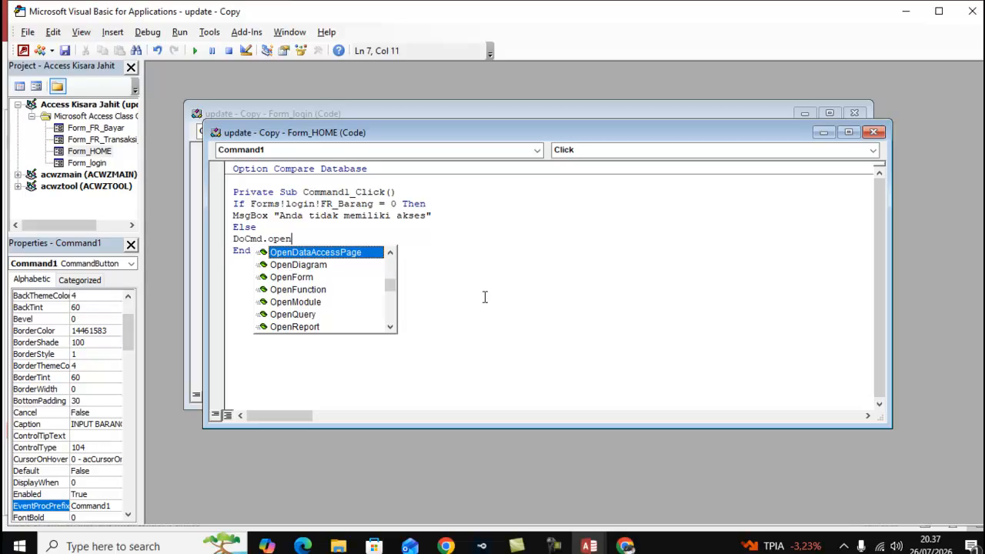
{"action": "type", "text": "form"}
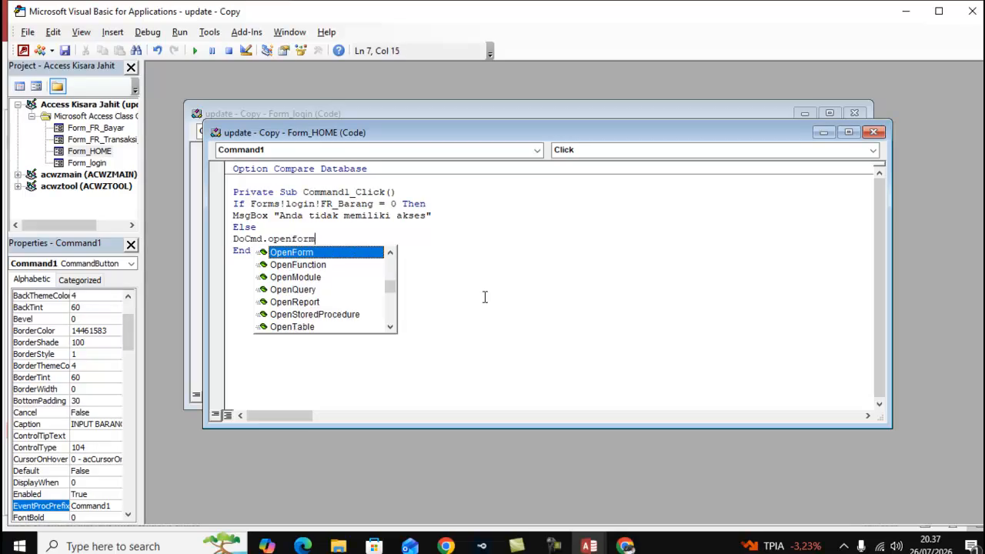
{"action": "type", "text": " \""}
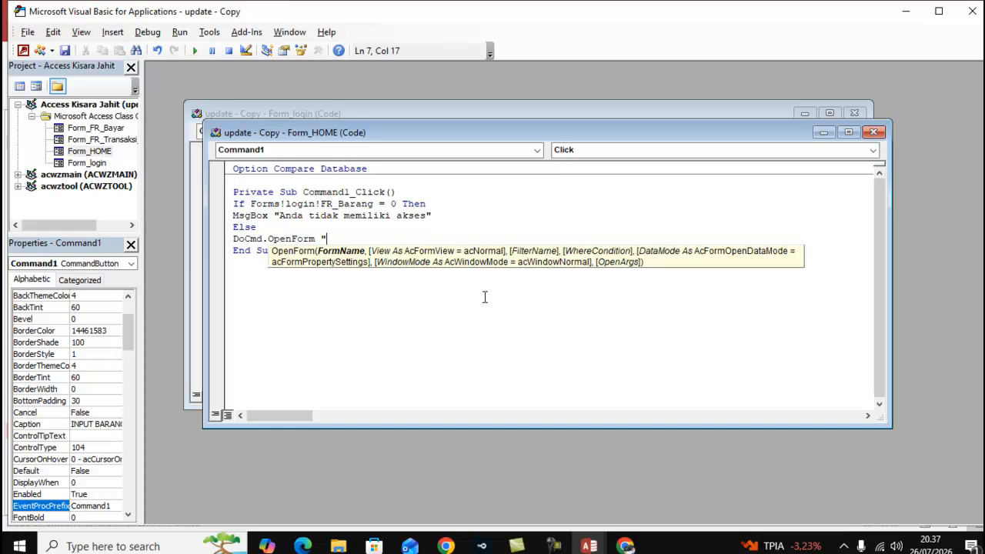
{"action": "type", "text": "FR_Barang\""}
{"action": "key", "text": "Return"}
{"action": "type", "text": "E"}
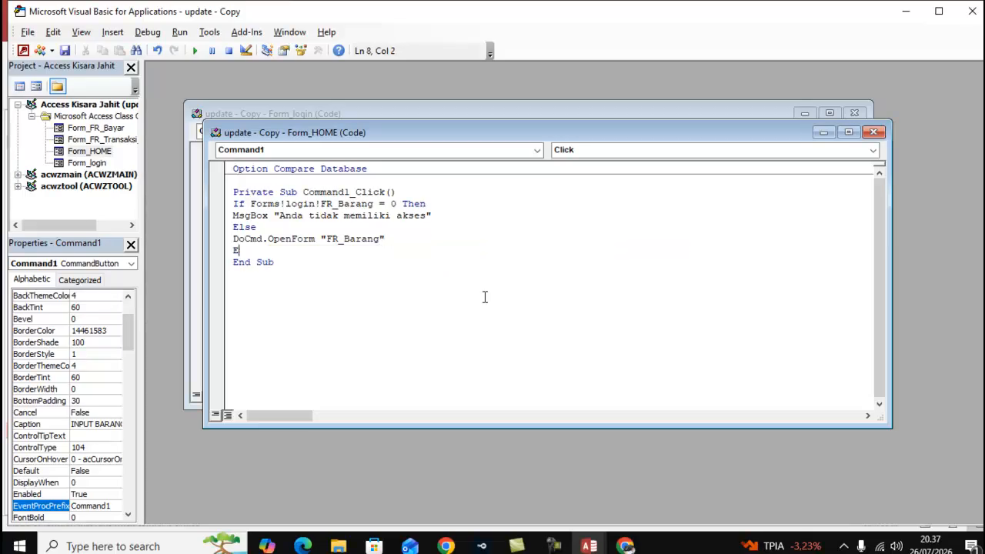
{"action": "type", "text": "nd if"}
{"action": "left_click", "coordinate": [67, 50]}
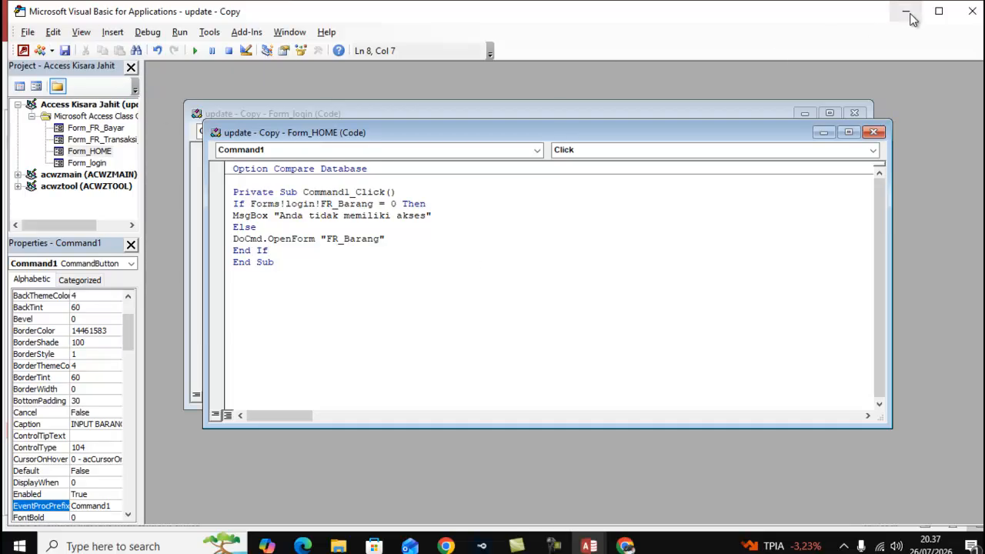
{"action": "left_click", "coordinate": [969, 12]}
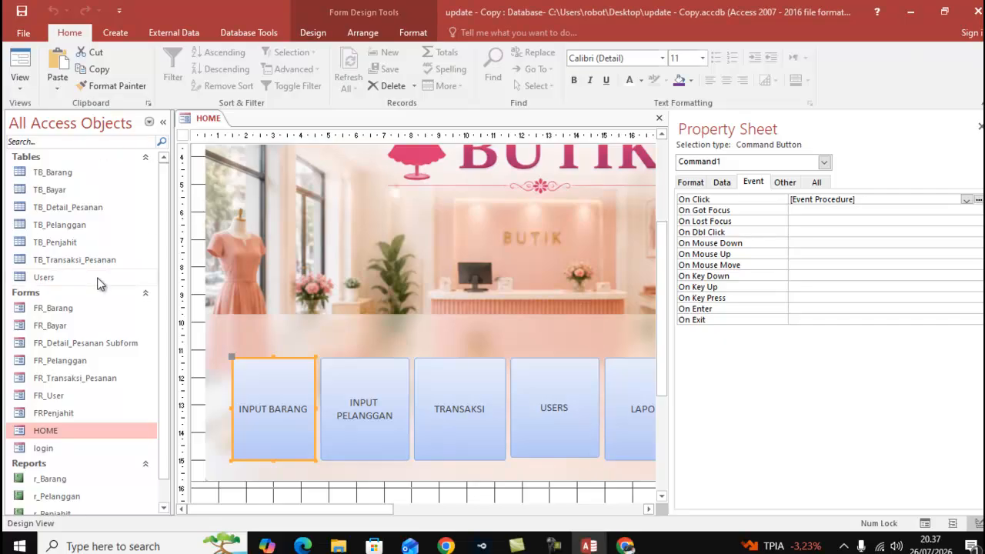
- In the Users table, remove FR_Barang access from the user with ID 1 and grant it to the user with ID 2
{"action": "left_click", "coordinate": [87, 281]}
{"action": "double_click", "coordinate": [87, 283]}
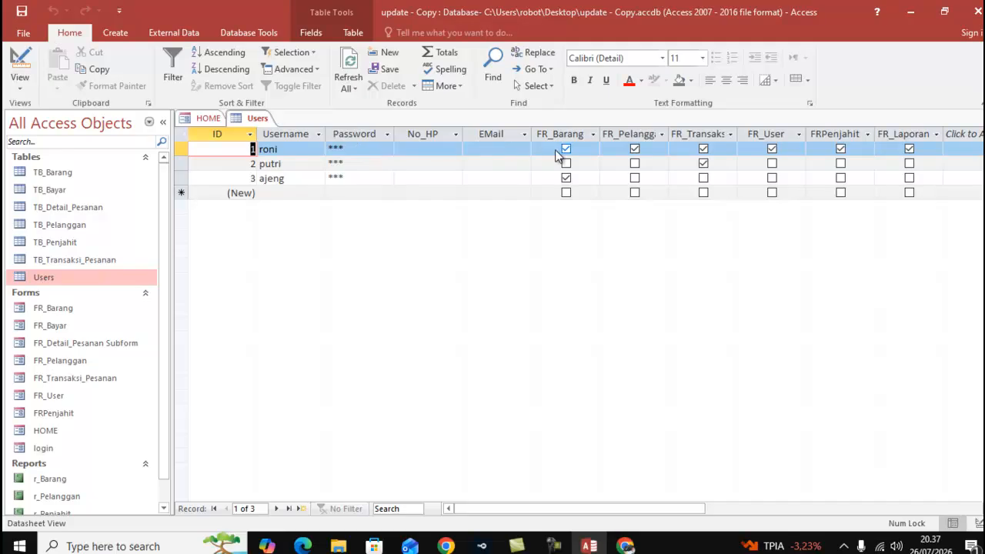
{"action": "left_click", "coordinate": [568, 153]}
{"action": "left_click", "coordinate": [566, 149]}
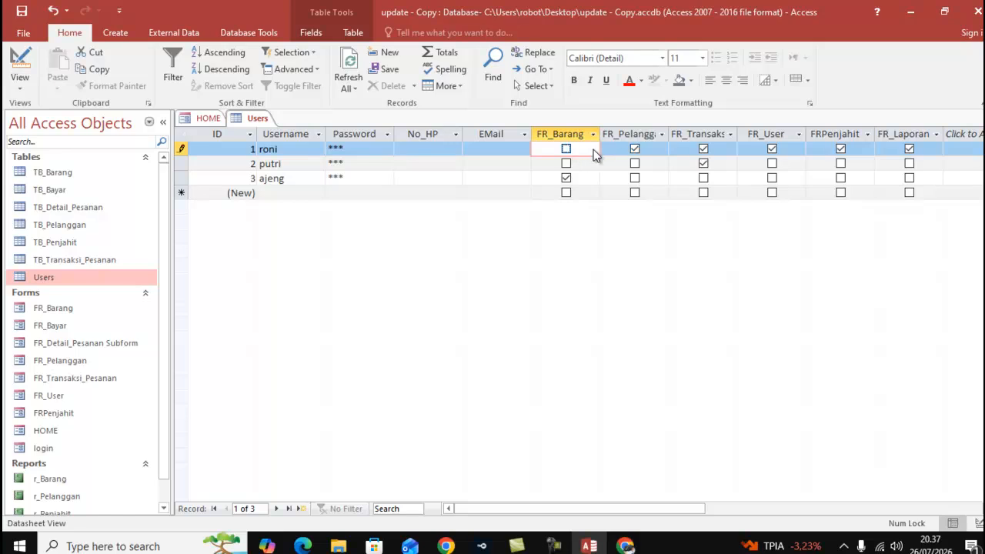
{"action": "left_click", "coordinate": [566, 164]}
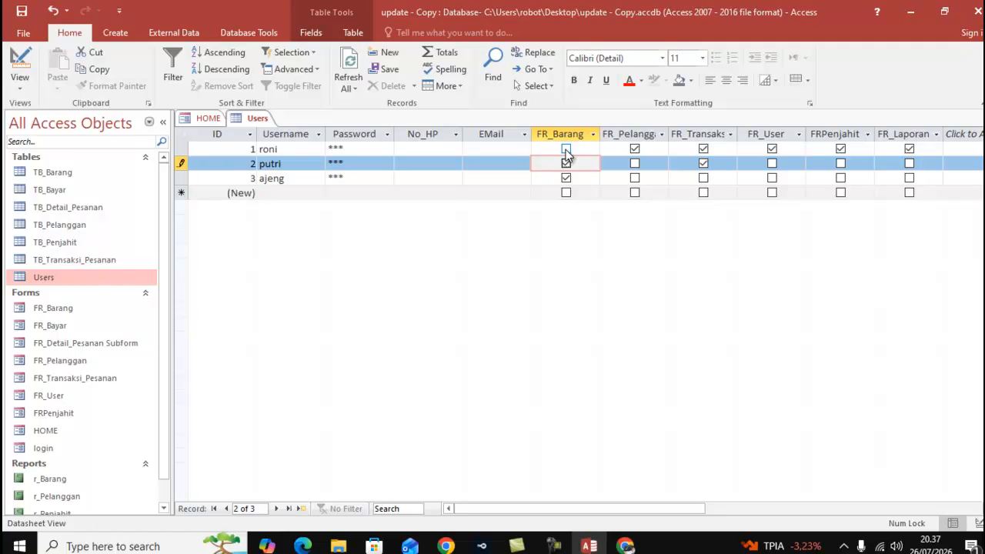
- Close the Users table and the HOME form
{"action": "right_click", "coordinate": [263, 122]}
{"action": "right_click", "coordinate": [265, 123]}
{"action": "left_click", "coordinate": [286, 149]}
{"action": "right_click", "coordinate": [216, 120]}
{"action": "key", "text": "Escape"}
{"action": "right_click", "coordinate": [215, 120]}
{"action": "left_click", "coordinate": [238, 146]}
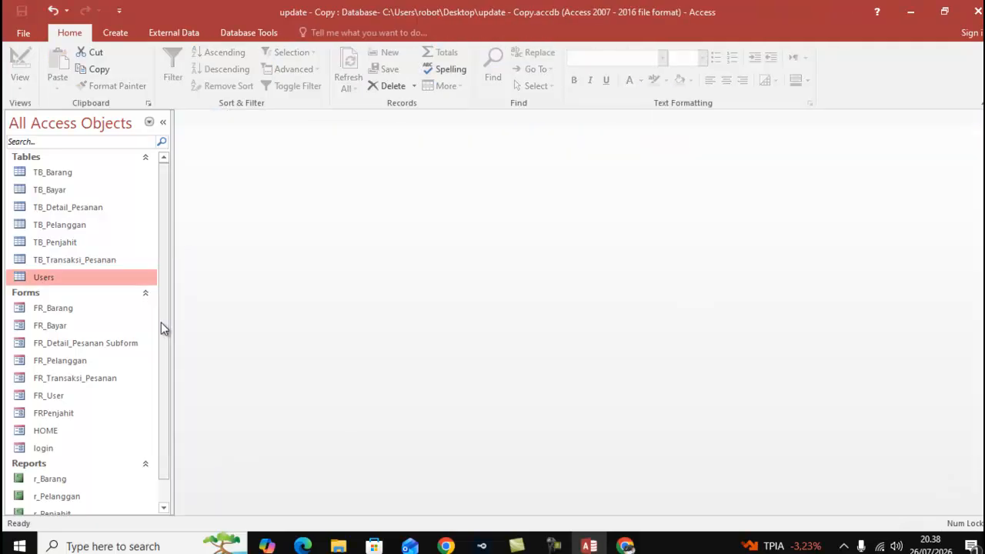
- Log in with the prefilled first user, test the INPUT BARANG button's access check twice, and exit the Home form
{"action": "double_click", "coordinate": [115, 449]}
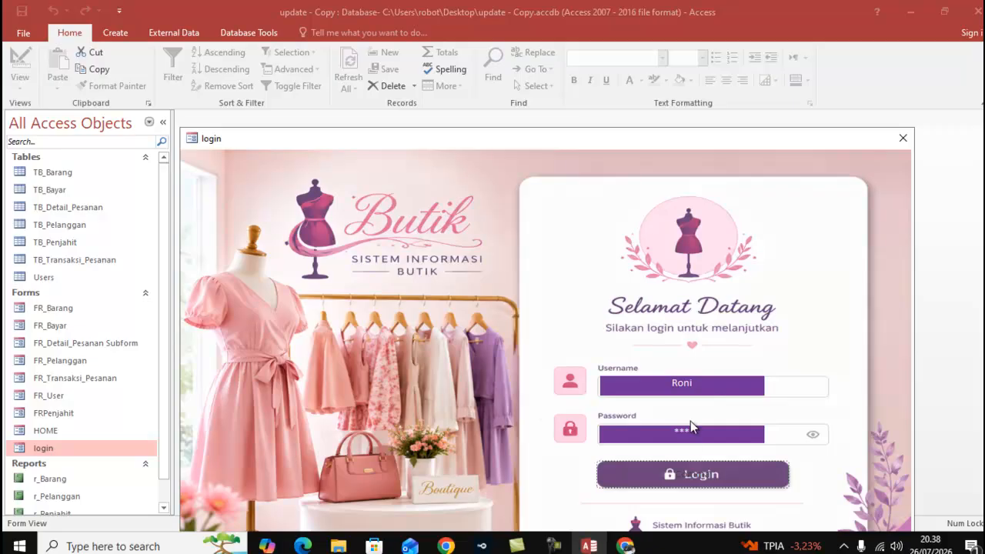
{"action": "left_click", "coordinate": [699, 462]}
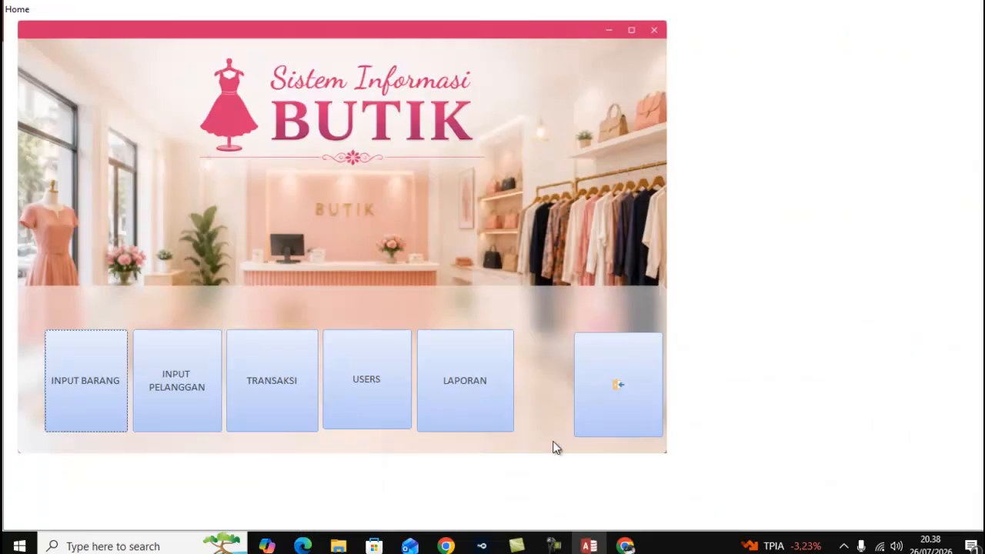
{"action": "left_click", "coordinate": [68, 381]}
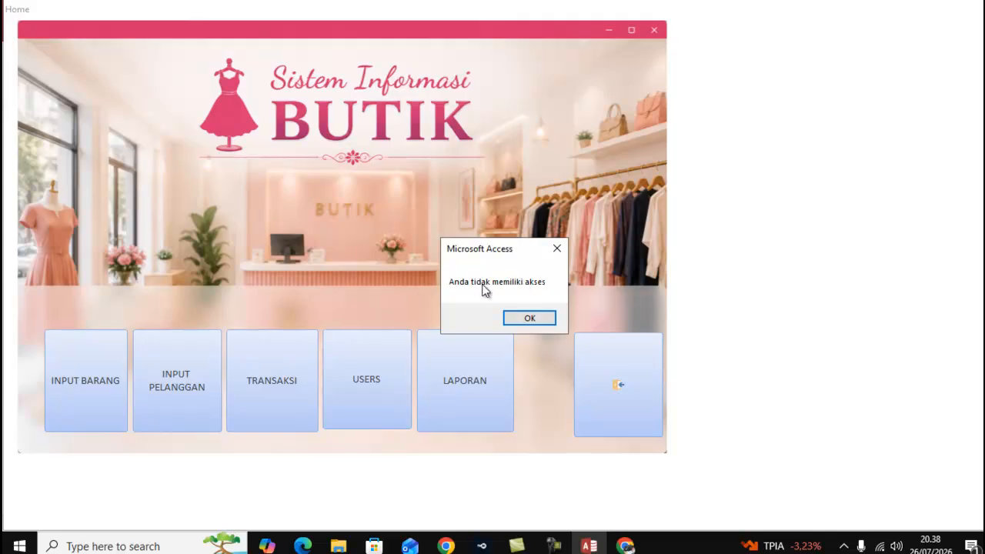
{"action": "left_click", "coordinate": [530, 319]}
{"action": "left_click", "coordinate": [70, 406]}
{"action": "left_click", "coordinate": [543, 321]}
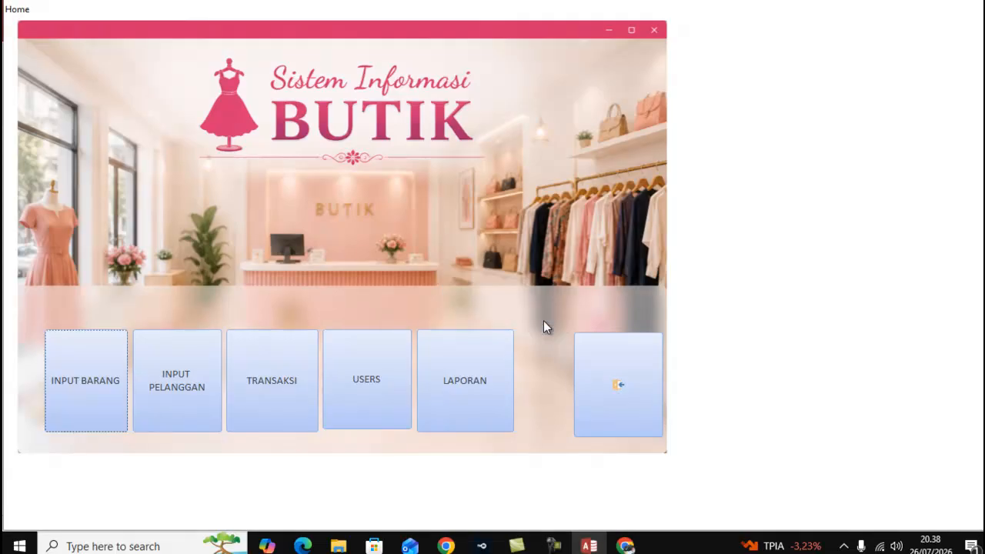
{"action": "left_click", "coordinate": [620, 384]}
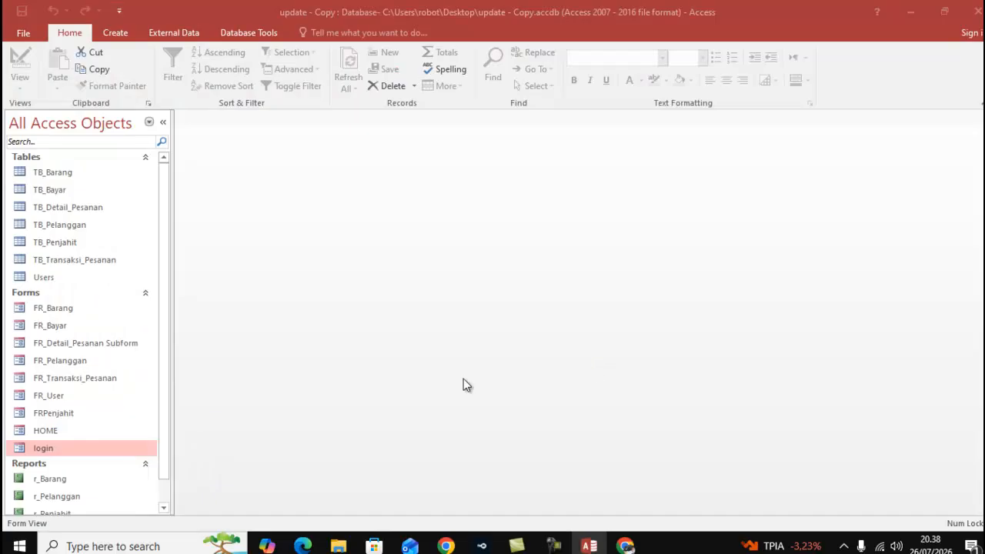
- Reopen the login form and log in as the user with ID 2, entering that username and the account password
{"action": "double_click", "coordinate": [97, 448]}
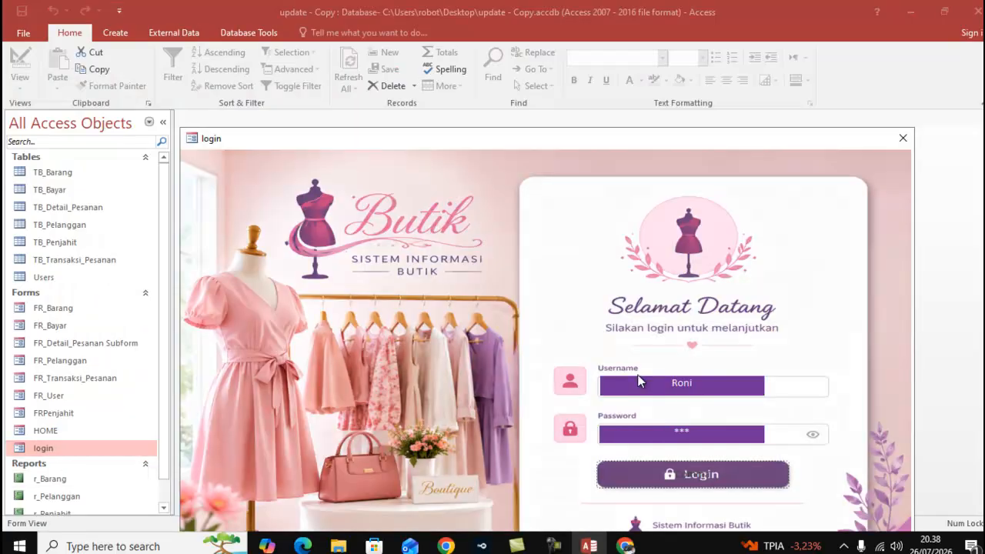
{"action": "left_click_drag", "start_coordinate": [708, 383], "coordinate": [653, 382]}
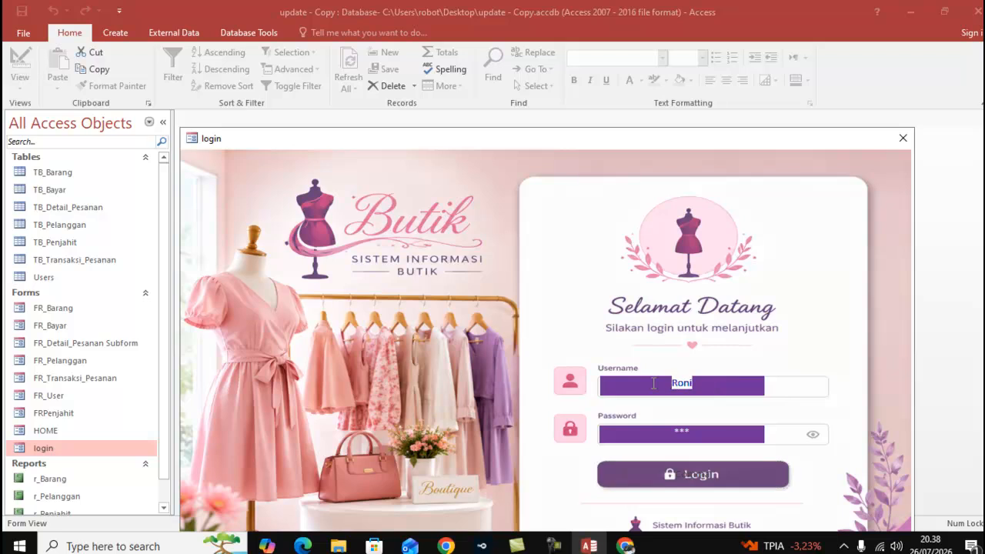
{"action": "type", "text": "putri"}
{"action": "key", "text": "Tab"}
{"action": "type", "text": "123"}
{"action": "left_click", "coordinate": [731, 471]}
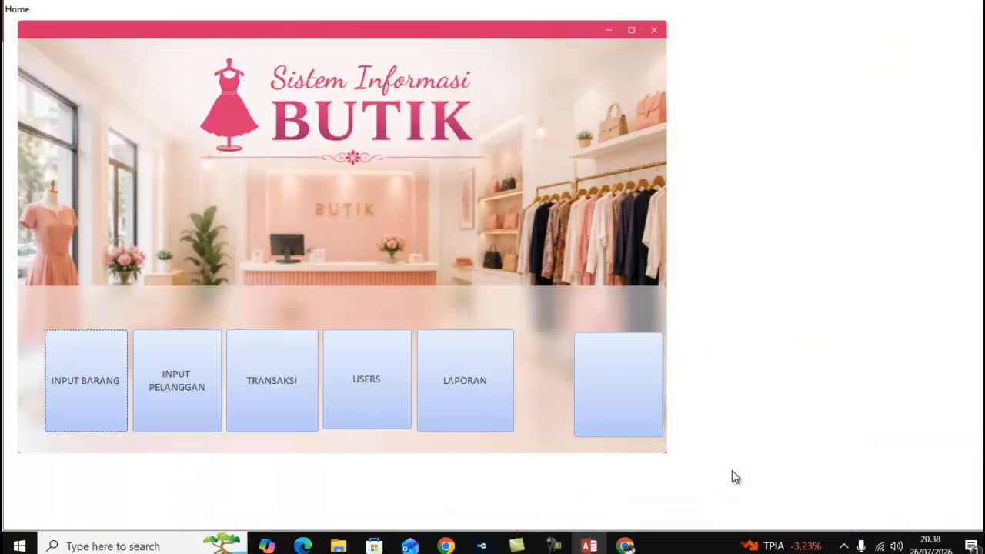
- Test the INPUT BARANG and INPUT PELANGGAN buttons on the Home form, closing each opened form with KELUAR
{"action": "left_click", "coordinate": [99, 379]}
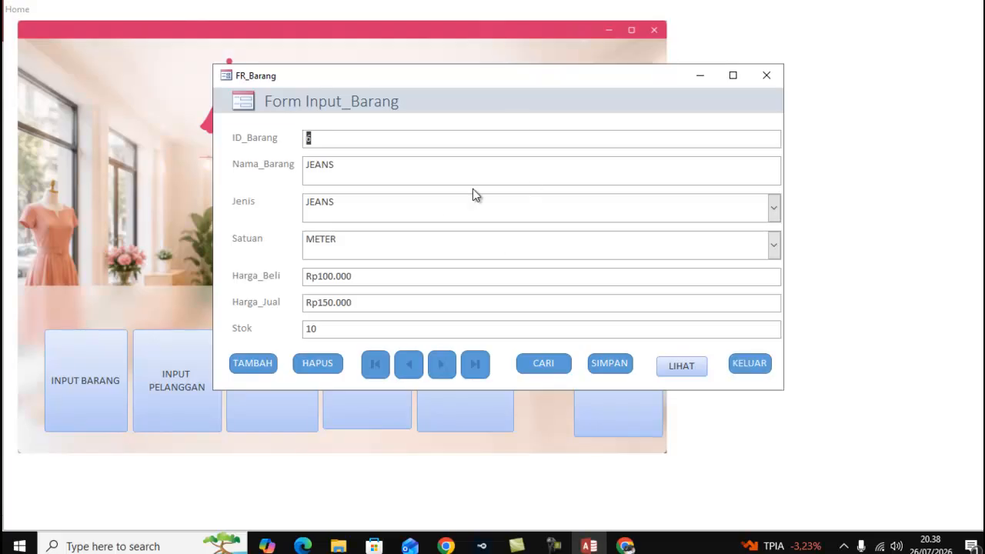
{"action": "left_click", "coordinate": [749, 363]}
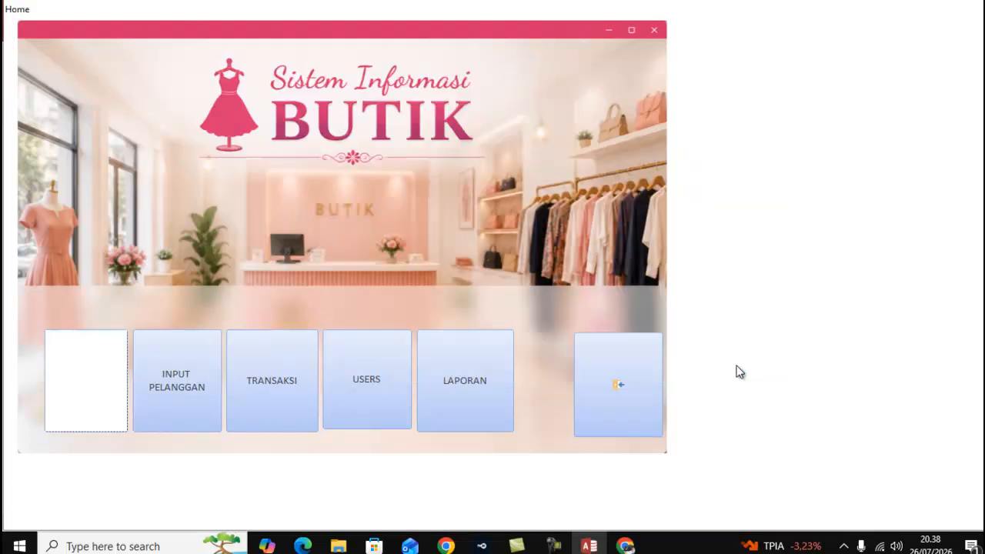
{"action": "left_click", "coordinate": [86, 389]}
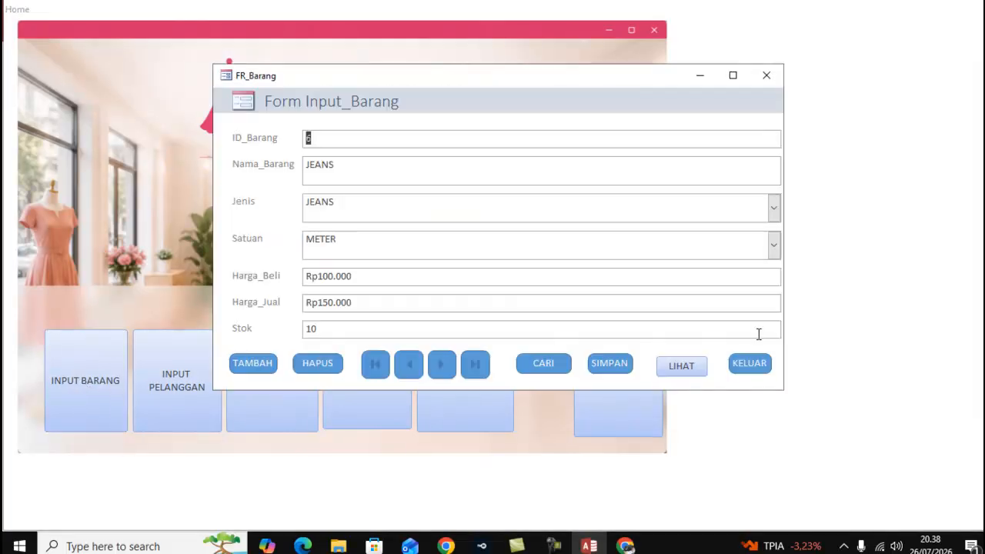
{"action": "left_click", "coordinate": [751, 363]}
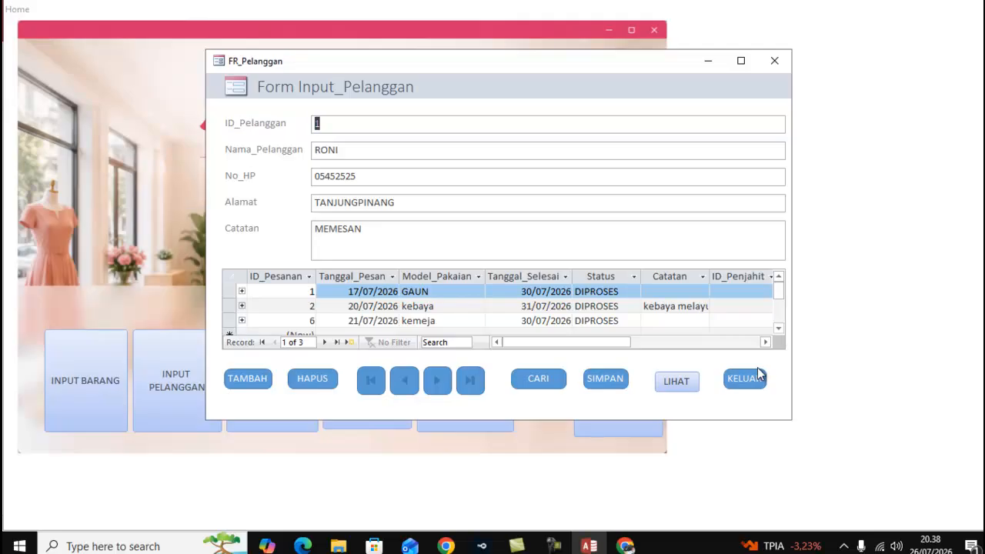
{"action": "left_click", "coordinate": [753, 378]}
{"action": "left_click", "coordinate": [292, 389]}
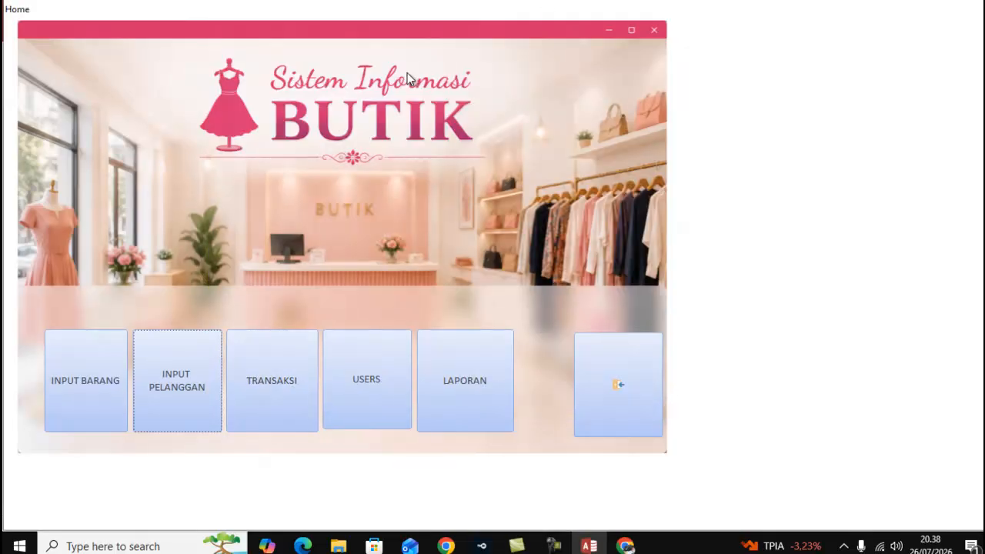
- Switch the Home form to Layout View and check the access columns in the Users table, closing the table when finished
{"action": "right_click", "coordinate": [471, 10]}
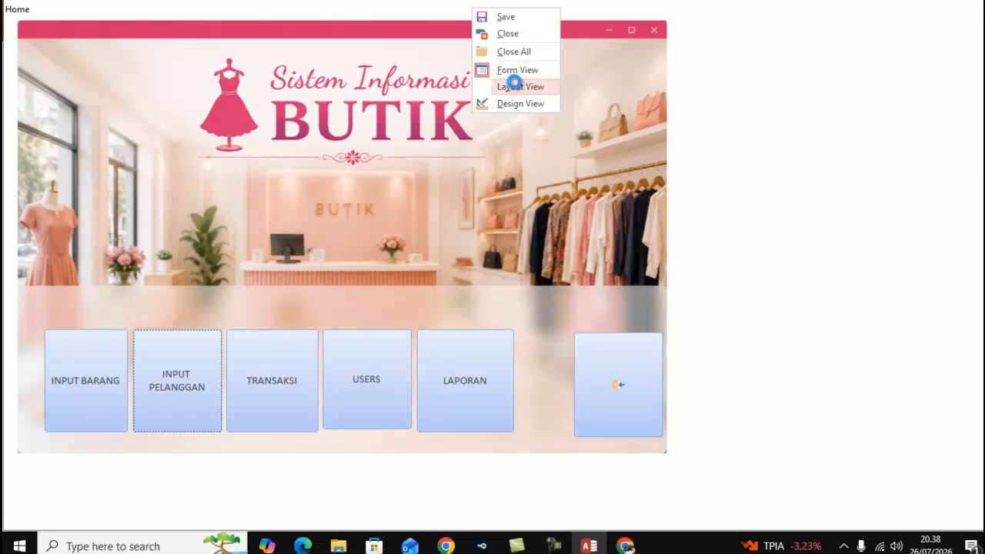
{"action": "left_click", "coordinate": [517, 86]}
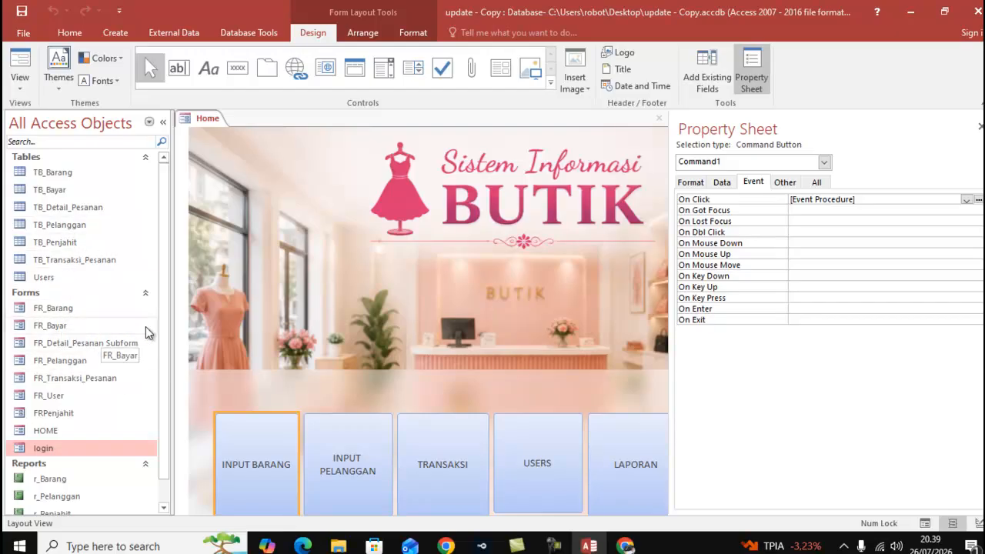
{"action": "left_click", "coordinate": [61, 276]}
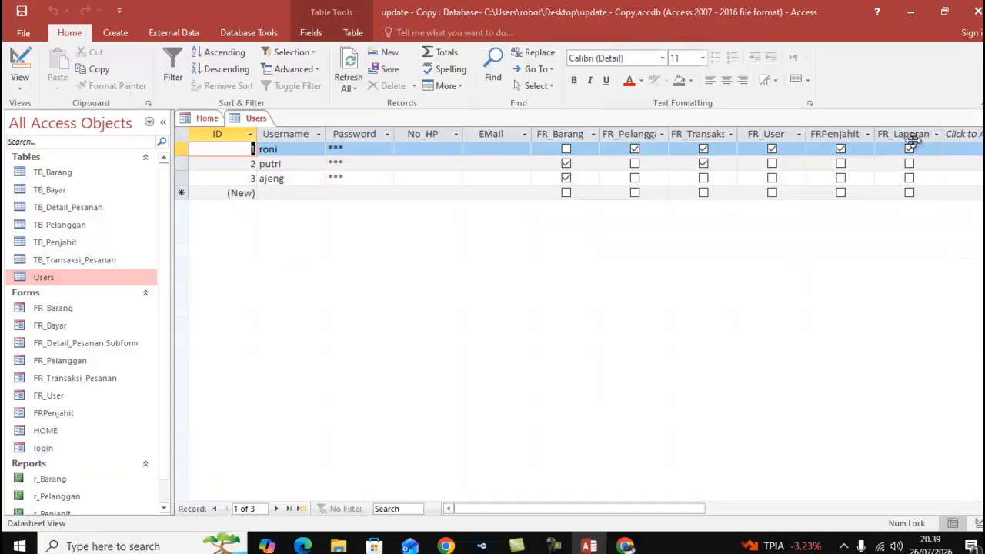
{"action": "right_click", "coordinate": [254, 121]}
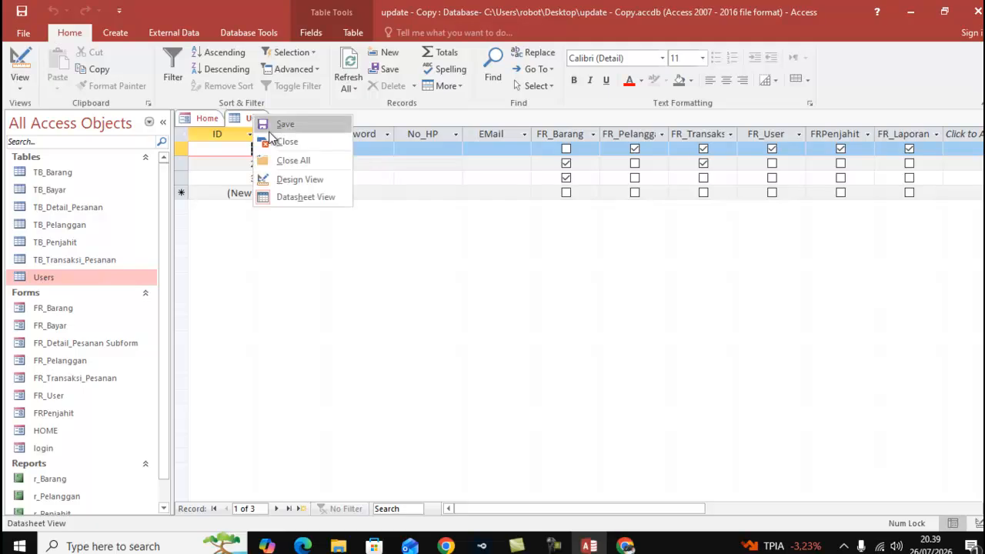
{"action": "left_click", "coordinate": [289, 140]}
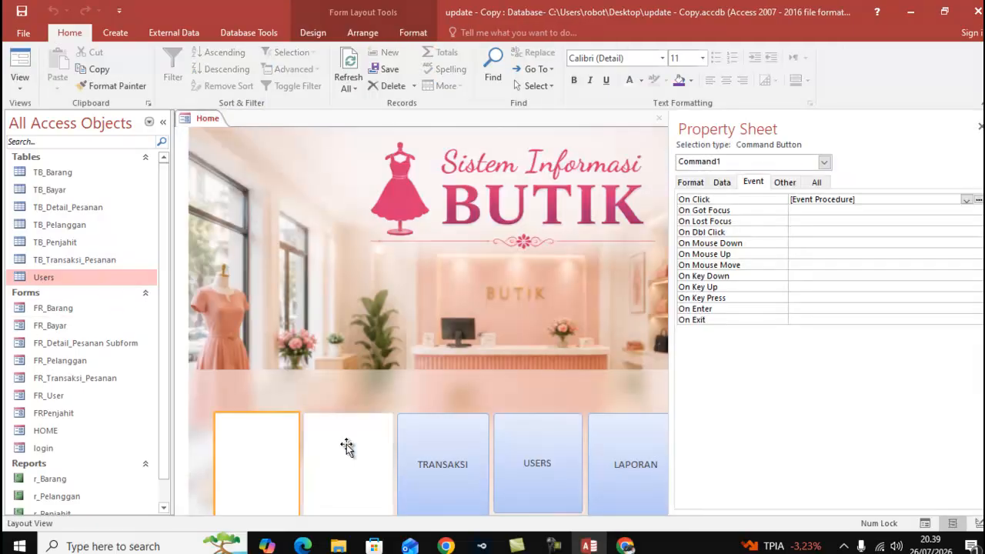
- Replace the INPUT PELANGGAN button's On Click embedded macro with a new event procedure made in Code Builder
{"action": "left_click", "coordinate": [359, 471]}
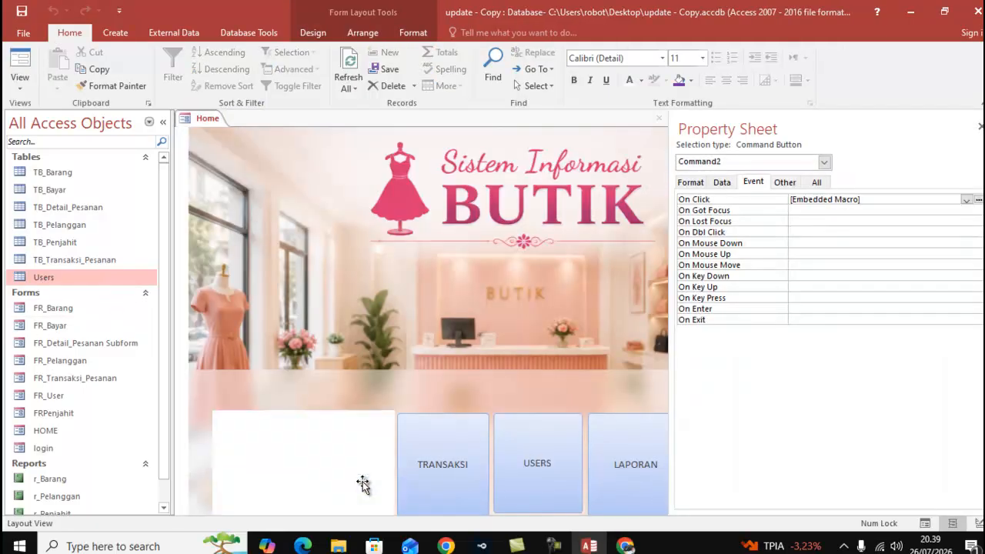
{"action": "left_click", "coordinate": [887, 199]}
{"action": "left_click", "coordinate": [769, 202]}
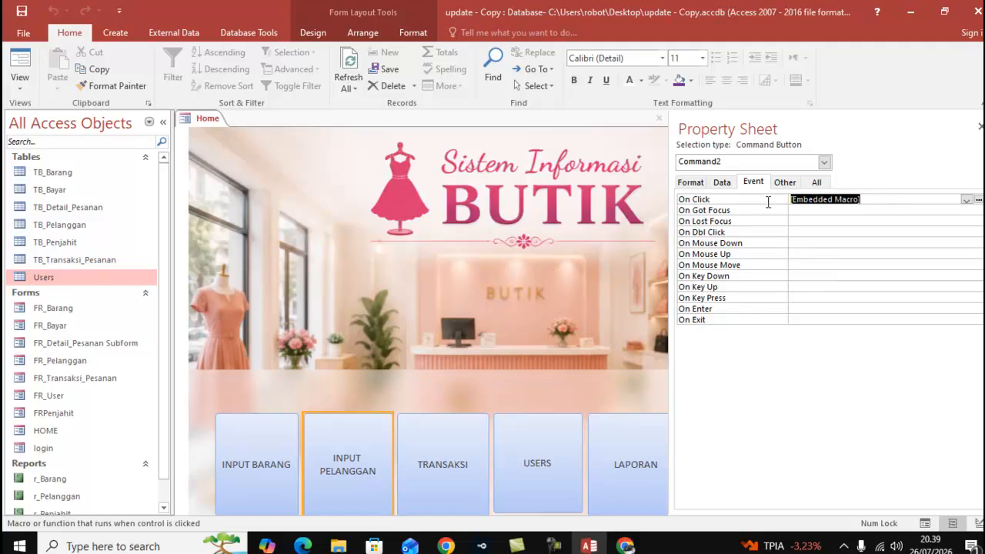
{"action": "key", "text": "Delete"}
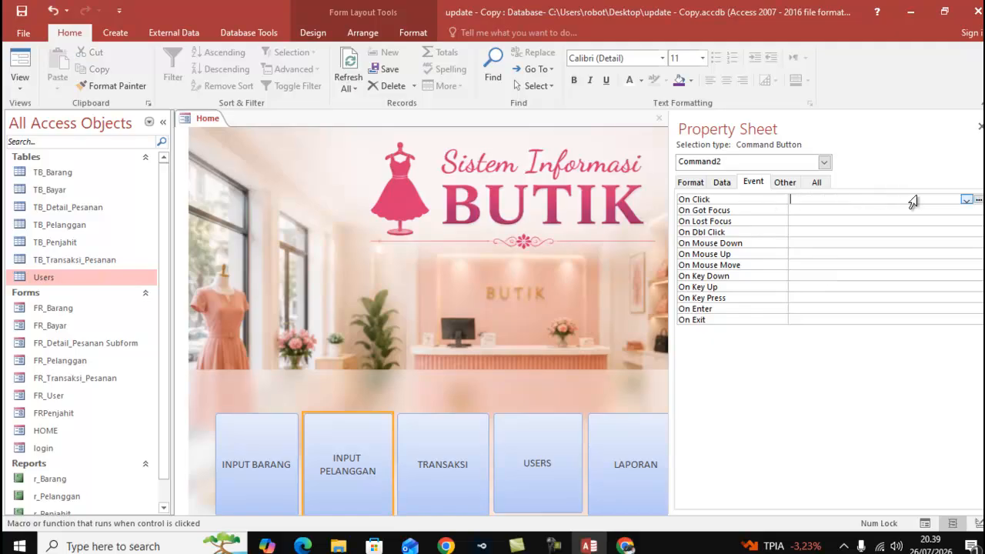
{"action": "left_click", "coordinate": [978, 199]}
{"action": "left_click", "coordinate": [464, 159]}
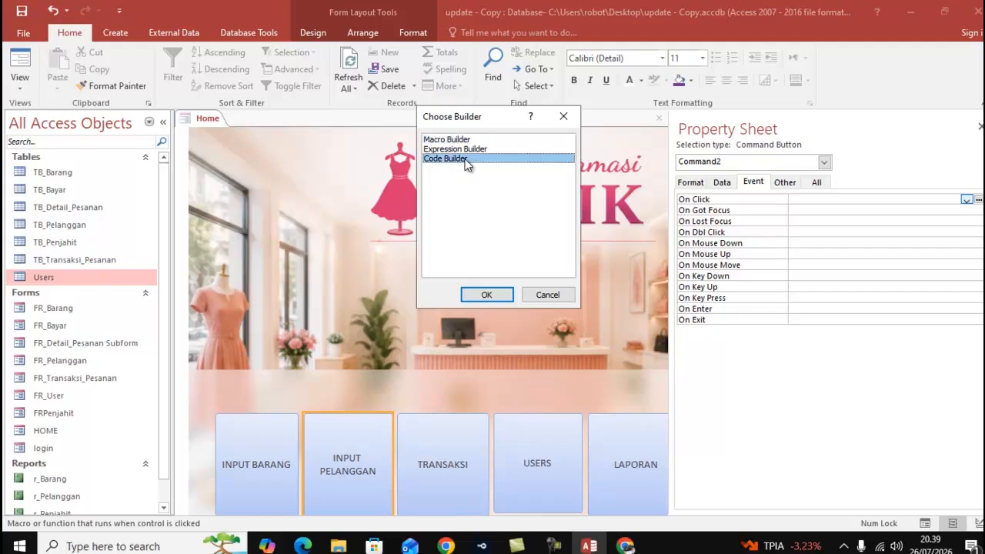
{"action": "left_click", "coordinate": [484, 295]}
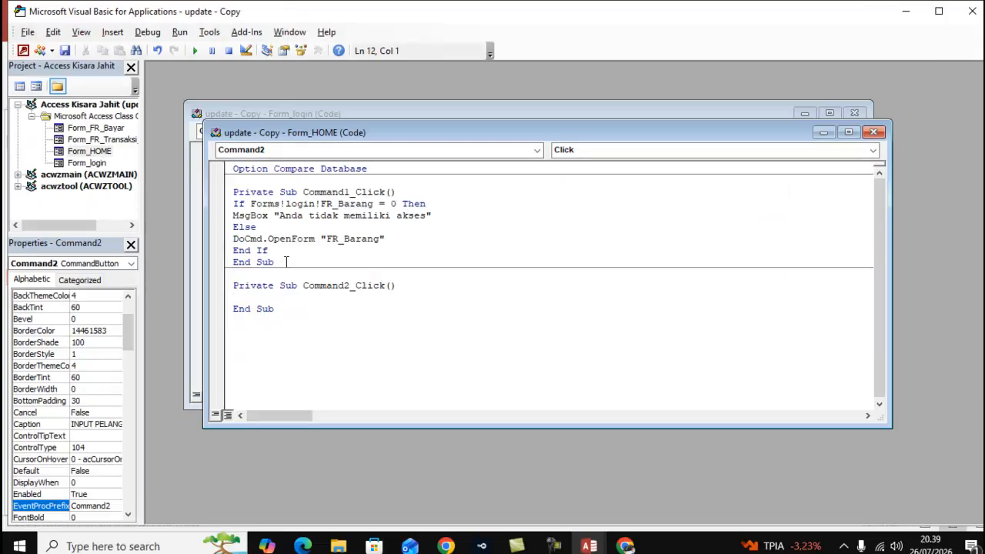
- Copy the access-check If block from Command1_Click into the empty Command2_Click procedure
{"action": "left_click_drag", "start_coordinate": [280, 252], "coordinate": [235, 204]}
{"action": "key", "text": "ctrl+c"}
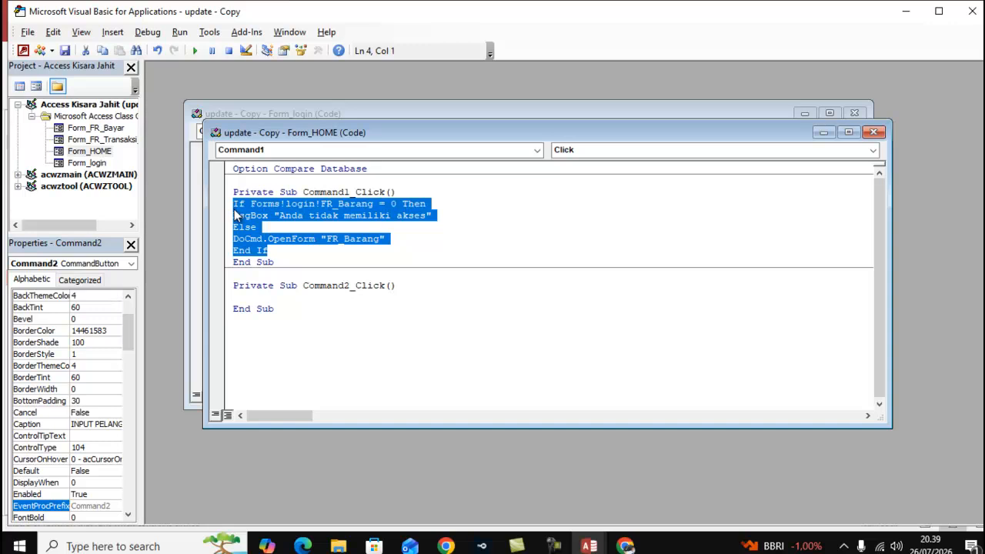
{"action": "left_click", "coordinate": [238, 293]}
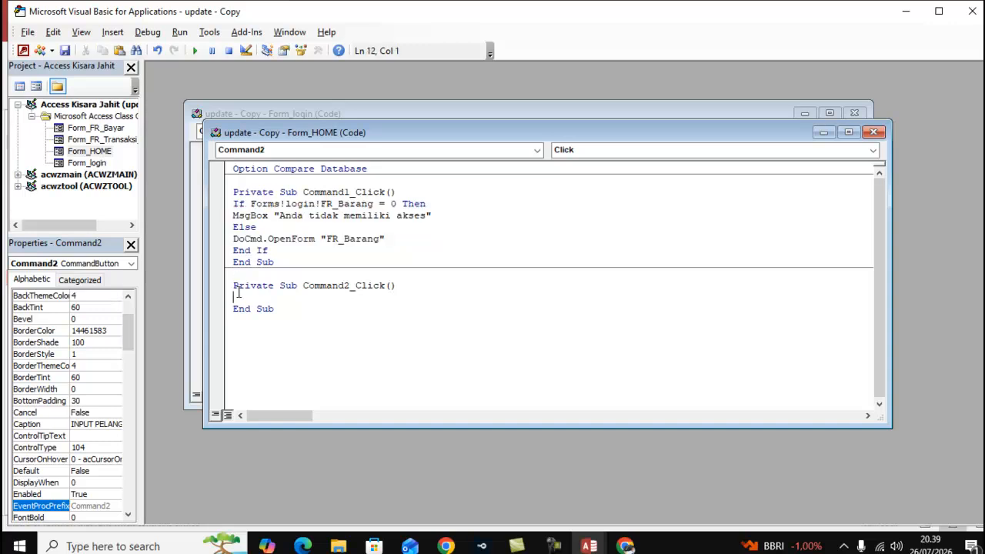
{"action": "key", "text": "ctrl+v"}
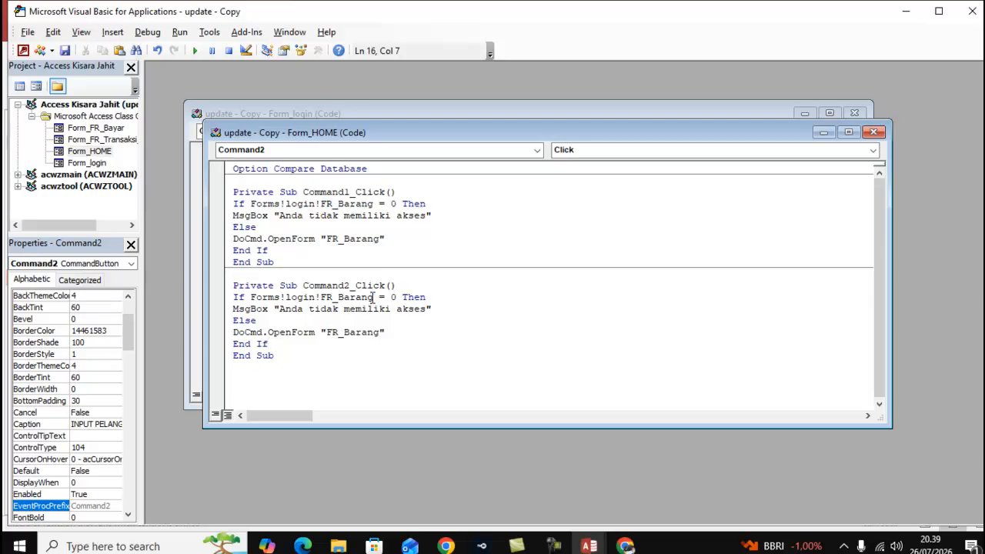
- Change both FR_Barang references in Command2_Click to FR_Pelanggan, in the If condition and the OpenForm line, and close the code editor
{"action": "key", "text": "BackSpace"}
{"action": "key", "text": "BackSpace"}
{"action": "key", "text": "BackSpace"}
{"action": "key", "text": "BackSpace"}
{"action": "key", "text": "BackSpace"}
{"action": "key", "text": "BackSpace"}
{"action": "type", "text": "Pelanggan"}
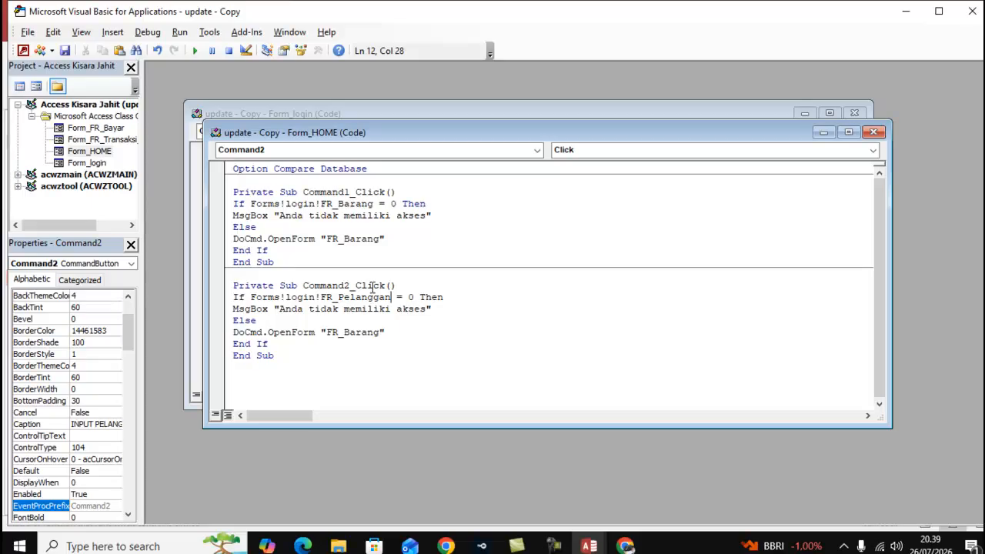
{"action": "left_click_drag", "start_coordinate": [393, 297], "coordinate": [325, 298]}
{"action": "key", "text": "ctrl+c"}
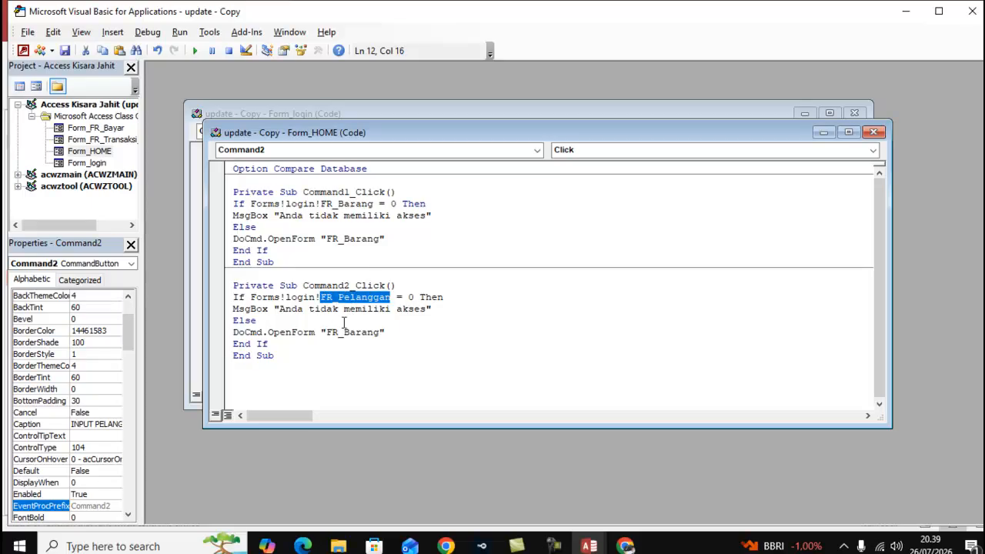
{"action": "left_click_drag", "start_coordinate": [379, 333], "coordinate": [326, 329]}
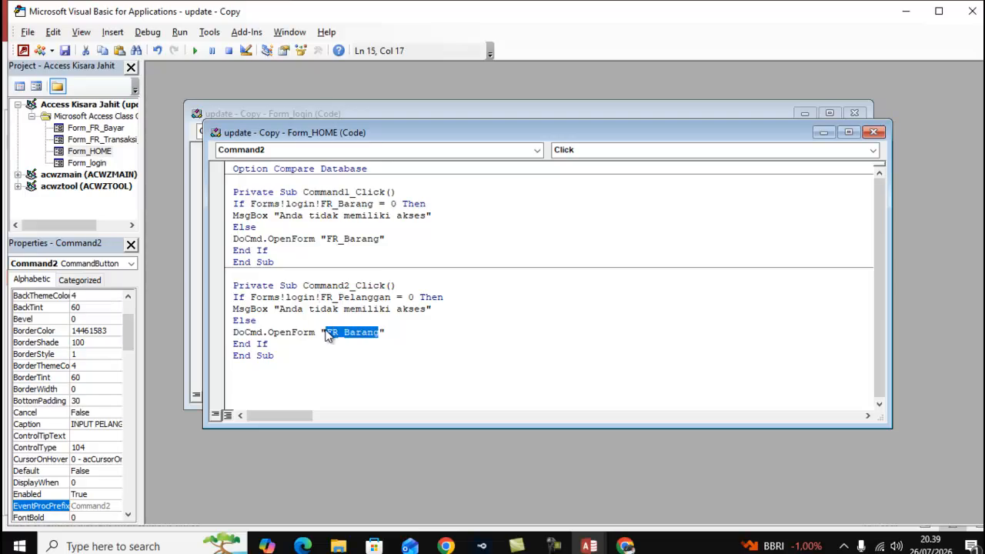
{"action": "key", "text": "ctrl+v"}
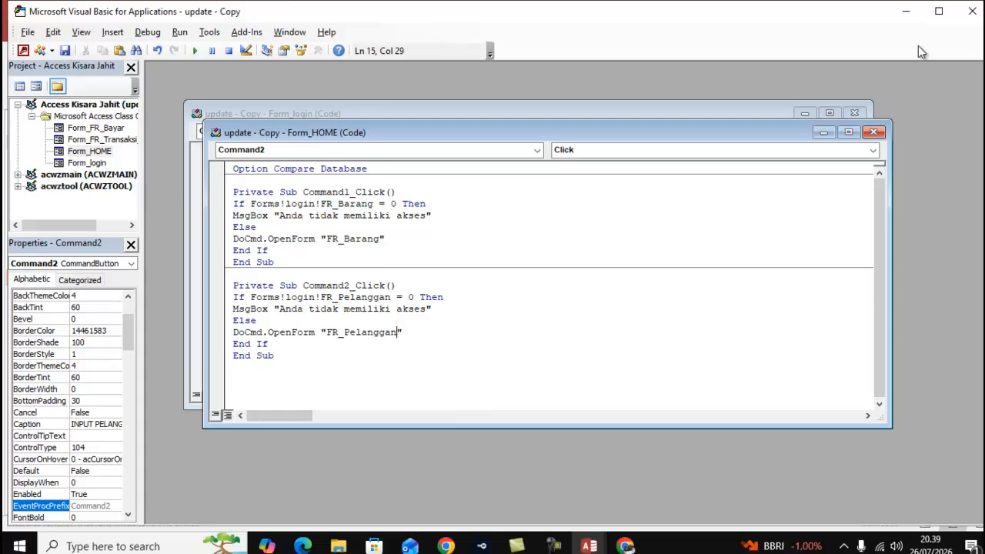
{"action": "left_click", "coordinate": [973, 12]}
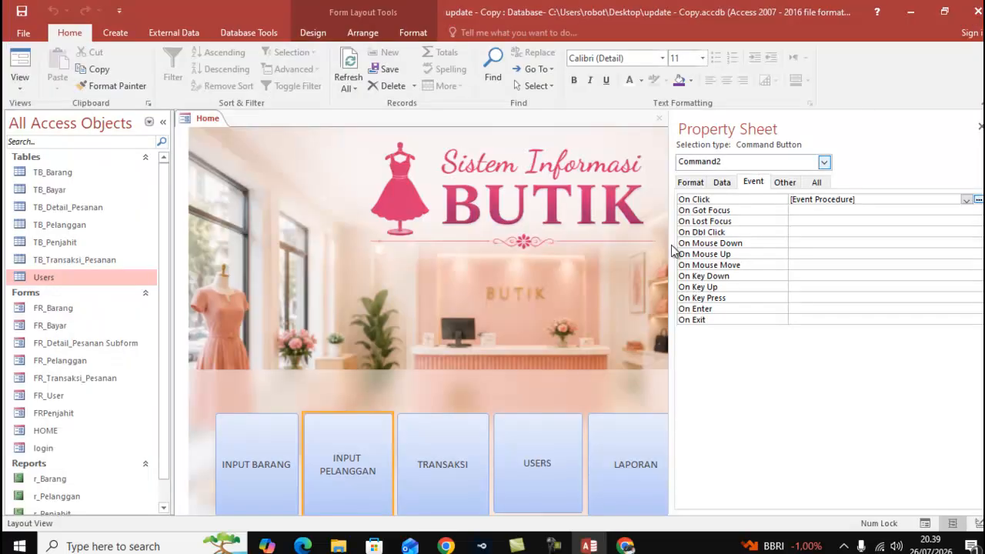
- Remove the embedded macro from the TRANSAKSI button's On Click event
{"action": "left_click", "coordinate": [475, 467]}
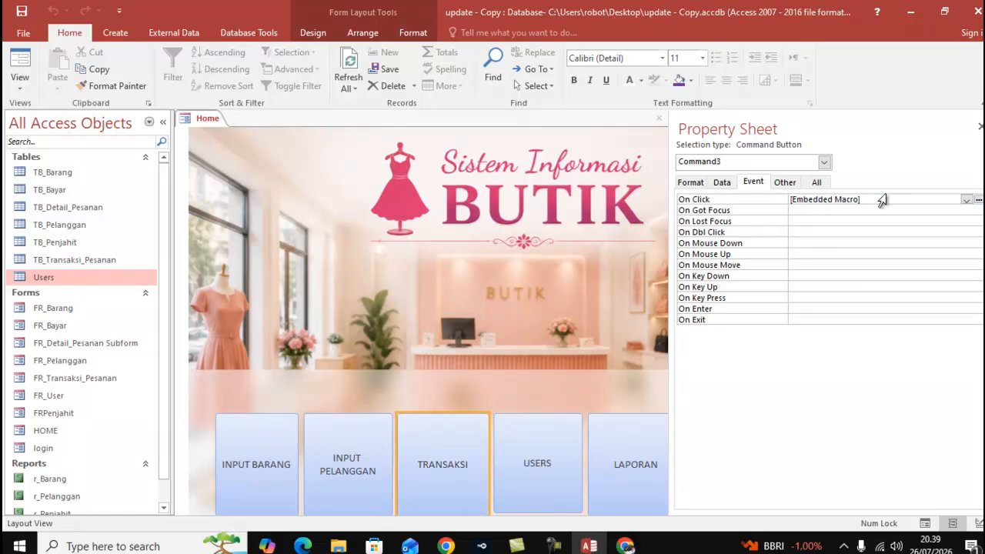
{"action": "left_click_drag", "start_coordinate": [885, 196], "coordinate": [767, 199]}
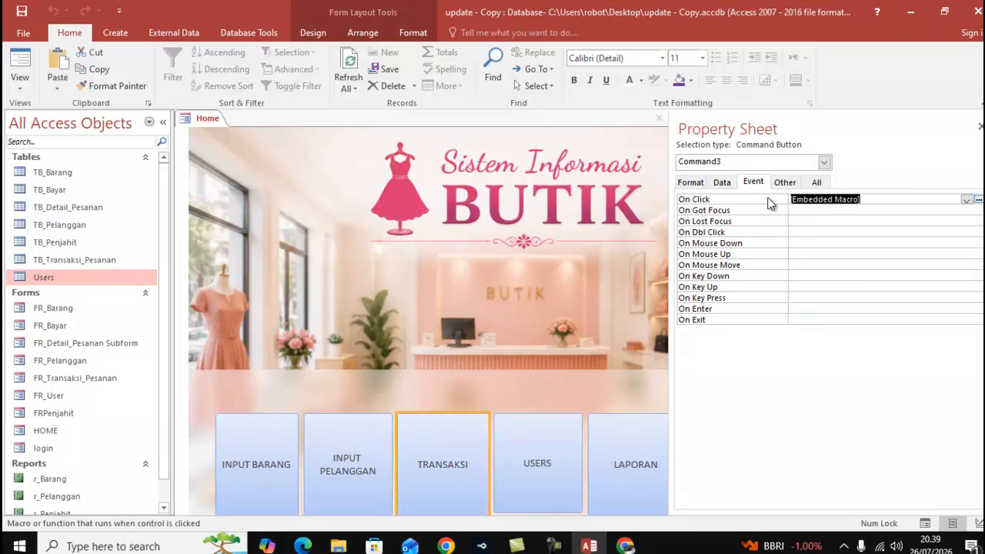
{"action": "key", "text": "Delete"}
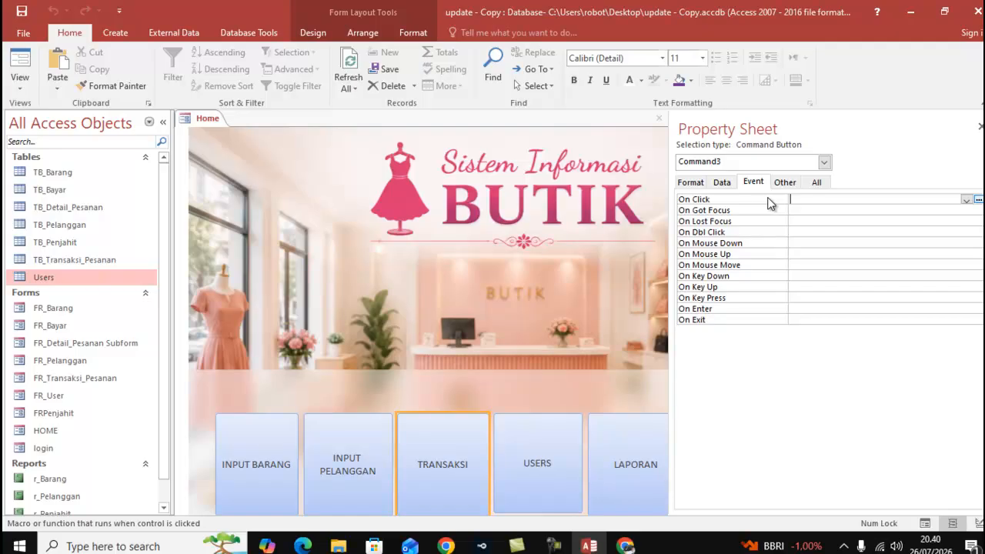
- Widen the FR_Transaksi_Pesanan column in the Users table so its full name can be read, and return to the Home form
{"action": "double_click", "coordinate": [140, 277]}
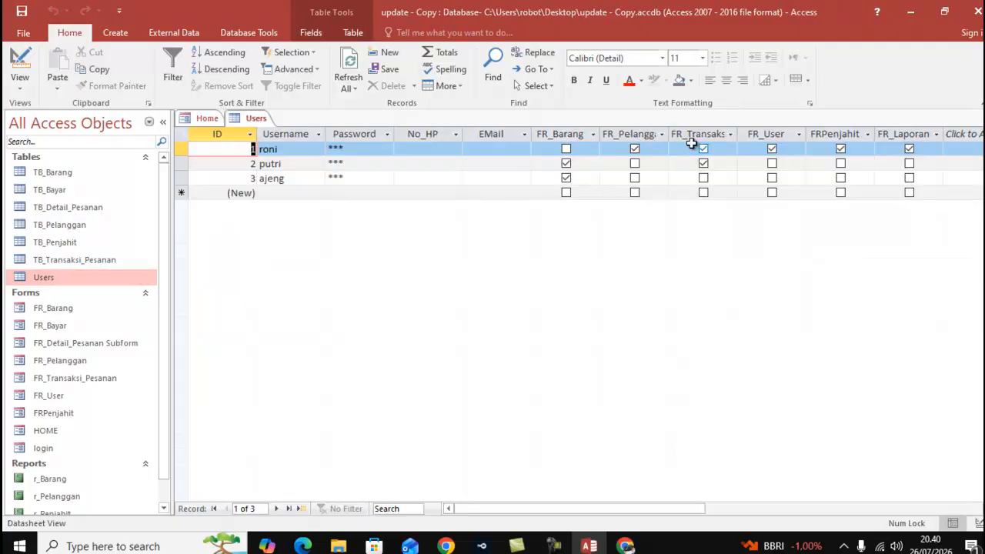
{"action": "left_click_drag", "start_coordinate": [737, 133], "coordinate": [824, 133]}
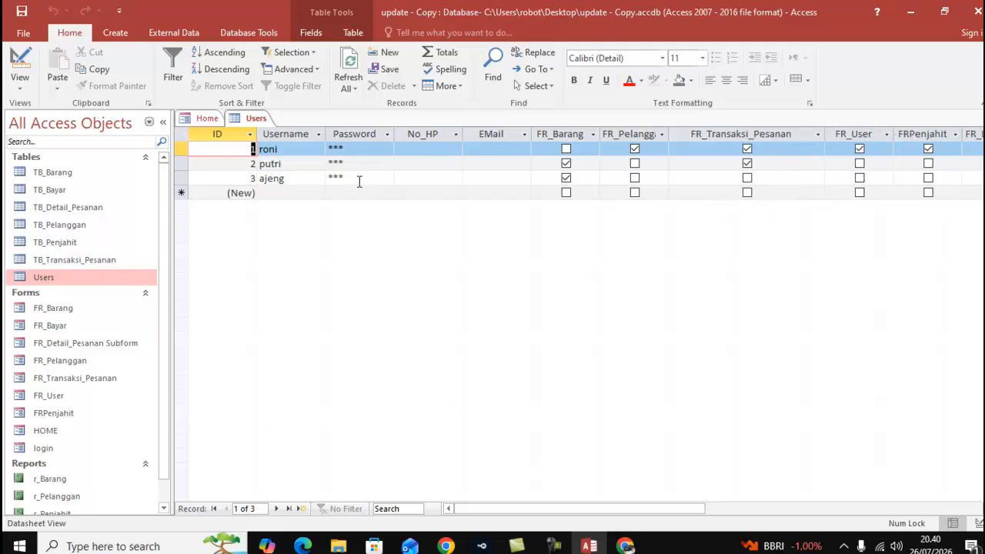
{"action": "left_click", "coordinate": [207, 118]}
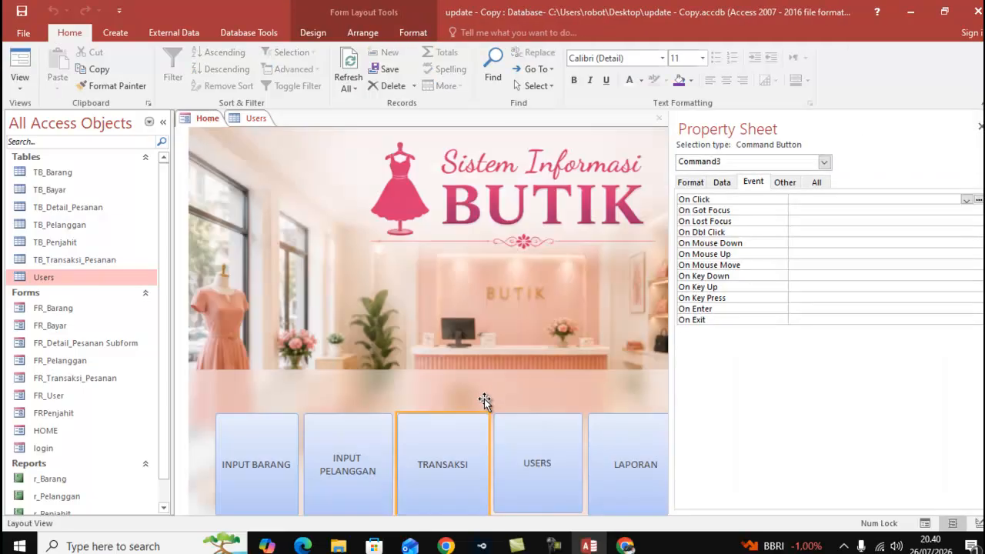
- Create a Code Builder click procedure for the TRANSAKSI button and paste the If block from Command2_Click into it
{"action": "left_click", "coordinate": [978, 200]}
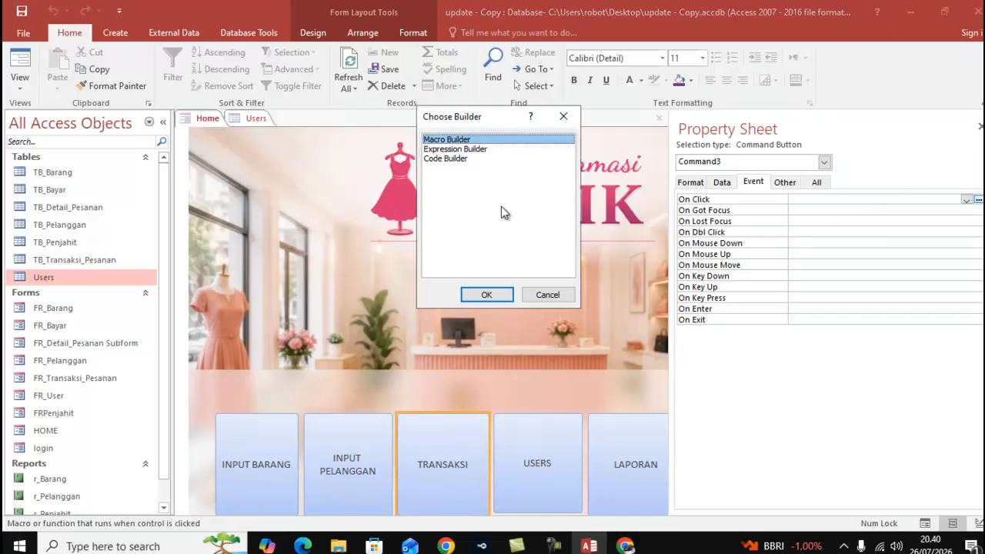
{"action": "left_click", "coordinate": [460, 160]}
{"action": "left_click", "coordinate": [497, 297]}
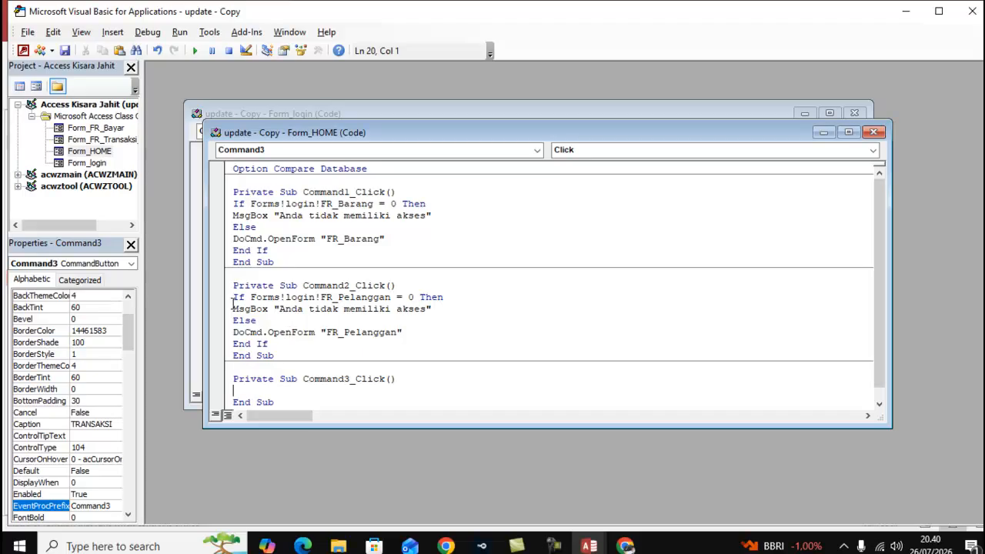
{"action": "left_click_drag", "start_coordinate": [233, 300], "coordinate": [292, 343]}
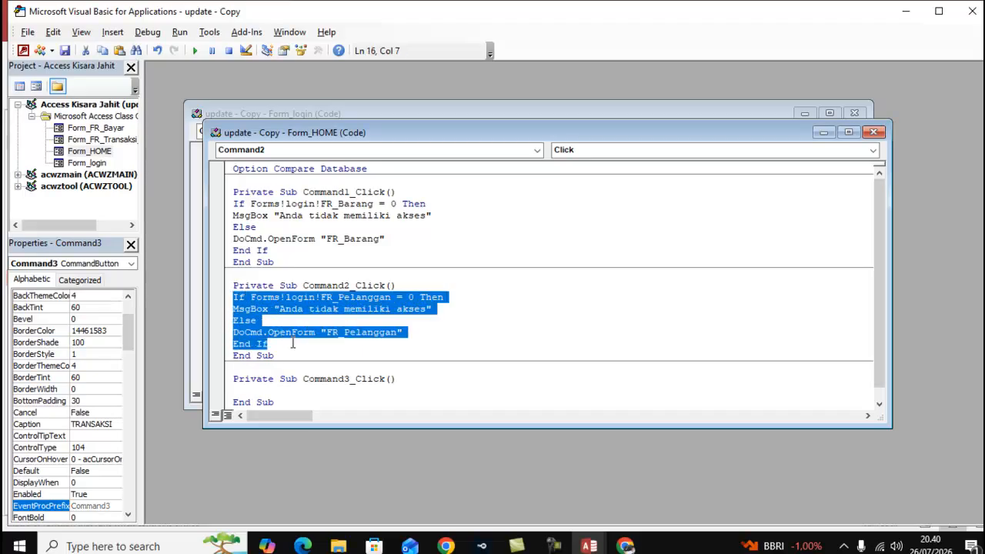
{"action": "left_click", "coordinate": [258, 390]}
{"action": "key", "text": "ctrl+v"}
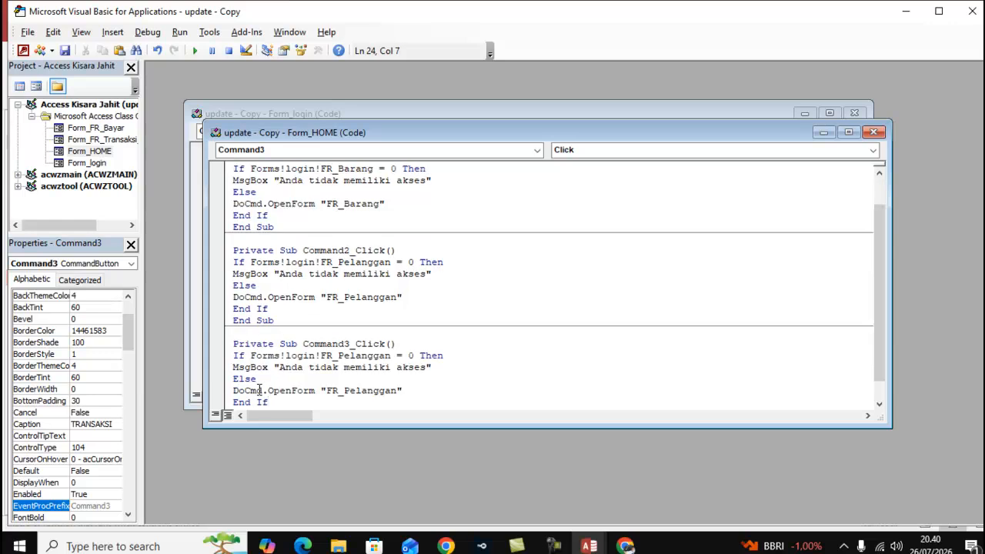
- Change the field in Command3_Click's If condition and the form name in its OpenForm line to FR_Transaksi_Pesanan
{"action": "left_click_drag", "start_coordinate": [338, 355], "coordinate": [392, 356]}
{"action": "type", "text": "Transaks"}
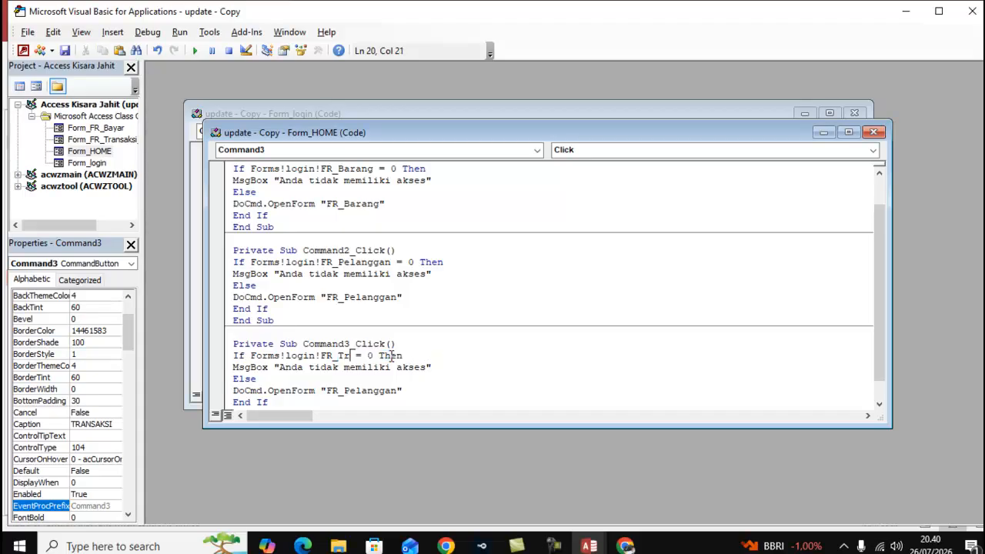
{"action": "type", "text": "i_Pesanan"}
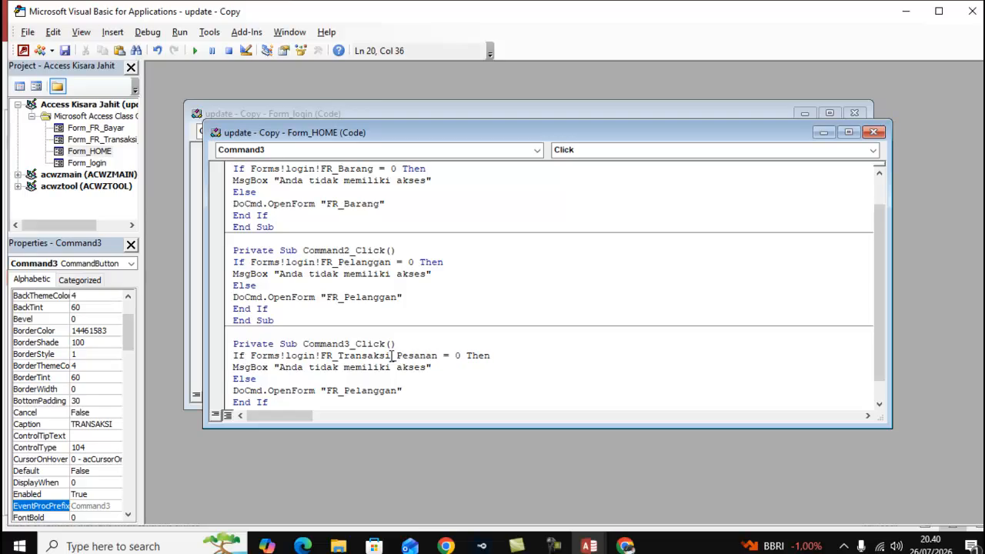
{"action": "left_click_drag", "start_coordinate": [321, 356], "coordinate": [439, 355]}
{"action": "key", "text": "ctrl+c"}
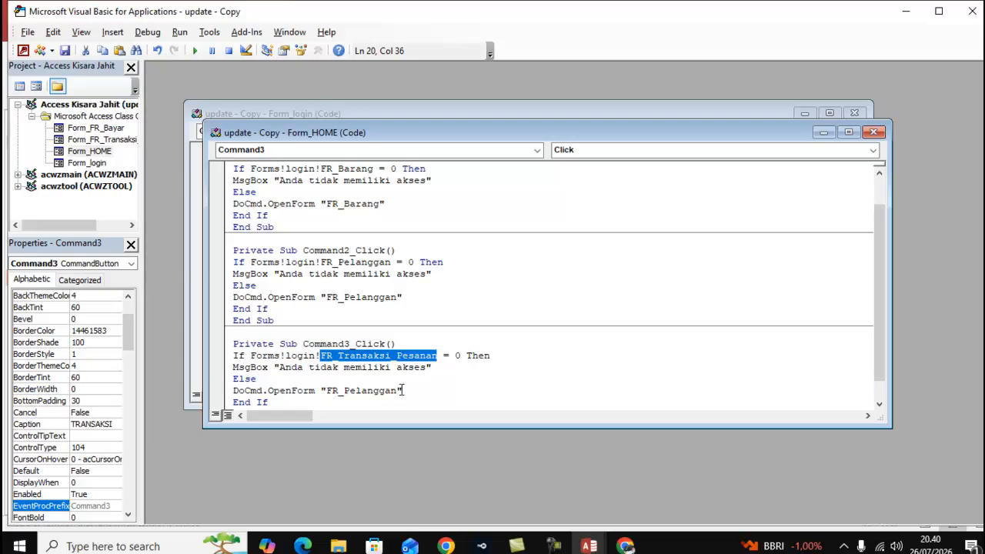
{"action": "left_click_drag", "start_coordinate": [401, 390], "coordinate": [331, 396]}
{"action": "key", "text": "ctrl+v"}
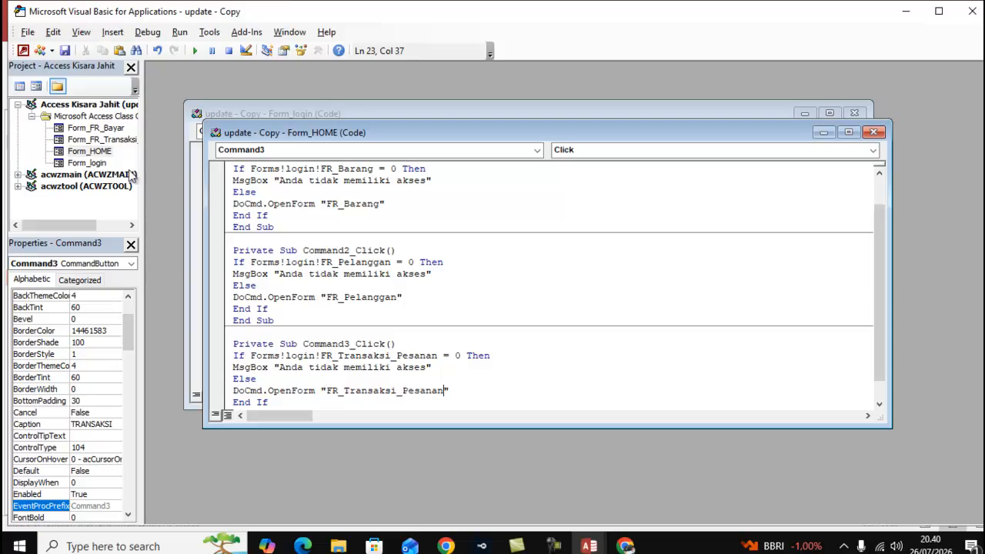
- Save the changes to the Home form and the Users table, and close the code editor
{"action": "left_click", "coordinate": [64, 50]}
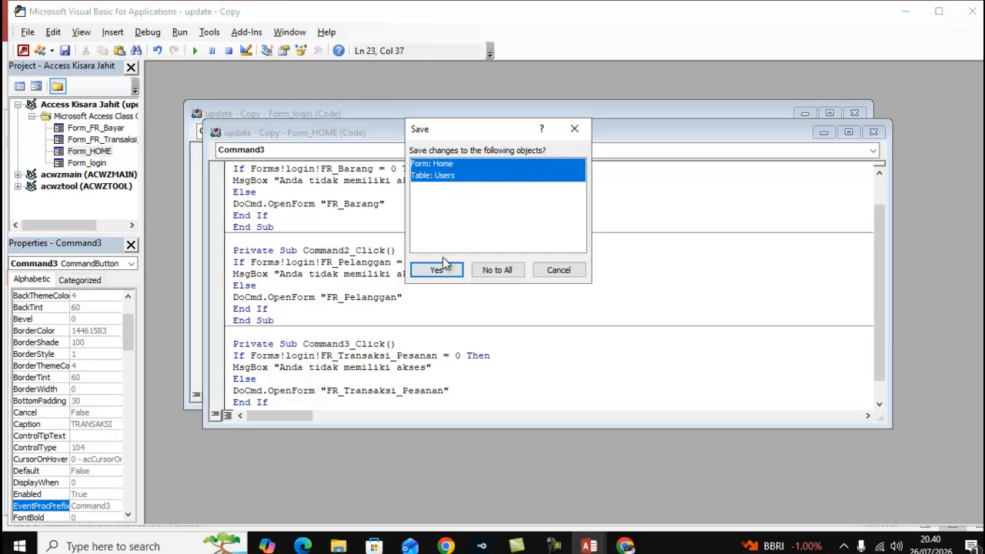
{"action": "left_click", "coordinate": [560, 269]}
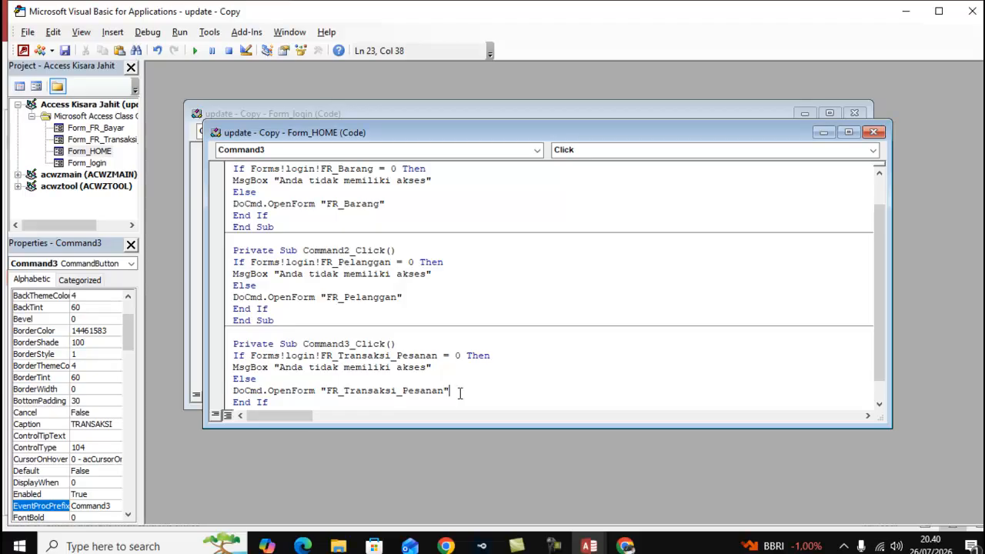
{"action": "scroll", "coordinate": [460, 393], "scroll_direction": "down", "scroll_amount": 1}
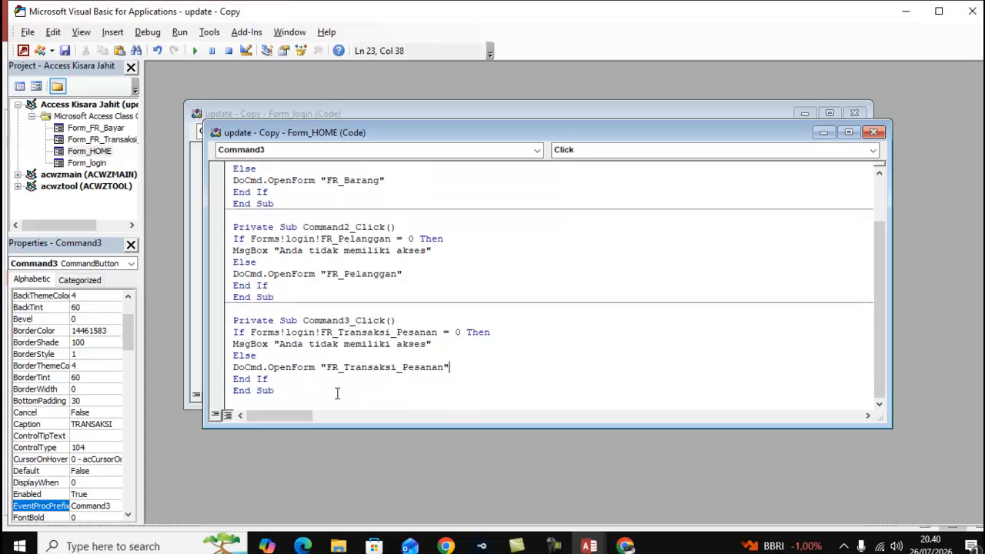
{"action": "left_click", "coordinate": [65, 50]}
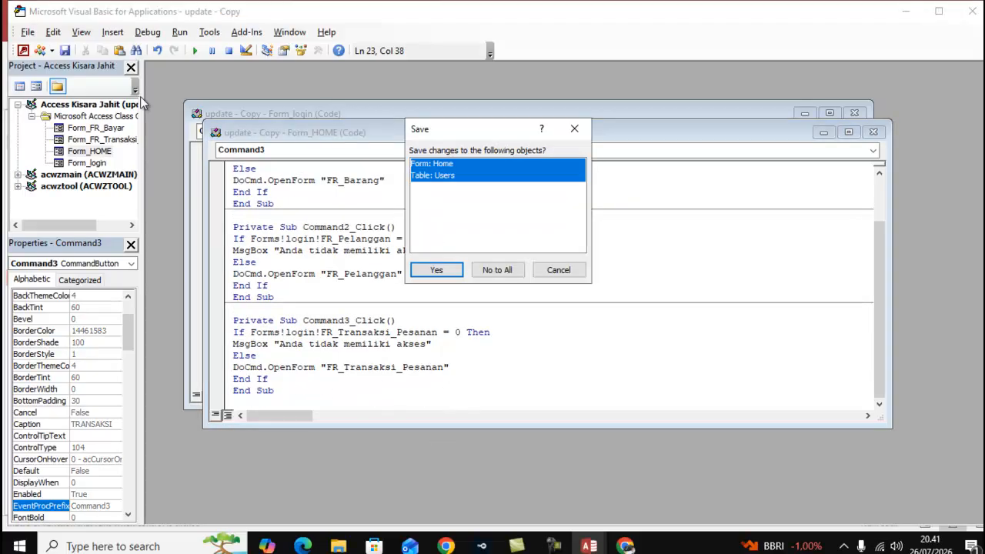
{"action": "left_click", "coordinate": [447, 270]}
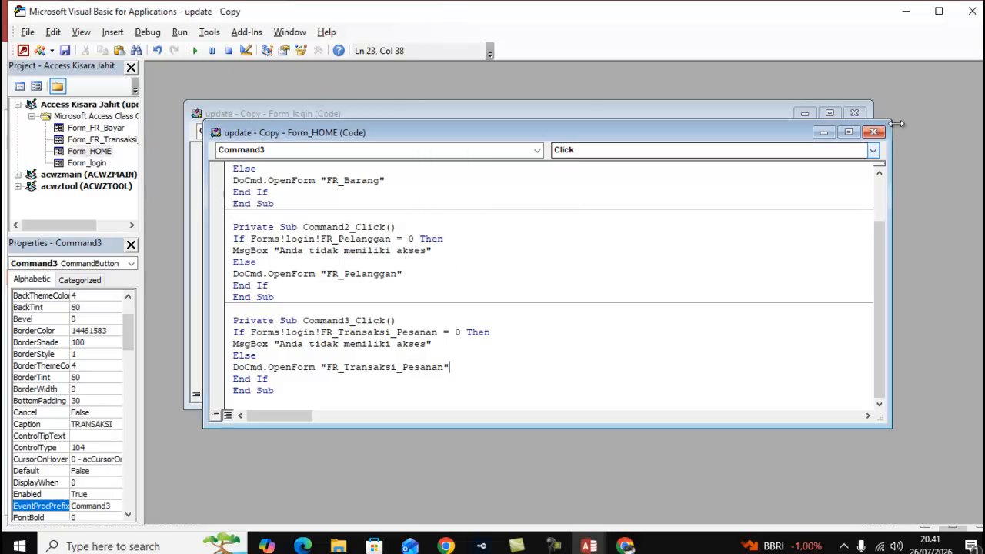
{"action": "left_click", "coordinate": [972, 11]}
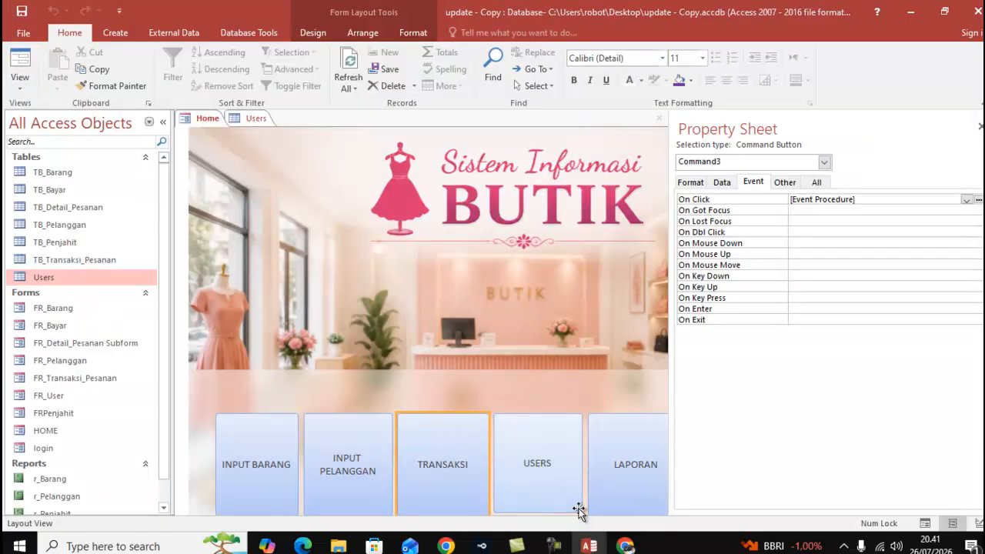
- Select the Home form's USERS button, check the access-right field names in the Users table, and close the table
{"action": "left_click", "coordinate": [558, 495]}
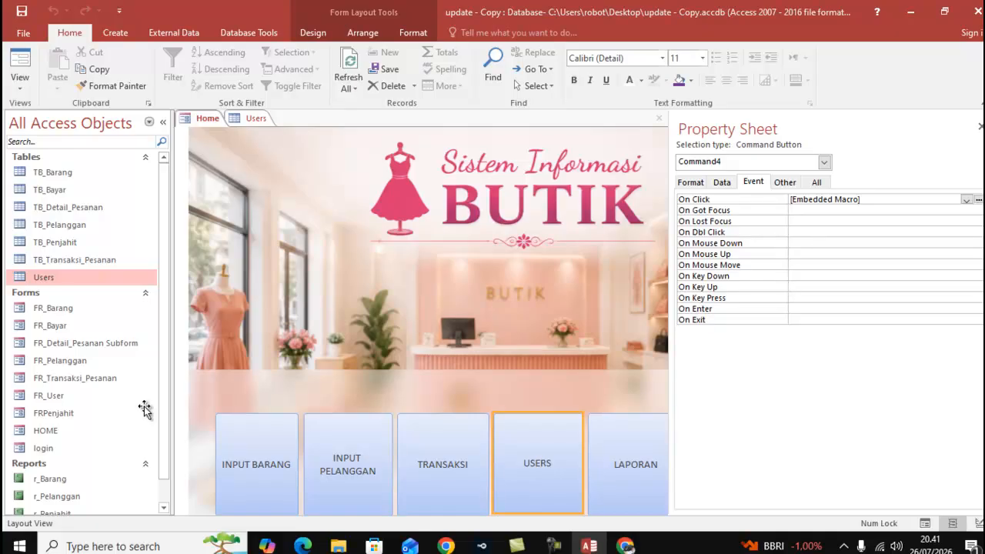
{"action": "double_click", "coordinate": [79, 277]}
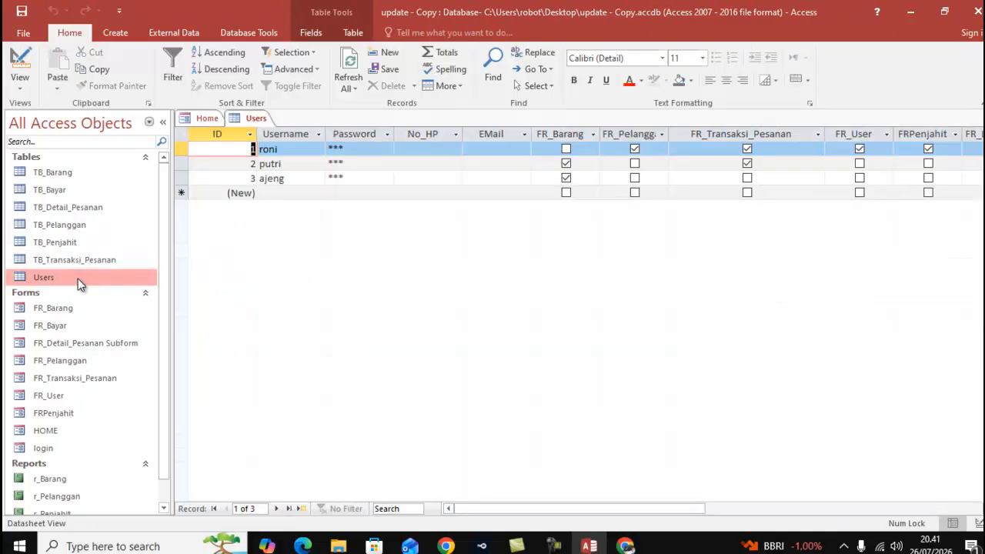
{"action": "right_click", "coordinate": [254, 121]}
{"action": "left_click", "coordinate": [273, 143]}
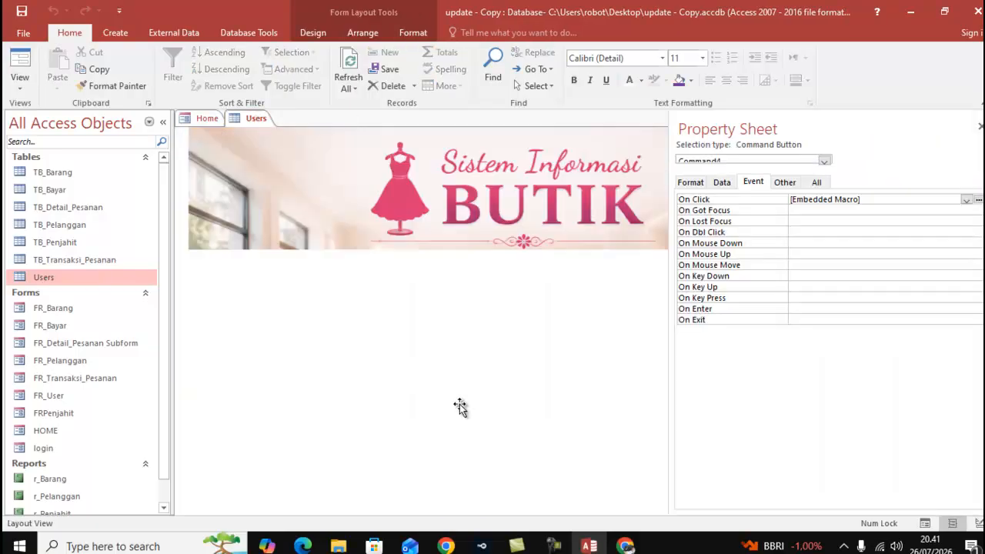
- Replace the USERS button's embedded On Click macro with a Code Builder event procedure
{"action": "left_click", "coordinate": [531, 471]}
{"action": "left_click_drag", "start_coordinate": [881, 199], "coordinate": [773, 203]}
{"action": "key", "text": "Delete"}
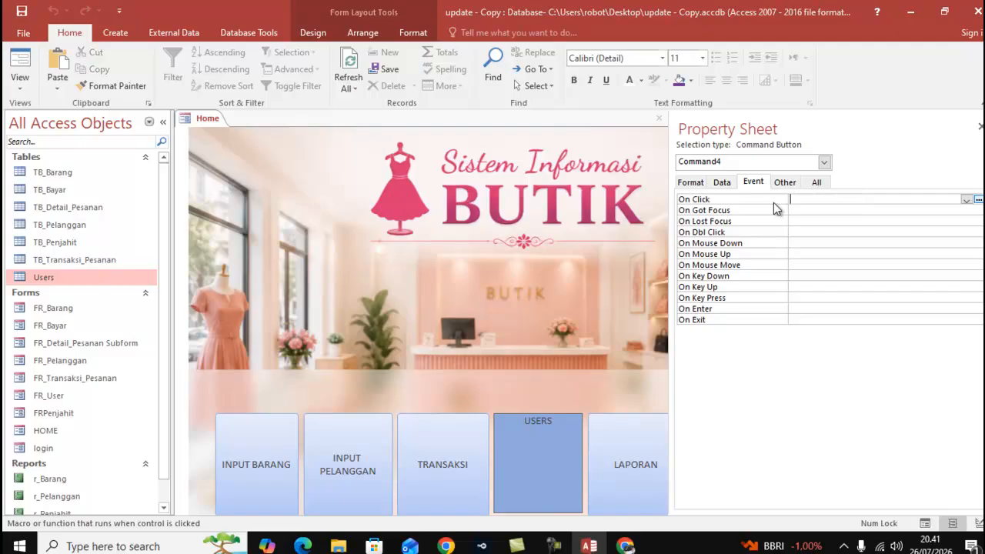
{"action": "left_click", "coordinate": [977, 200]}
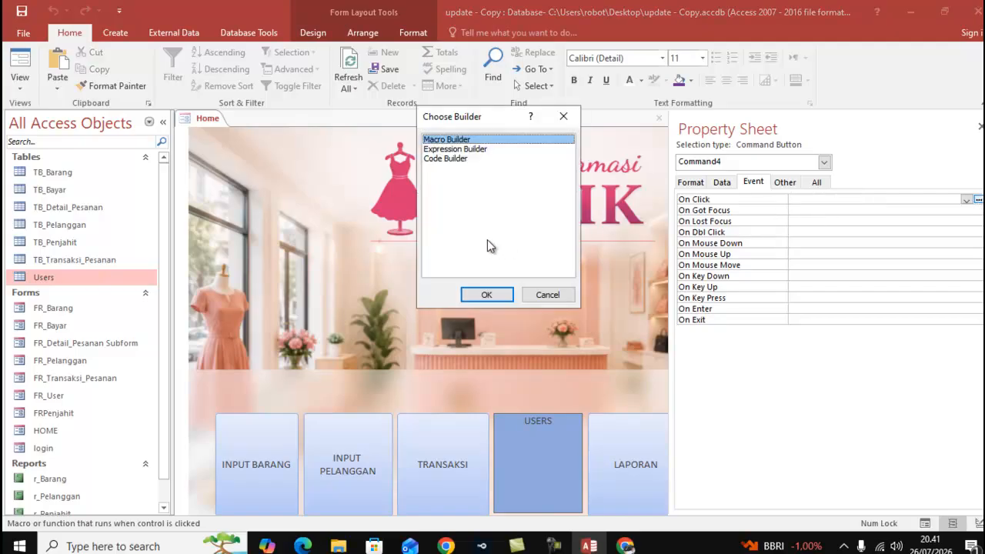
{"action": "left_click", "coordinate": [464, 172]}
{"action": "left_click", "coordinate": [486, 294]}
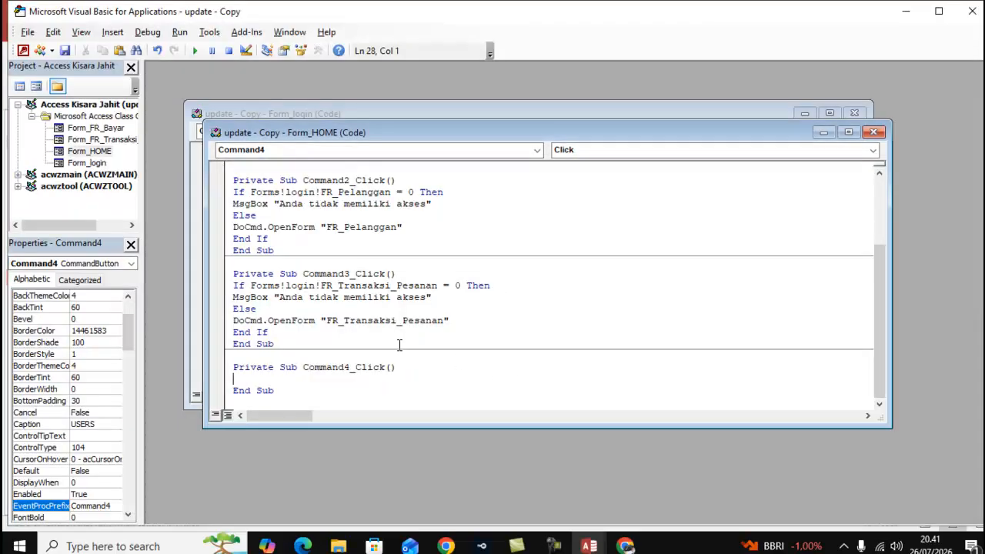
- Copy the If block from Command3_Click and paste it into Command4_Click
{"action": "left_click_drag", "start_coordinate": [290, 334], "coordinate": [223, 286]}
{"action": "key", "text": "ctrl+c"}
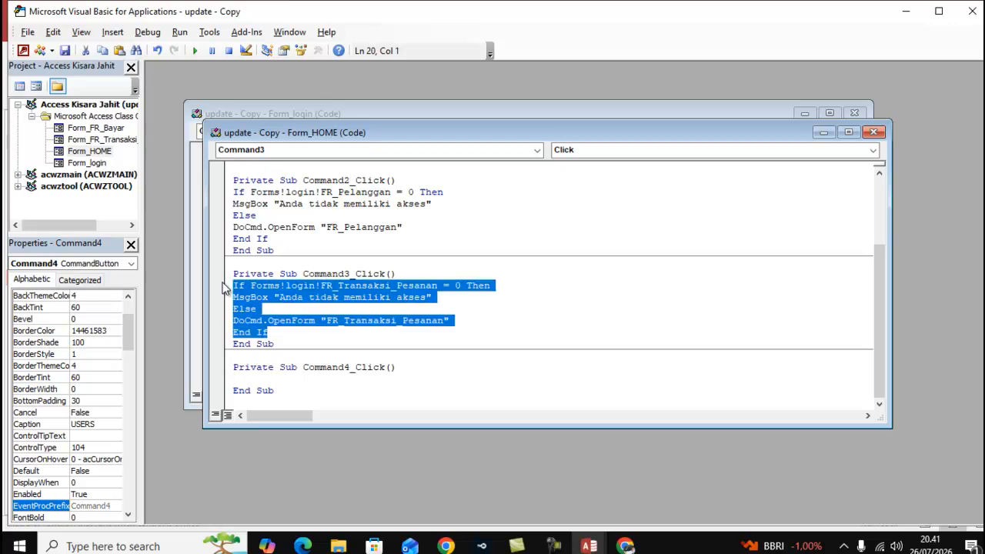
{"action": "left_click", "coordinate": [247, 379]}
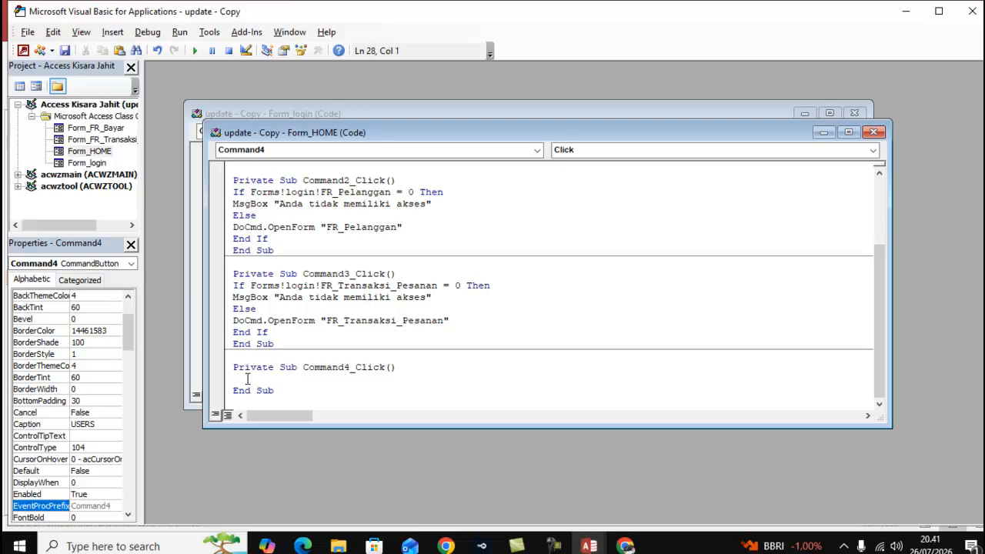
{"action": "key", "text": "ctrl+v"}
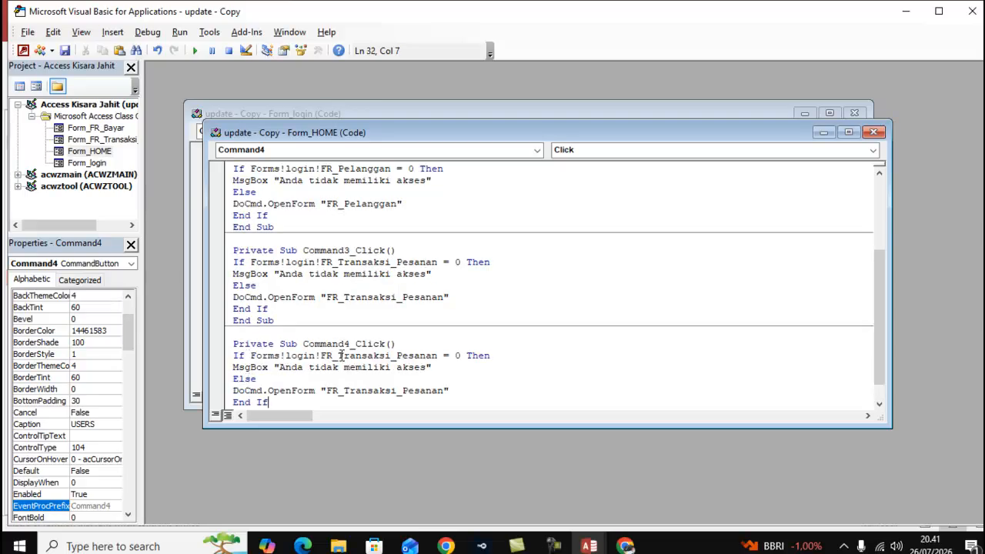
- Change the field in Command4_Click's If condition to FR_User, save the code, and minimize the code editor
{"action": "left_click_drag", "start_coordinate": [341, 355], "coordinate": [436, 355]}
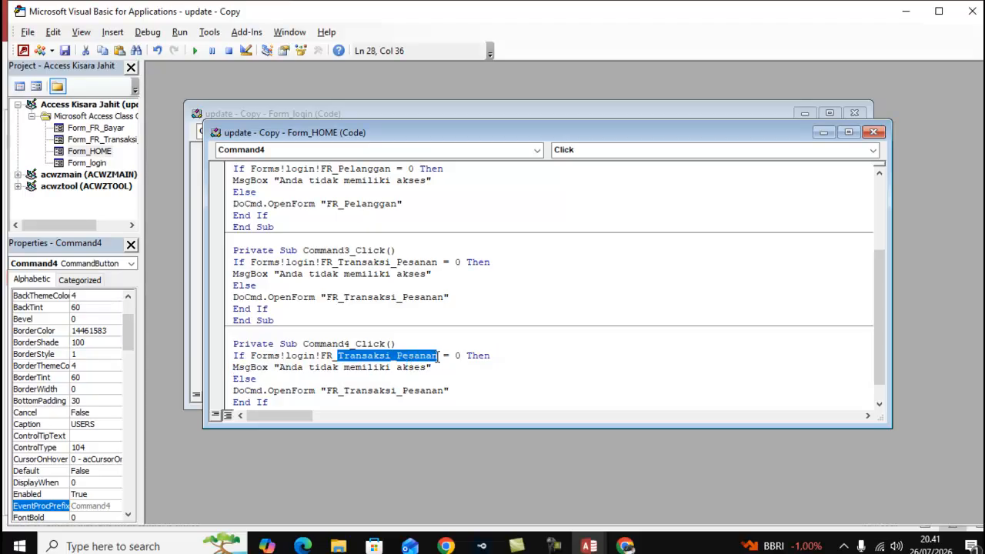
{"action": "key", "text": "BackSpace"}
{"action": "type", "text": "User"}
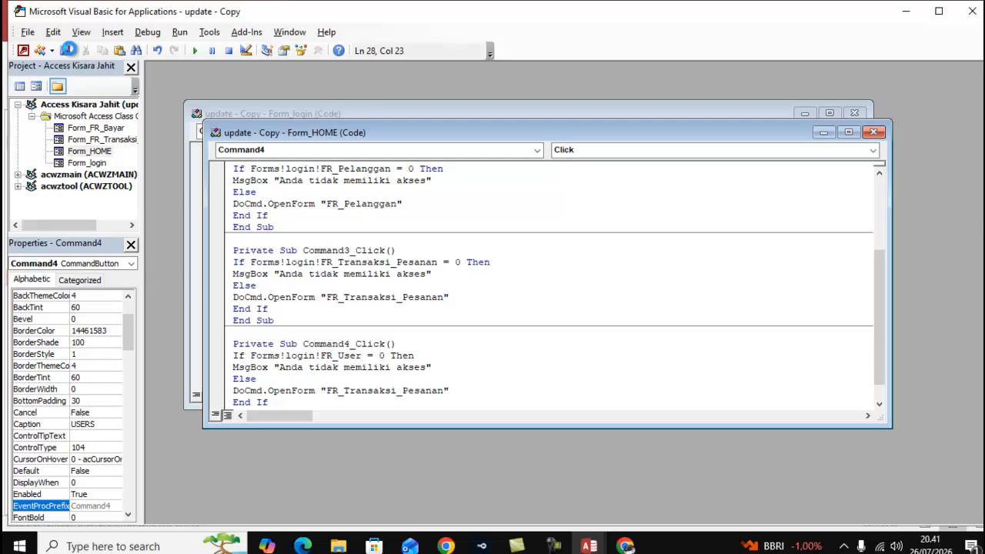
{"action": "left_click", "coordinate": [906, 11]}
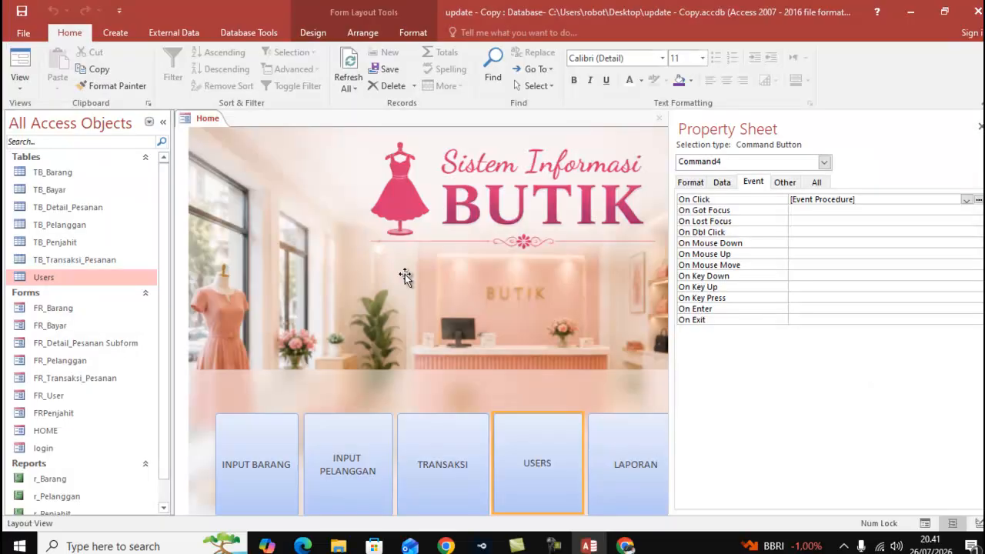
- Reopen the Users table to check its access-right fields, and close it again
{"action": "double_click", "coordinate": [112, 279]}
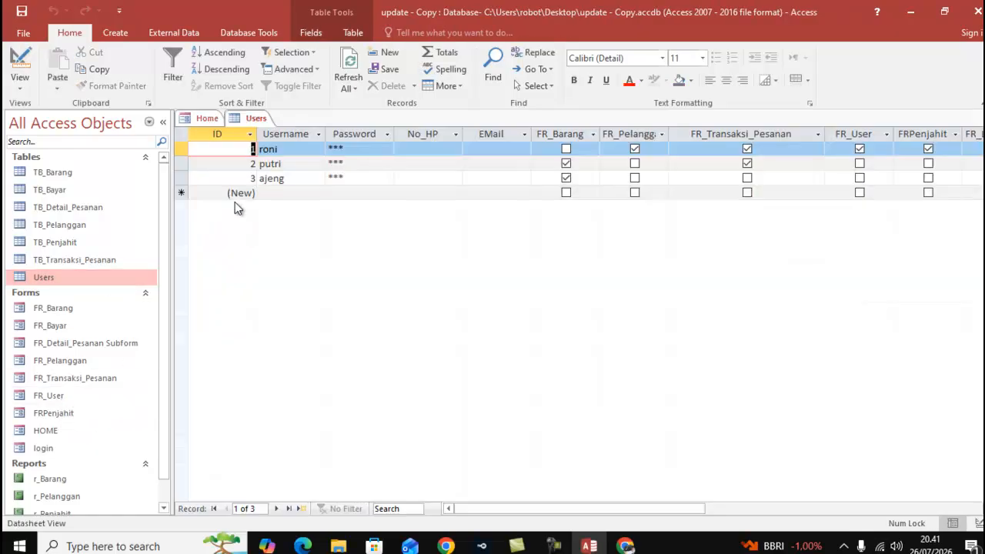
{"action": "right_click", "coordinate": [256, 119]}
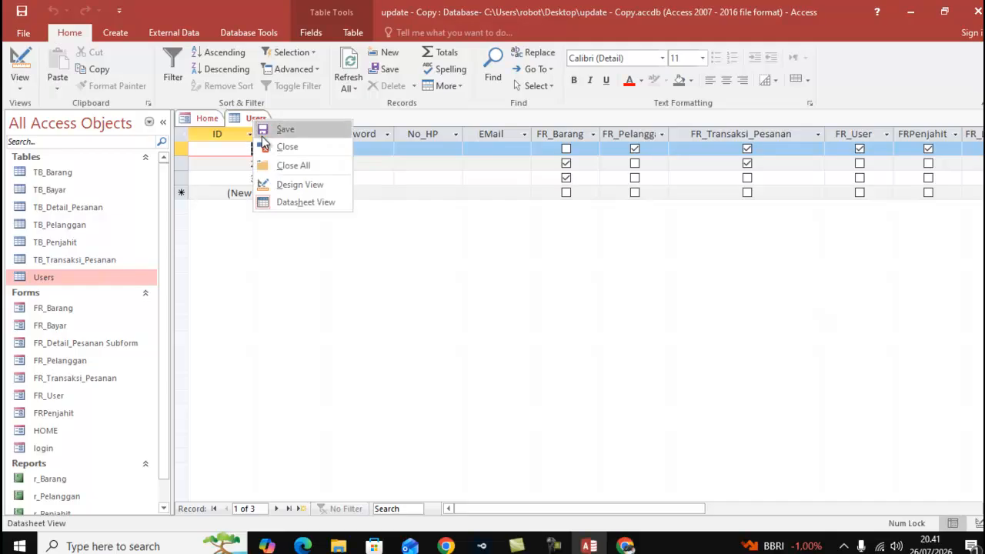
{"action": "left_click", "coordinate": [266, 154]}
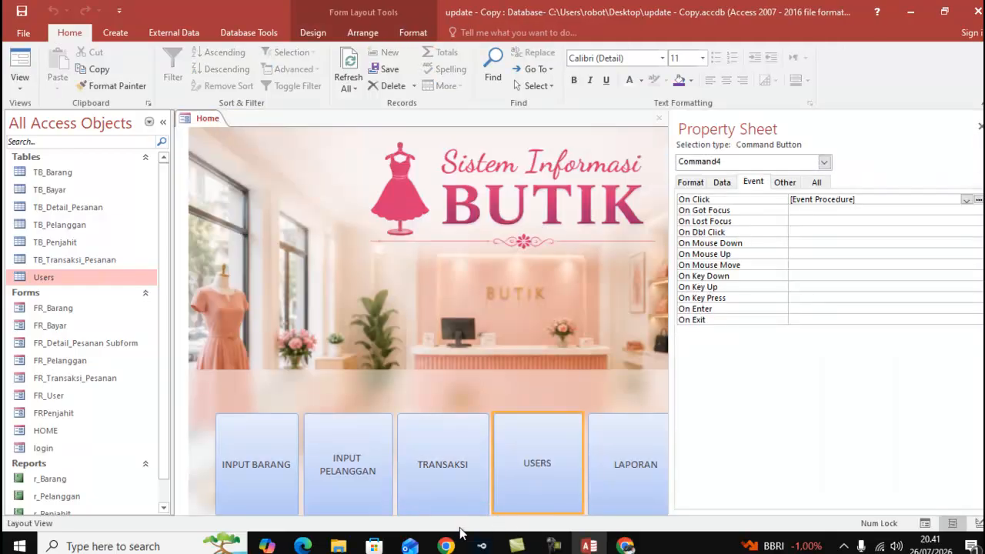
- Close the Home form's Property Sheet and the Home form itself
{"action": "left_click", "coordinate": [980, 126]}
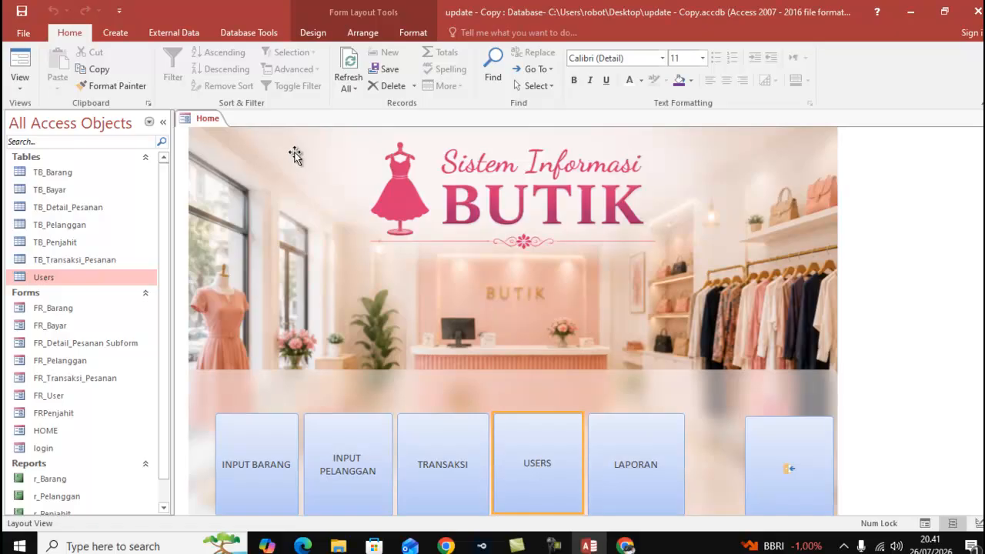
{"action": "right_click", "coordinate": [208, 118]}
{"action": "left_click", "coordinate": [213, 121]}
{"action": "right_click", "coordinate": [213, 121]}
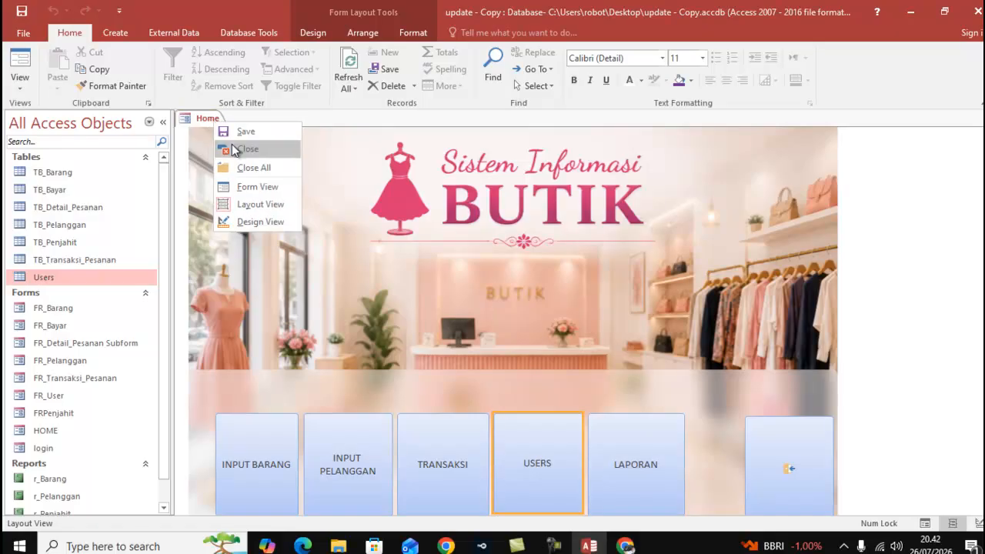
{"action": "left_click", "coordinate": [234, 150]}
- Open the Users table, remove FR_Pelanggan access from the user with ID 1, and review that user's remaining rights
{"action": "double_click", "coordinate": [114, 279]}
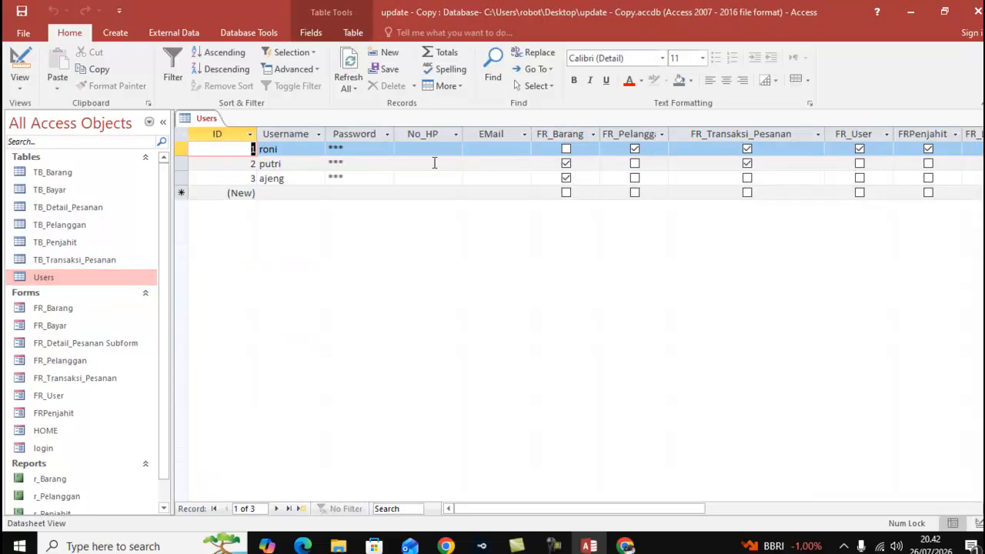
{"action": "left_click", "coordinate": [859, 149]}
{"action": "left_click", "coordinate": [634, 150]}
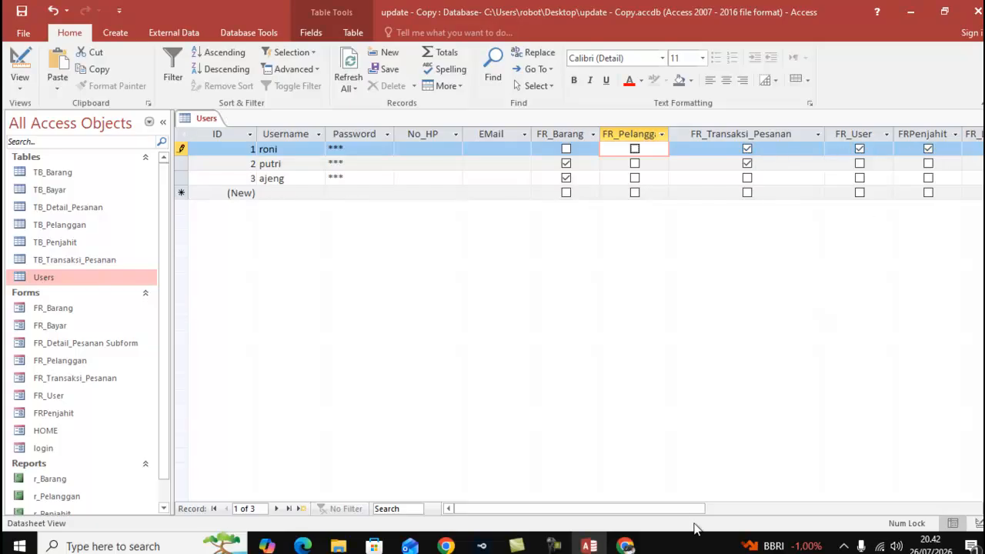
{"action": "left_click_drag", "start_coordinate": [690, 509], "coordinate": [750, 510]}
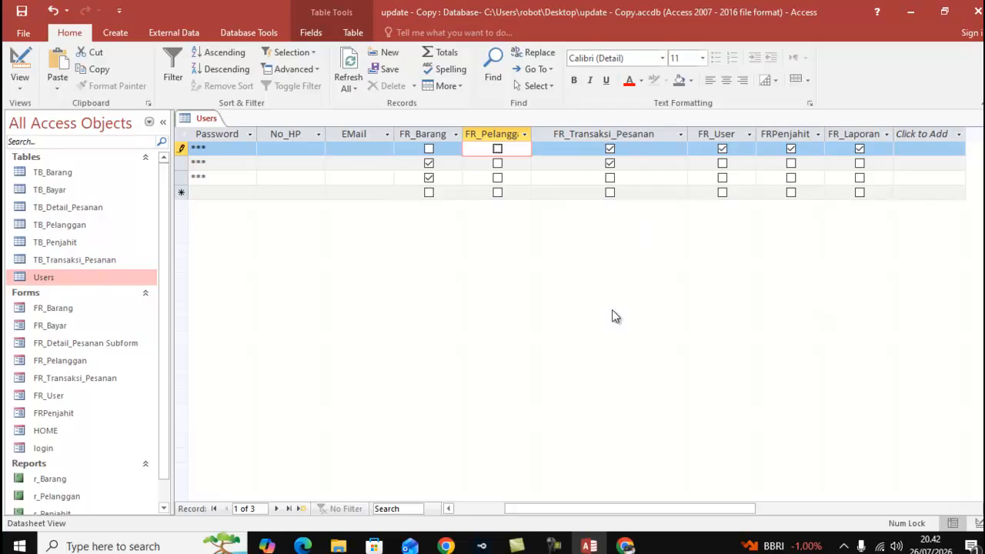
{"action": "left_click_drag", "start_coordinate": [585, 511], "coordinate": [480, 520]}
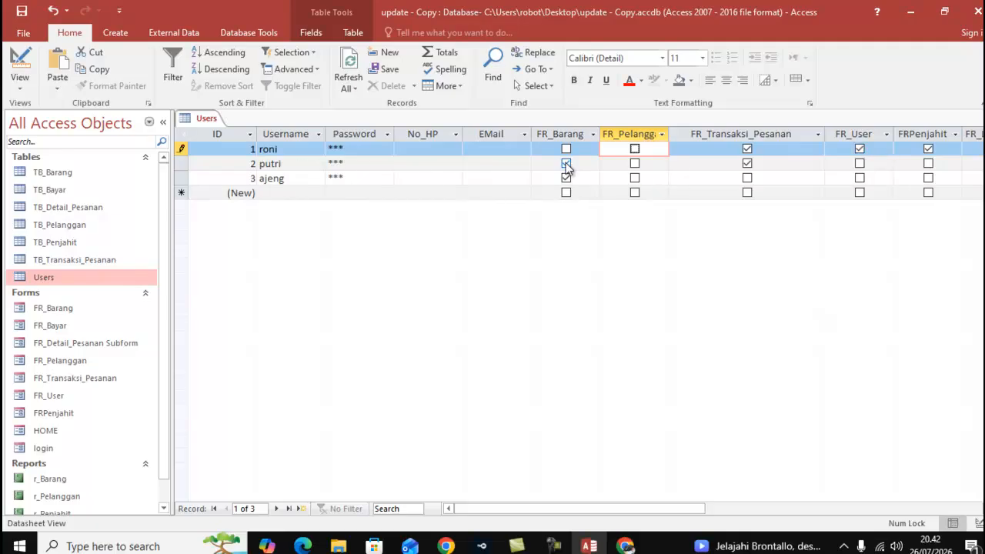
- Remove FR_Transaksi_Pesanan access from the user with ID 2 and review that user's remaining rights
{"action": "left_click", "coordinate": [747, 163]}
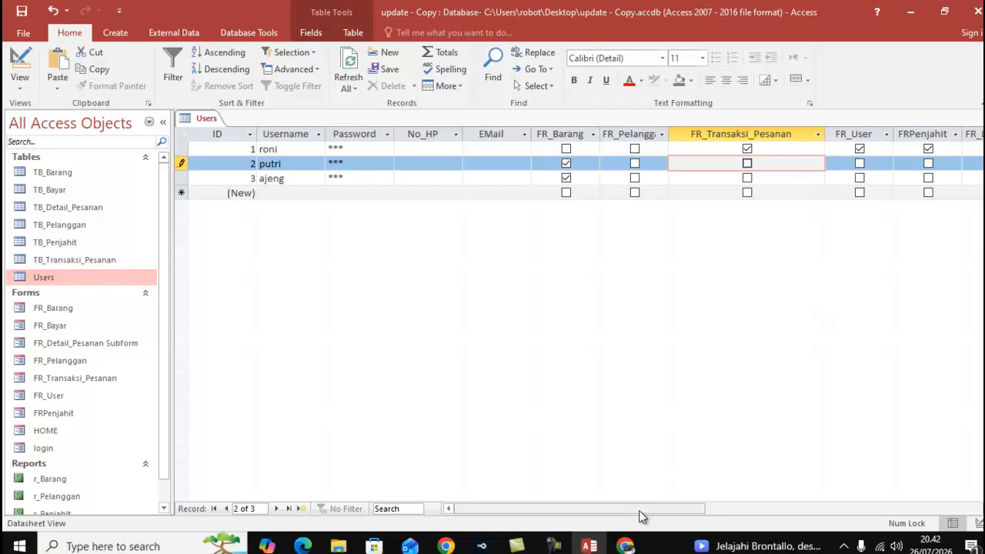
{"action": "left_click_drag", "start_coordinate": [645, 509], "coordinate": [729, 510]}
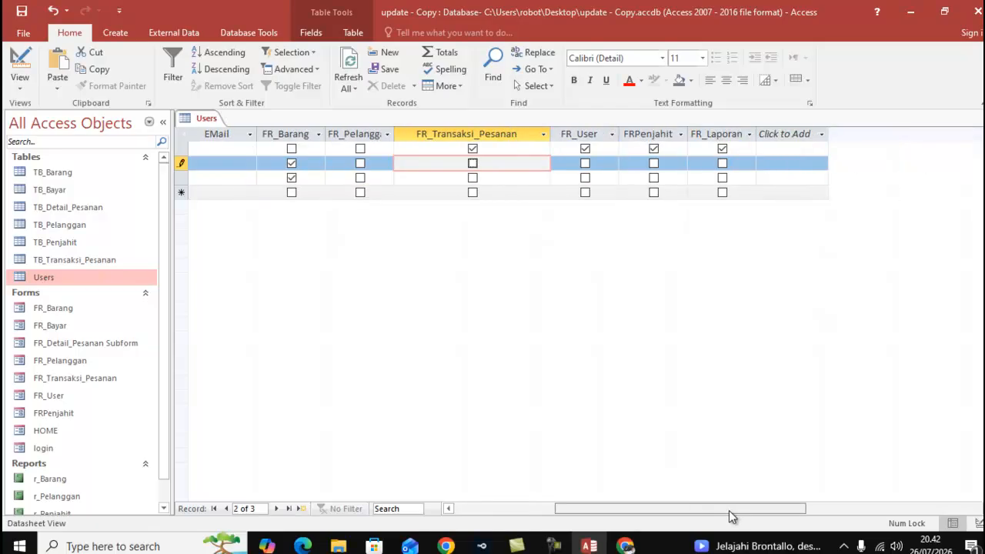
{"action": "left_click_drag", "start_coordinate": [620, 508], "coordinate": [488, 484]}
- For the user with ID 3, remove FR_Barang access and grant FR_User and FR_Pelanggan access, and close the Users table
{"action": "left_click", "coordinate": [567, 179]}
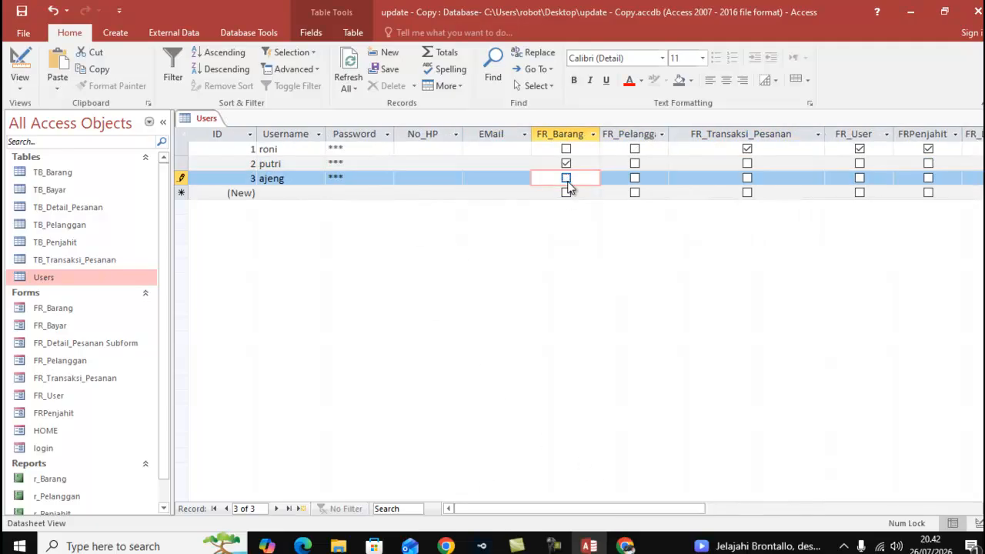
{"action": "left_click", "coordinate": [859, 179]}
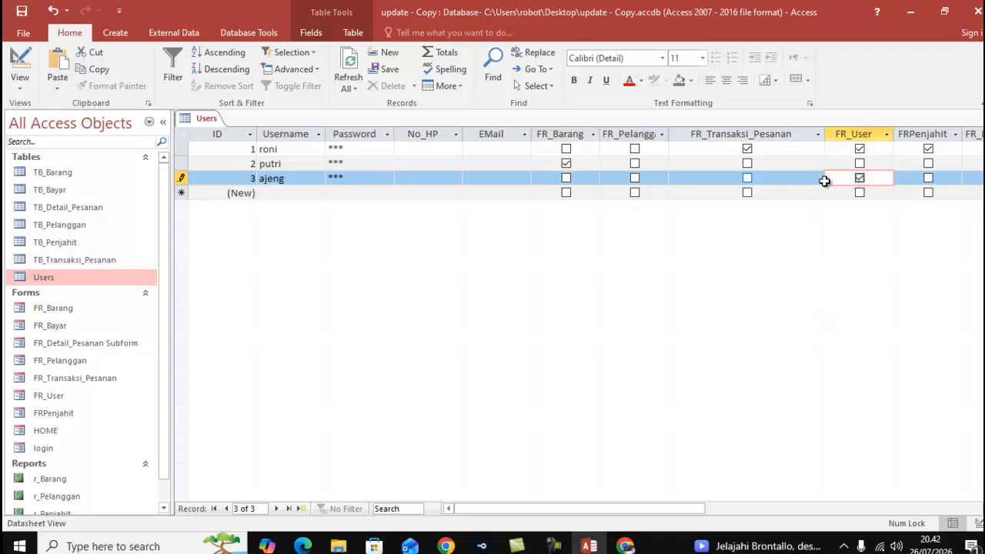
{"action": "left_click", "coordinate": [635, 179]}
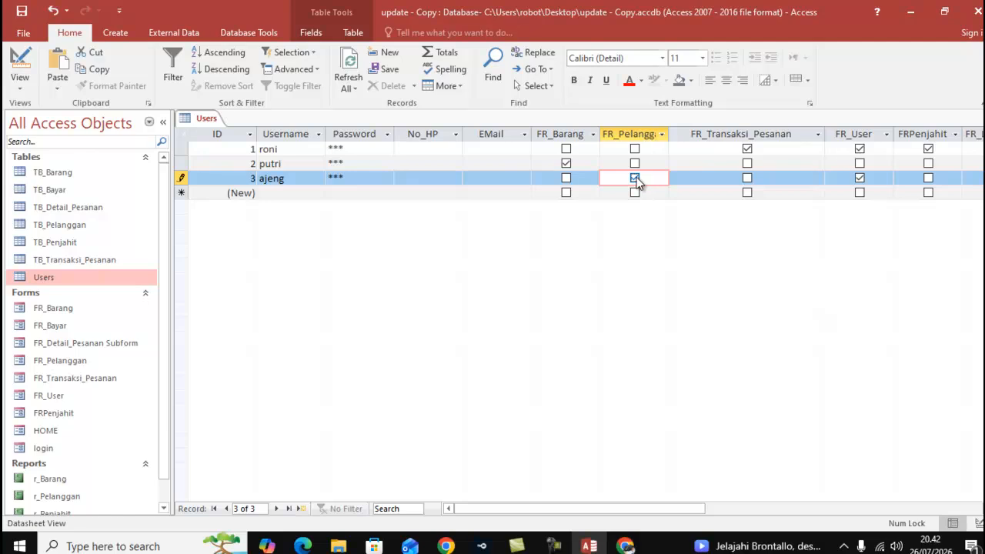
{"action": "right_click", "coordinate": [219, 123]}
{"action": "left_click", "coordinate": [219, 128]}
{"action": "right_click", "coordinate": [219, 125]}
{"action": "left_click", "coordinate": [231, 146]}
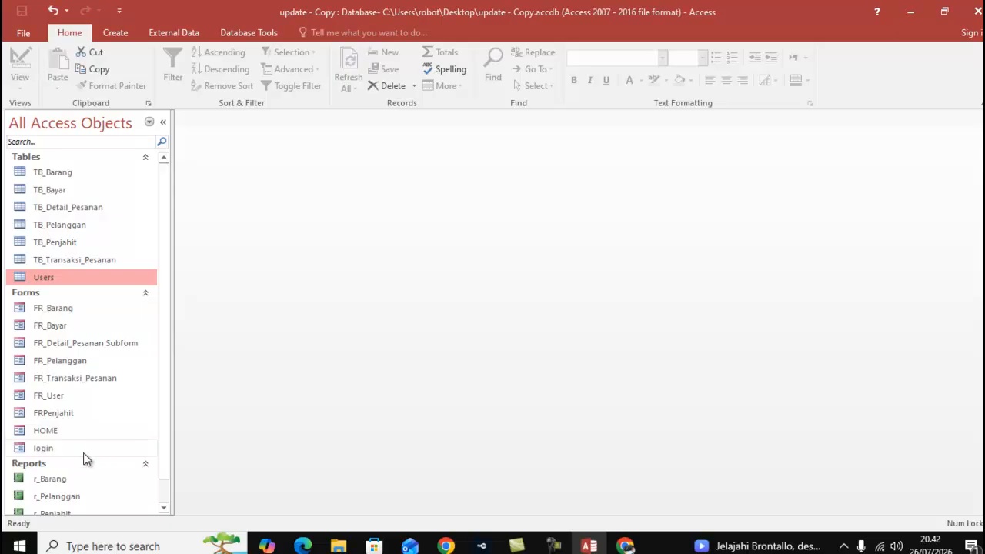
- Open the login form and log in with the username and account password of the user with ID 3
{"action": "double_click", "coordinate": [84, 448]}
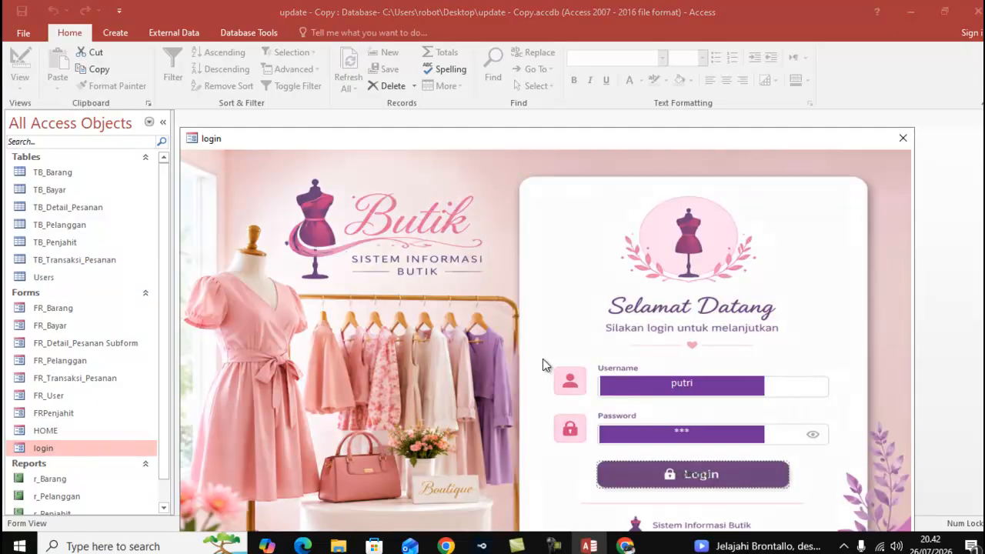
{"action": "left_click_drag", "start_coordinate": [703, 393], "coordinate": [609, 385]}
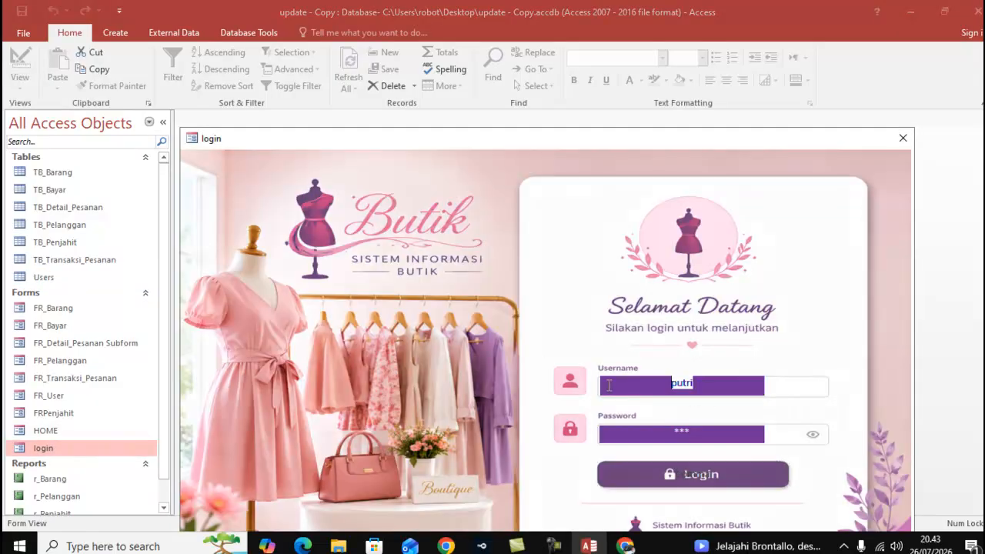
{"action": "type", "text": "ajeng"}
{"action": "key", "text": "Tab"}
{"action": "type", "text": "1"}
{"action": "left_click", "coordinate": [674, 487]}
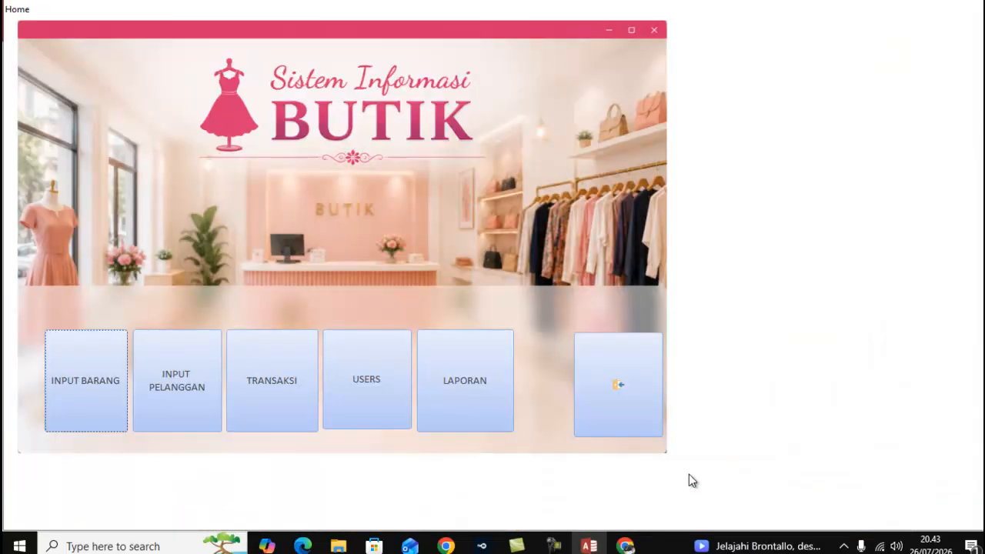
- Test the INPUT BARANG and INPUT PELANGGAN buttons on the Home form, dismissing the message and closing the customer form
{"action": "left_click", "coordinate": [77, 382]}
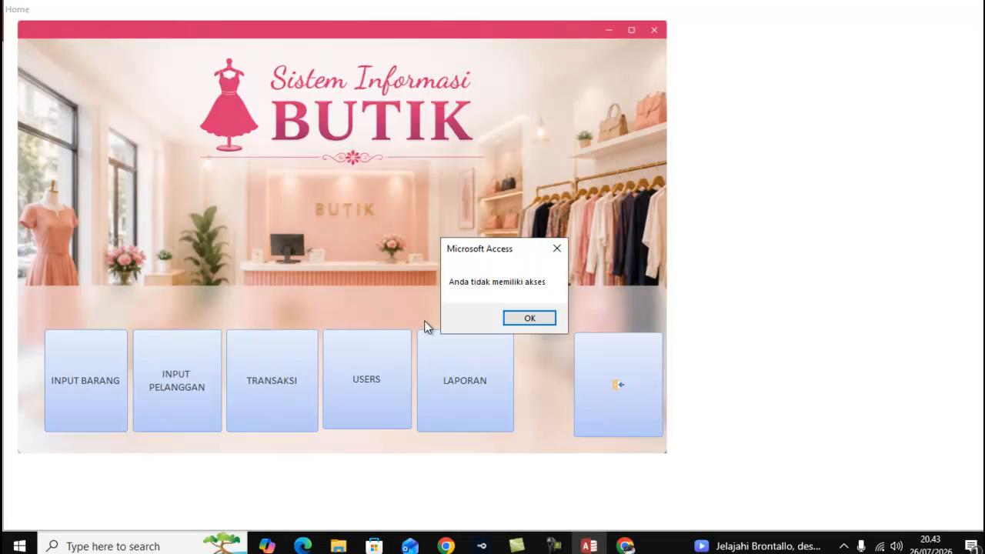
{"action": "left_click", "coordinate": [524, 319]}
{"action": "left_click", "coordinate": [199, 409]}
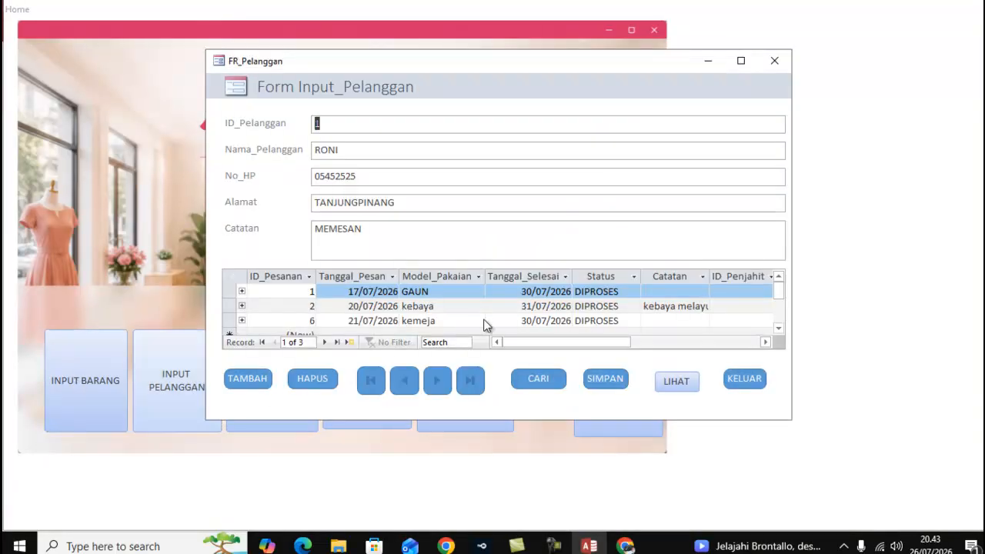
{"action": "left_click", "coordinate": [742, 378]}
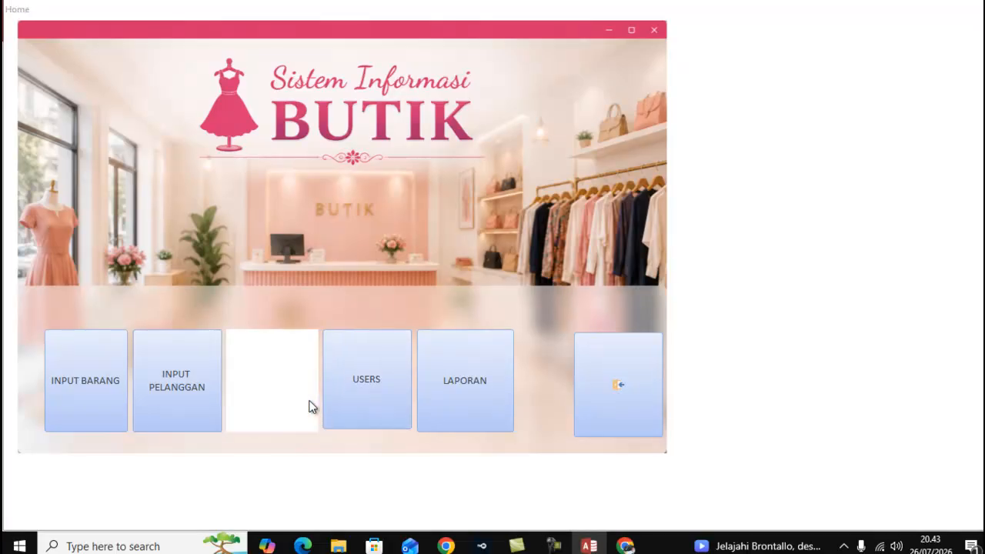
- Test the TRANSAKSI and USERS buttons on the Home form to see what each one opens
{"action": "left_click", "coordinate": [310, 407]}
{"action": "left_click", "coordinate": [524, 322]}
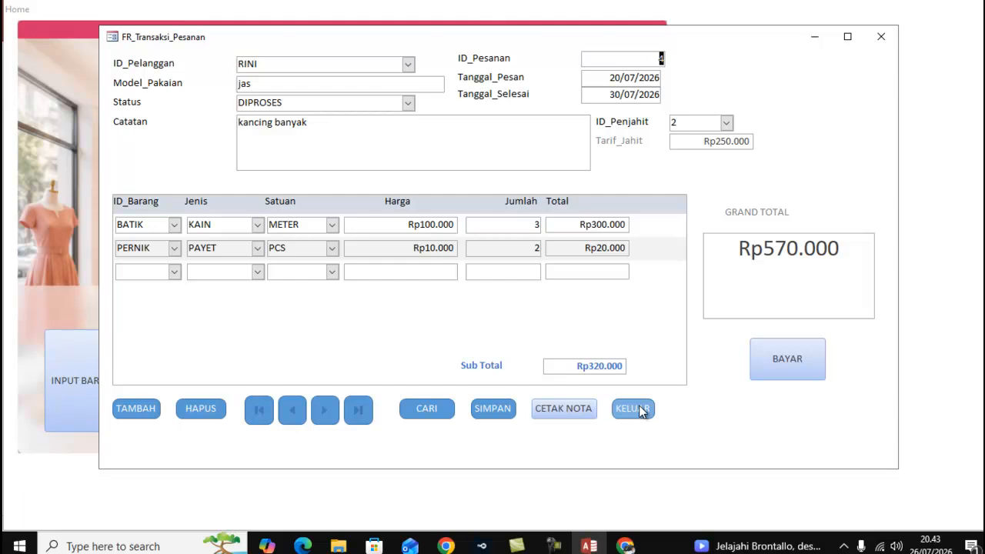
{"action": "left_click", "coordinate": [632, 408]}
{"action": "left_click", "coordinate": [397, 397]}
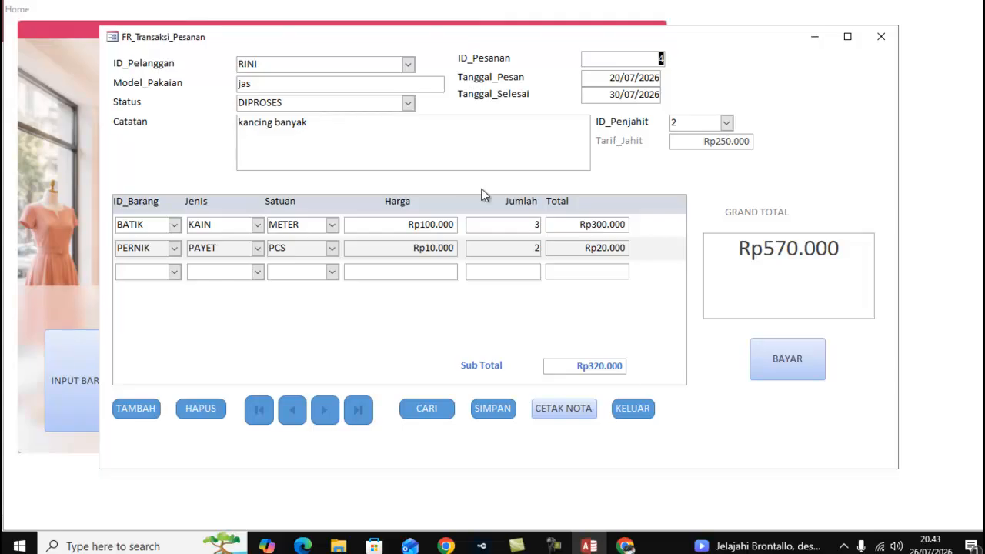
- Close the transaction form and test the LAPORAN, USERS and TRANSAKSI buttons on the Home form, closing whatever each one opens
{"action": "left_click", "coordinate": [636, 409]}
{"action": "left_click", "coordinate": [503, 385]}
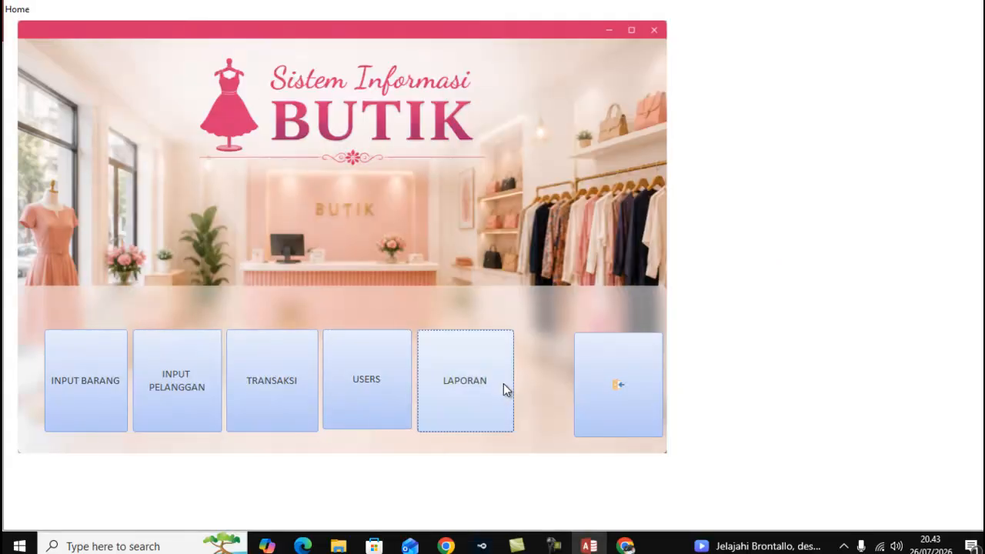
{"action": "left_click", "coordinate": [345, 380]}
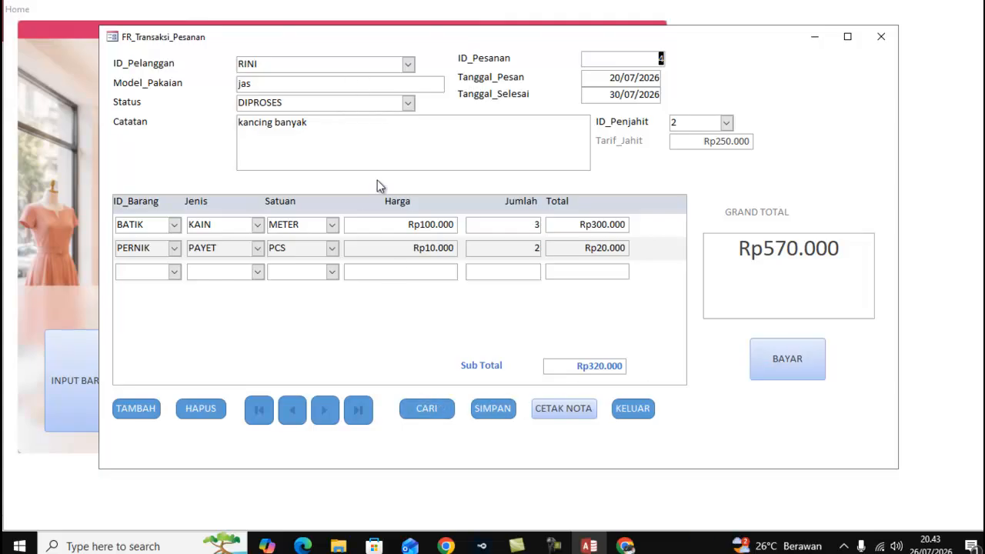
{"action": "left_click", "coordinate": [430, 408]}
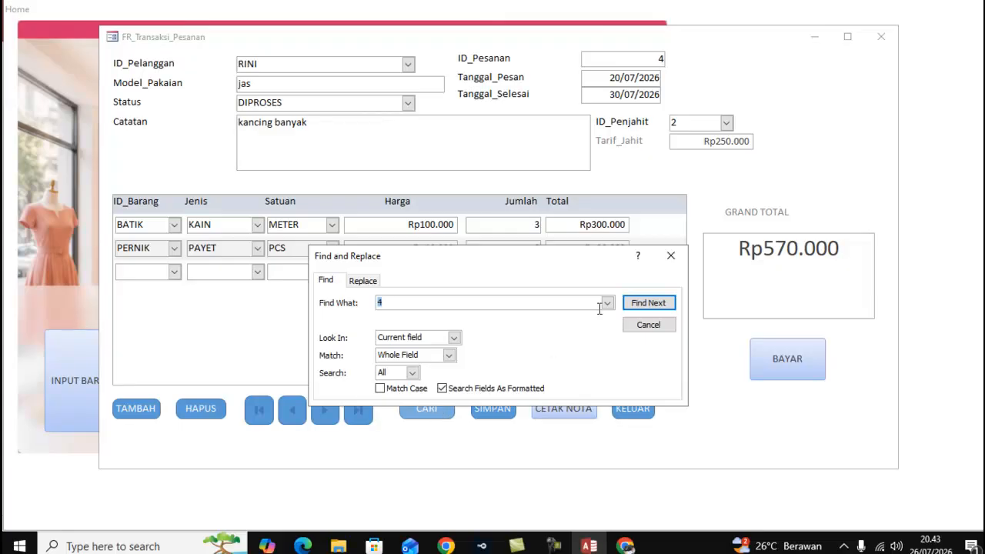
{"action": "left_click", "coordinate": [649, 325]}
{"action": "left_click", "coordinate": [647, 409]}
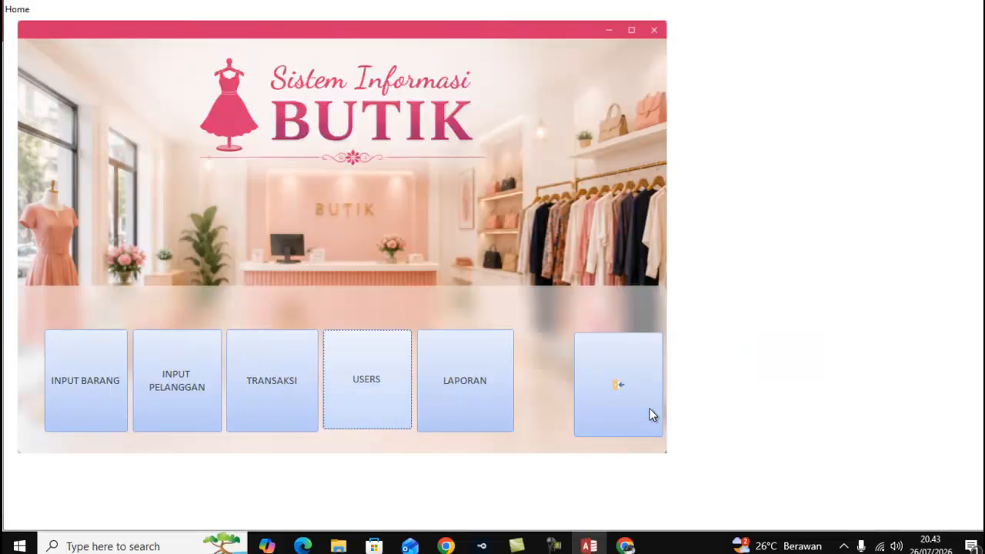
{"action": "left_click", "coordinate": [284, 396]}
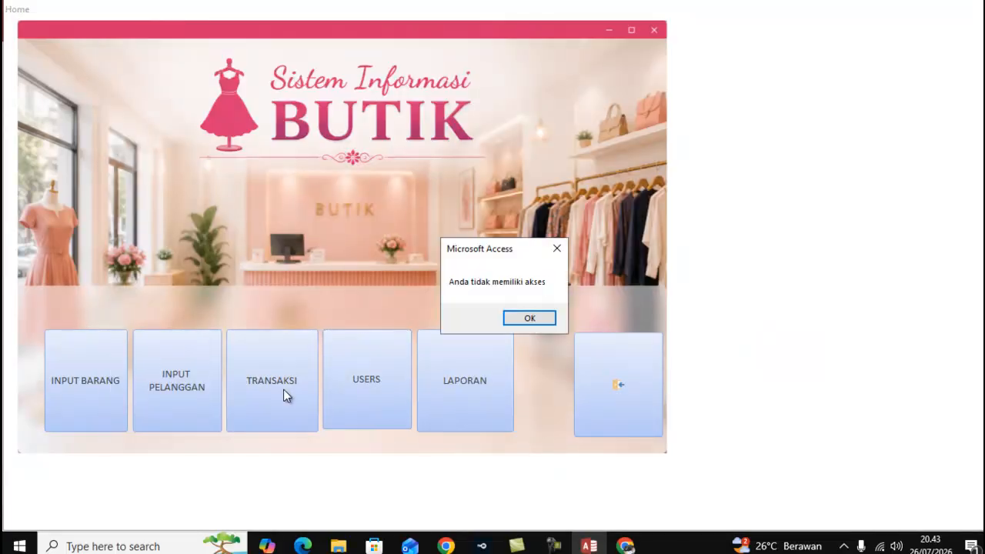
{"action": "left_click", "coordinate": [517, 323]}
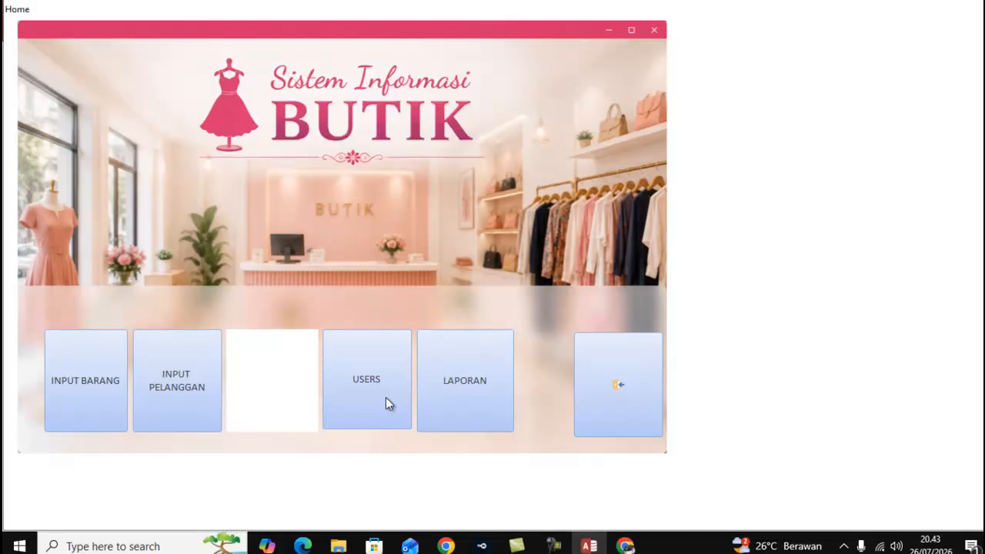
- Close the Home form, reopen the login form and log in with the username and account password of the user with ID 1
{"action": "right_click", "coordinate": [460, 10]}
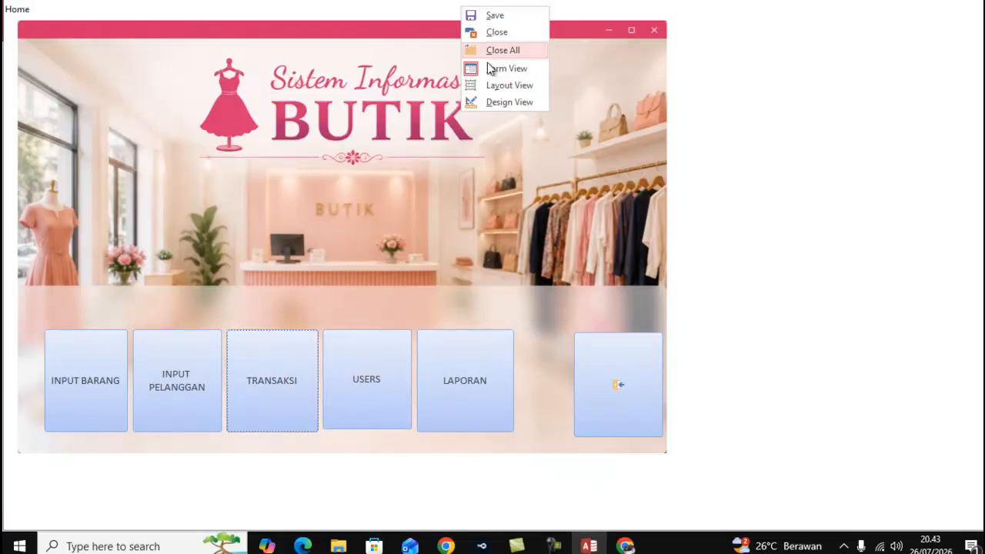
{"action": "left_click", "coordinate": [494, 103]}
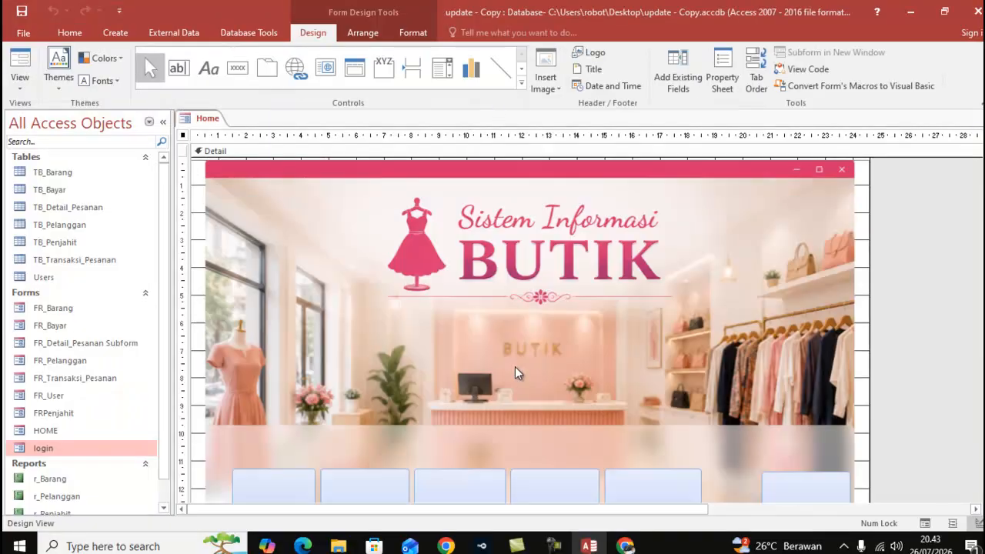
{"action": "right_click", "coordinate": [200, 122]}
{"action": "left_click", "coordinate": [211, 150]}
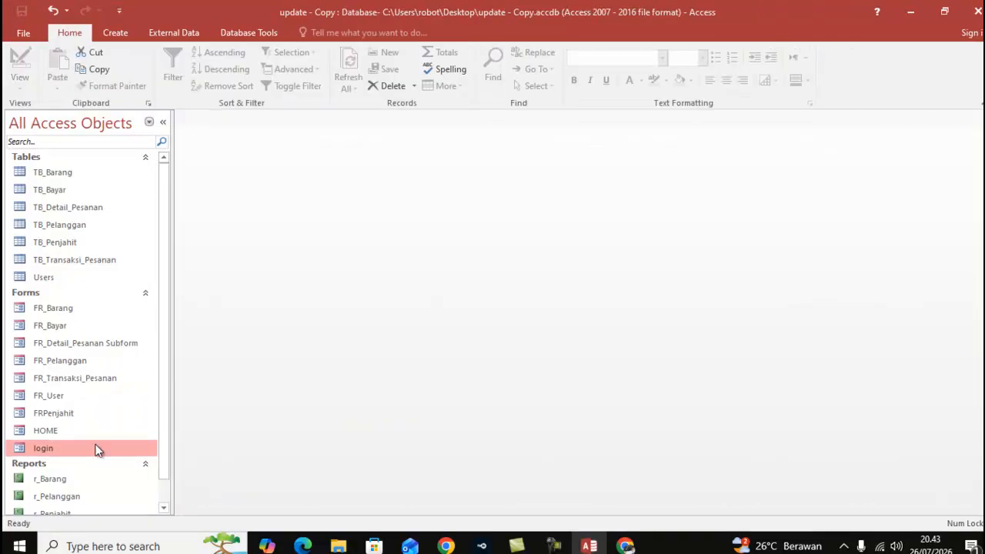
{"action": "double_click", "coordinate": [98, 450]}
{"action": "double_click", "coordinate": [647, 381]}
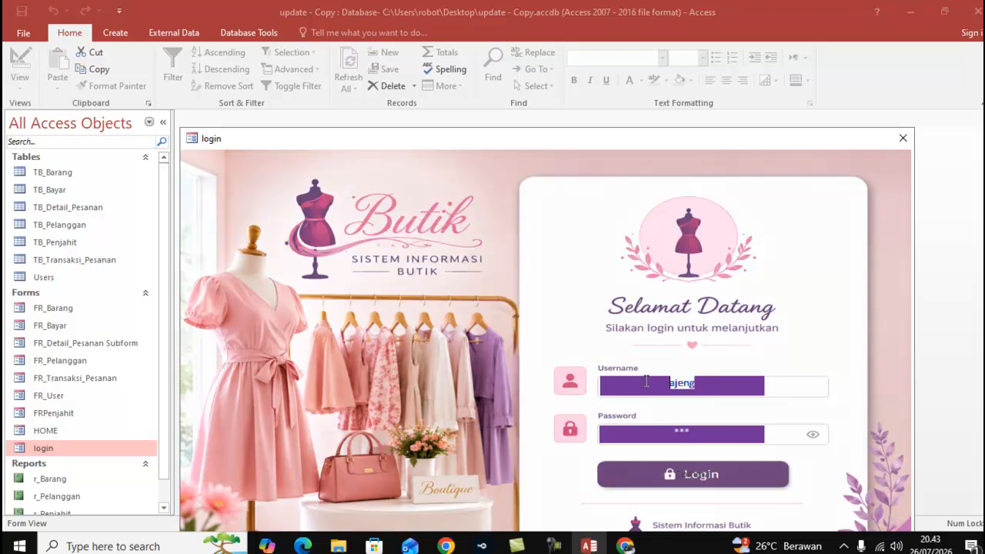
{"action": "type", "text": "roni"}
{"action": "key", "text": "Tab"}
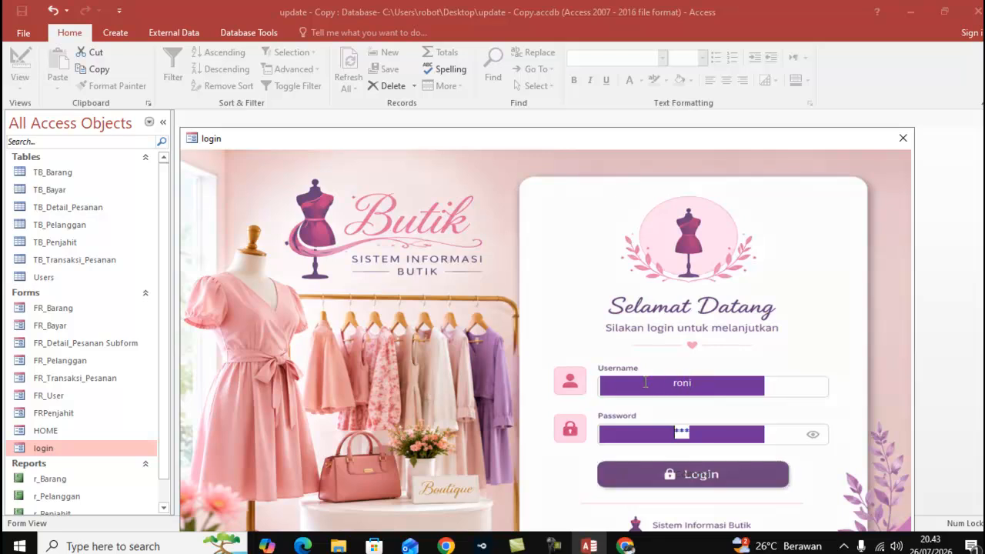
{"action": "type", "text": "**"}
{"action": "left_click", "coordinate": [714, 475]}
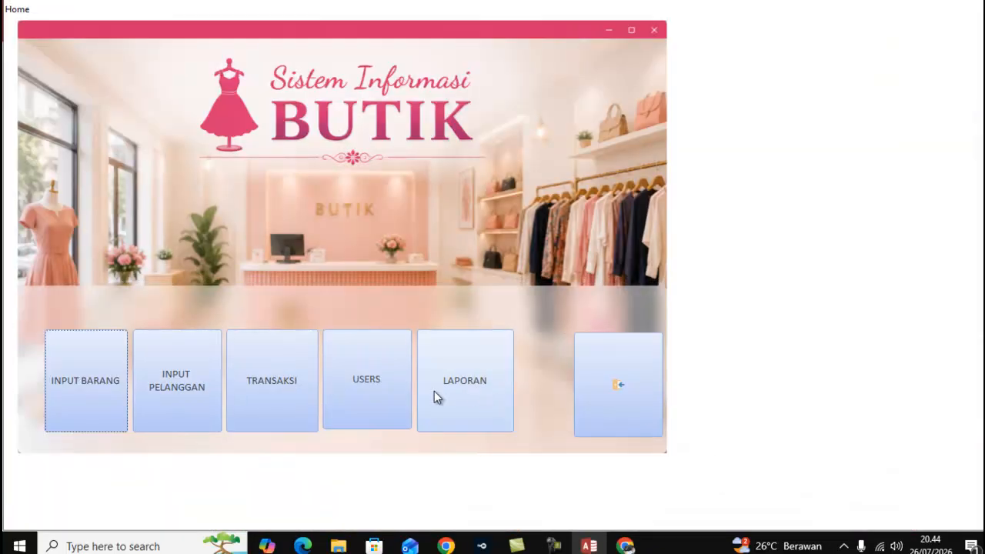
- Test the USERS, TRANSAKSI, INPUT PELANGGAN, INPUT BARANG and LAPORAN buttons on the Home form, closing whatever each one opens
{"action": "left_click", "coordinate": [384, 396]}
{"action": "left_click", "coordinate": [624, 408]}
{"action": "left_click", "coordinate": [282, 378]}
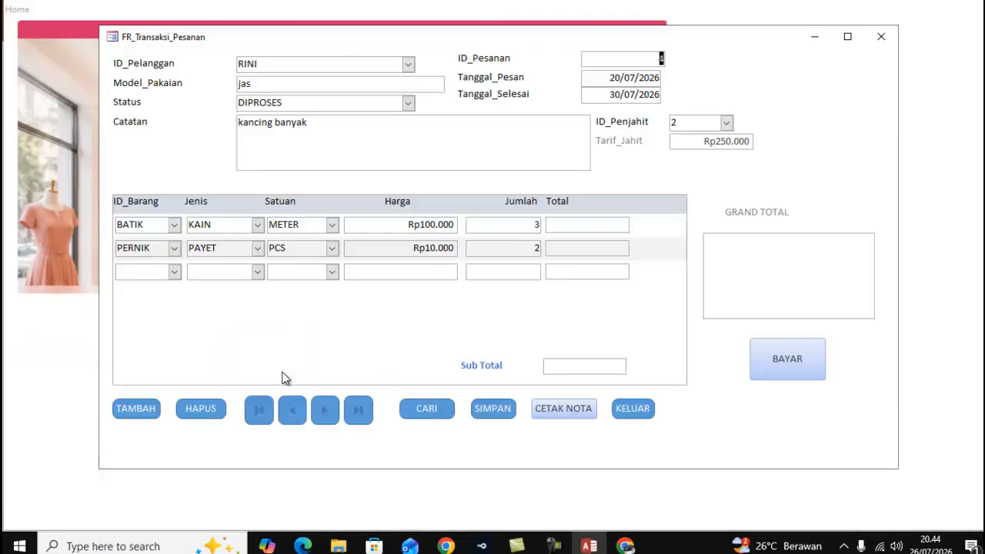
{"action": "left_click", "coordinate": [632, 407]}
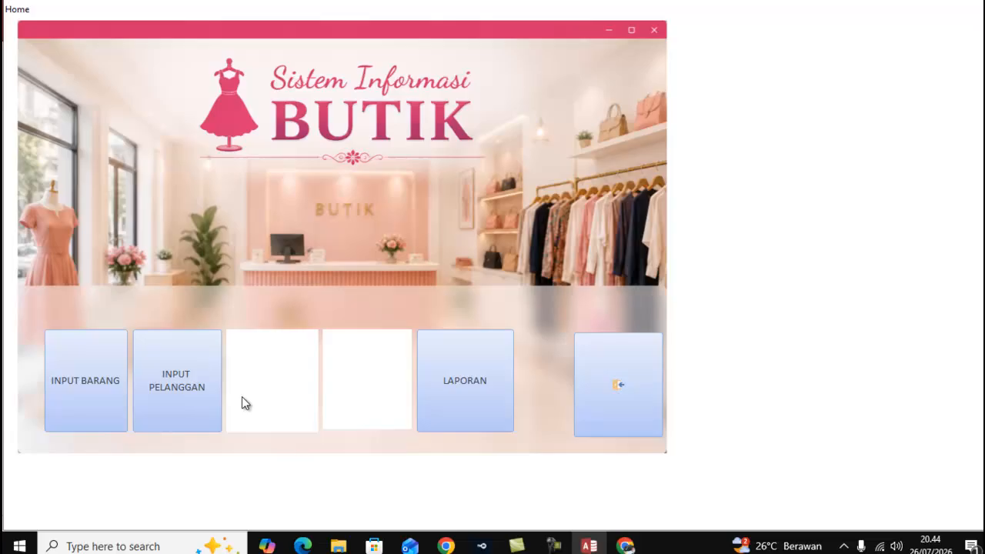
{"action": "left_click", "coordinate": [201, 386]}
{"action": "left_click", "coordinate": [516, 323]}
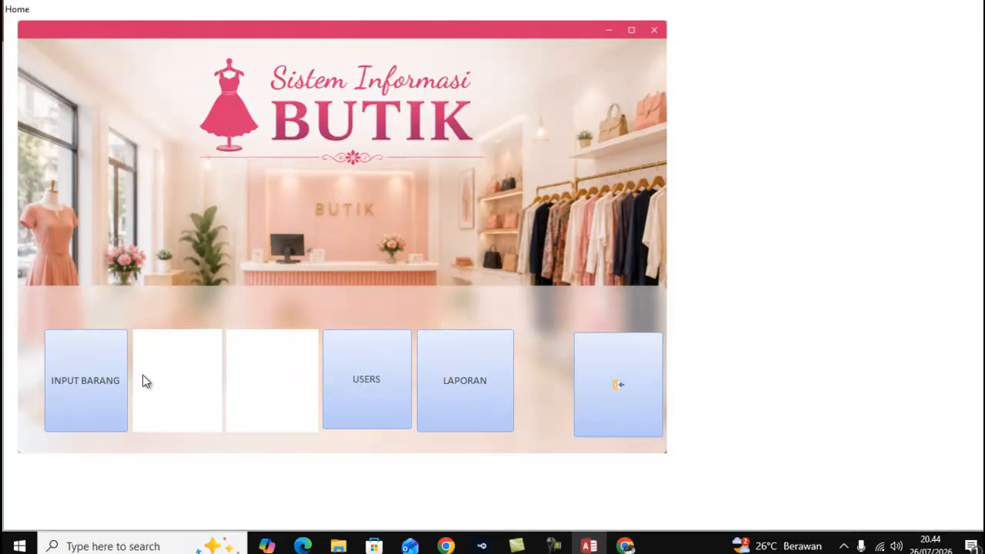
{"action": "left_click", "coordinate": [101, 381]}
{"action": "left_click", "coordinate": [528, 319]}
{"action": "left_click", "coordinate": [475, 390]}
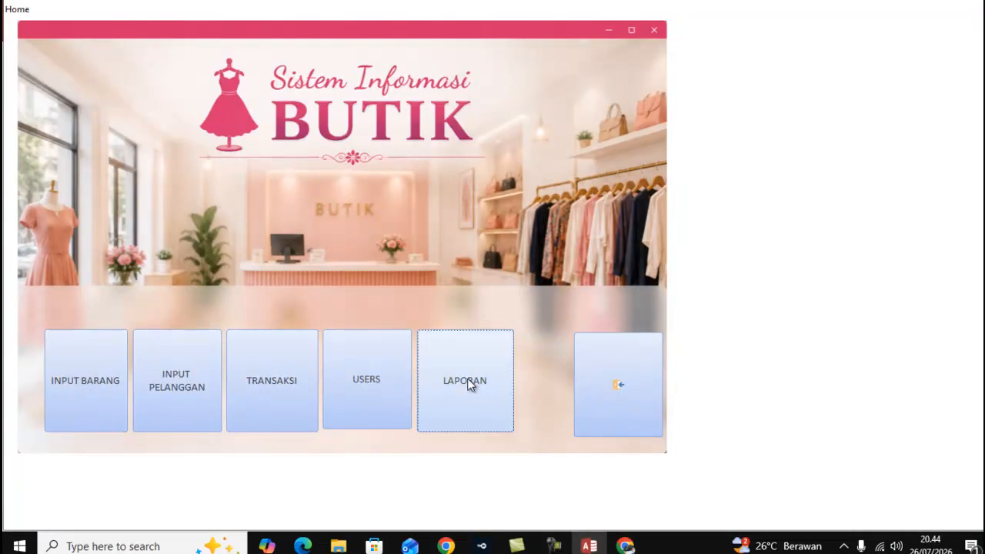
- In the USERS button's click code on the Home form, change the OpenForm target to "FR_User", save, and close the code editor
{"action": "right_click", "coordinate": [501, 21]}
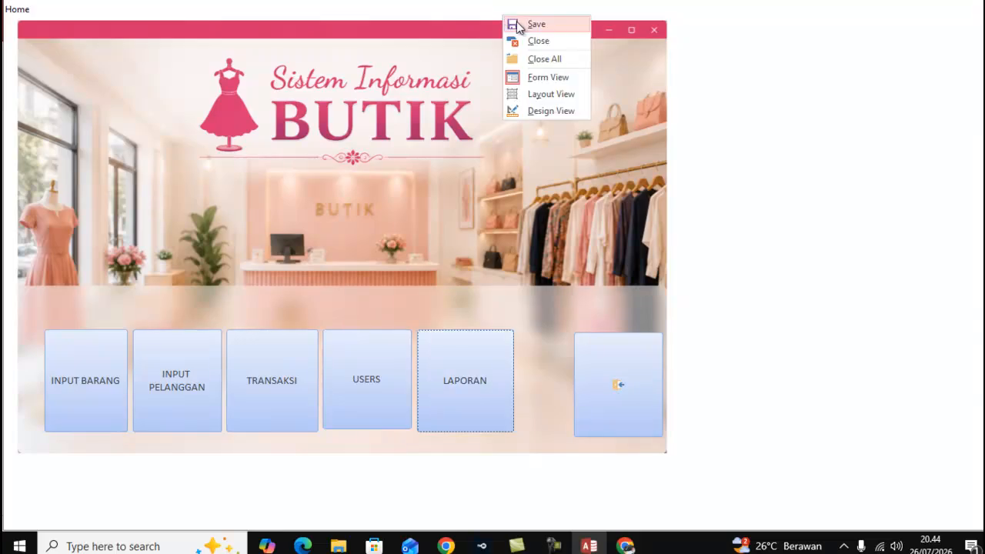
{"action": "left_click", "coordinate": [548, 110]}
{"action": "scroll", "coordinate": [596, 340], "scroll_direction": "down", "scroll_amount": 3}
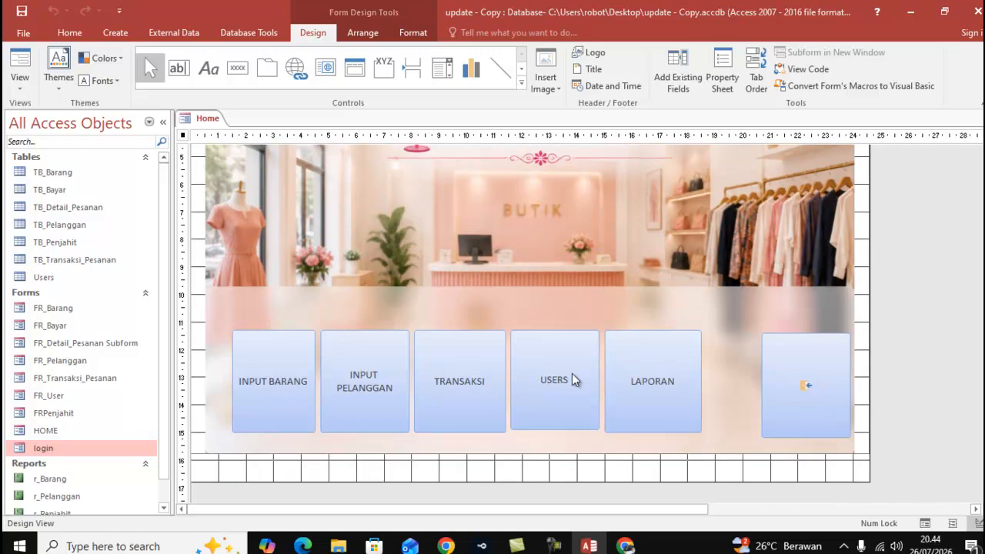
{"action": "left_click", "coordinate": [572, 373]}
{"action": "right_click", "coordinate": [574, 375]}
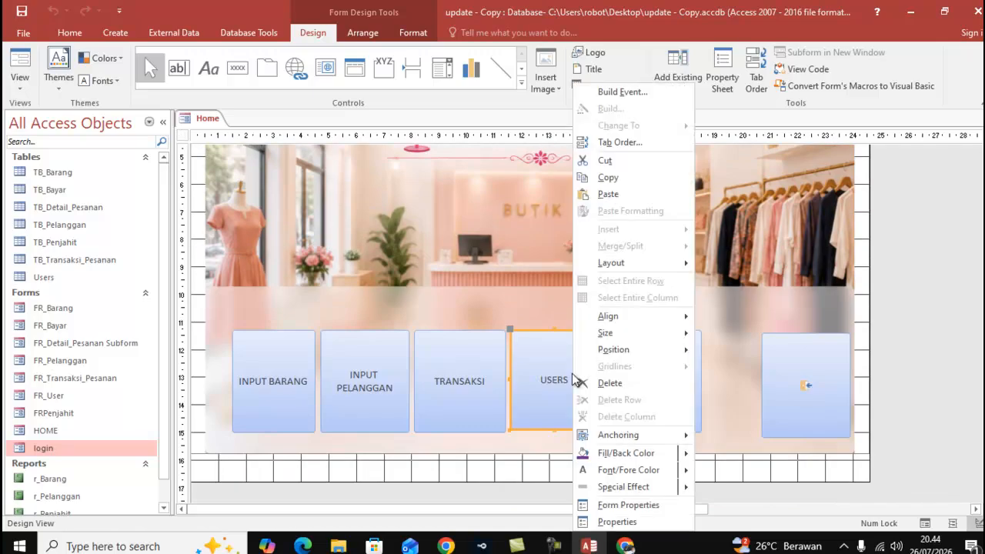
{"action": "left_click", "coordinate": [616, 521]}
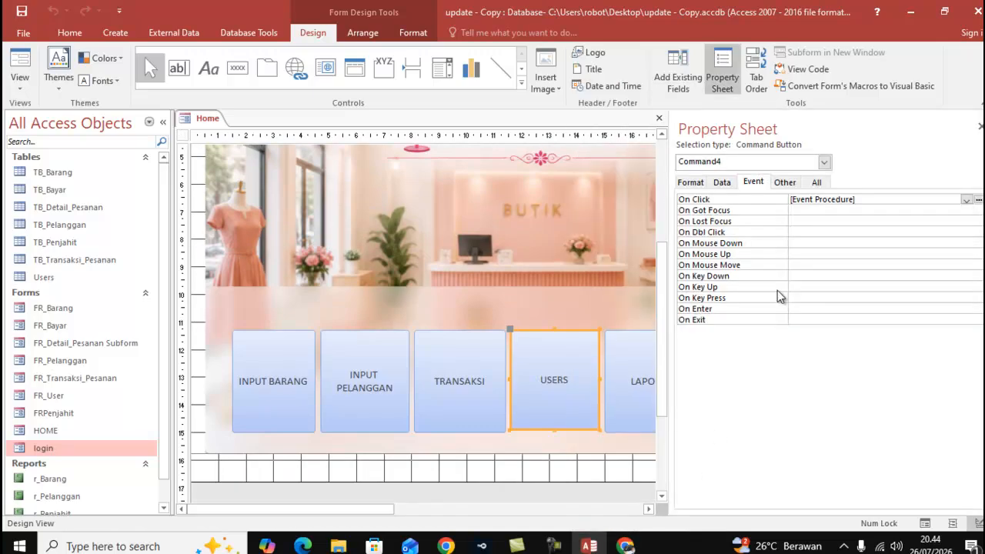
{"action": "left_click", "coordinate": [978, 200]}
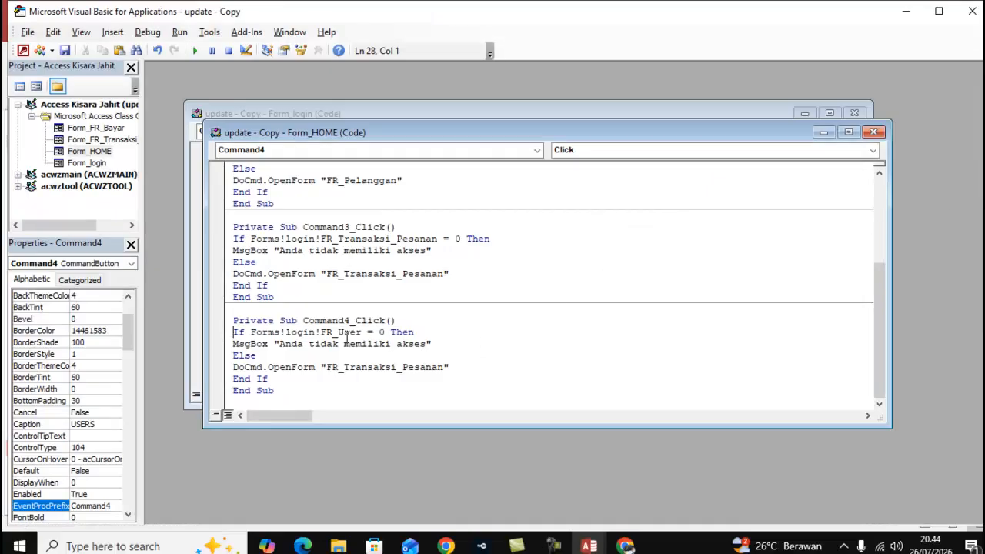
{"action": "left_click", "coordinate": [347, 365]}
{"action": "left_click_drag", "start_coordinate": [444, 367], "coordinate": [355, 369]}
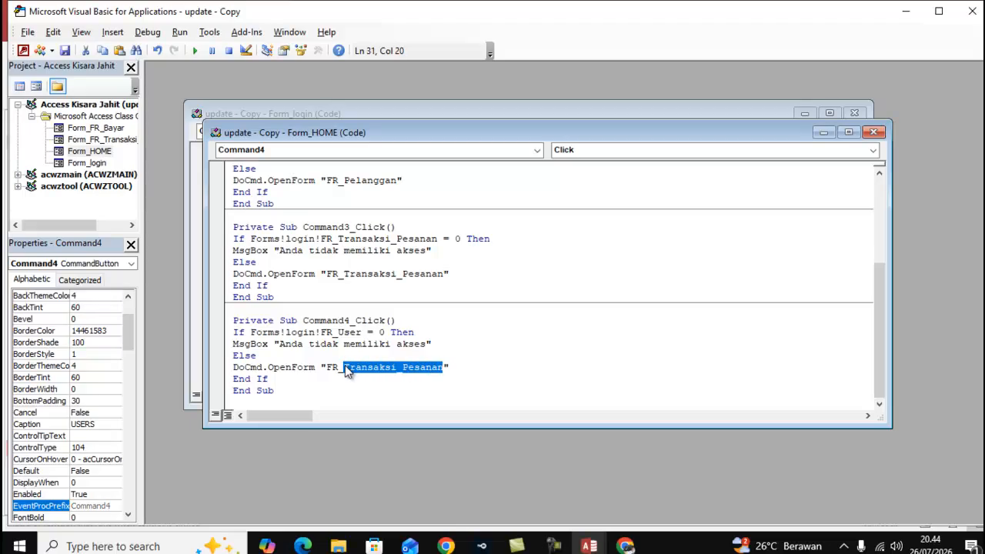
{"action": "type", "text": "User"}
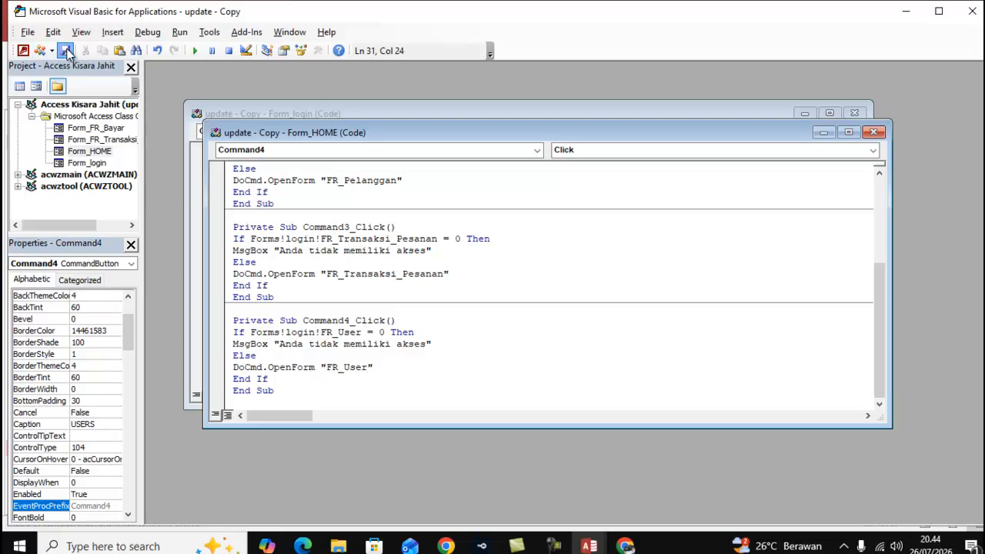
{"action": "left_click", "coordinate": [971, 11]}
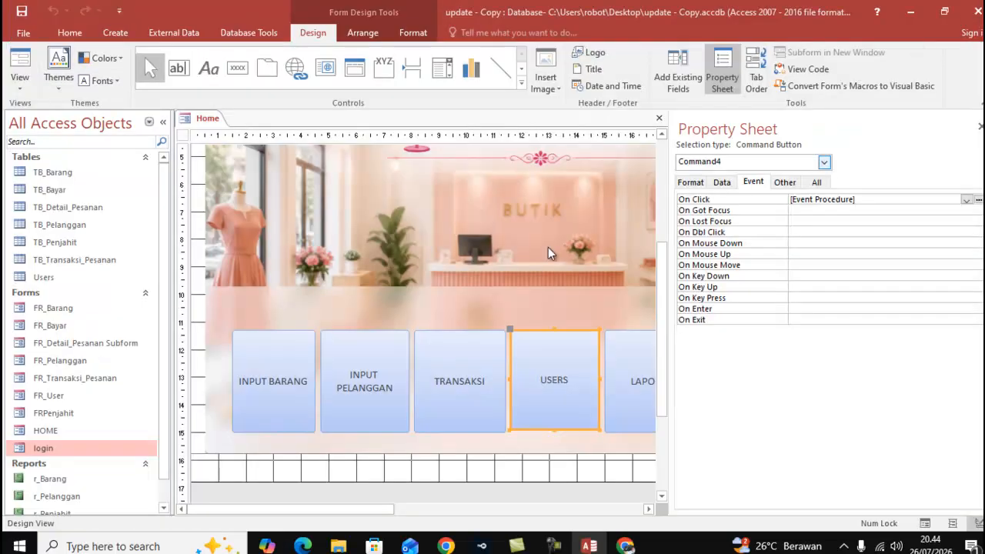
- Close the Home form, reopen the login form and log in with the credentials already filled in
{"action": "right_click", "coordinate": [214, 125]}
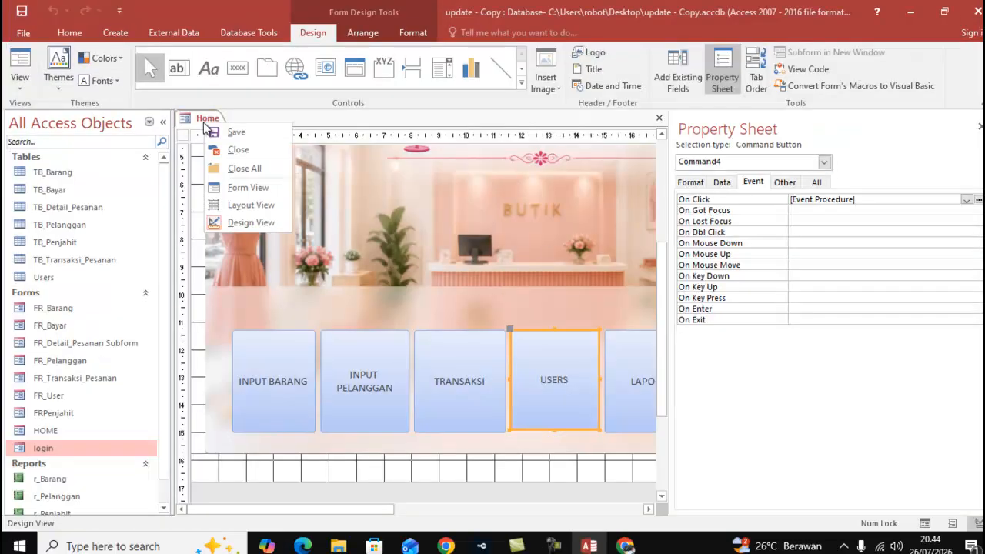
{"action": "left_click", "coordinate": [224, 147]}
{"action": "double_click", "coordinate": [68, 448]}
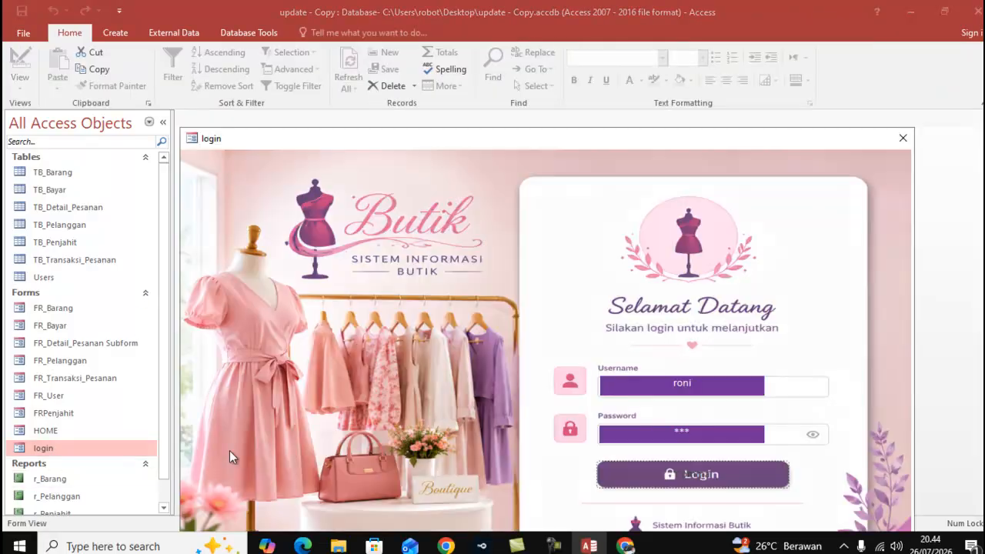
{"action": "left_click", "coordinate": [695, 476]}
- Test the USERS button on the Home form, move the user form higher on the screen and close it
{"action": "left_click", "coordinate": [396, 380]}
{"action": "left_click_drag", "start_coordinate": [484, 146], "coordinate": [498, 57]}
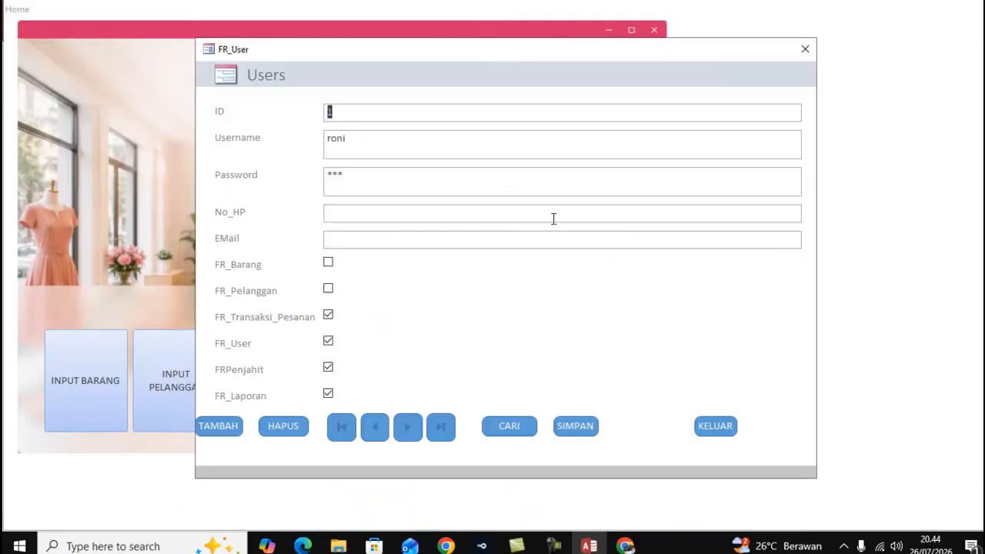
{"action": "left_click", "coordinate": [712, 432]}
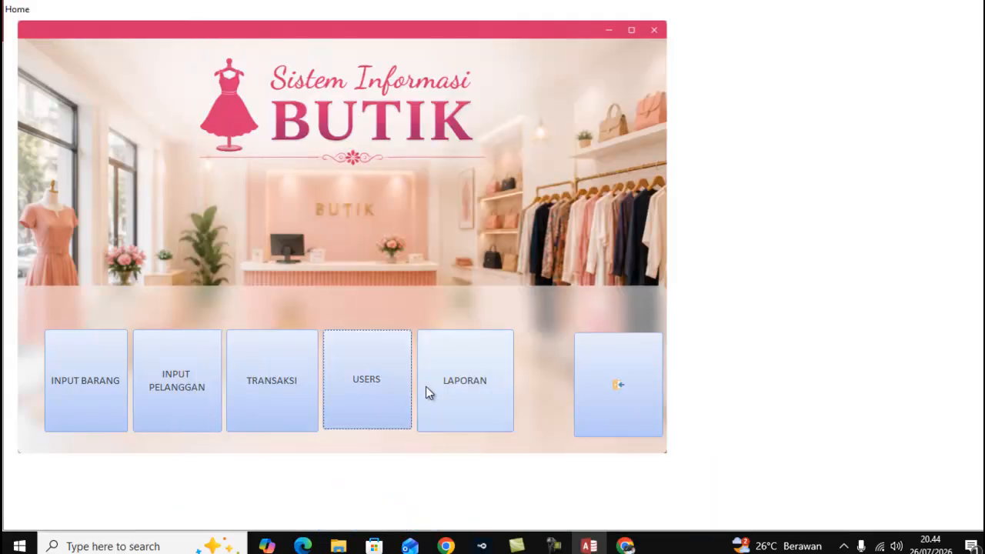
- Test the TRANSAKSI, INPUT PELANGGAN and INPUT BARANG buttons on the Home form, closing the transaction form and dismissing any messages
{"action": "left_click", "coordinate": [263, 371]}
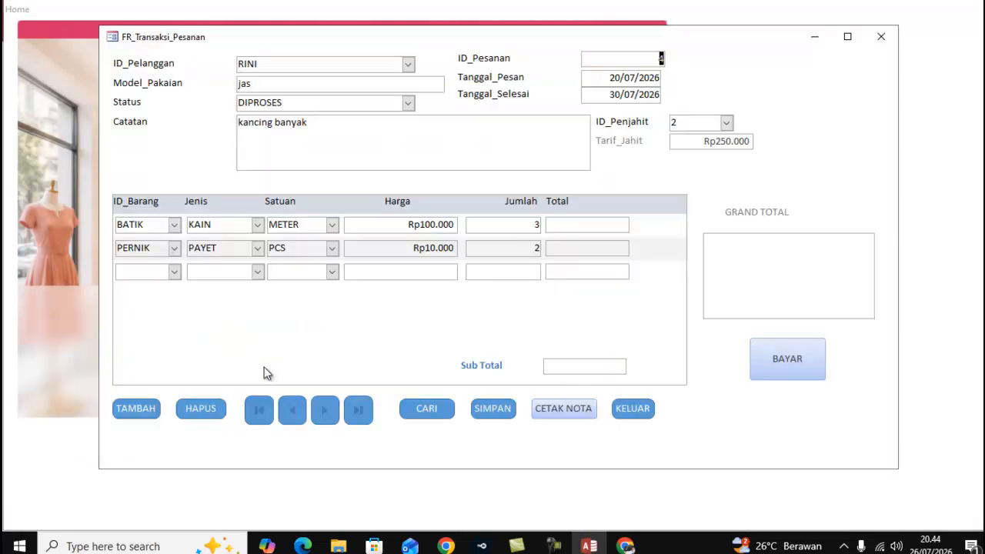
{"action": "left_click", "coordinate": [633, 408]}
{"action": "left_click", "coordinate": [214, 393]}
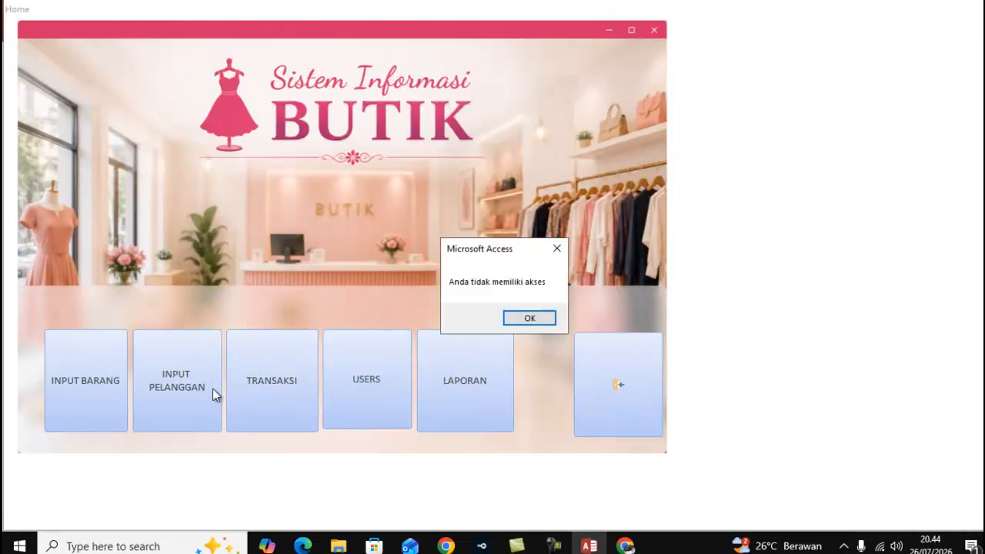
{"action": "left_click", "coordinate": [530, 323]}
{"action": "left_click", "coordinate": [105, 370]}
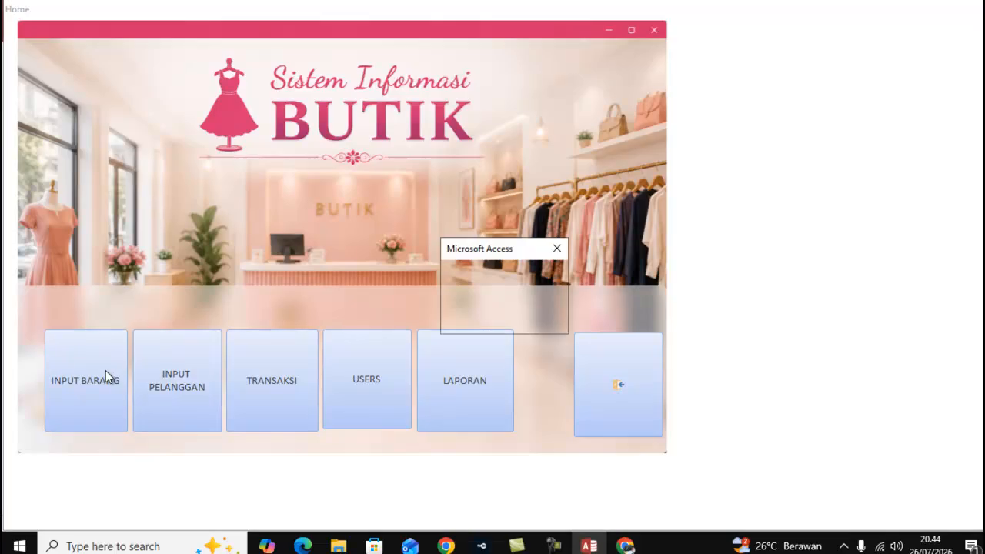
{"action": "left_click", "coordinate": [522, 320]}
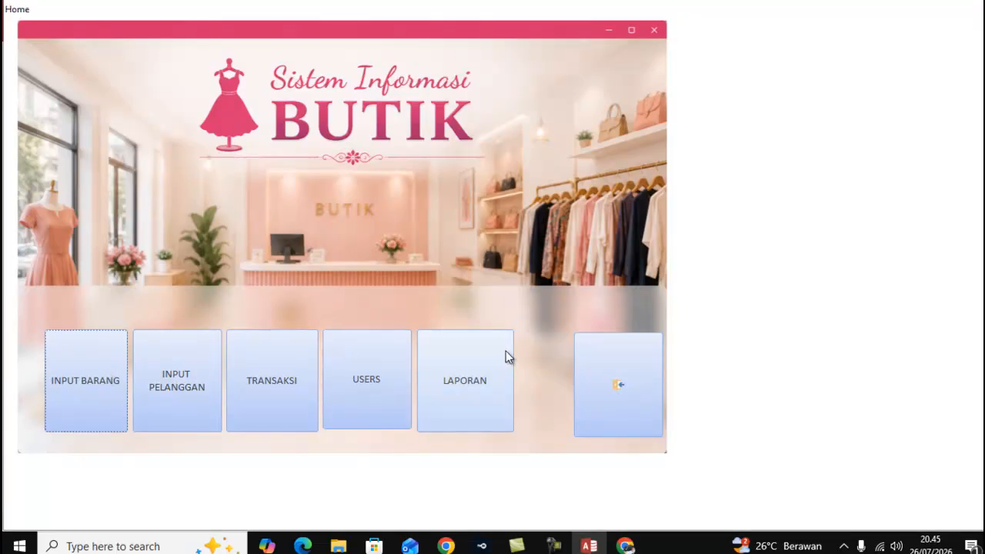